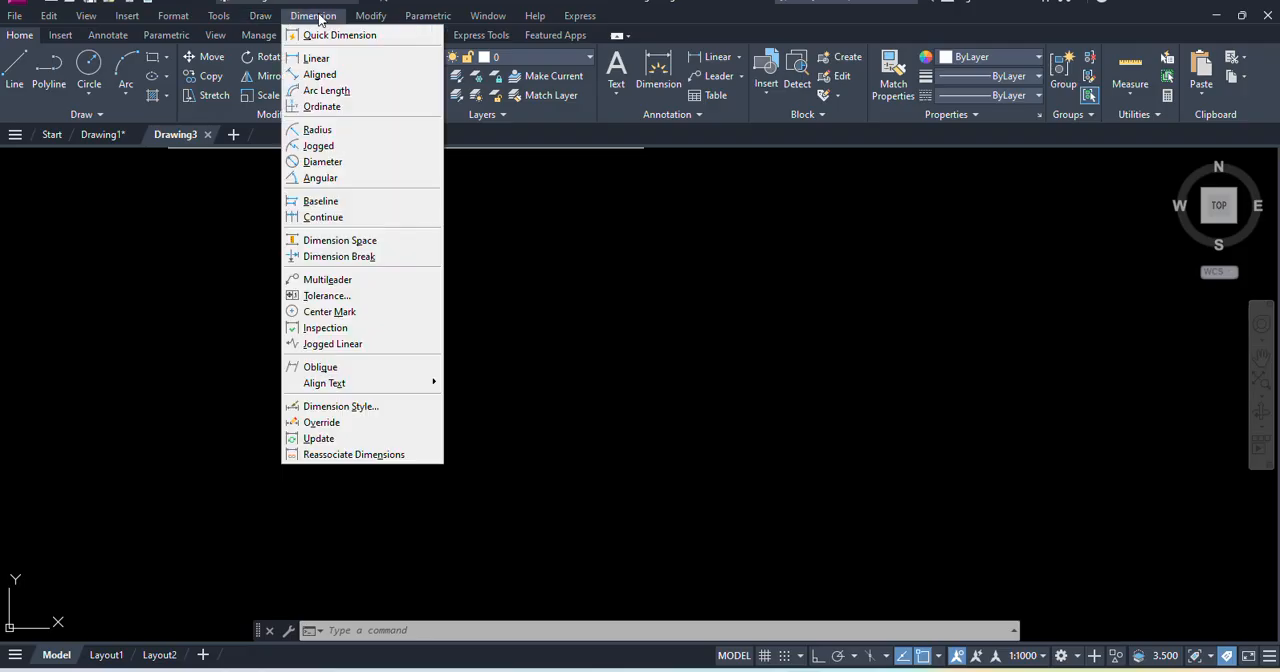
- Hide the classic menu bar above the ribbon and display it again
{"action": "left_click", "coordinate": [371, 17]}
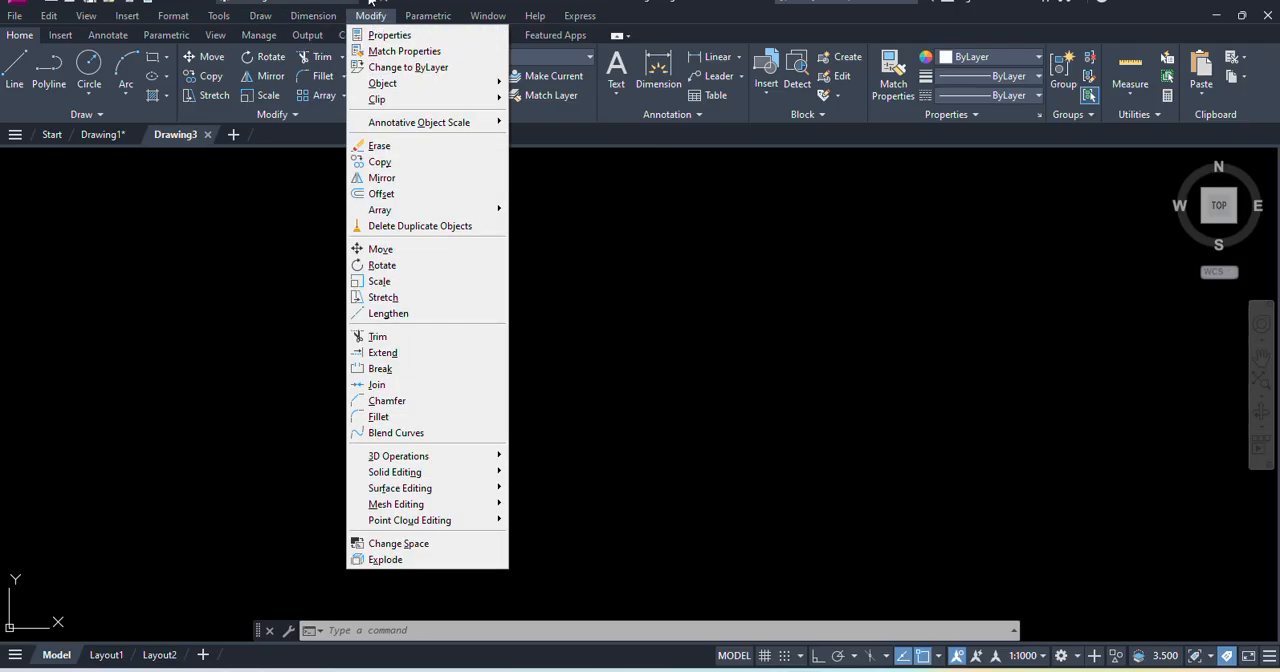
{"action": "left_click", "coordinate": [370, 3]}
{"action": "left_click", "coordinate": [418, 343]}
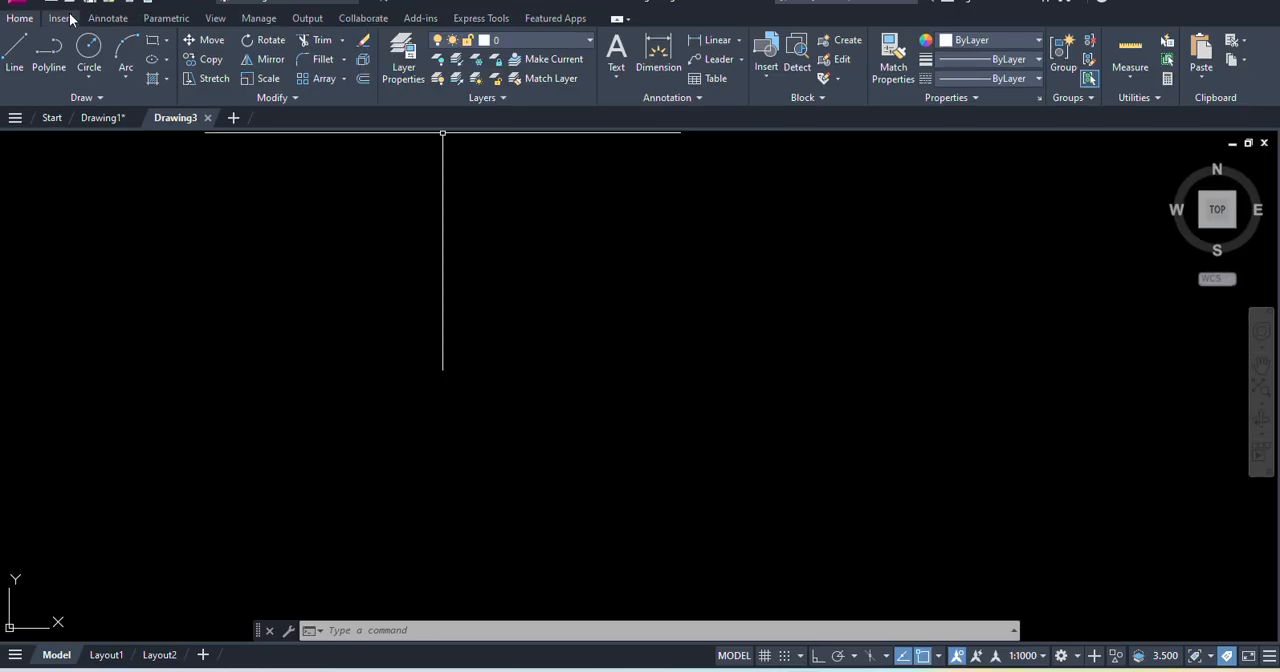
{"action": "left_click", "coordinate": [370, 3]}
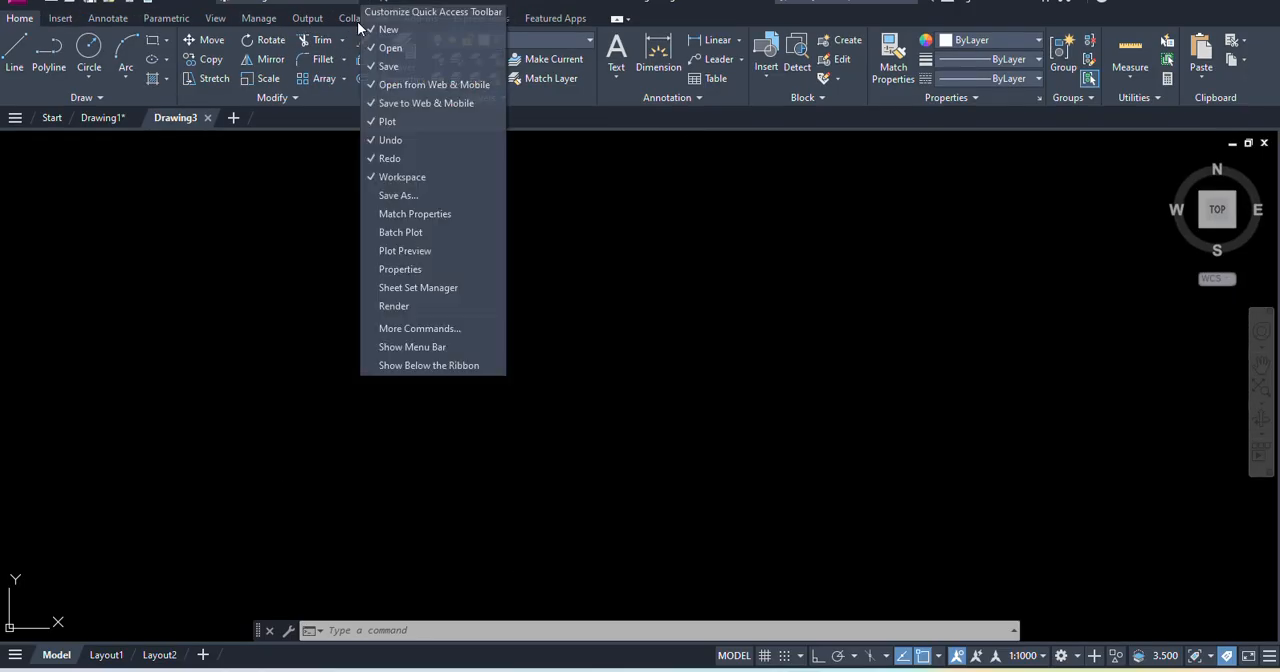
{"action": "left_click", "coordinate": [412, 346]}
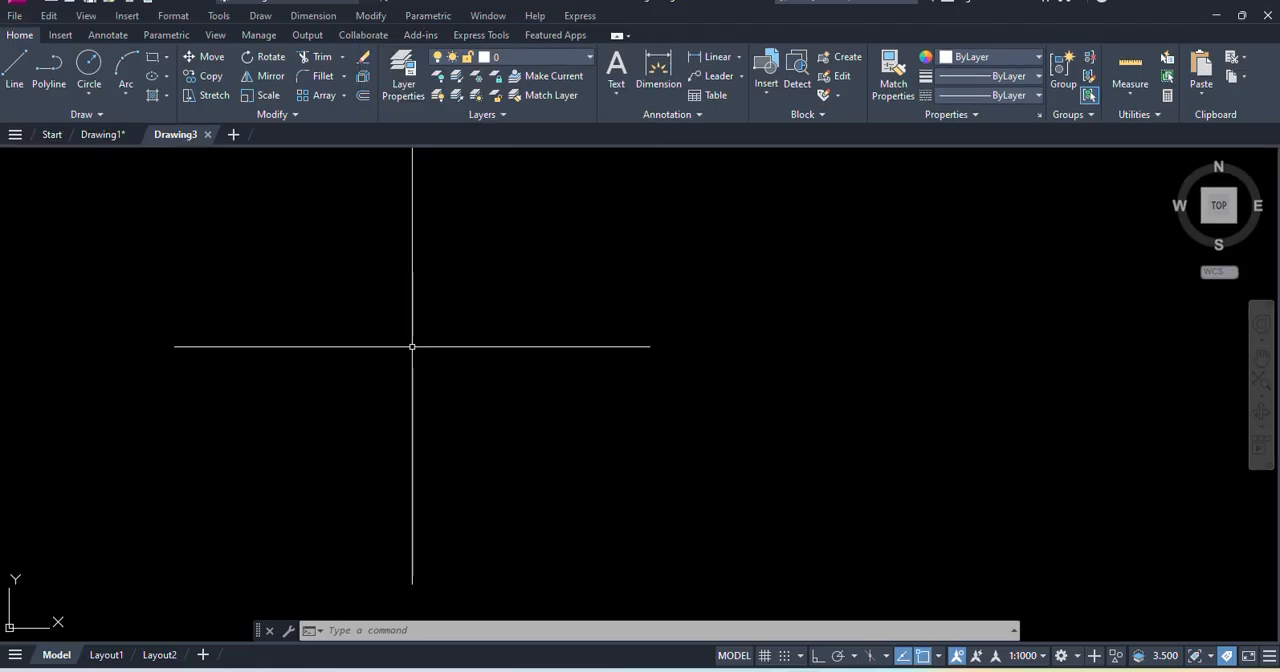
{"action": "left_click", "coordinate": [256, 17]}
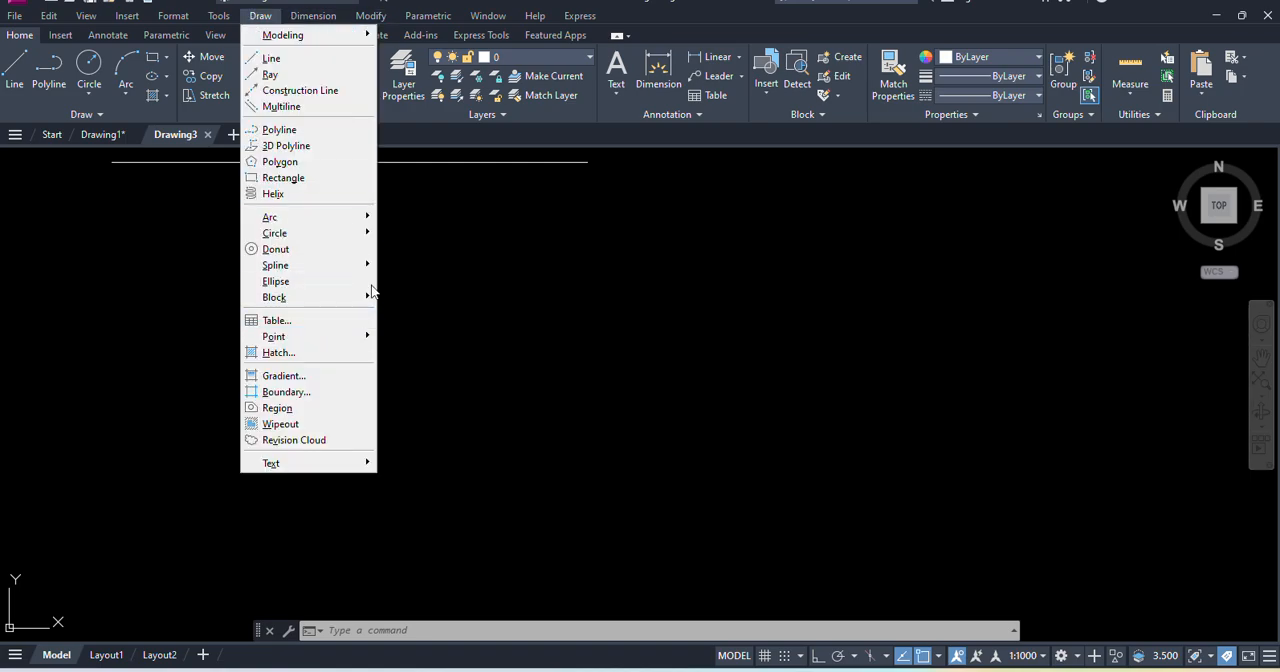
{"action": "left_click", "coordinate": [280, 23]}
{"action": "left_click", "coordinate": [300, 16]}
- Draw a zigzag of seven connected line segments across the empty drawing area with the Line command
{"action": "mouse_move", "coordinate": [260, 15]}
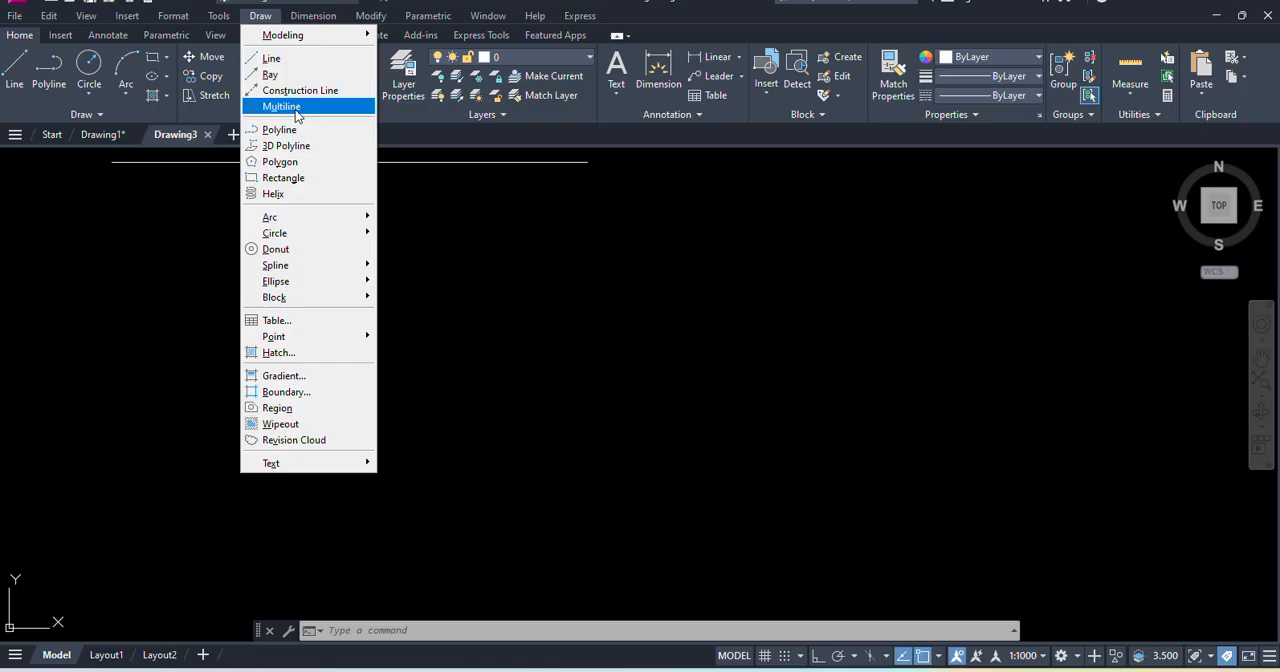
{"action": "left_click", "coordinate": [271, 58]}
{"action": "left_click", "coordinate": [135, 343]}
{"action": "left_click", "coordinate": [275, 218]}
{"action": "left_click", "coordinate": [340, 340]}
{"action": "left_click", "coordinate": [348, 357]}
{"action": "left_click", "coordinate": [428, 228]}
{"action": "left_click", "coordinate": [461, 359]}
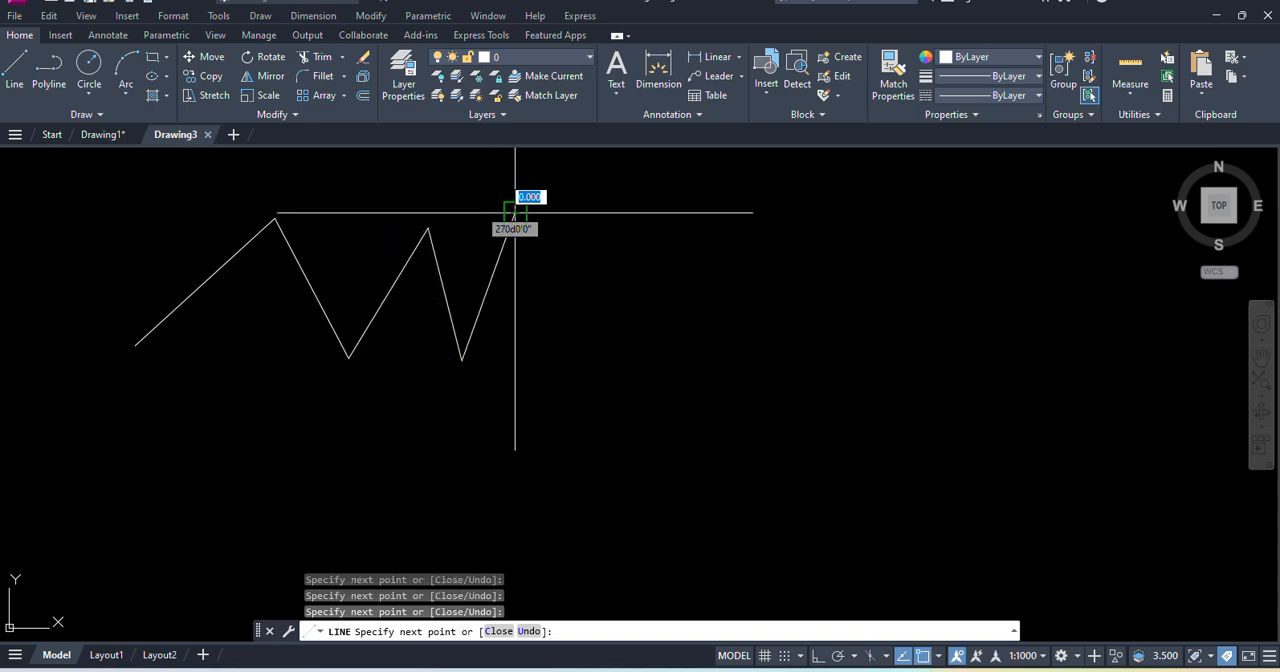
{"action": "left_click", "coordinate": [514, 214]}
{"action": "left_click", "coordinate": [598, 299]}
{"action": "left_click", "coordinate": [732, 196]}
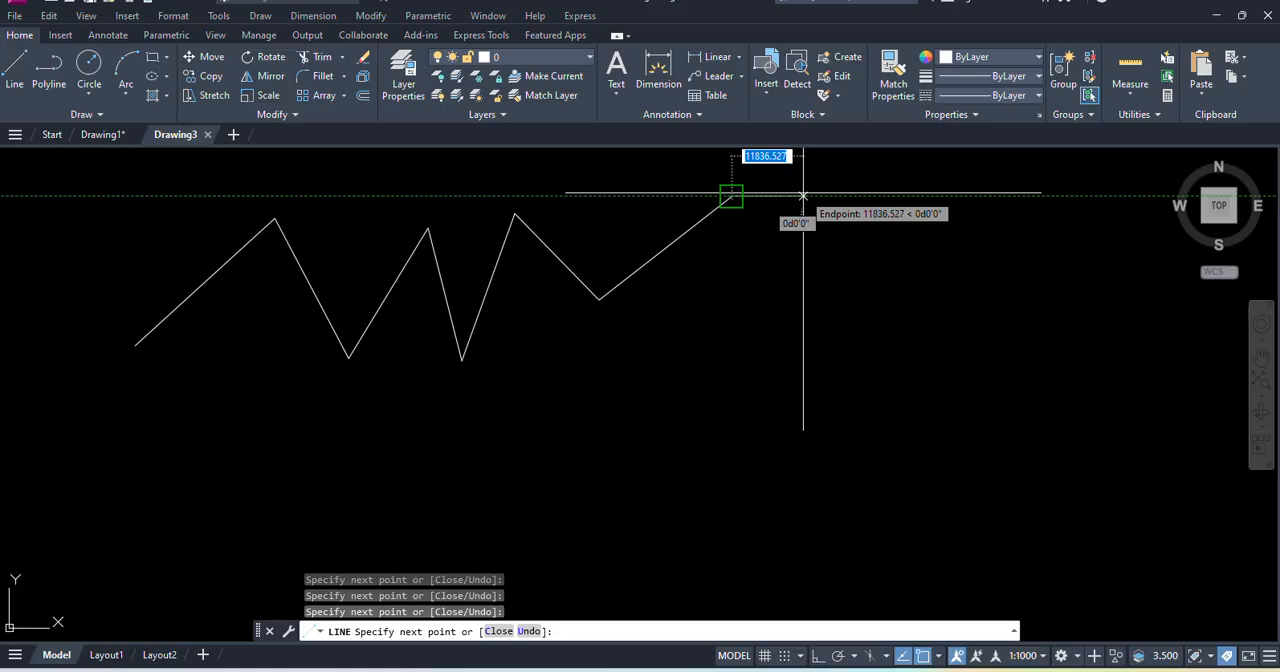
- Add a horizontal segment of length 10000 to the end of the zigzag and end the Line command
{"action": "type", "text": "10000"}
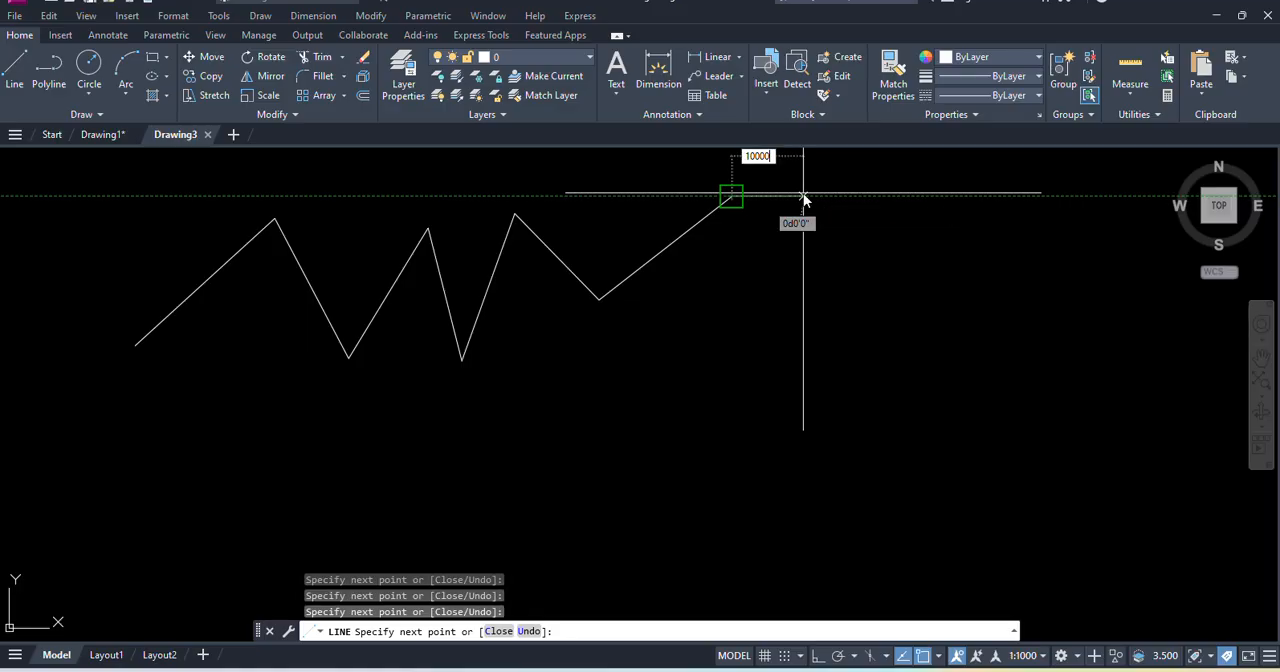
{"action": "key", "text": "Return"}
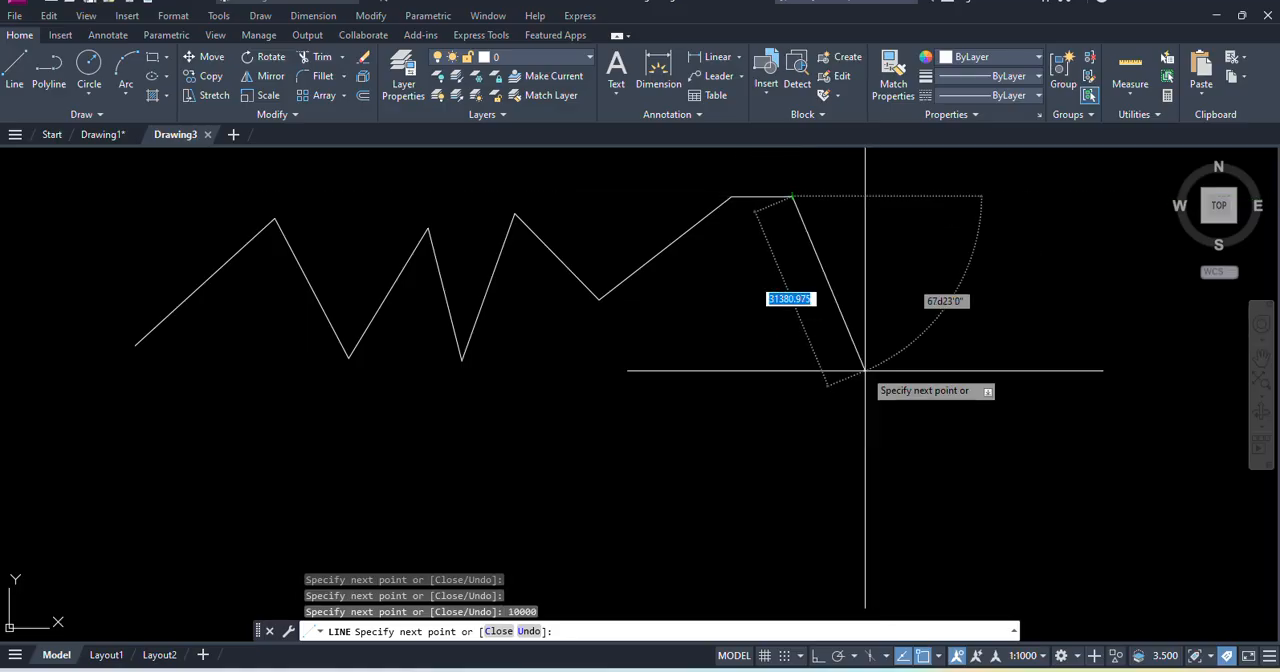
{"action": "key", "text": "Escape"}
- Erase the whole zigzag by selecting all of its line segments
{"action": "scroll", "coordinate": [716, 336], "scroll_direction": "down", "scroll_amount": 4}
{"action": "middle_click_drag", "start_coordinate": [716, 336], "coordinate": [684, 385]}
{"action": "left_click", "coordinate": [843, 429]}
{"action": "left_click", "coordinate": [324, 252]}
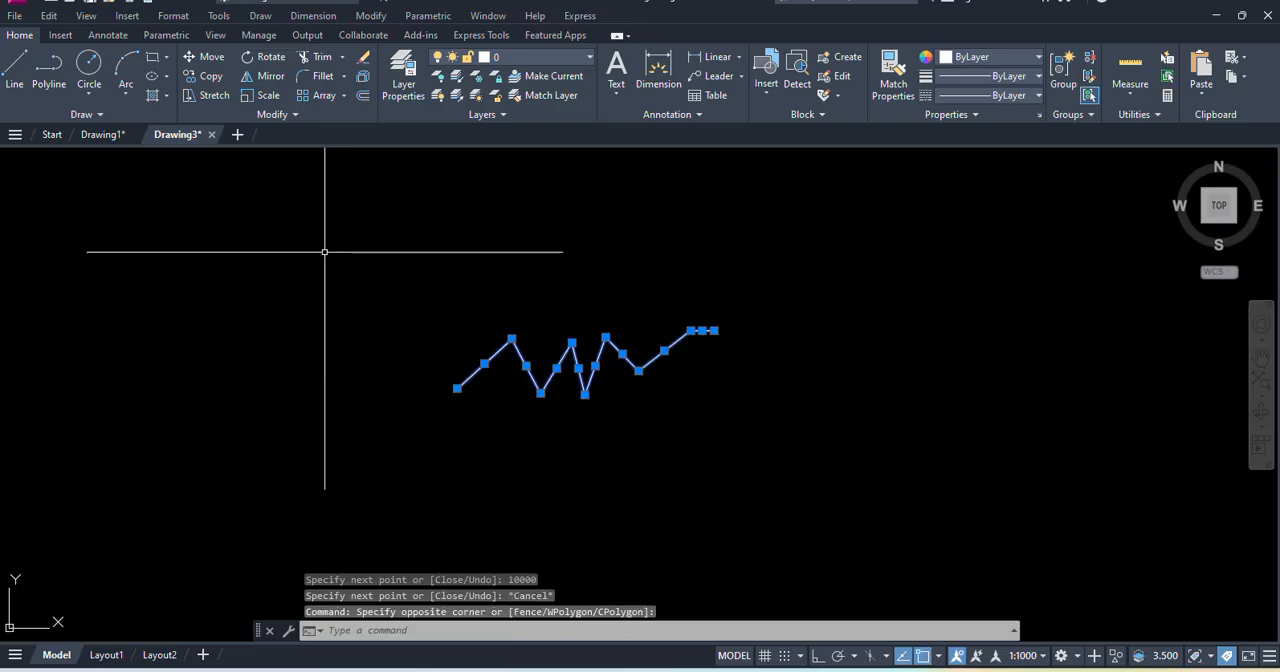
{"action": "key", "text": "Delete"}
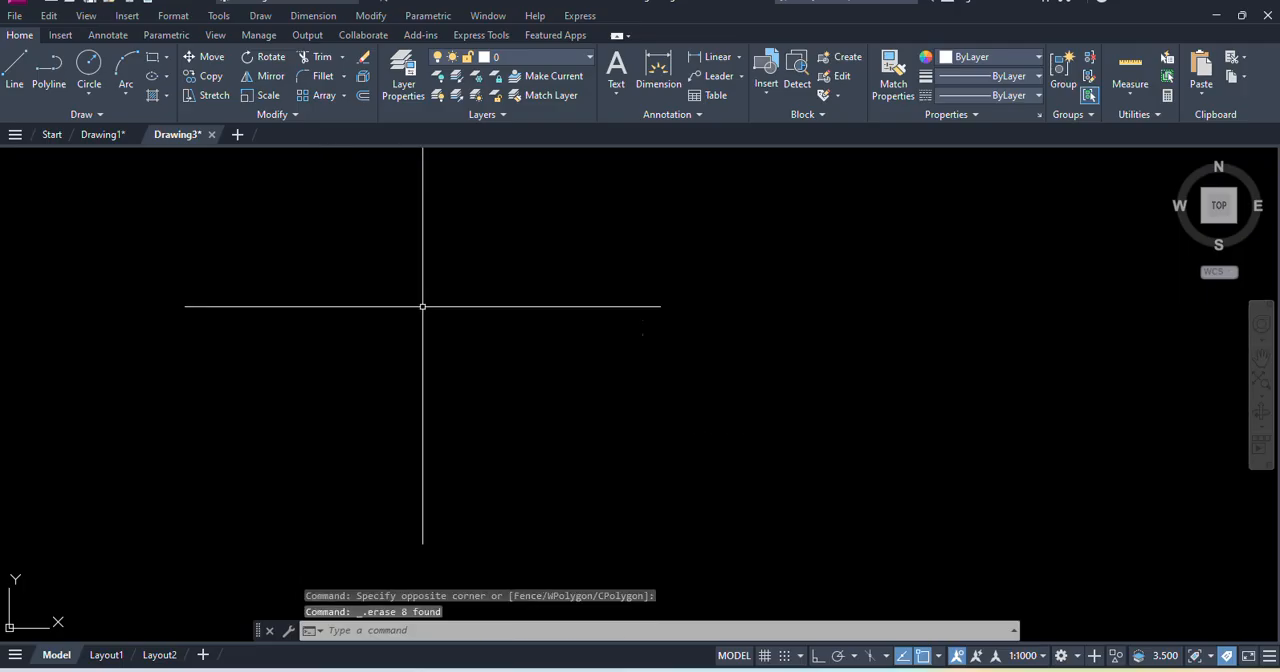
- Start a new line in the empty drawing area and toggle Ortho mode several times, leaving it on
{"action": "type", "text": "l"}
{"action": "key", "text": "Return"}
{"action": "left_click", "coordinate": [411, 371]}
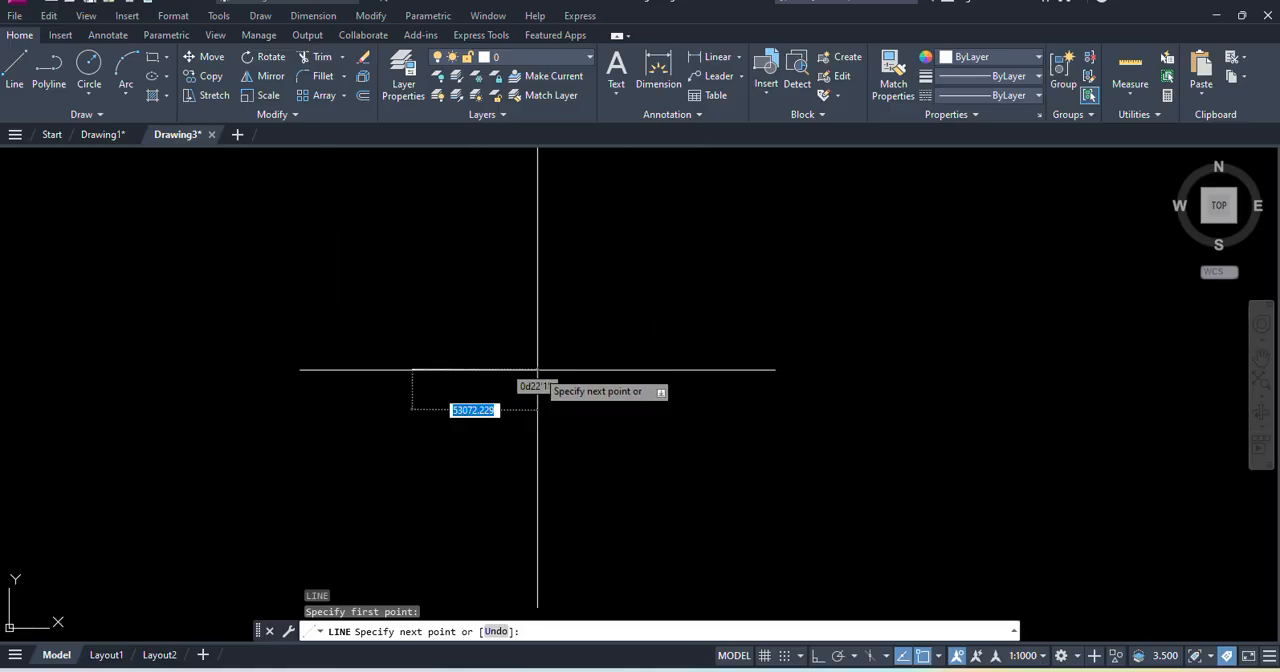
{"action": "scroll", "coordinate": [443, 375], "scroll_direction": "up", "scroll_amount": 4}
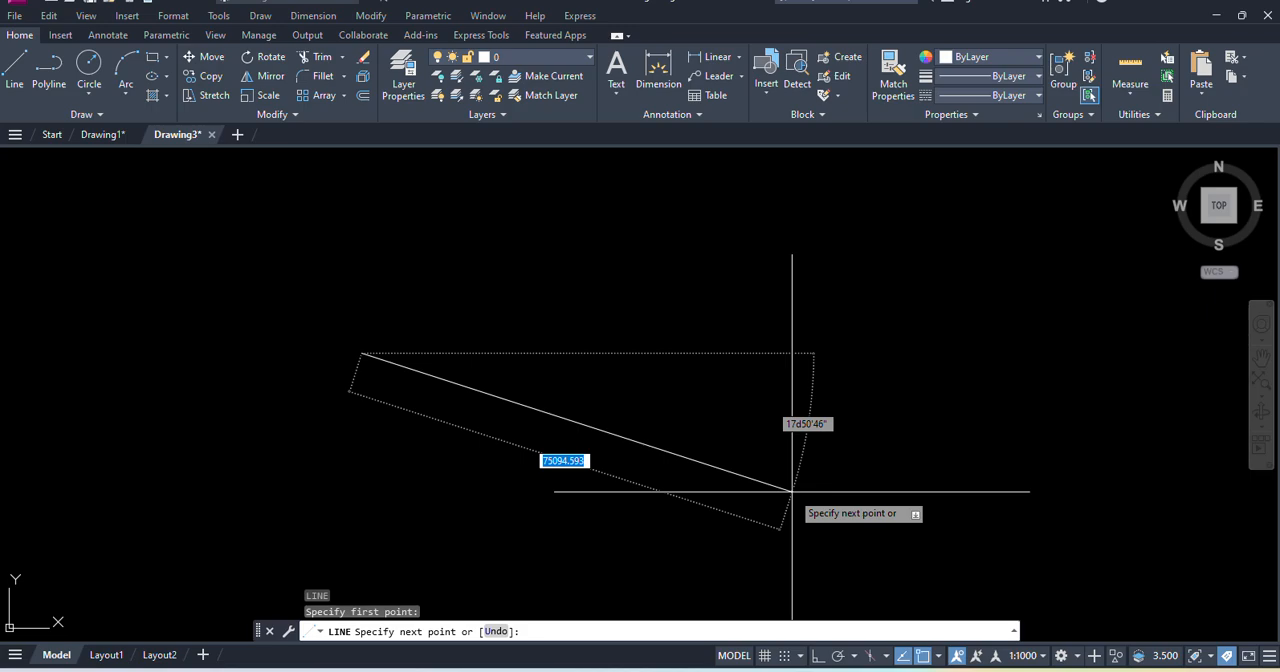
{"action": "key", "text": "F8"}
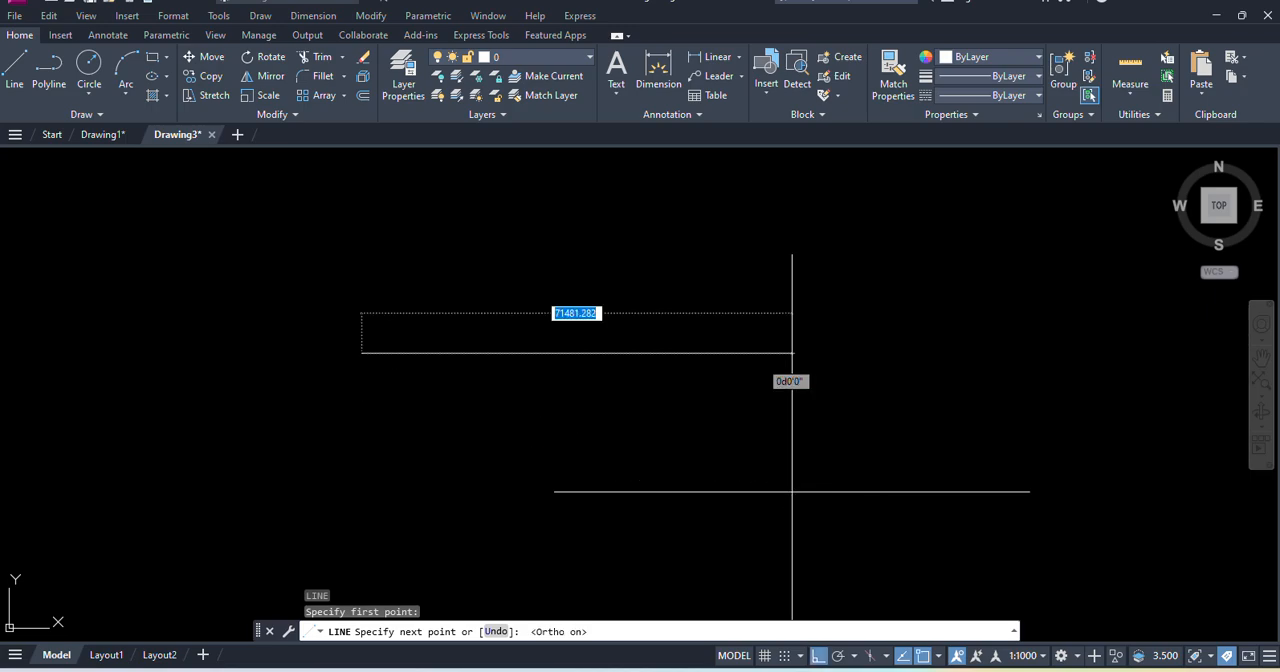
{"action": "key", "text": "F8"}
{"action": "key", "text": "F8"}
{"action": "key", "text": "F8"}
{"action": "key", "text": "F8"}
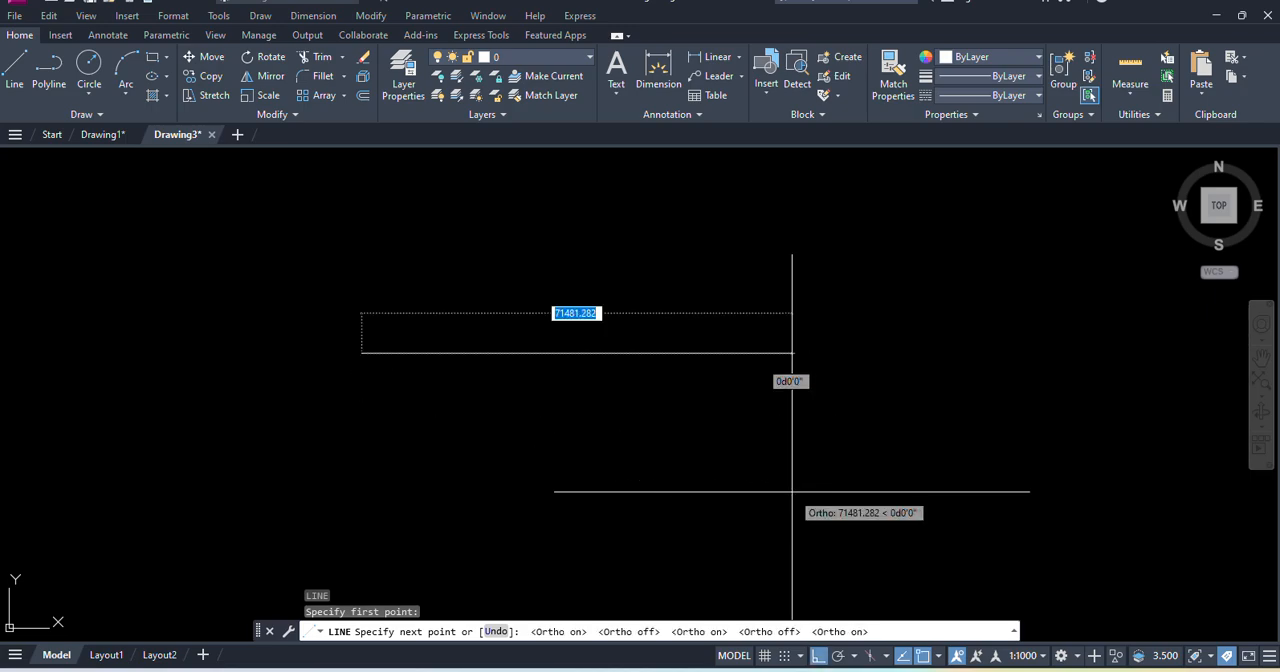
{"action": "key", "text": "F8"}
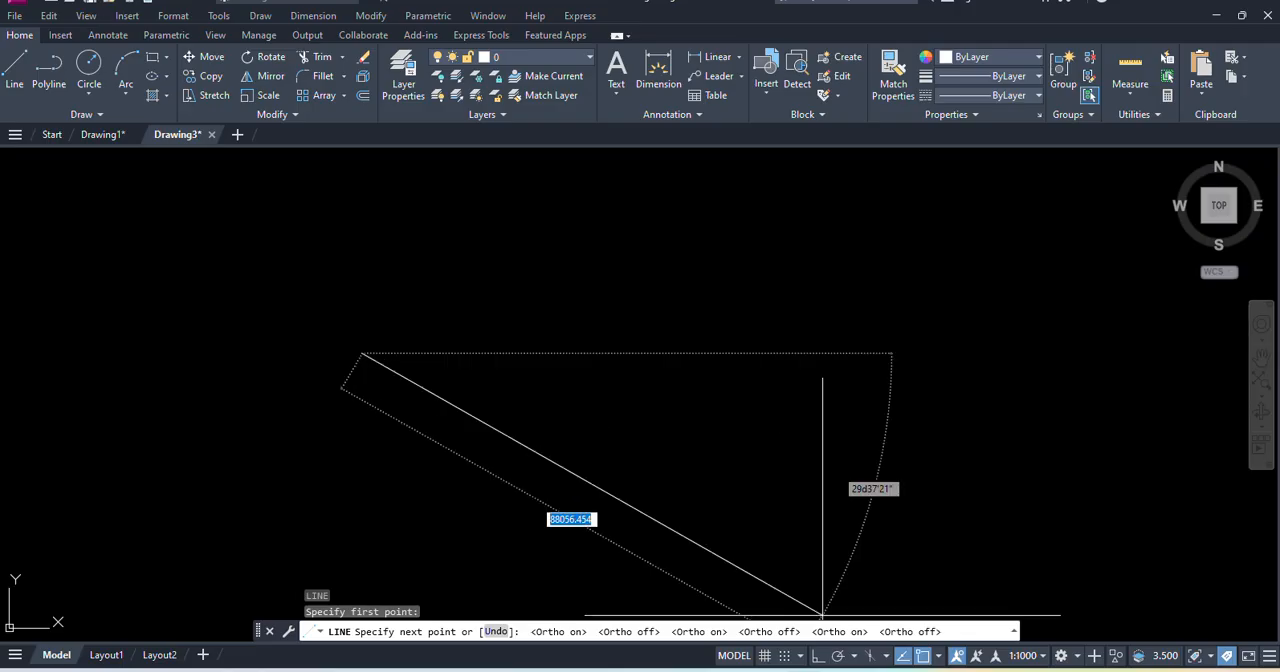
{"action": "left_click", "coordinate": [818, 656]}
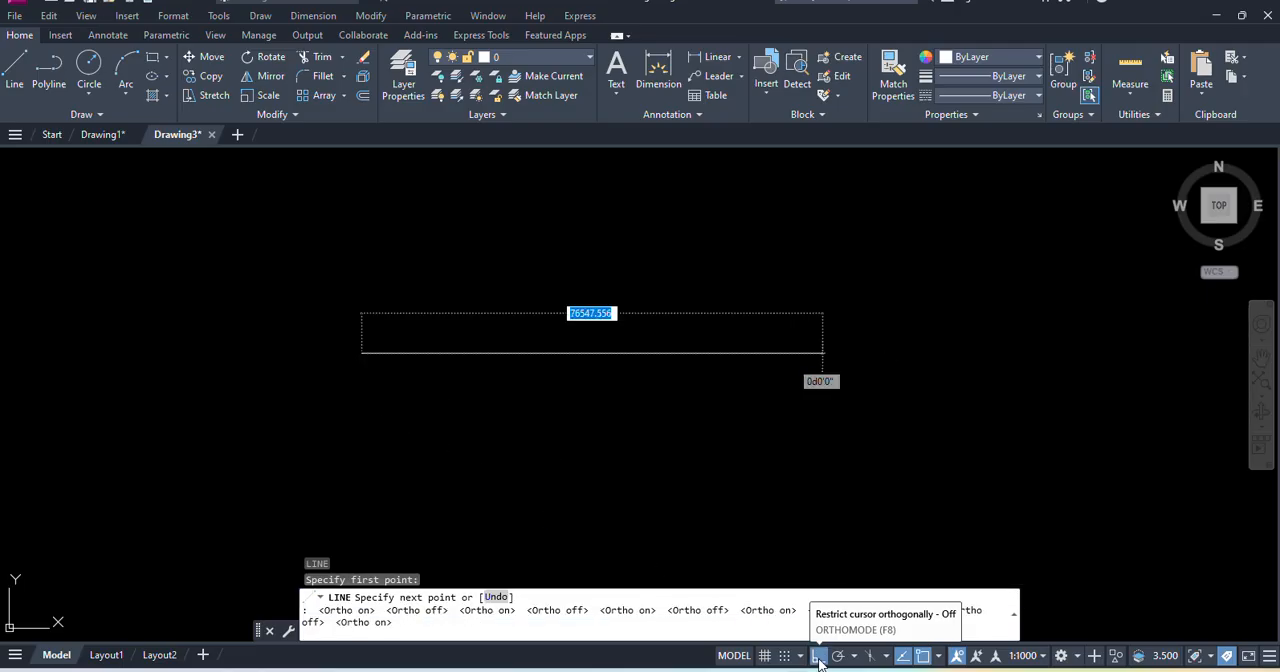
{"action": "left_click", "coordinate": [818, 656]}
{"action": "left_click", "coordinate": [818, 656]}
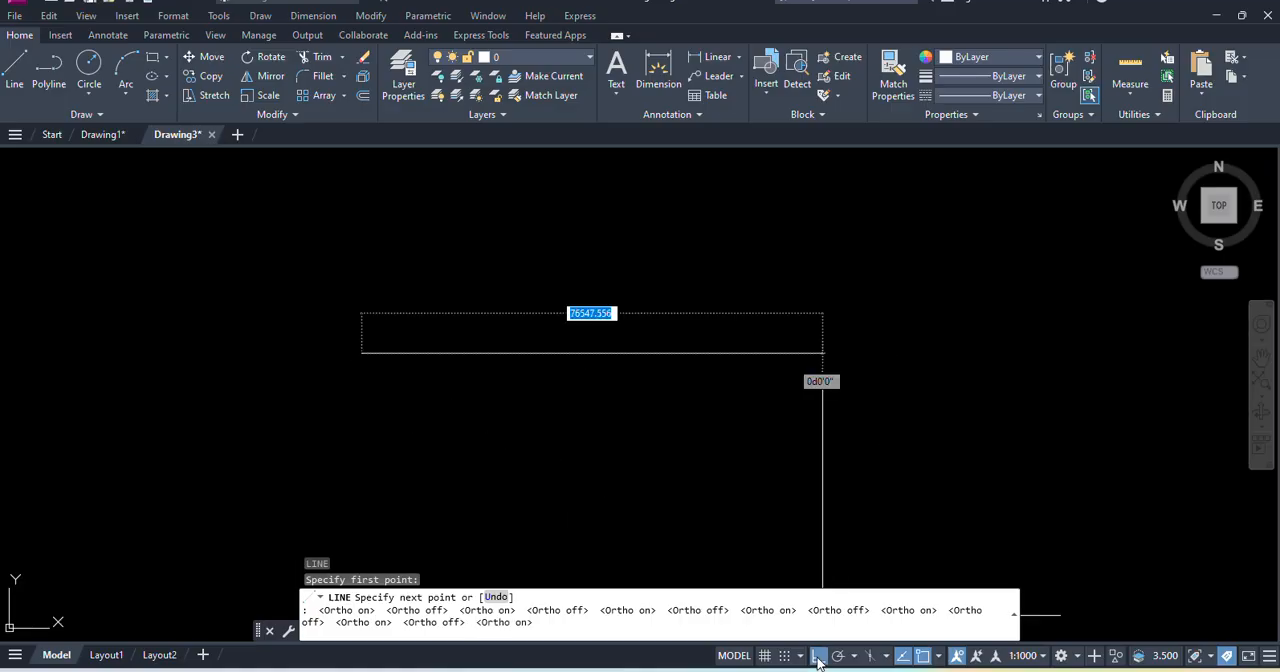
- Complete the line as a horizontal segment of length 1000 and end the command
{"action": "type", "text": "1000"}
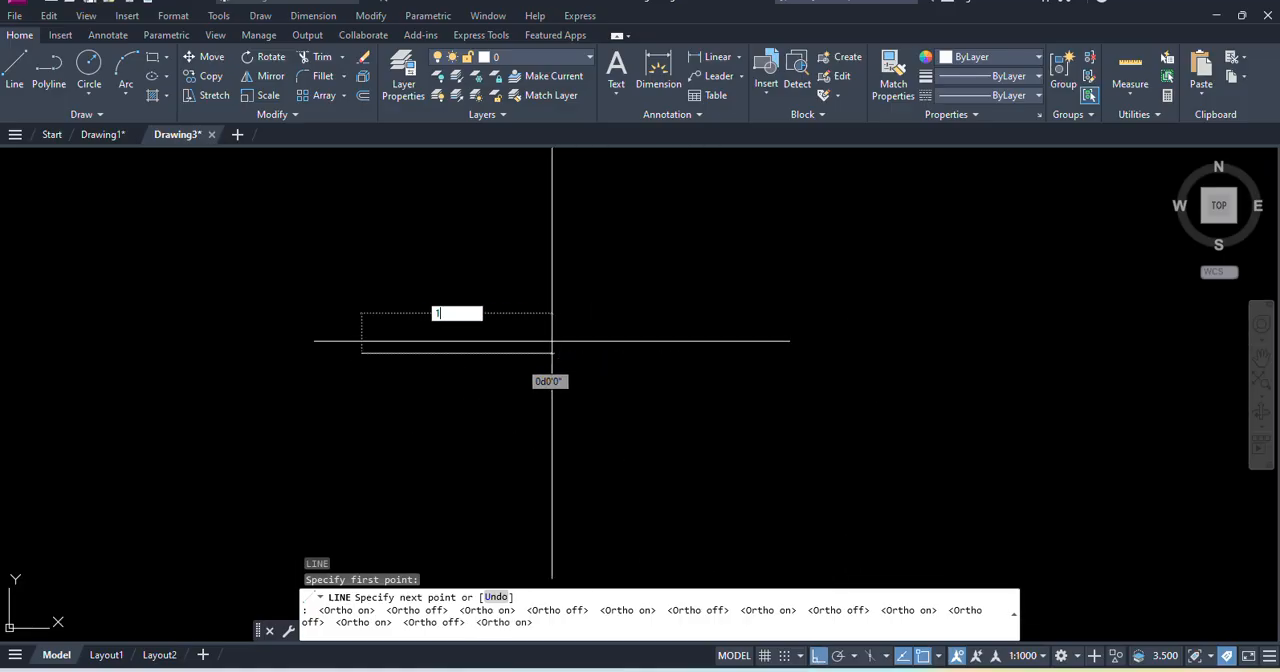
{"action": "key", "text": "Return"}
{"action": "key", "text": "Escape"}
{"action": "scroll", "coordinate": [354, 349], "scroll_direction": "up", "scroll_amount": 5}
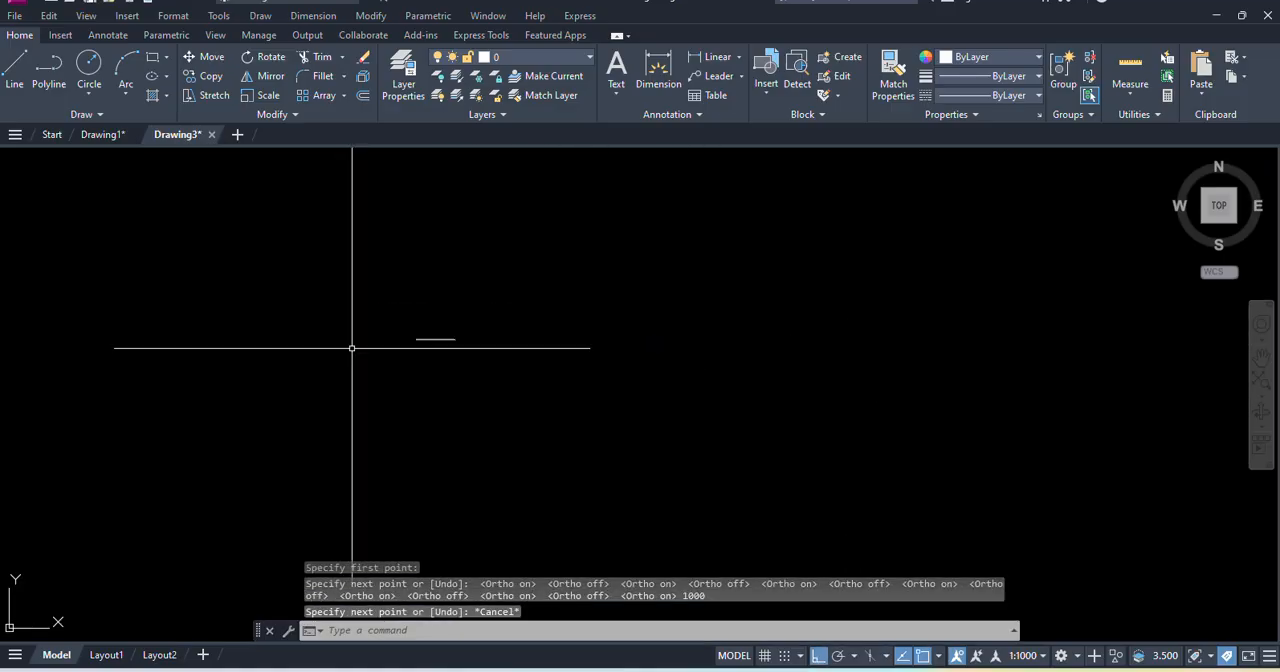
{"action": "middle_click_drag", "start_coordinate": [488, 313], "coordinate": [293, 289]}
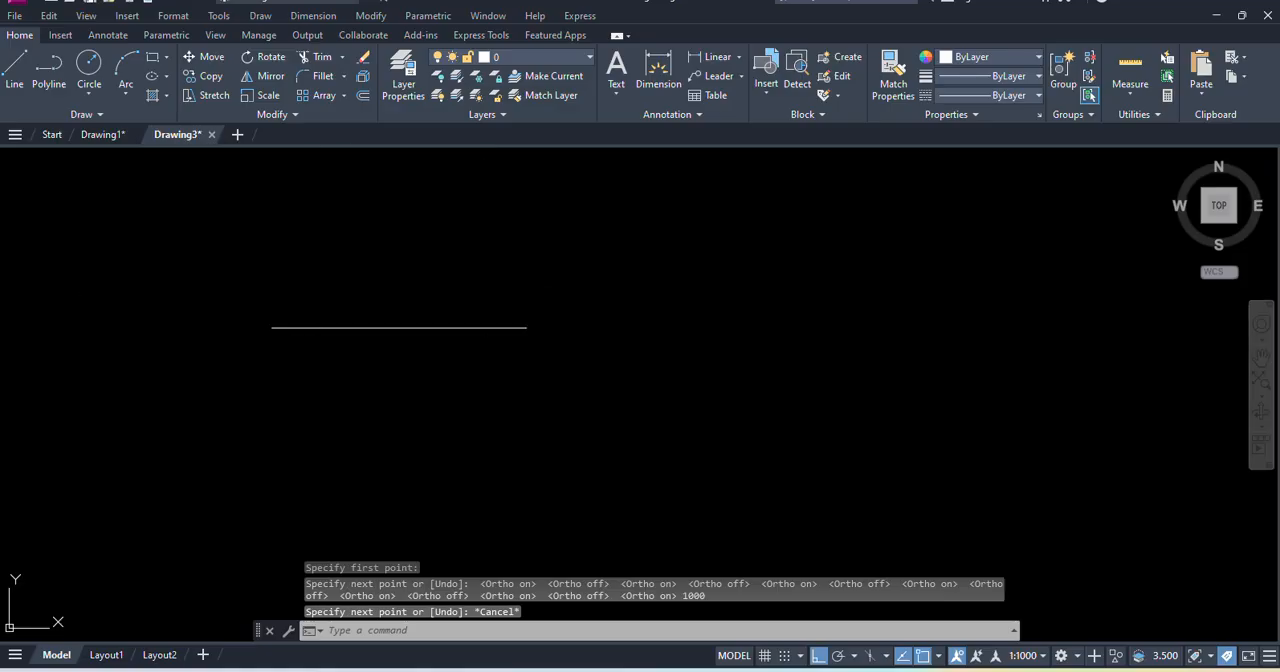
{"action": "scroll", "coordinate": [352, 312], "scroll_direction": "up", "scroll_amount": 3}
{"action": "scroll", "coordinate": [437, 334], "scroll_direction": "down", "scroll_amount": 3}
- Draw a zigzag of five connected line segments above the horizontal line, with Ortho mode turned off
{"action": "left_click", "coordinate": [260, 16]}
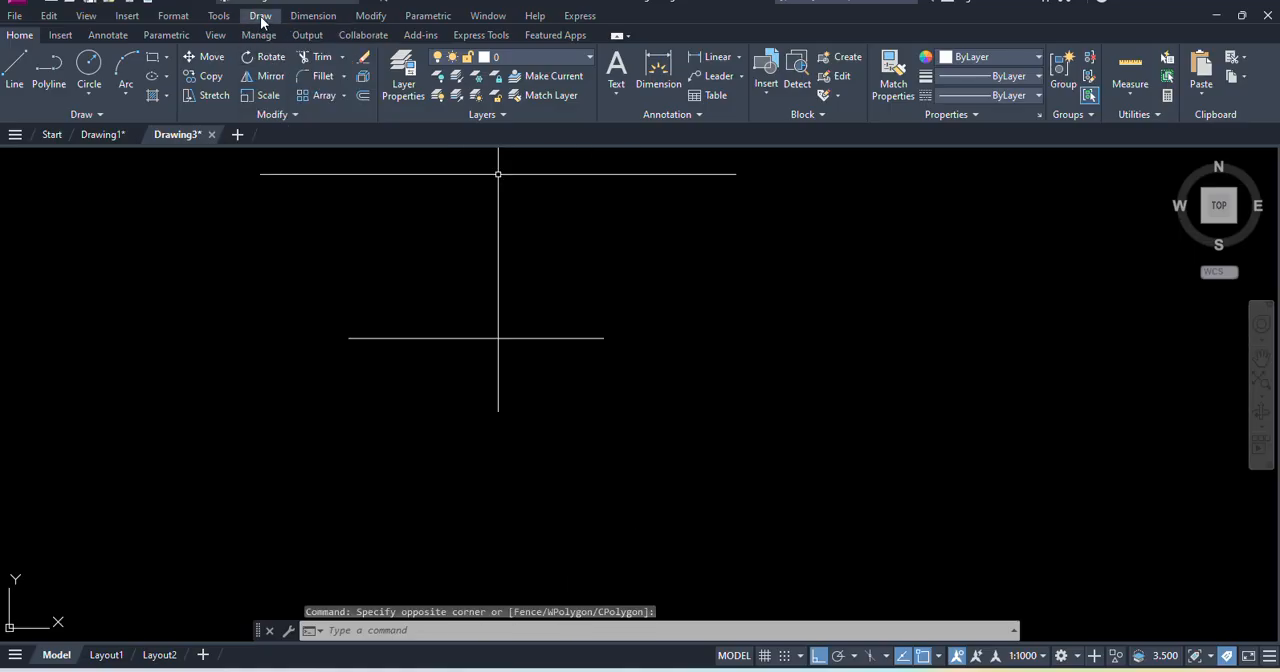
{"action": "left_click", "coordinate": [260, 15]}
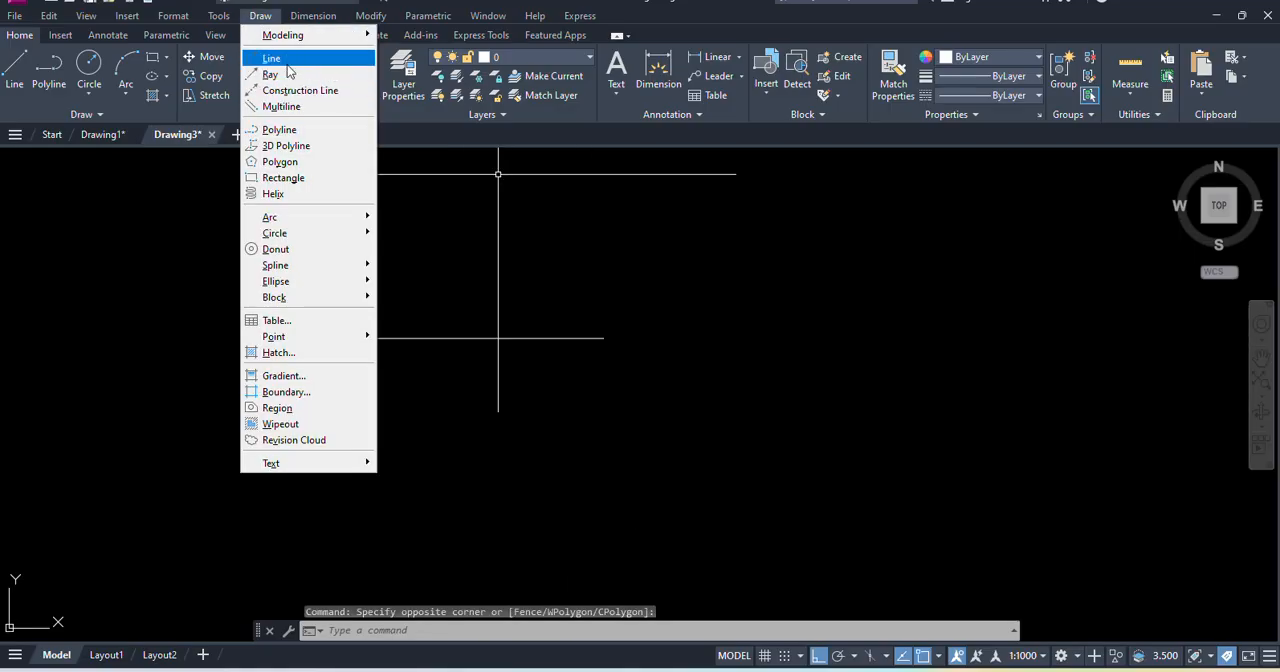
{"action": "left_click", "coordinate": [271, 58]}
{"action": "left_click", "coordinate": [141, 332]}
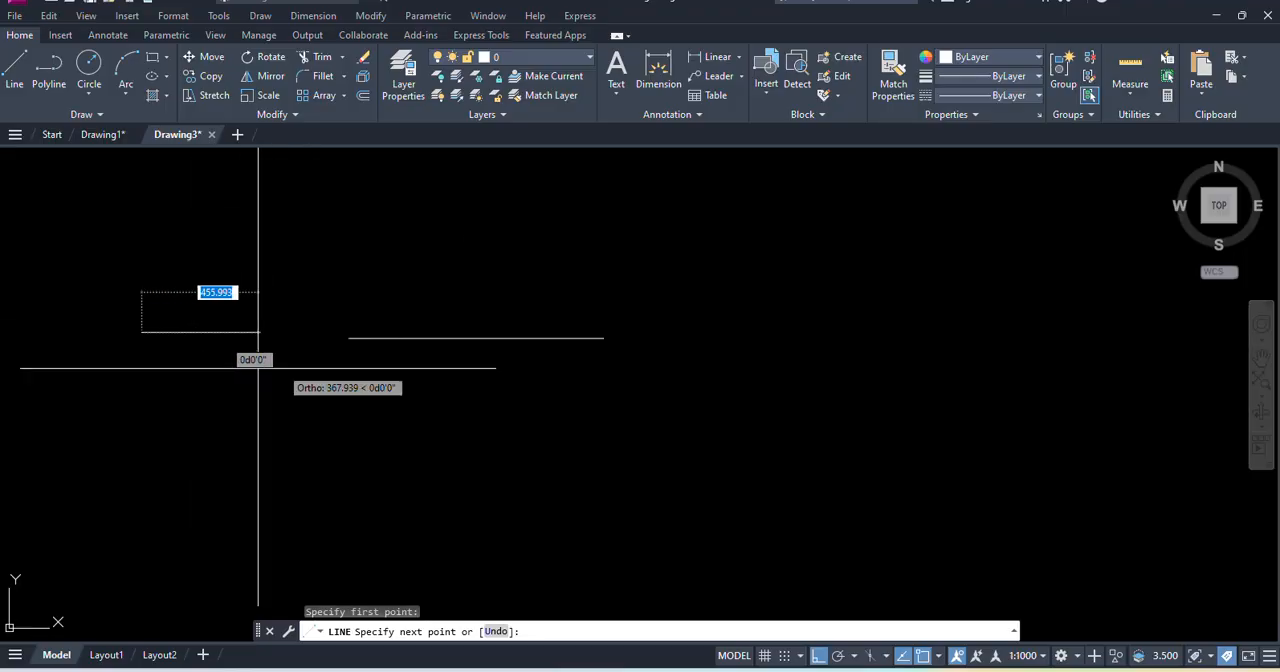
{"action": "left_click", "coordinate": [822, 657]}
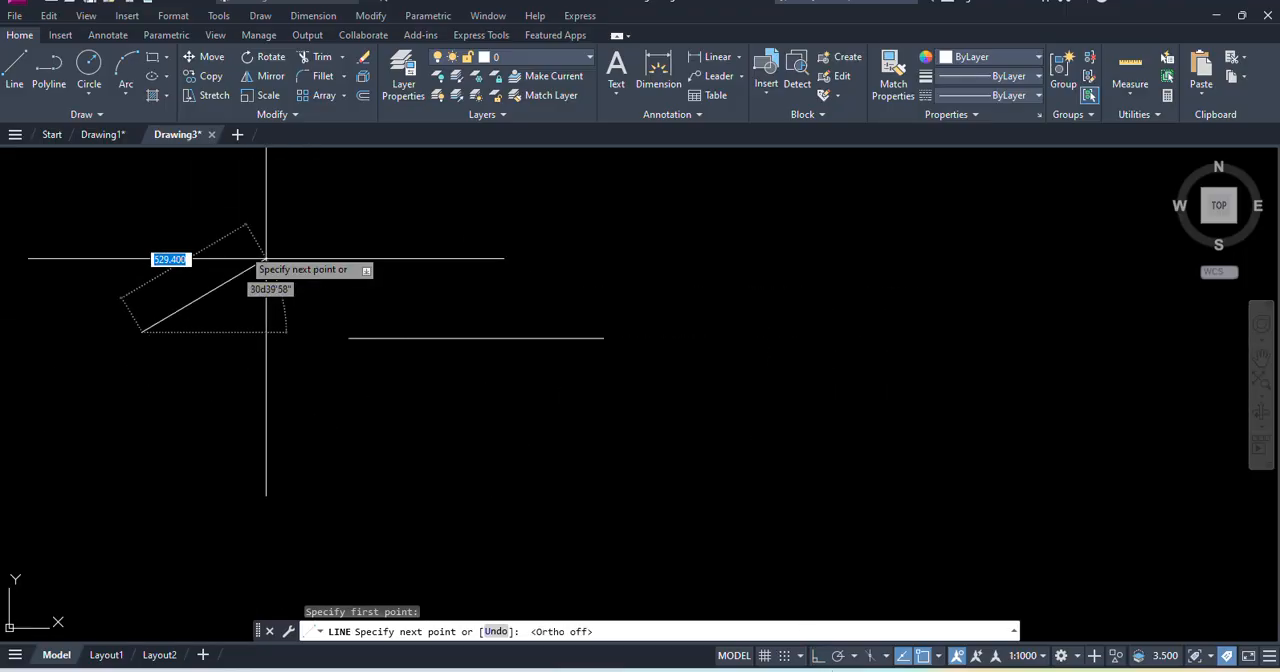
{"action": "left_click", "coordinate": [197, 233]}
{"action": "left_click", "coordinate": [264, 384]}
{"action": "left_click", "coordinate": [337, 233]}
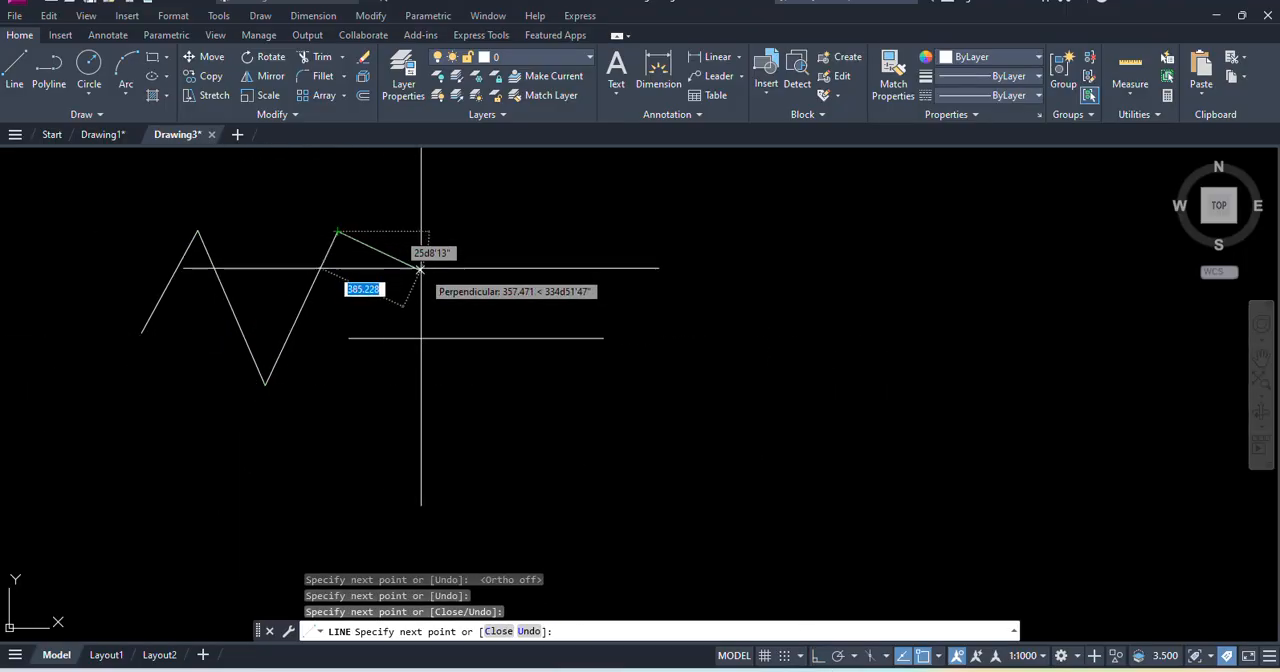
{"action": "left_click", "coordinate": [430, 274]}
{"action": "left_click", "coordinate": [525, 207]}
{"action": "key", "text": "Return"}
- Draw ten rays in different directions from one common start point below the horizontal line's right end
{"action": "left_click", "coordinate": [260, 17]}
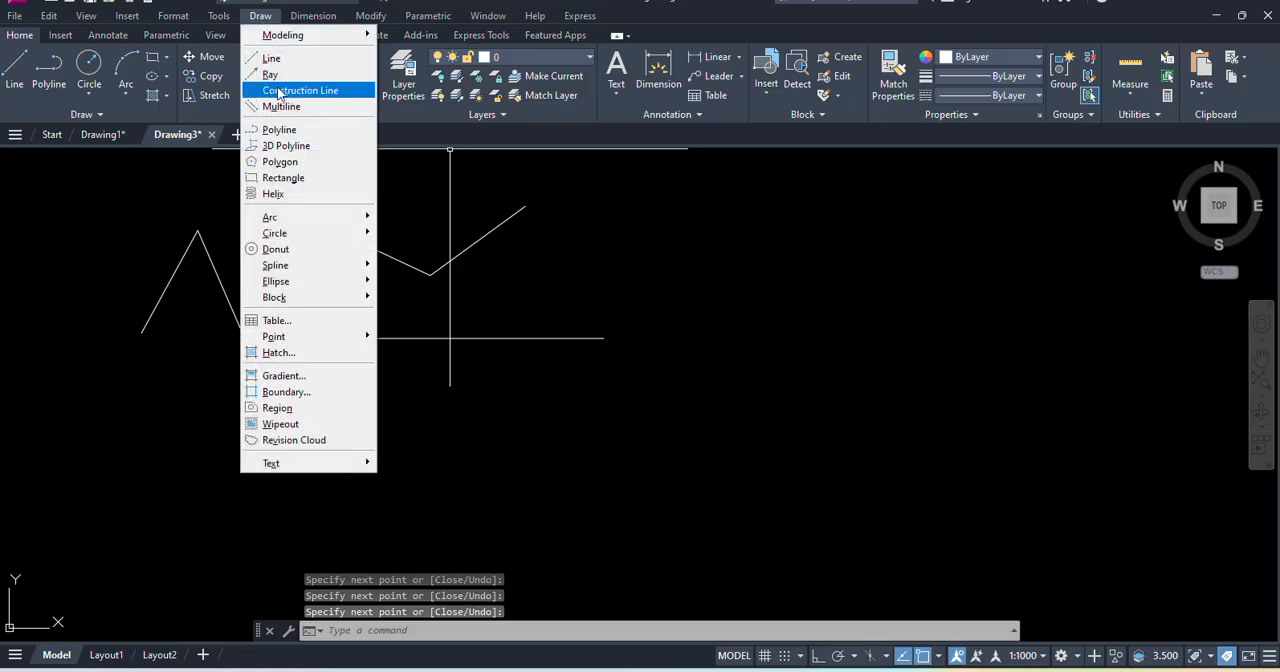
{"action": "left_click", "coordinate": [280, 74]}
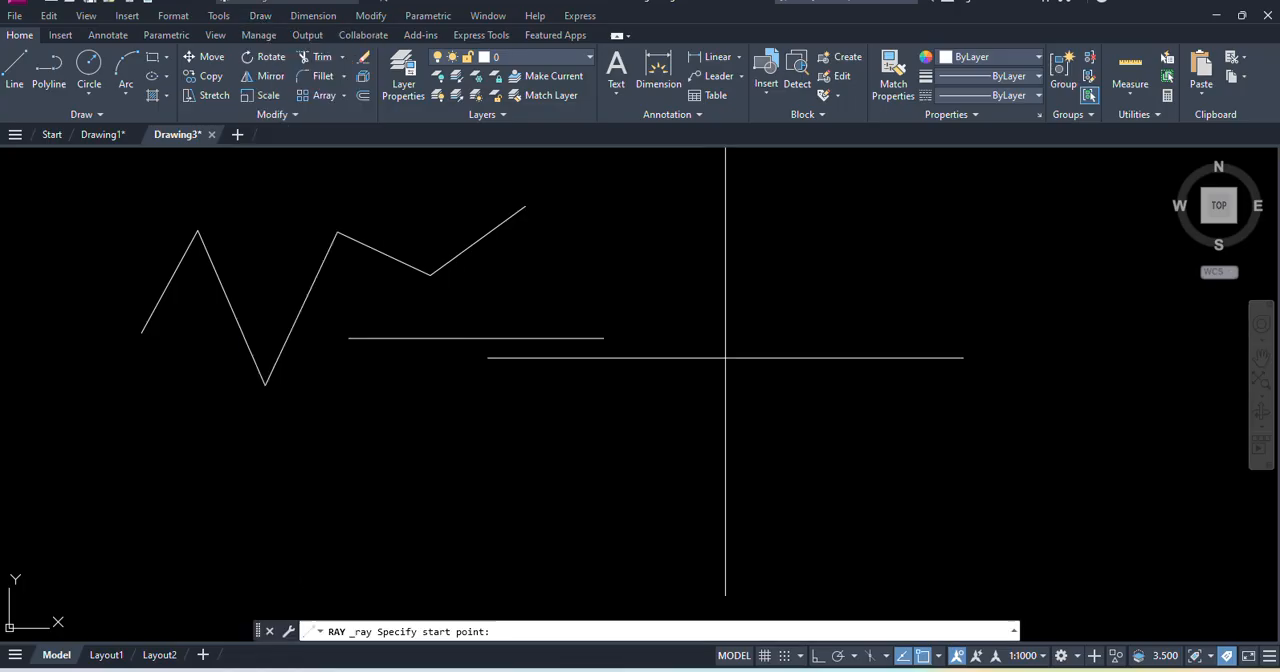
{"action": "left_click", "coordinate": [661, 444]}
{"action": "left_click", "coordinate": [737, 400]}
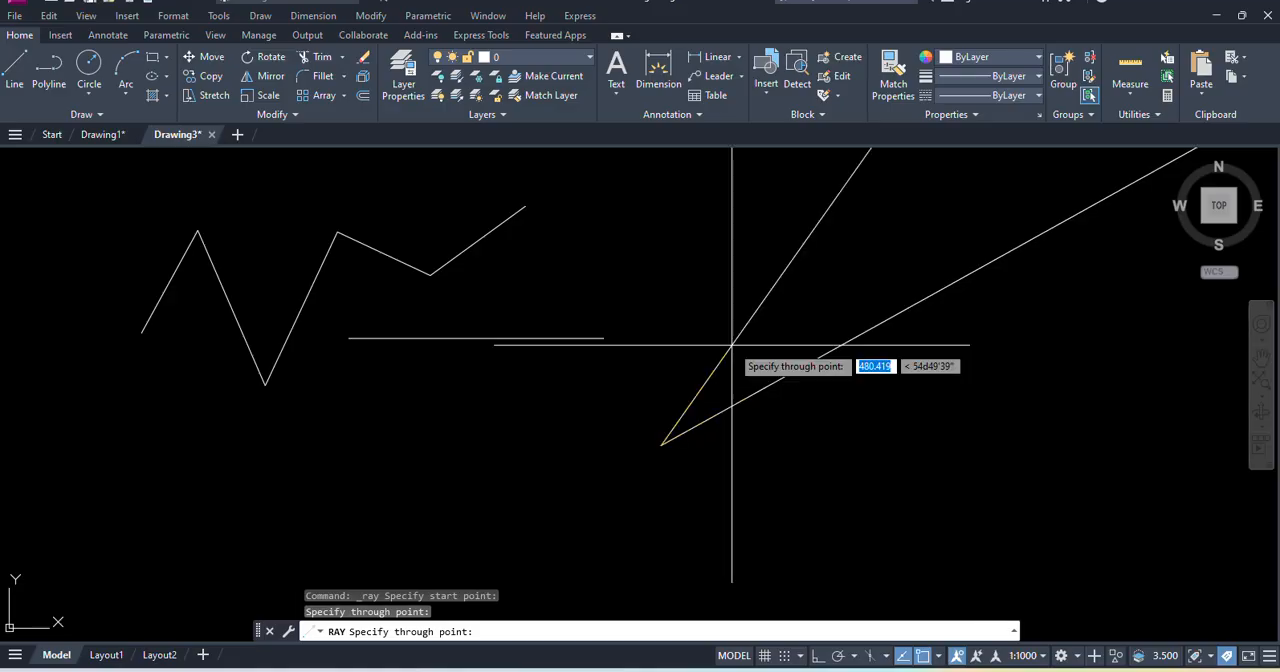
{"action": "left_click", "coordinate": [735, 345]}
{"action": "left_click", "coordinate": [706, 316]}
{"action": "left_click", "coordinate": [648, 299]}
{"action": "left_click", "coordinate": [628, 356]}
{"action": "left_click", "coordinate": [619, 410]}
{"action": "left_click", "coordinate": [600, 458]}
{"action": "left_click", "coordinate": [662, 480]}
{"action": "left_click", "coordinate": [716, 464]}
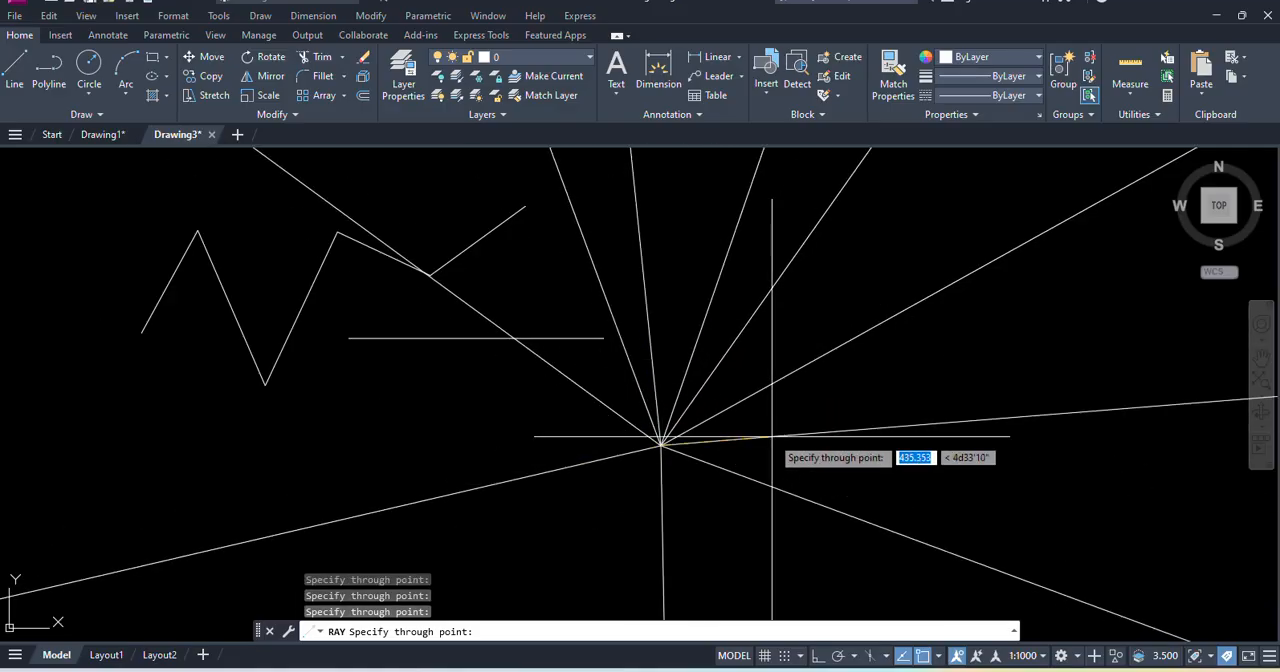
{"action": "left_click", "coordinate": [771, 437]}
{"action": "key", "text": "Return"}
{"action": "left_click", "coordinate": [729, 500]}
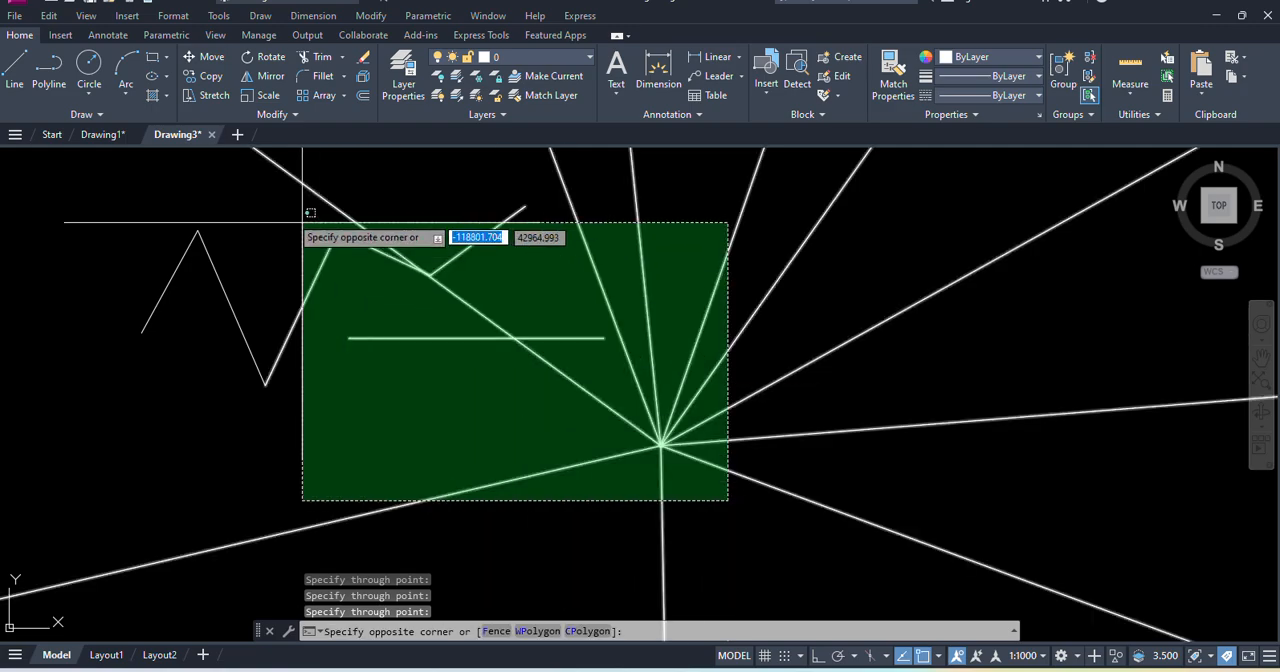
{"action": "left_click", "coordinate": [119, 181]}
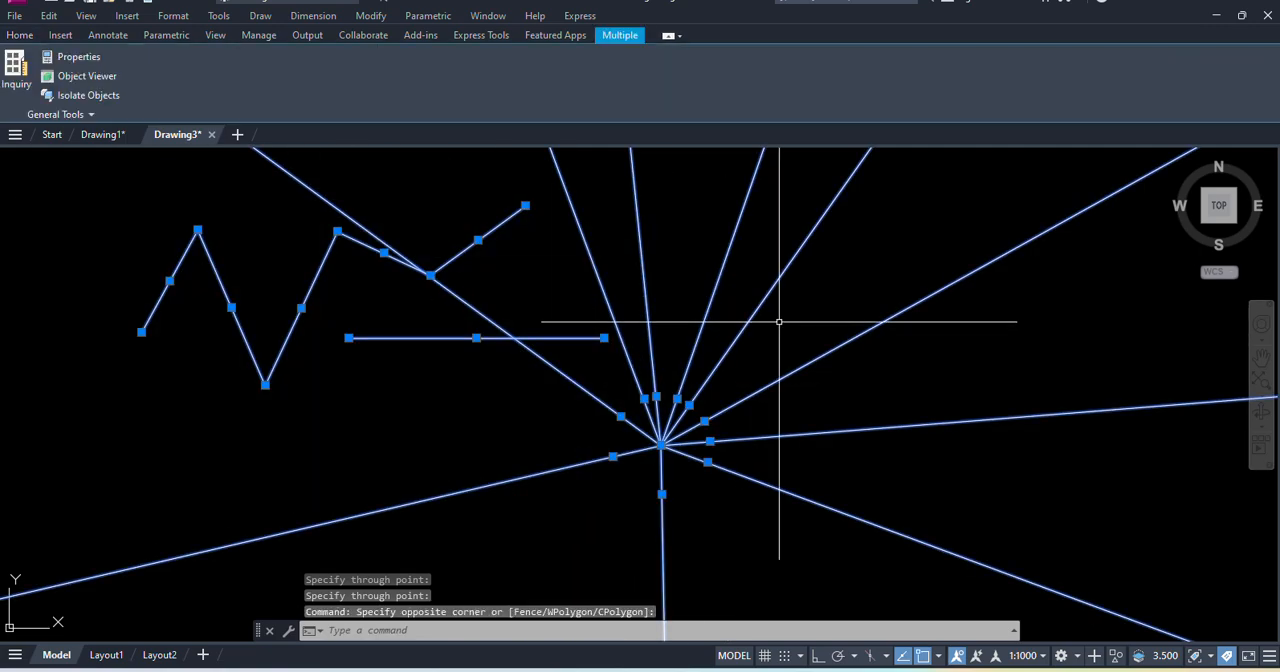
{"action": "key", "text": "Escape"}
{"action": "key", "text": "Escape"}
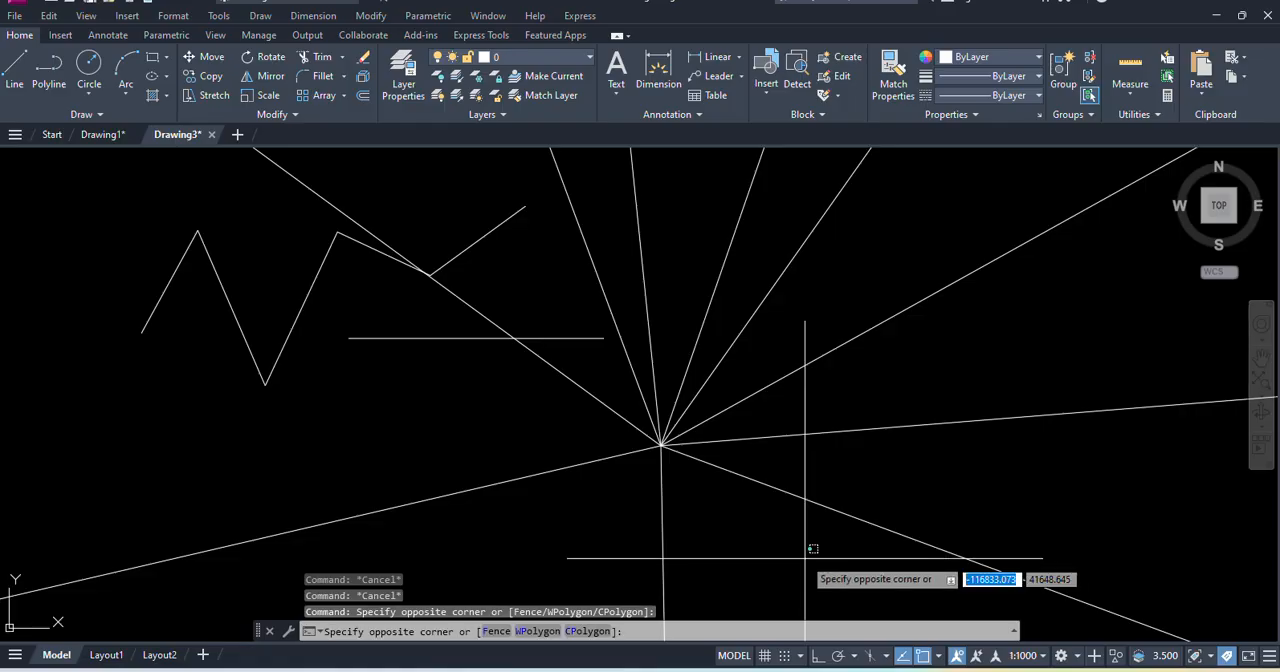
- Erase the zigzag, the horizontal line and all the rays from the drawing
{"action": "left_click", "coordinate": [121, 184]}
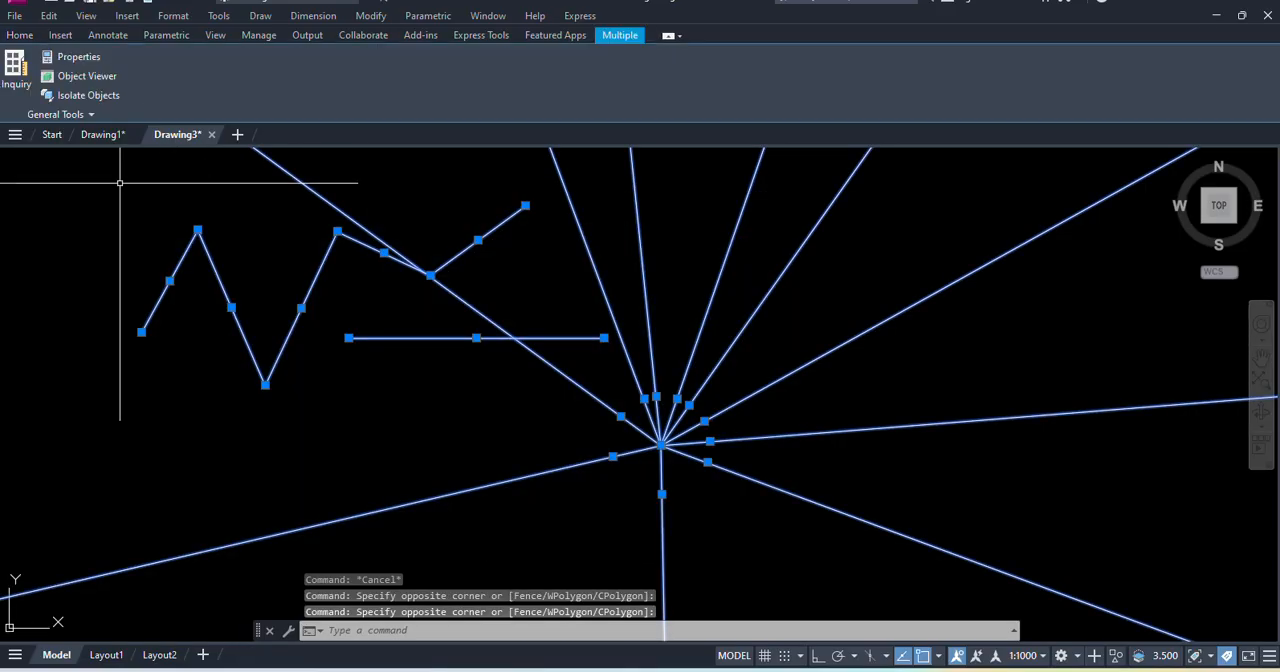
{"action": "key", "text": "Escape"}
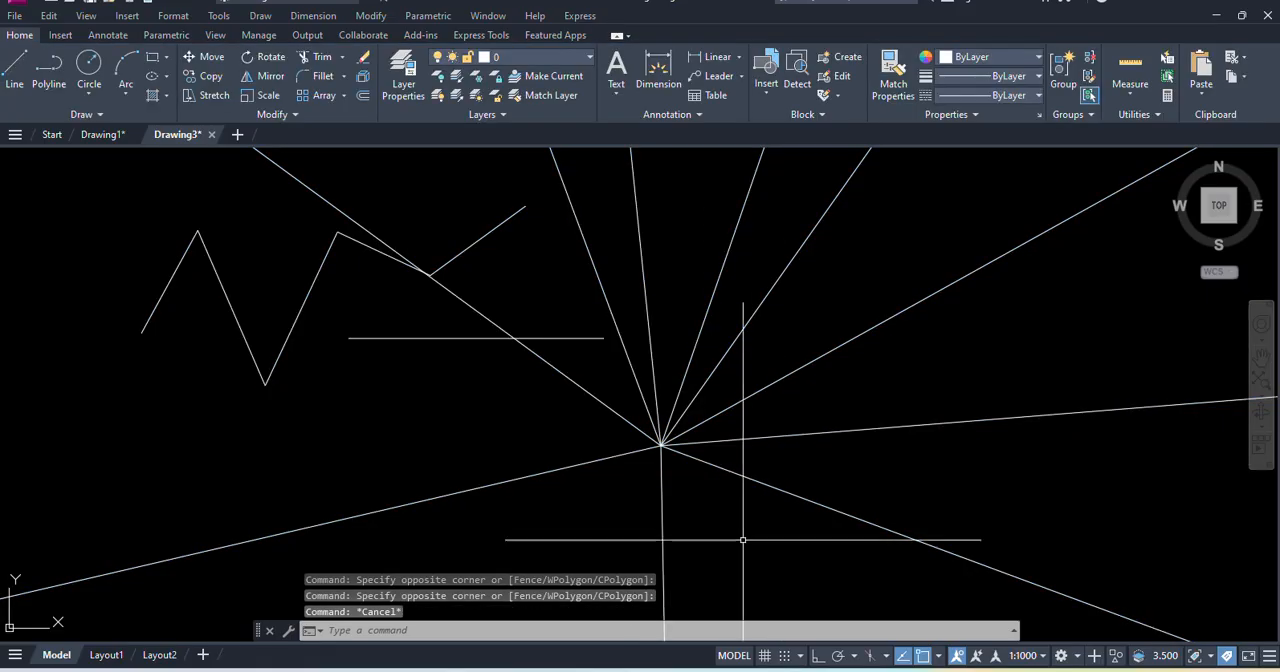
{"action": "left_click", "coordinate": [798, 586]}
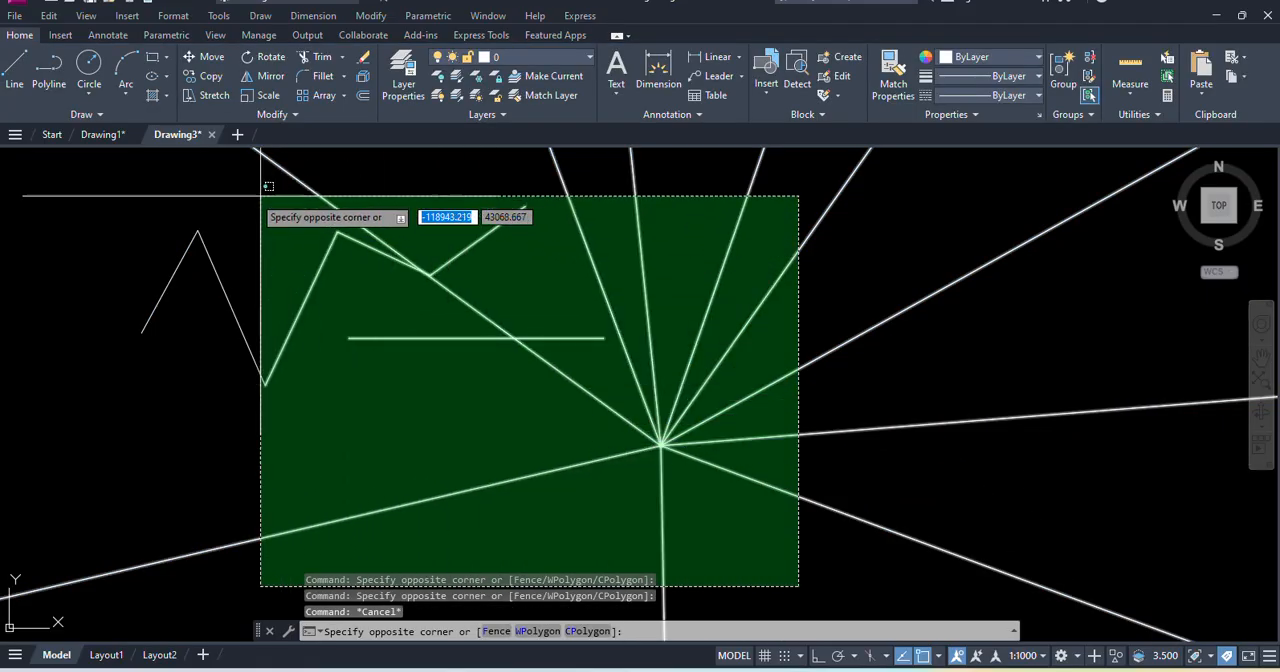
{"action": "left_click", "coordinate": [123, 197]}
{"action": "key", "text": "Delete"}
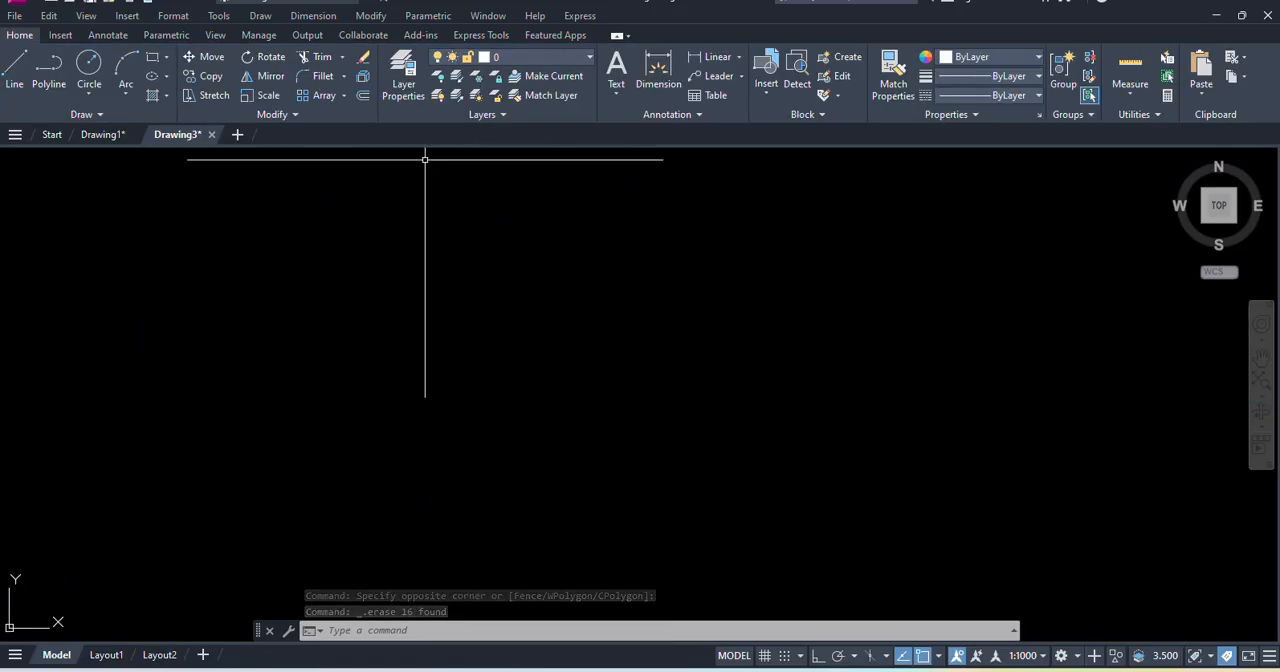
- Draw eight construction lines in different directions through one common point near the middle of the drawing area
{"action": "left_click", "coordinate": [261, 17]}
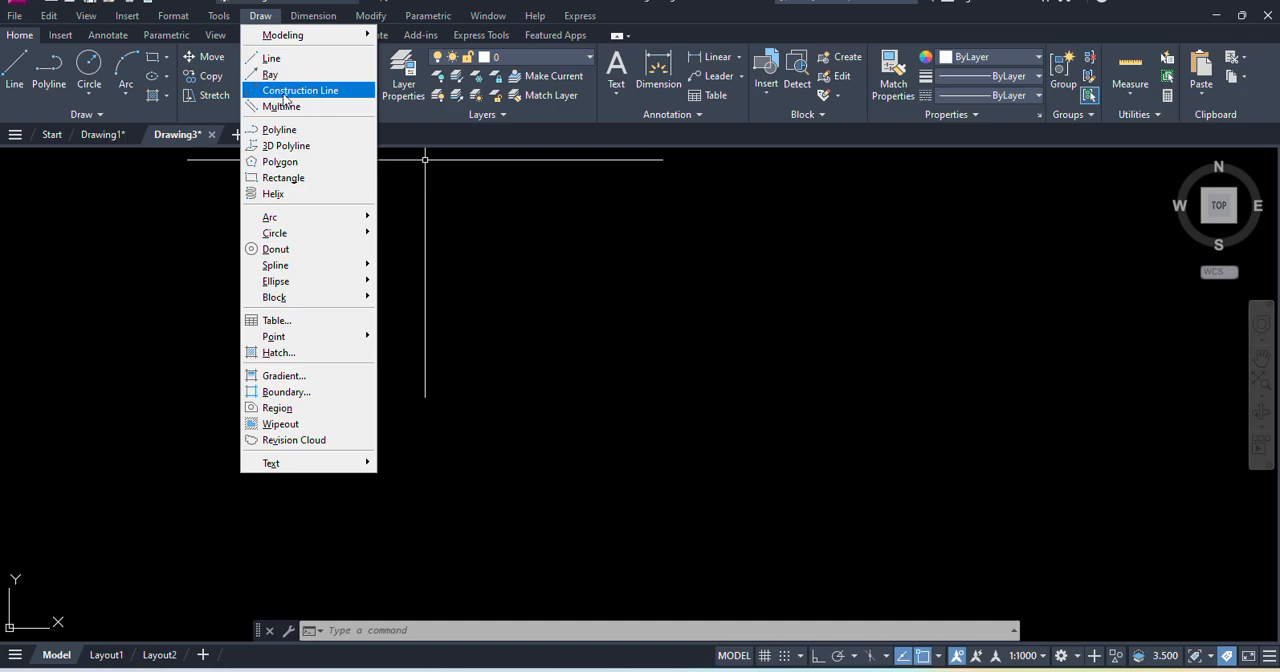
{"action": "left_click", "coordinate": [295, 96]}
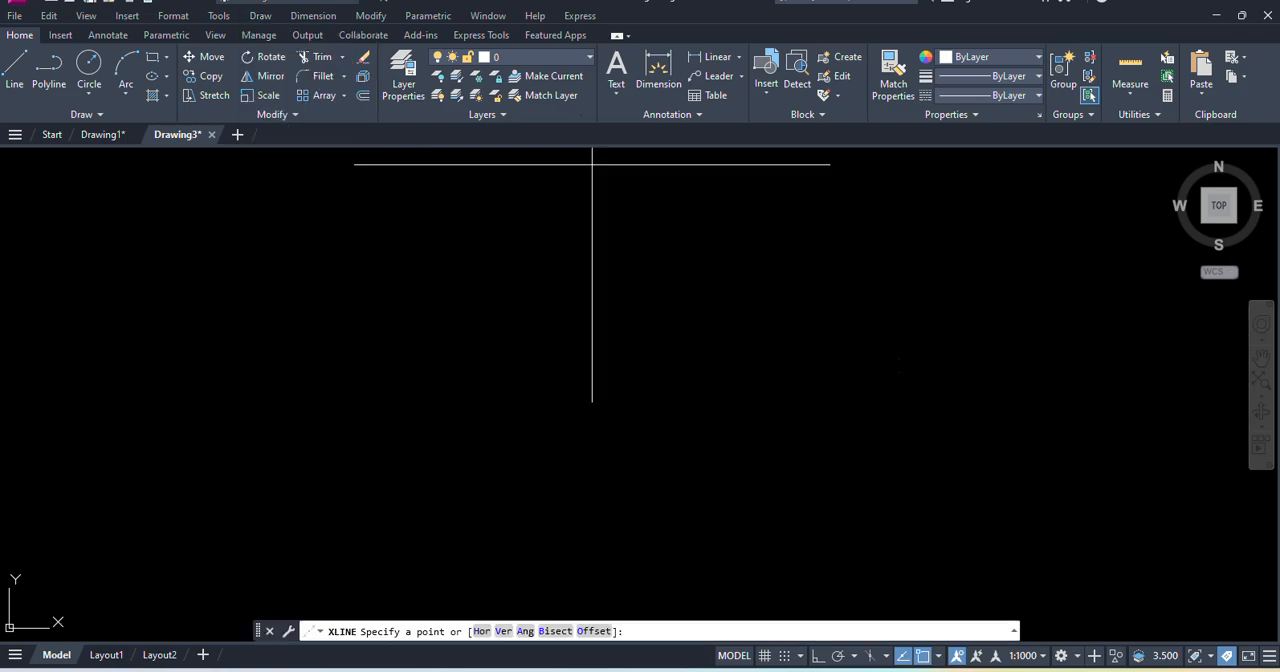
{"action": "left_click", "coordinate": [659, 416]}
{"action": "left_click", "coordinate": [776, 363]}
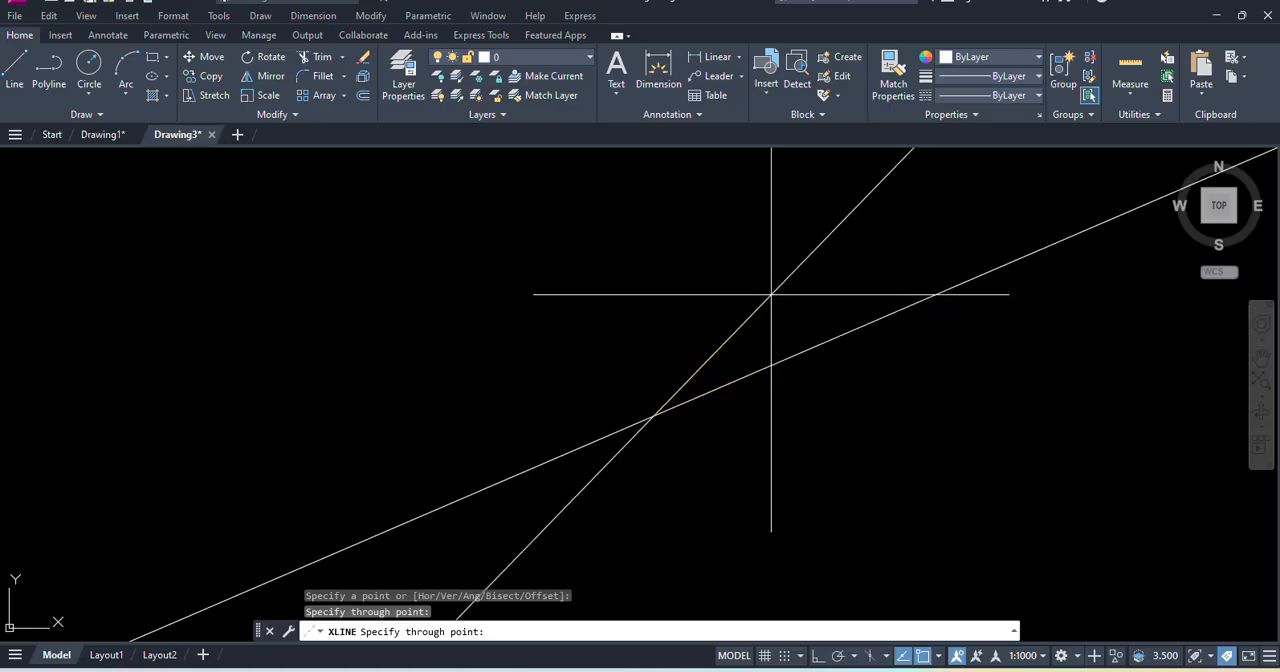
{"action": "left_click", "coordinate": [778, 290]}
{"action": "left_click", "coordinate": [712, 274]}
{"action": "left_click", "coordinate": [657, 252]}
{"action": "left_click", "coordinate": [619, 260]}
{"action": "left_click", "coordinate": [571, 289]}
{"action": "left_click", "coordinate": [517, 343]}
{"action": "left_click", "coordinate": [443, 426]}
{"action": "key", "text": "Return"}
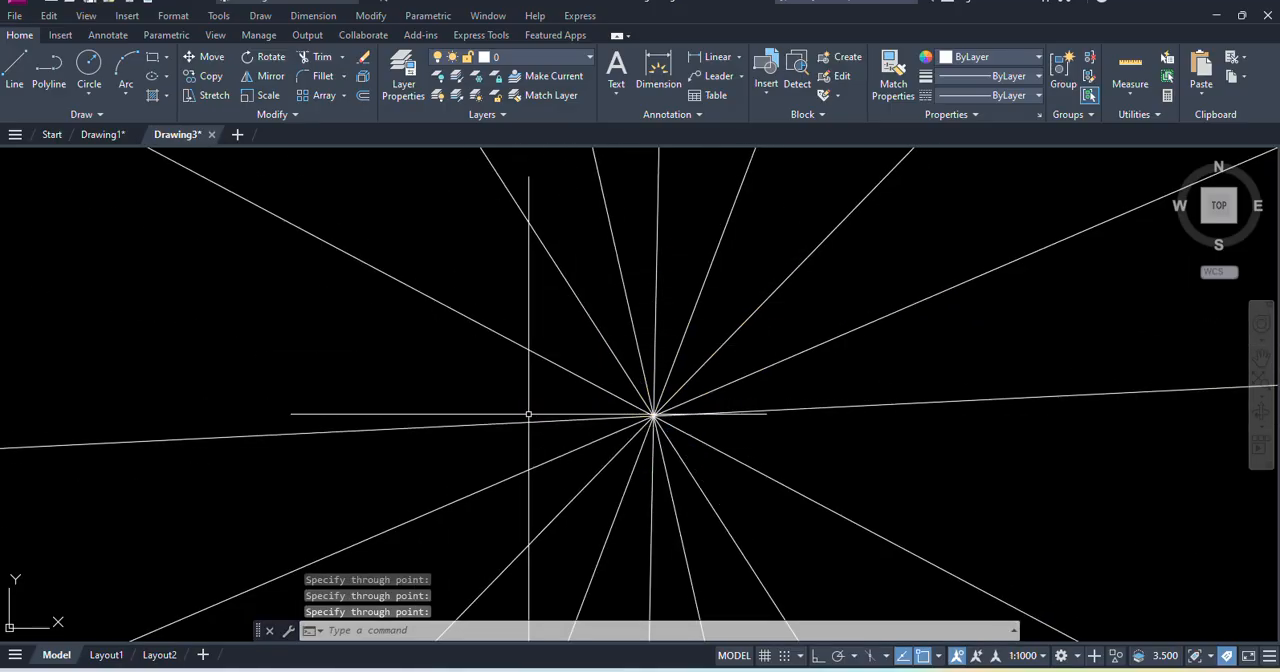
- Erase all eight construction lines by selecting them around their common point
{"action": "scroll", "coordinate": [643, 384], "scroll_direction": "down", "scroll_amount": 2}
{"action": "middle_click_drag", "start_coordinate": [708, 452], "coordinate": [589, 400]}
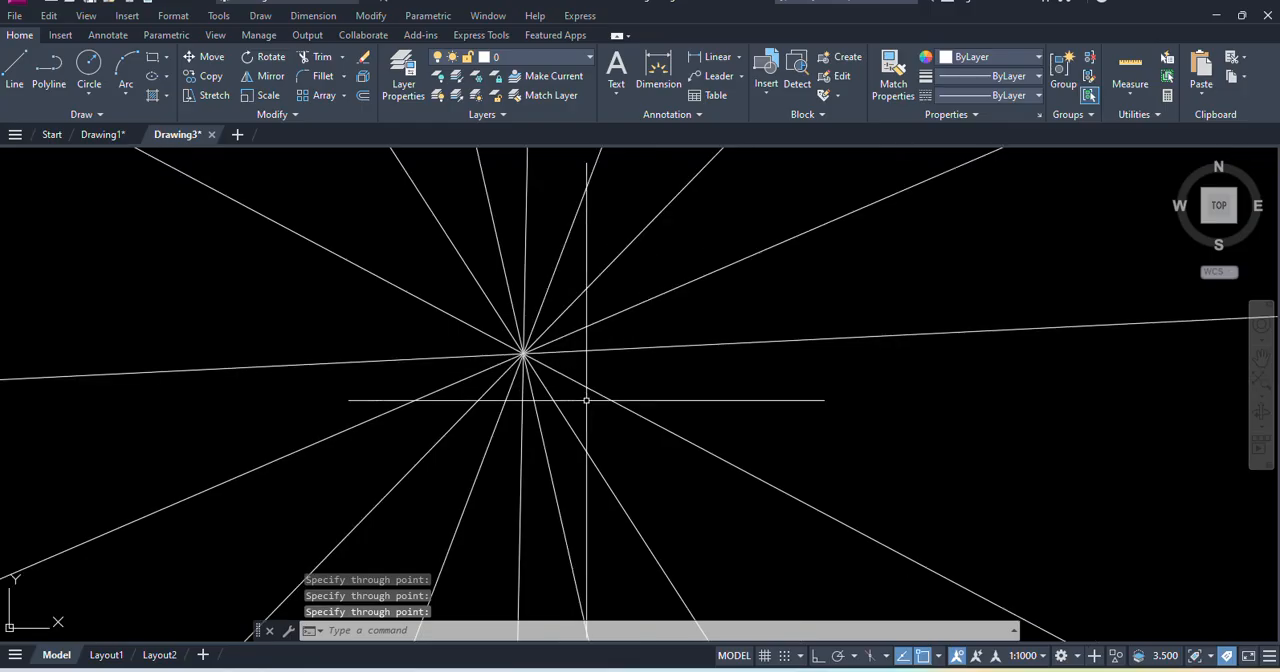
{"action": "left_click", "coordinate": [600, 437]}
{"action": "left_click", "coordinate": [410, 310]}
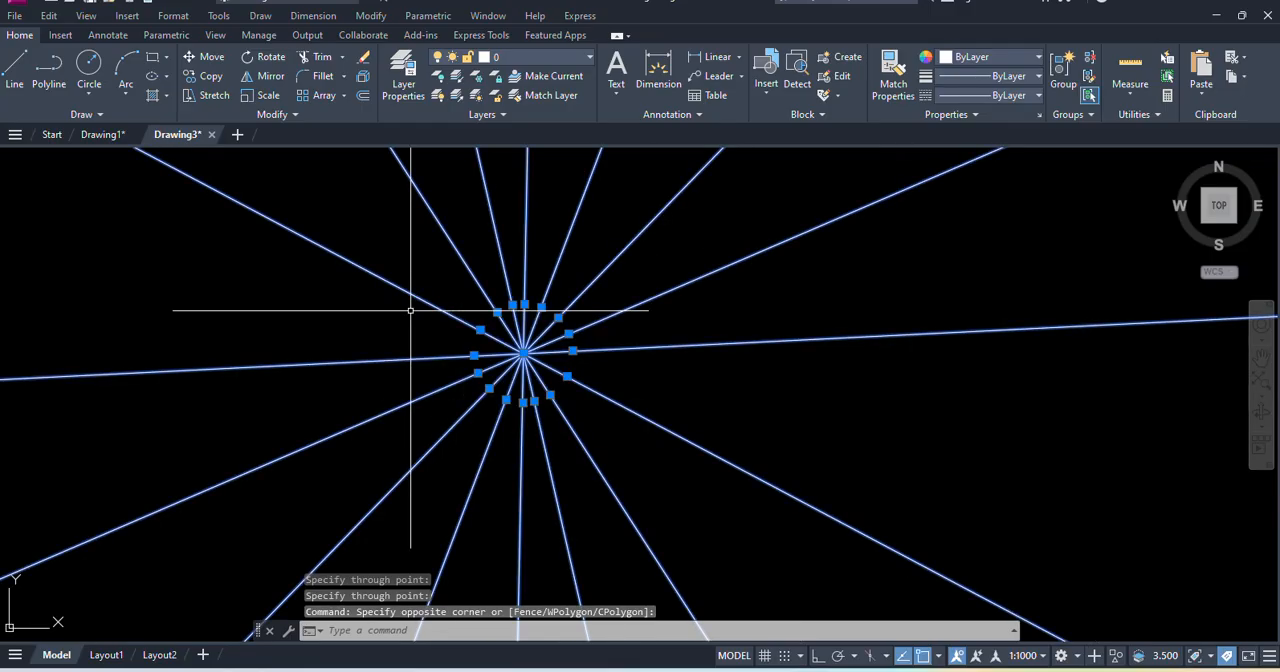
{"action": "key", "text": "Delete"}
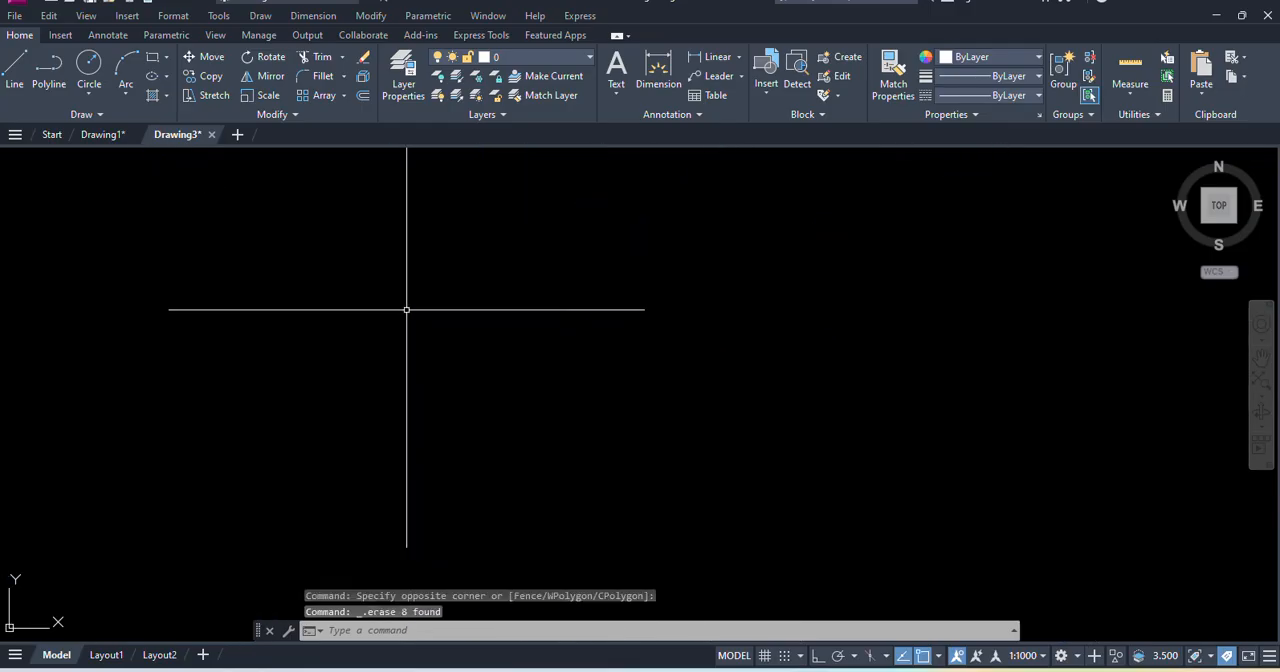
{"action": "left_click", "coordinate": [258, 16]}
{"action": "left_click", "coordinate": [678, 307]}
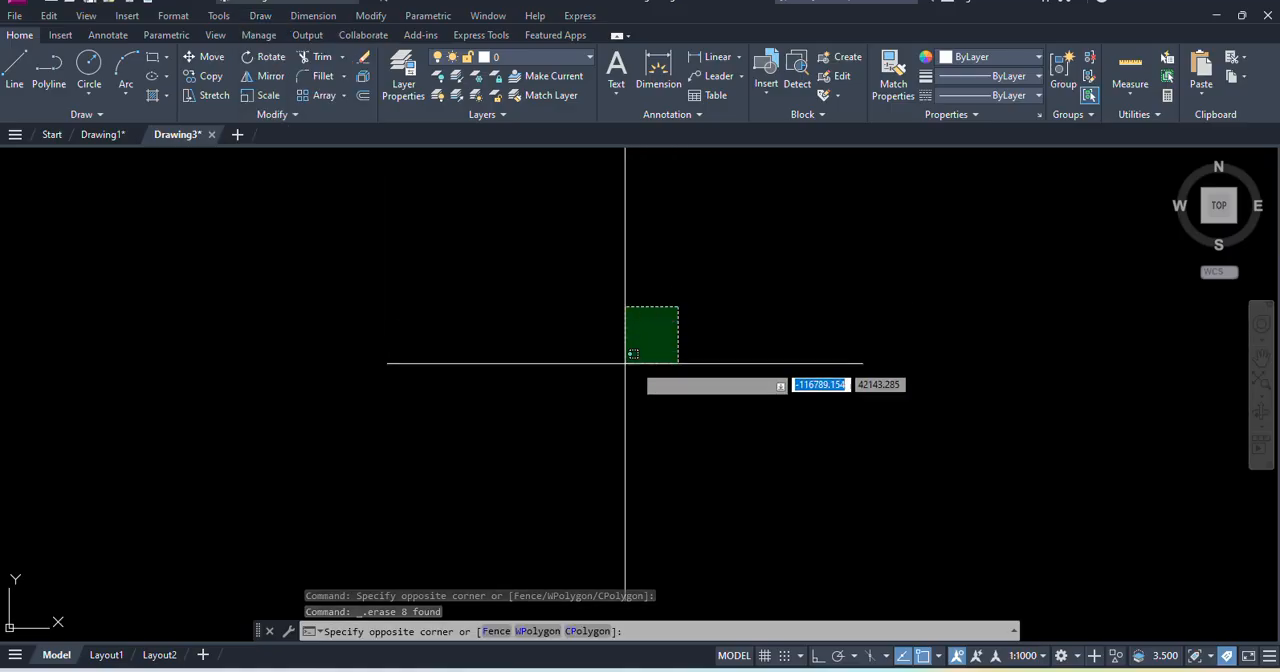
{"action": "left_click", "coordinate": [844, 337]}
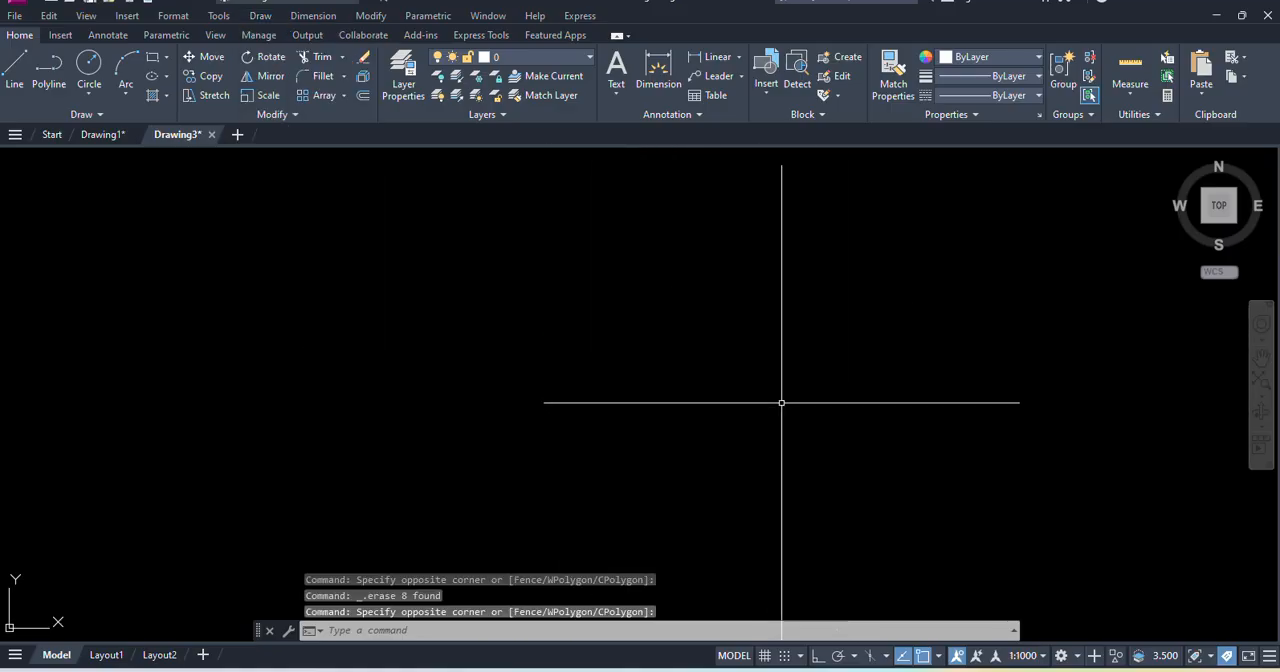
{"action": "mouse_move", "coordinate": [778, 398]}
{"action": "left_mouse_down"}
{"action": "mouse_move", "coordinate": [503, 320]}
{"action": "mouse_move", "coordinate": [480, 326]}
{"action": "mouse_move", "coordinate": [579, 438]}
{"action": "mouse_move", "coordinate": [337, 286]}
{"action": "mouse_move", "coordinate": [586, 383]}
{"action": "mouse_move", "coordinate": [891, 357]}
{"action": "left_mouse_up"}
{"action": "left_click", "coordinate": [805, 342]}
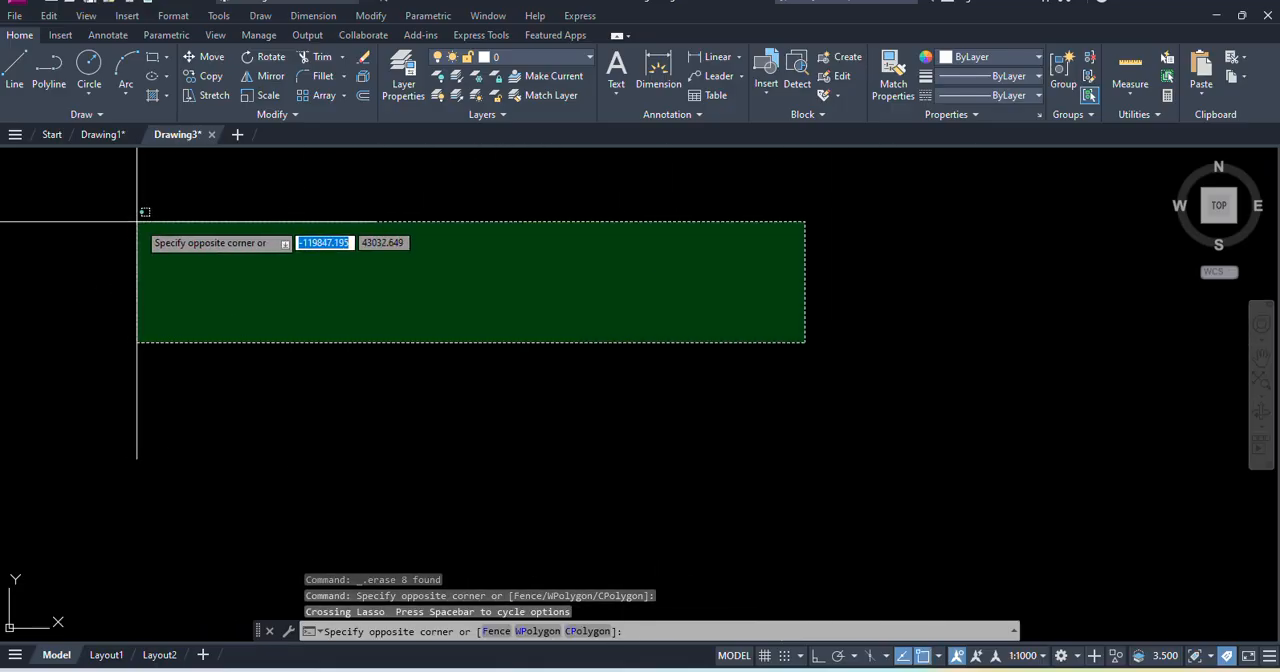
{"action": "left_click", "coordinate": [140, 228]}
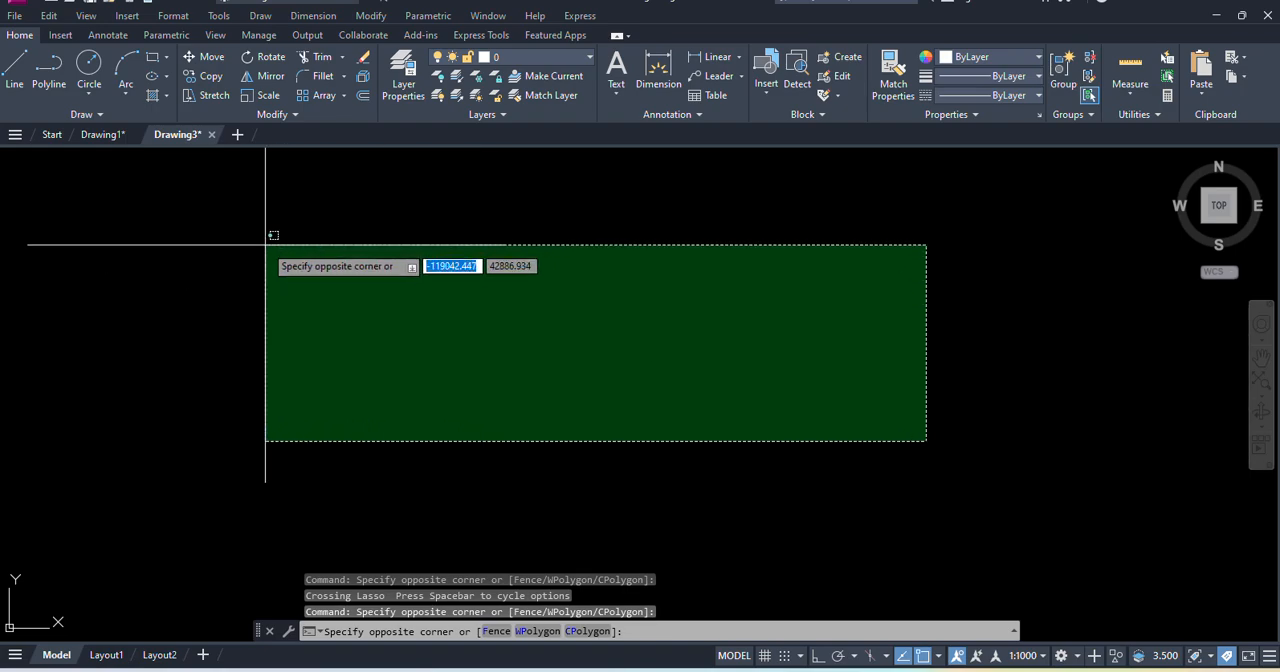
{"action": "left_click", "coordinate": [274, 257]}
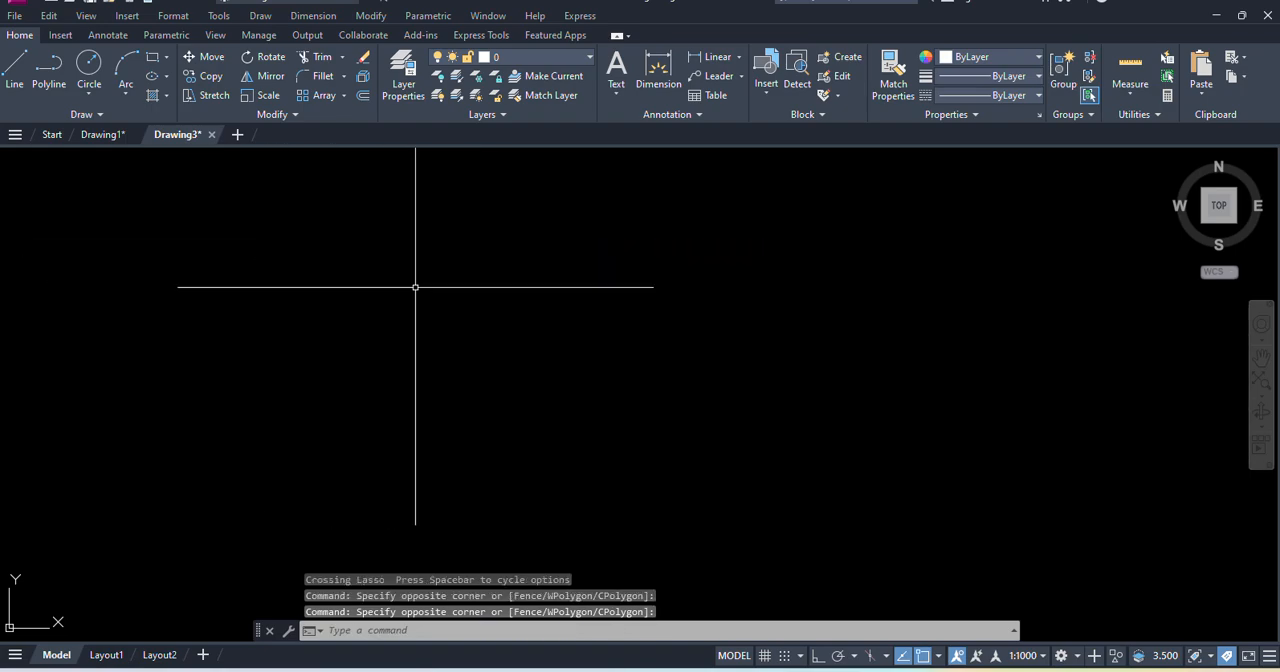
- Draw a zigzag multiline of six connected segments across the empty drawing area
{"action": "left_click", "coordinate": [259, 16]}
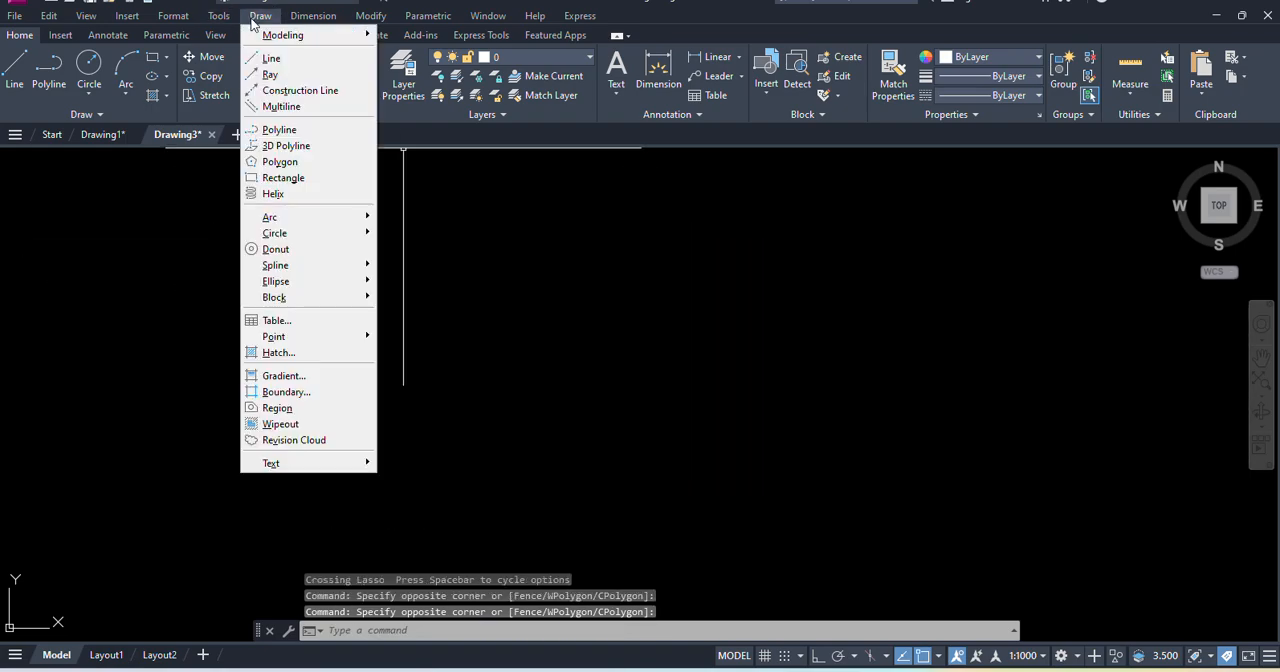
{"action": "left_click", "coordinate": [294, 108]}
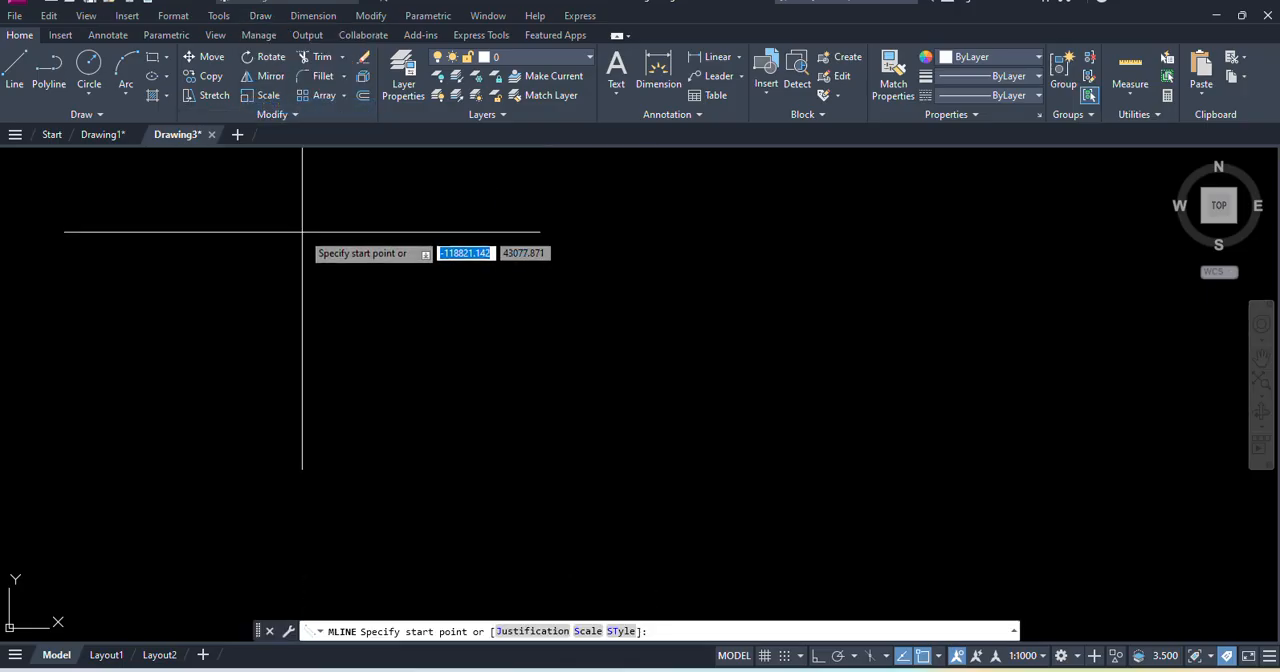
{"action": "left_click", "coordinate": [269, 287]}
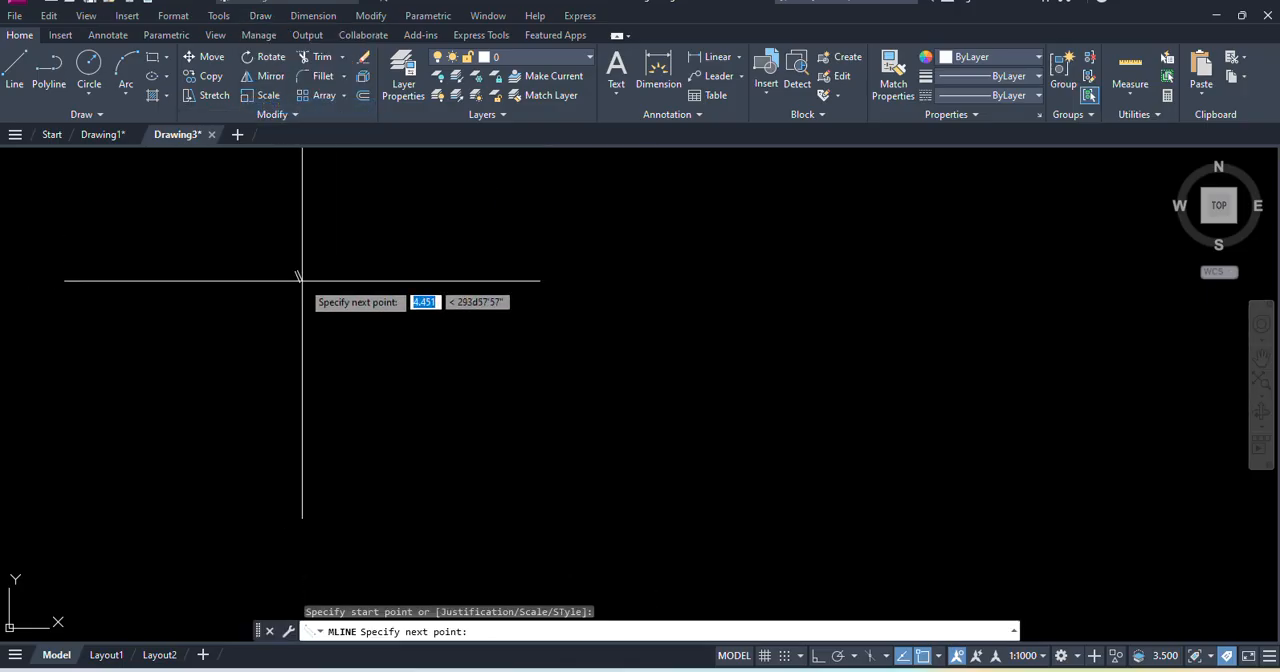
{"action": "left_click", "coordinate": [317, 239]}
{"action": "left_click", "coordinate": [394, 333]}
{"action": "left_click", "coordinate": [519, 240]}
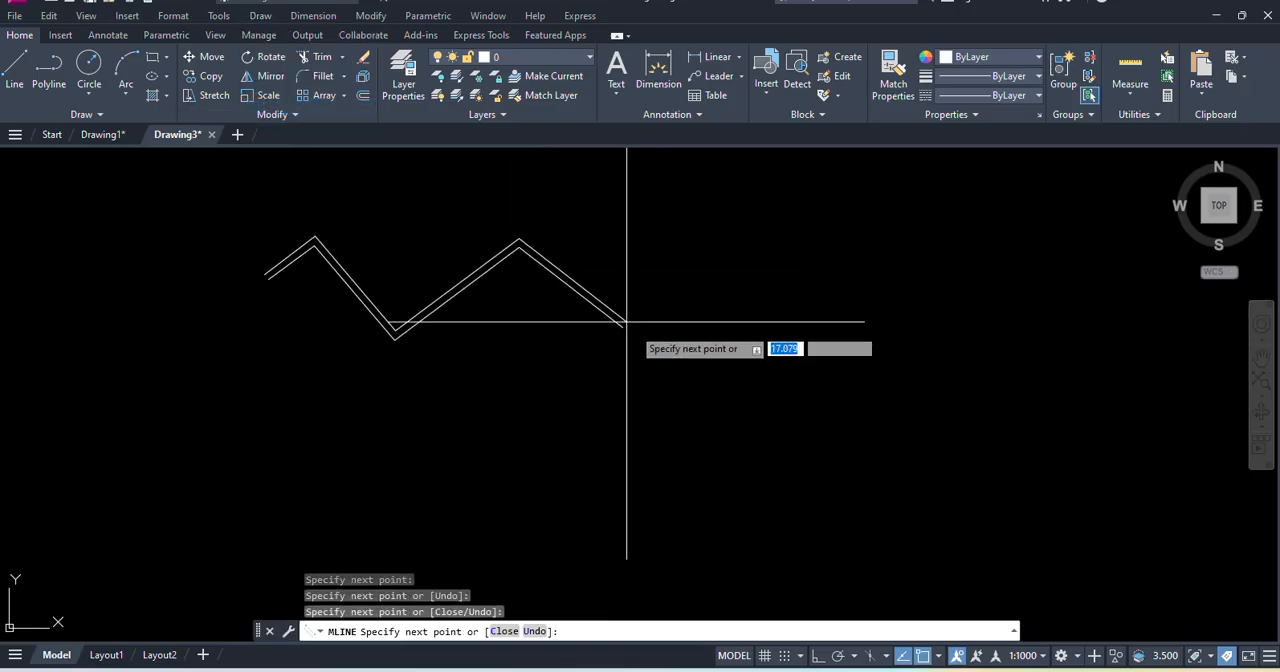
{"action": "left_click", "coordinate": [637, 335]}
{"action": "left_click", "coordinate": [714, 242]}
{"action": "left_click", "coordinate": [789, 322]}
{"action": "key", "text": "Return"}
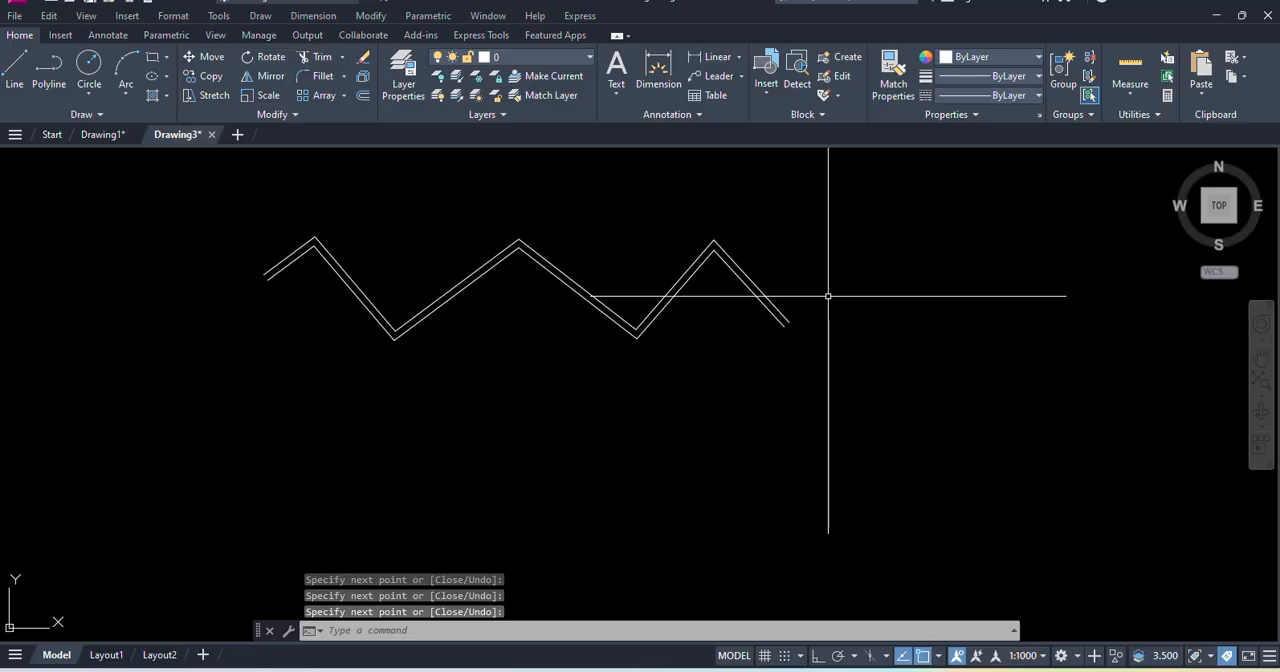
- Draw a zigzag polyline of nine connected segments in the free space to the right of the multiline
{"action": "left_click", "coordinate": [262, 16]}
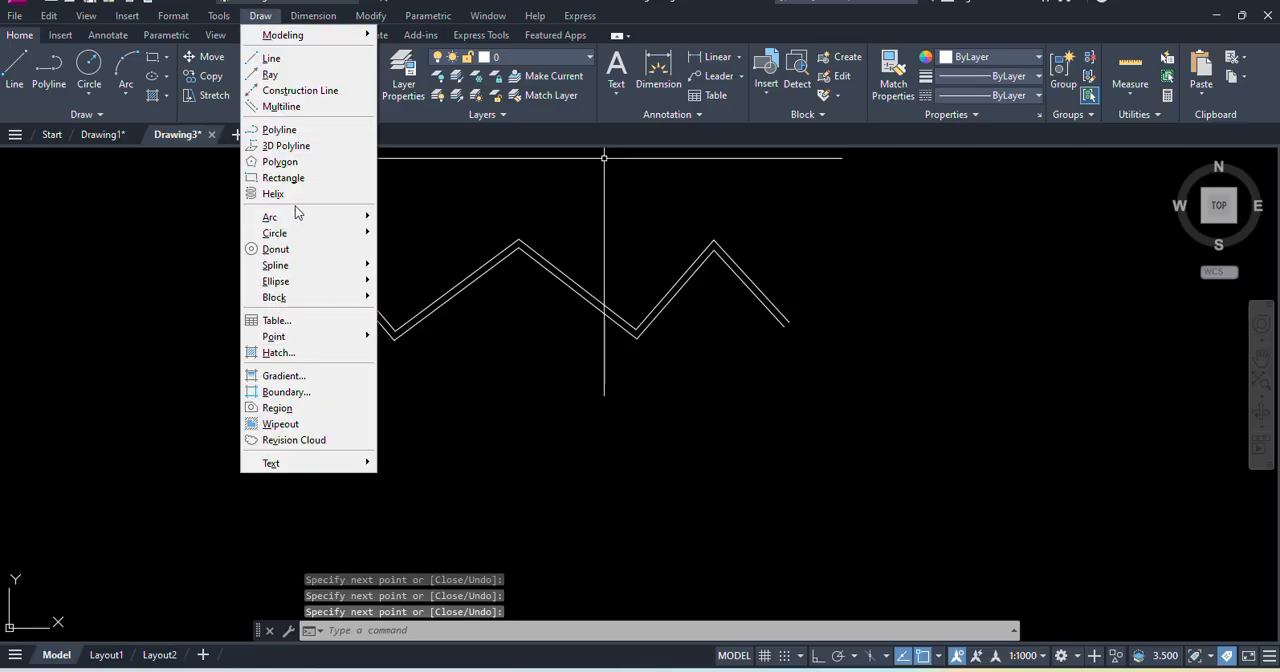
{"action": "left_click", "coordinate": [280, 130]}
{"action": "scroll", "coordinate": [818, 280], "scroll_direction": "down", "scroll_amount": 2}
{"action": "middle_click_drag", "start_coordinate": [823, 274], "coordinate": [491, 277]}
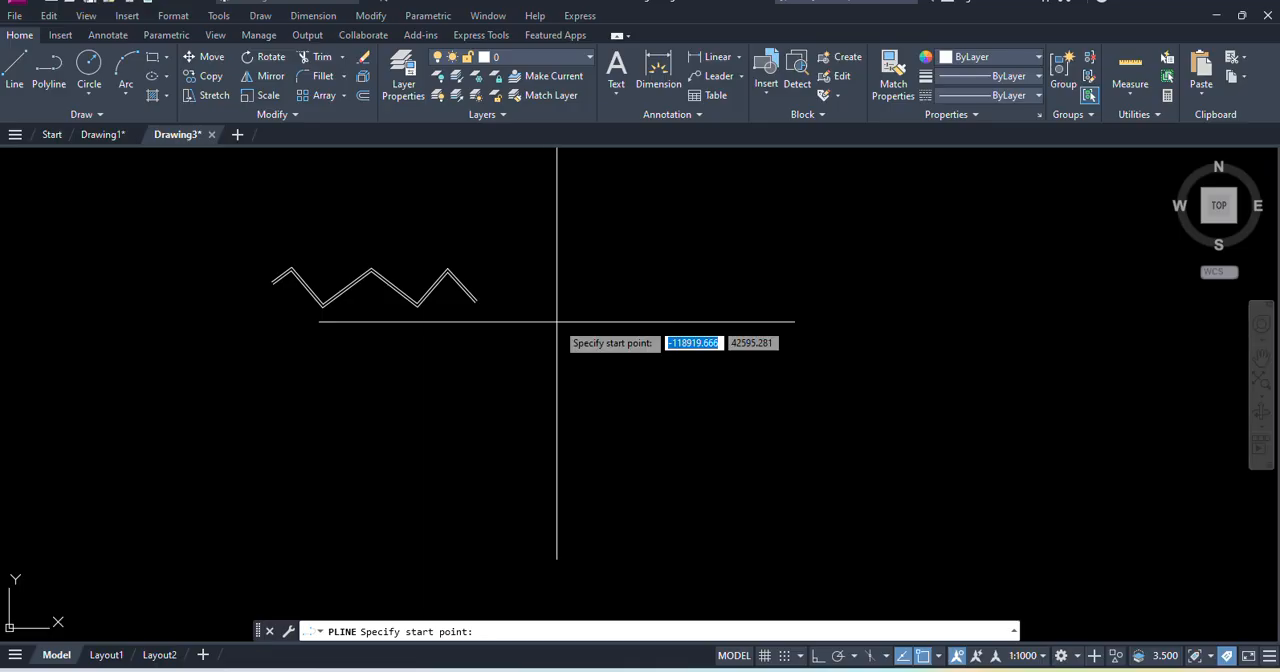
{"action": "left_click", "coordinate": [260, 16]}
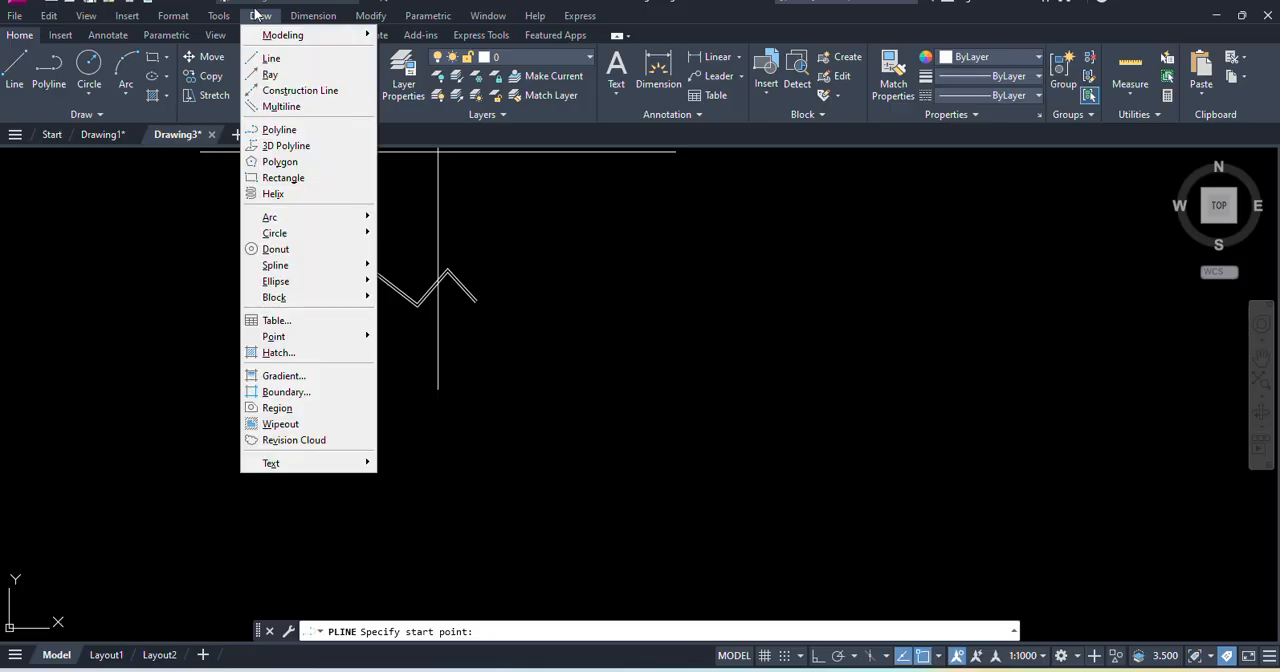
{"action": "left_click", "coordinate": [279, 136]}
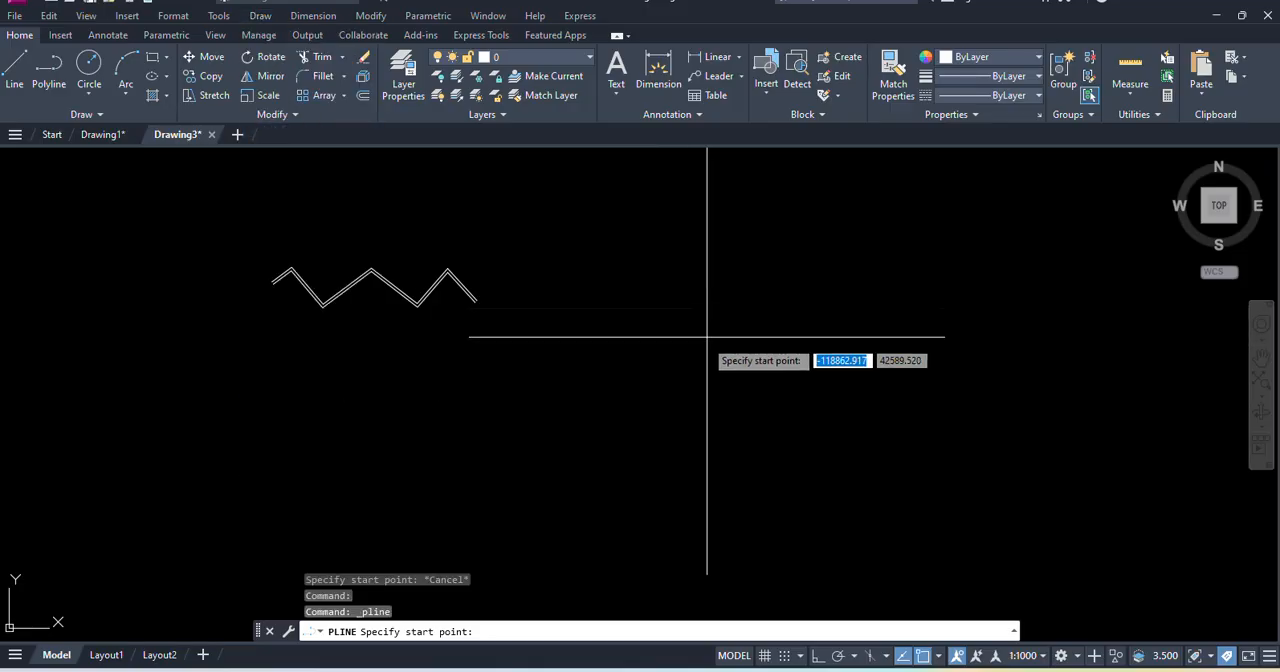
{"action": "left_click", "coordinate": [598, 329]}
{"action": "left_click", "coordinate": [647, 262]}
{"action": "left_click", "coordinate": [705, 323]}
{"action": "left_click", "coordinate": [763, 275]}
{"action": "left_click", "coordinate": [815, 333]}
{"action": "left_click", "coordinate": [864, 274]}
{"action": "left_click", "coordinate": [903, 336]}
{"action": "left_click", "coordinate": [966, 276]}
{"action": "left_click", "coordinate": [997, 358]}
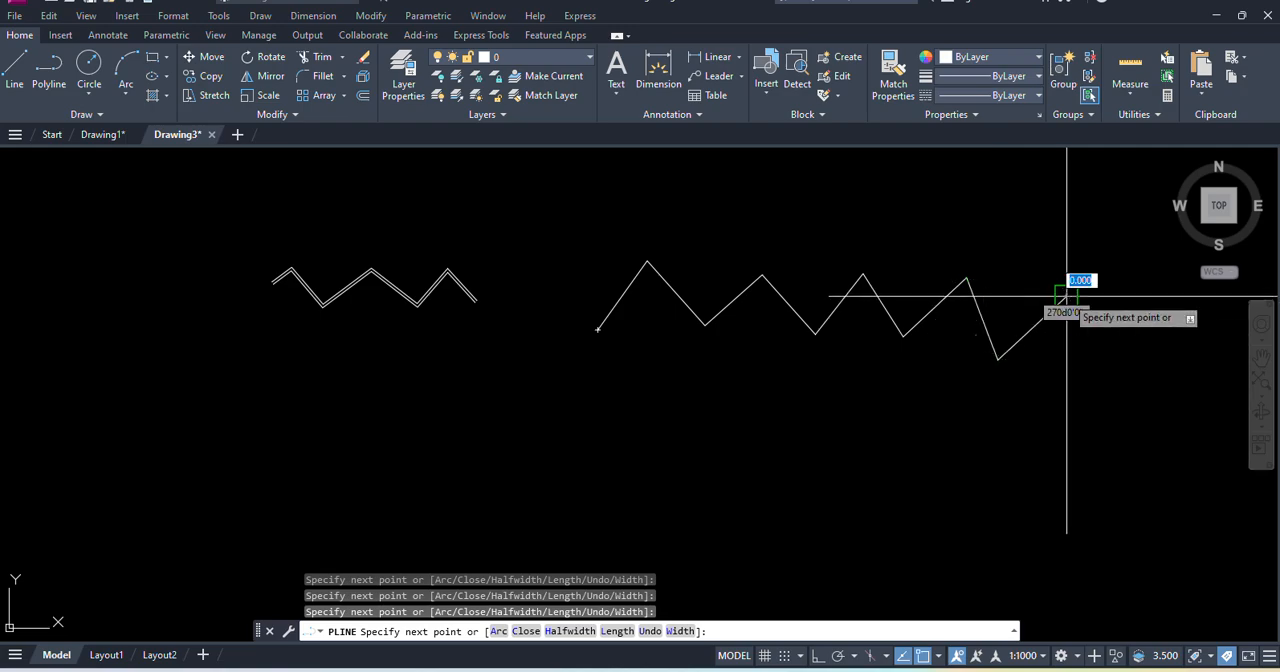
{"action": "left_click", "coordinate": [1066, 297]}
{"action": "key", "text": "Return"}
- Draw a zigzag of nine connected segments with the Line command above the polyline
{"action": "left_click", "coordinate": [260, 16]}
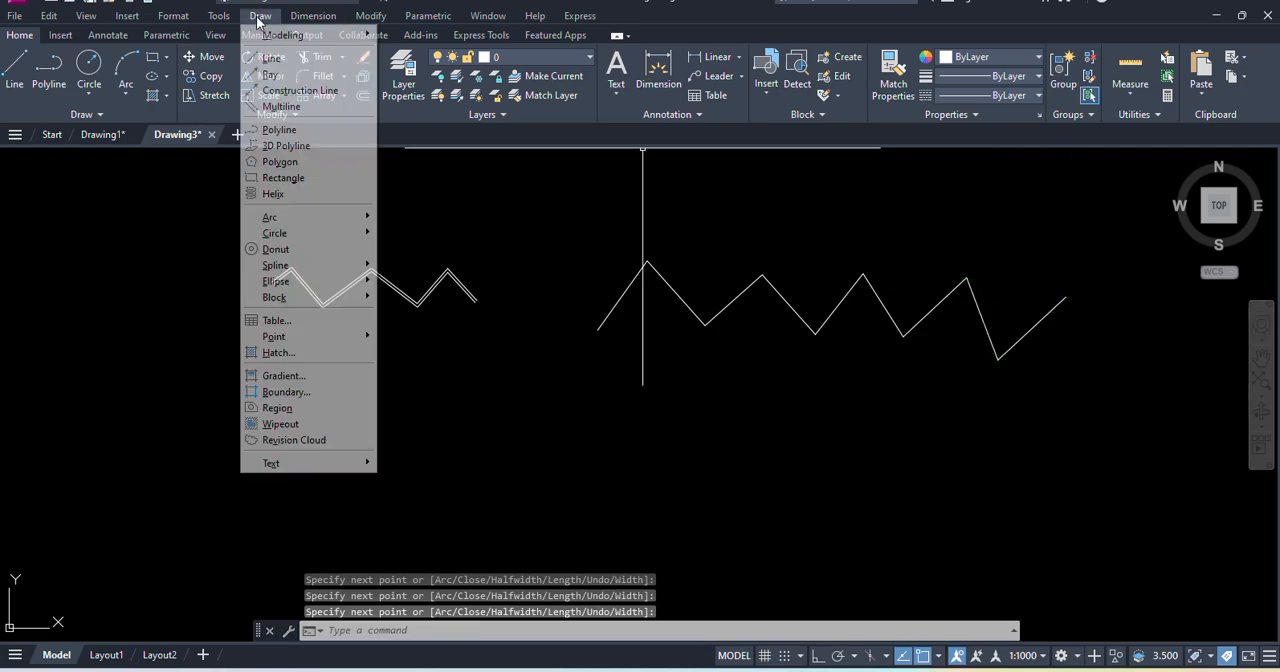
{"action": "left_click", "coordinate": [290, 60]}
{"action": "left_click", "coordinate": [541, 227]}
{"action": "left_click", "coordinate": [614, 155]}
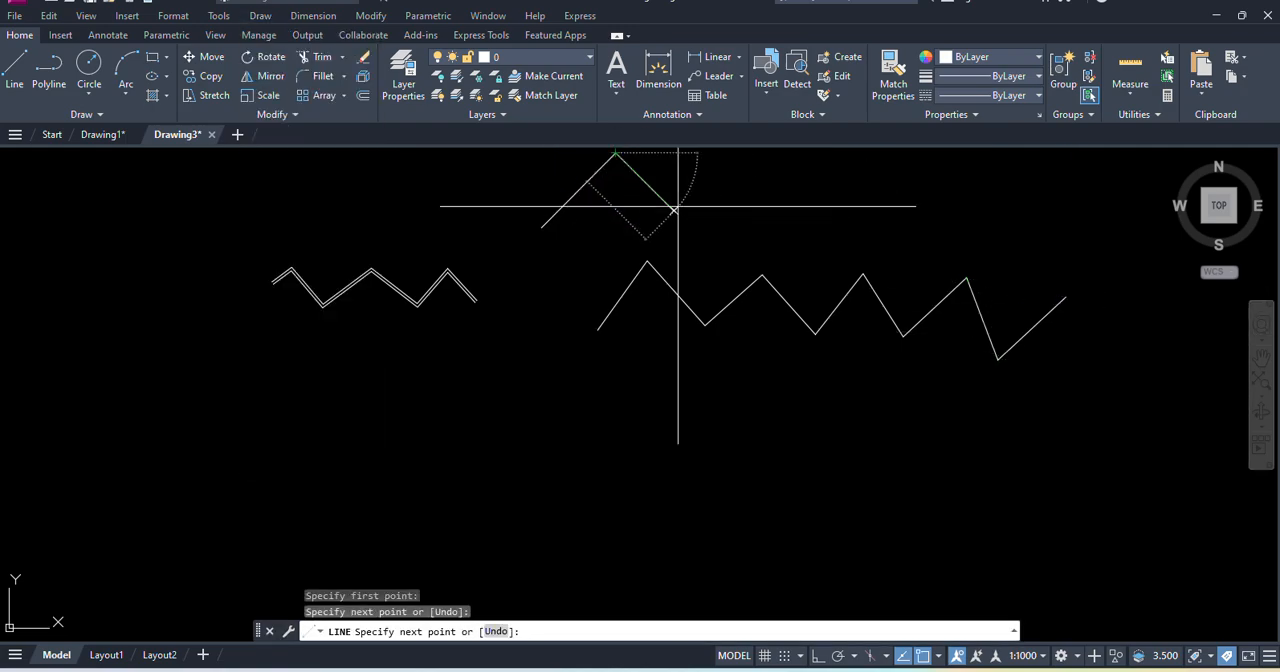
{"action": "left_click", "coordinate": [673, 210]}
{"action": "left_click", "coordinate": [731, 155]}
{"action": "left_click", "coordinate": [787, 208]}
{"action": "left_click", "coordinate": [830, 165]}
{"action": "left_click", "coordinate": [886, 218]}
{"action": "left_click", "coordinate": [928, 178]}
{"action": "left_click", "coordinate": [969, 218]}
{"action": "left_click", "coordinate": [1046, 172]}
{"action": "key", "text": "Return"}
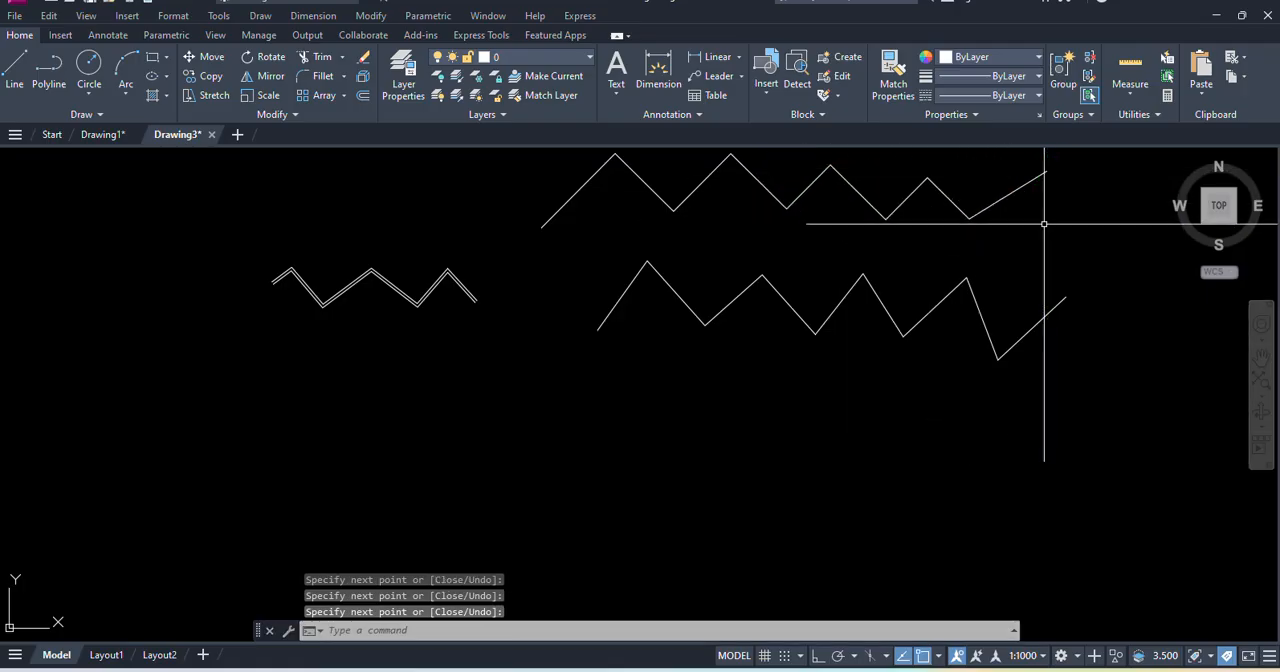
- Select segments of the upper line zigzag one by one, plus the polyline below, to compare how the two object types select
{"action": "middle_click_drag", "start_coordinate": [720, 261], "coordinate": [554, 289]}
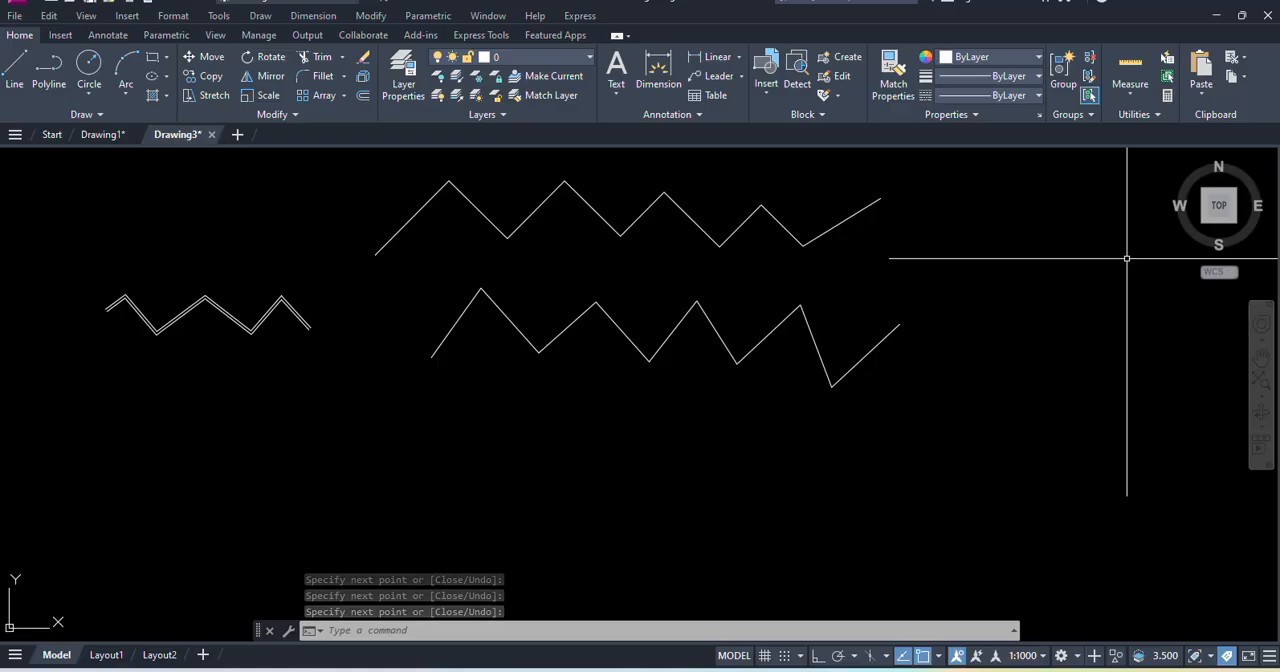
{"action": "middle_click_drag", "start_coordinate": [1000, 257], "coordinate": [980, 292]}
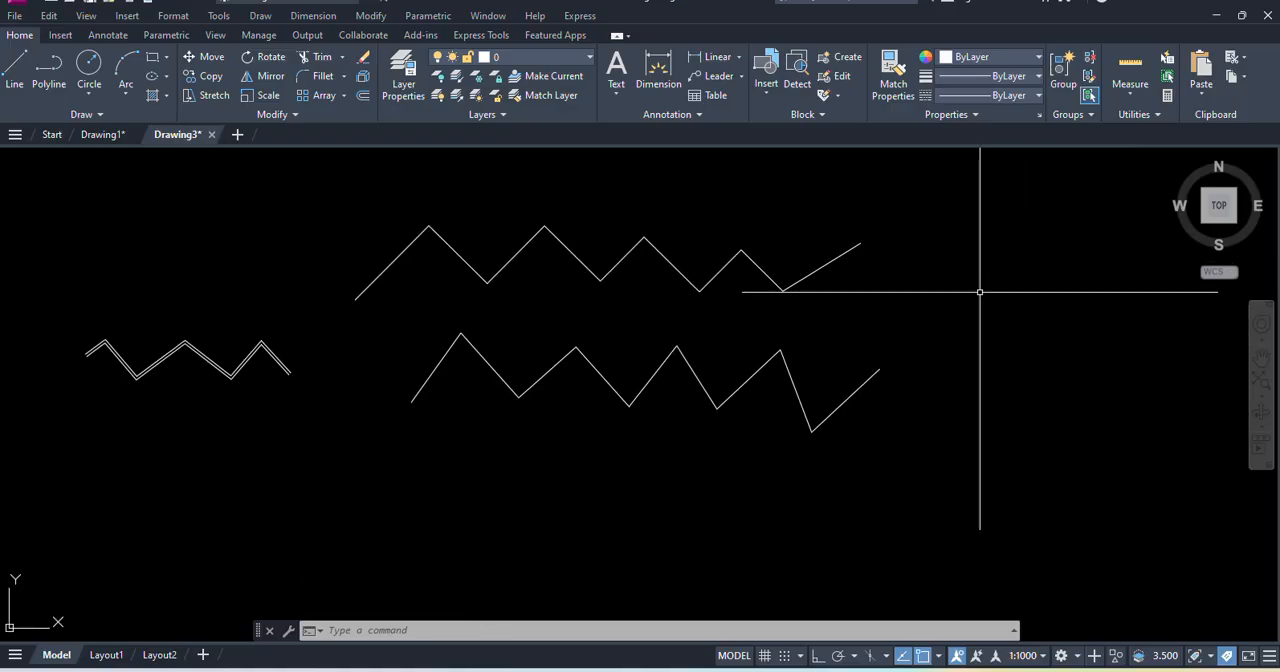
{"action": "left_click", "coordinate": [372, 283]}
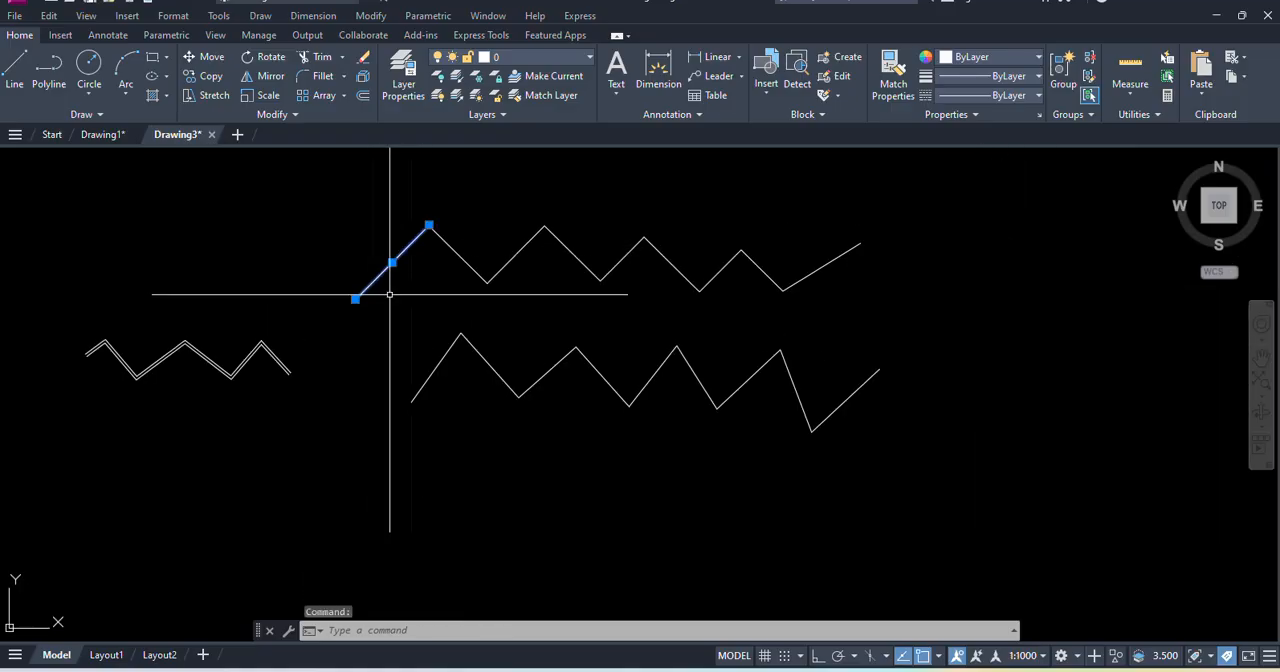
{"action": "left_click", "coordinate": [466, 264]}
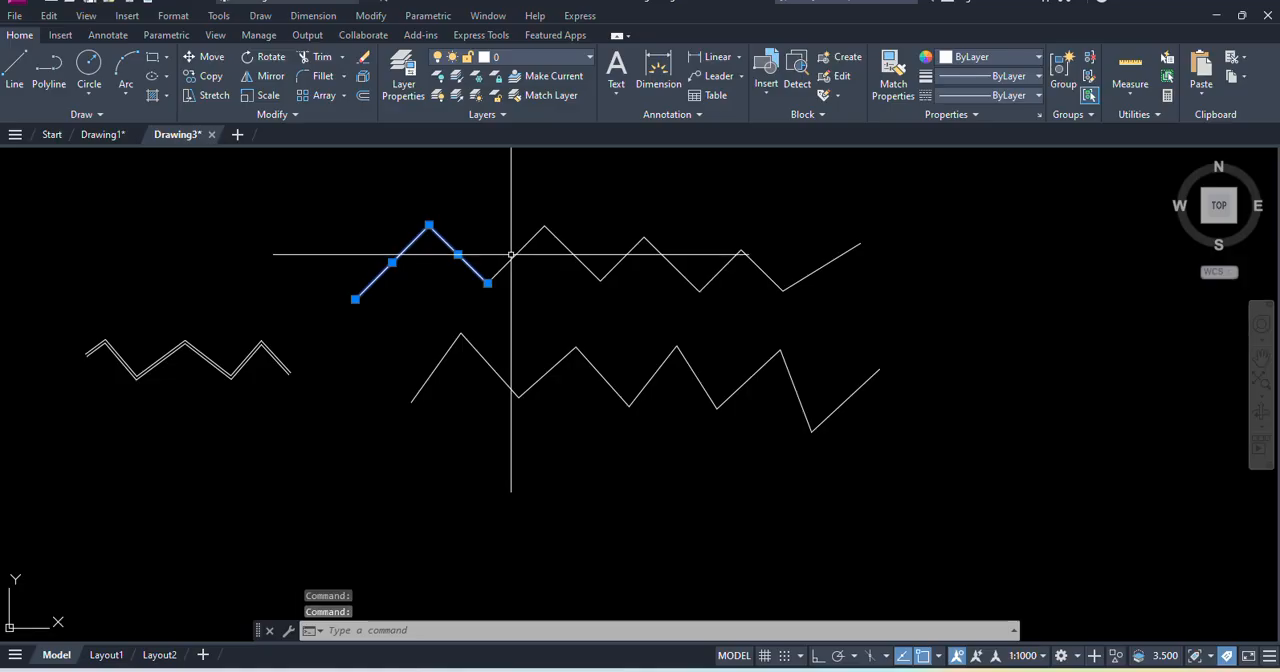
{"action": "left_click", "coordinate": [517, 255]}
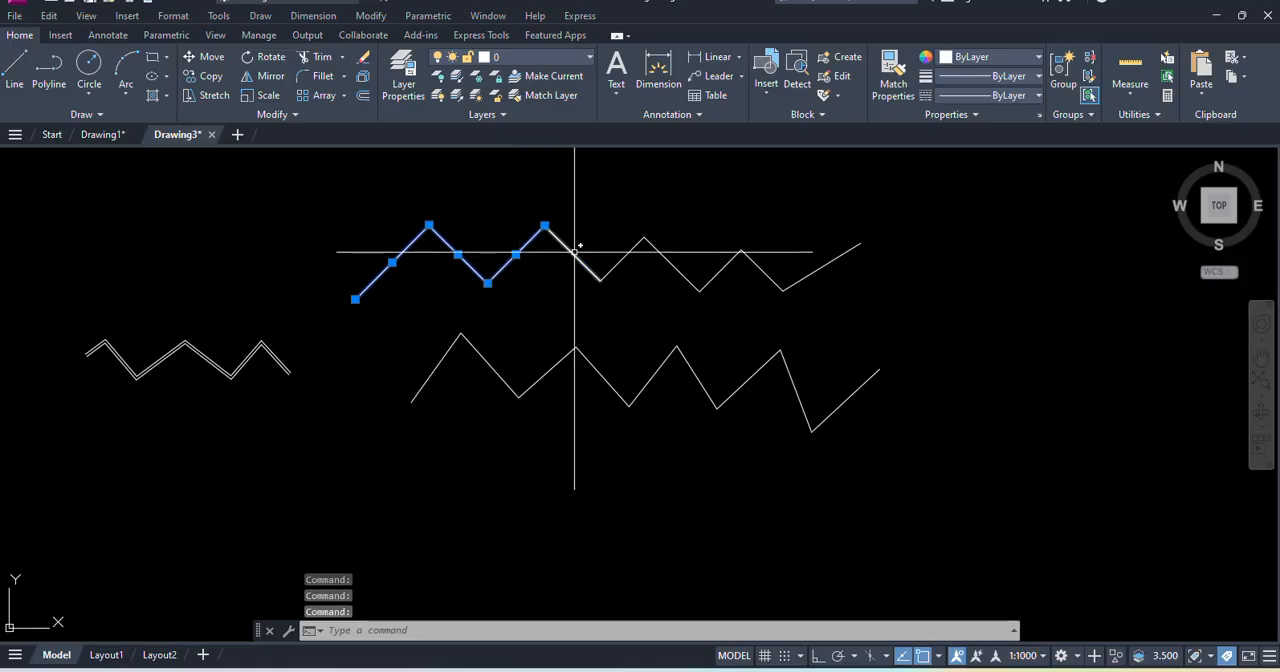
{"action": "left_click", "coordinate": [439, 364]}
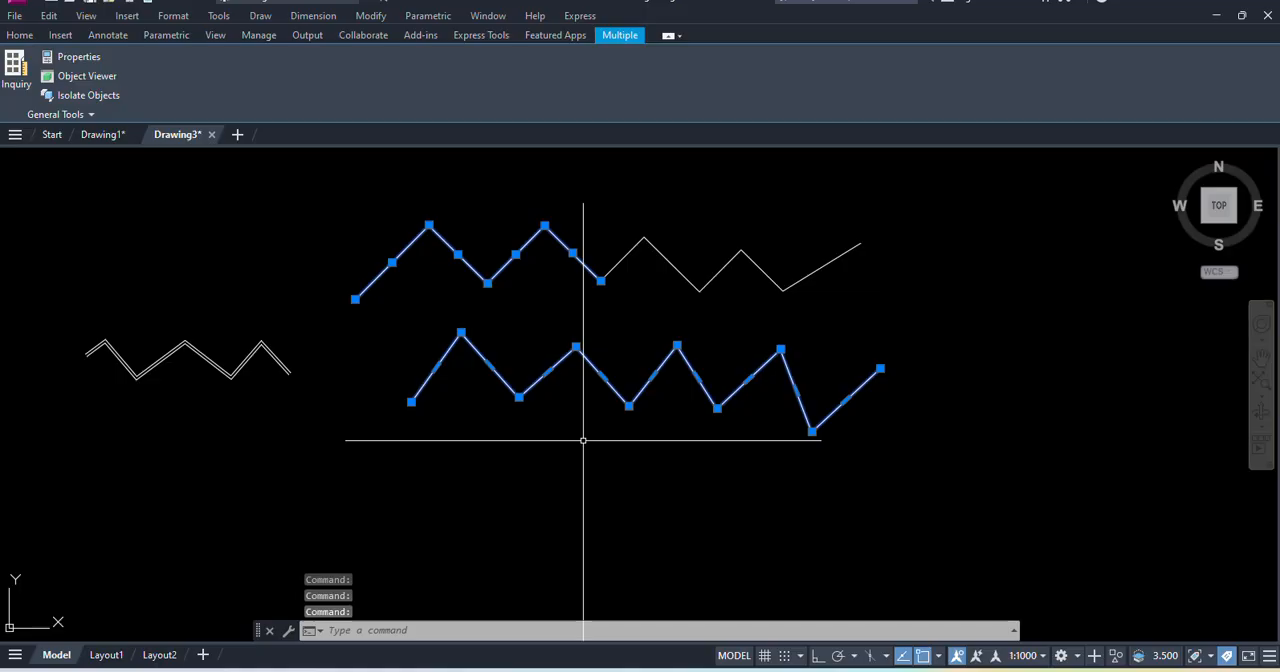
- Clear the selection and erase the multiline, the line zigzag and the polyline from the drawing
{"action": "key", "text": "Escape"}
{"action": "key", "text": "Escape"}
{"action": "key", "text": "Escape"}
{"action": "left_click", "coordinate": [1078, 523]}
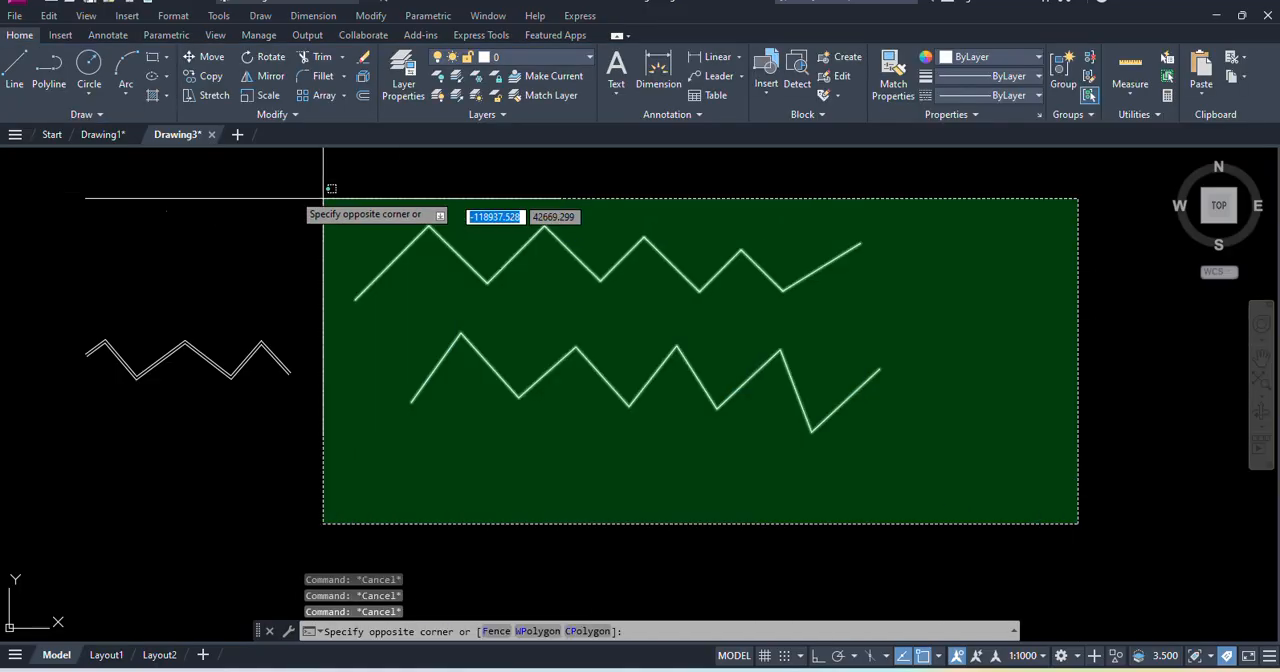
{"action": "left_click", "coordinate": [47, 186]}
{"action": "key", "text": "Delete"}
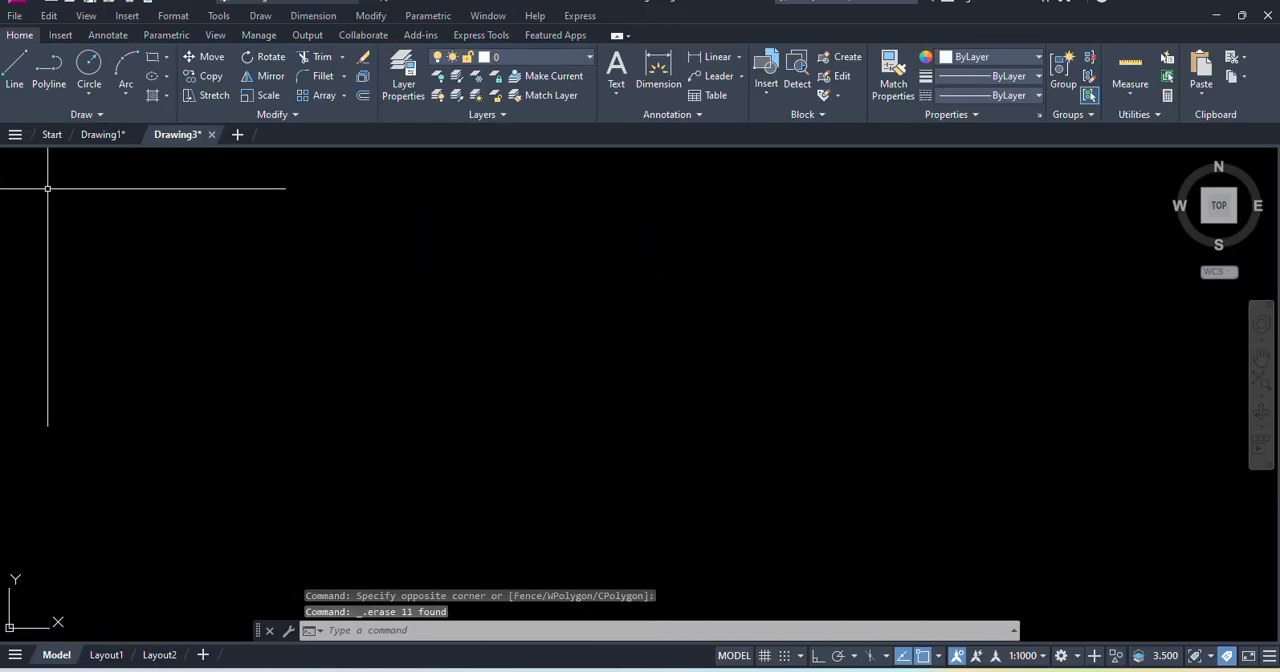
- Switch to Chrome and search Google Images for "PARAMETRIC" in a new tab
{"action": "left_click", "coordinate": [260, 16]}
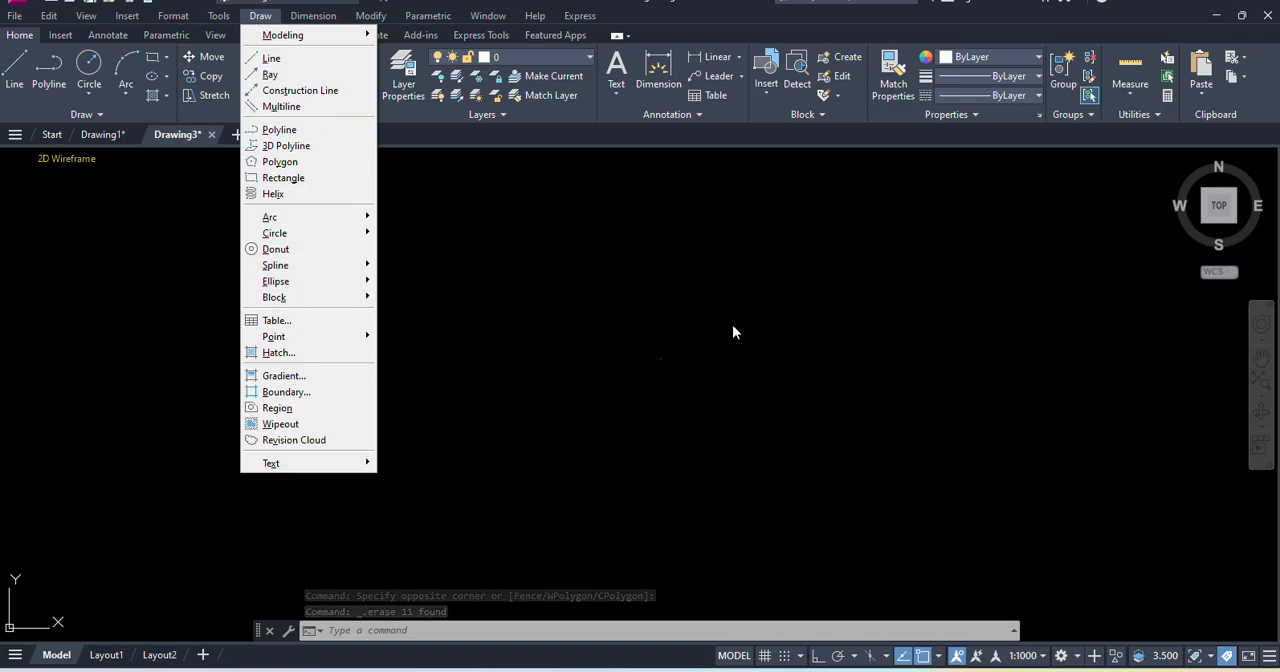
{"action": "left_click", "coordinate": [836, 669]}
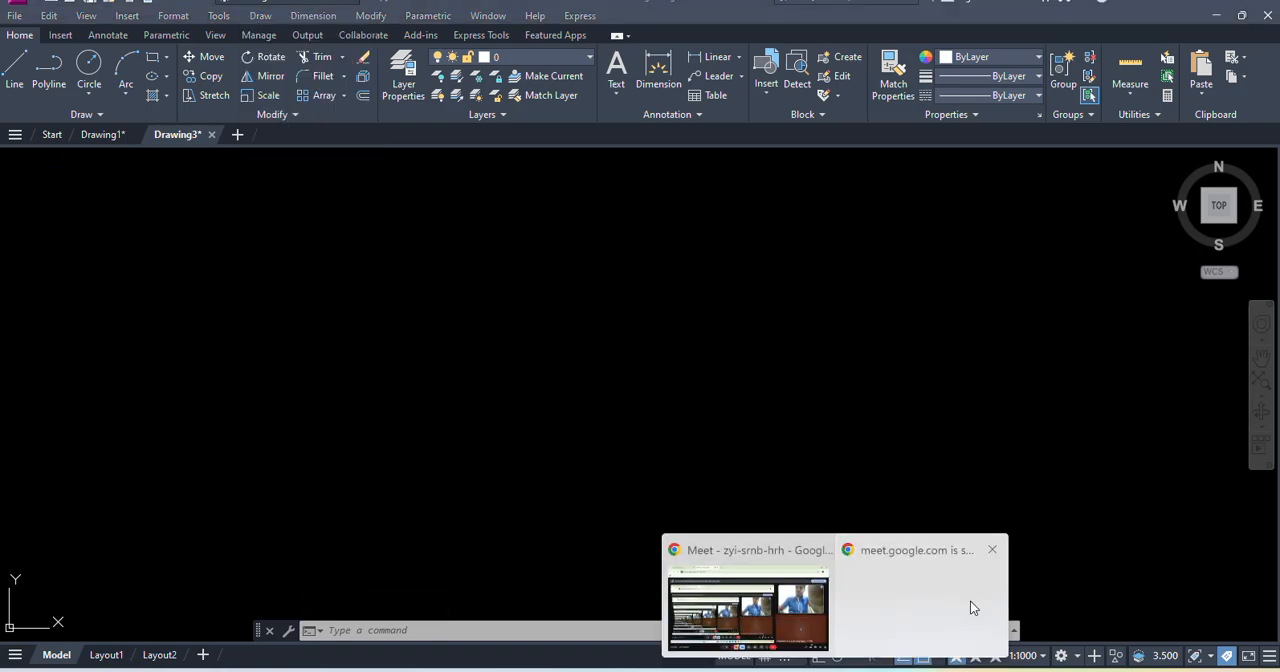
{"action": "left_click", "coordinate": [971, 606]}
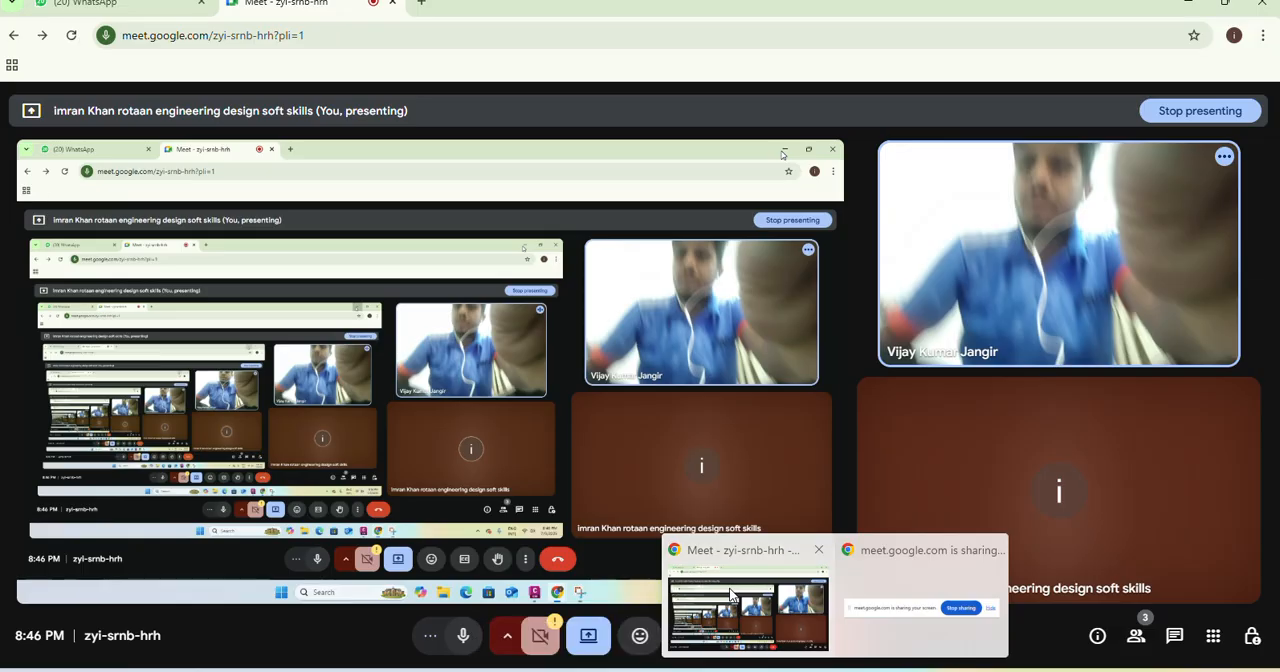
{"action": "key", "text": "ctrl+t"}
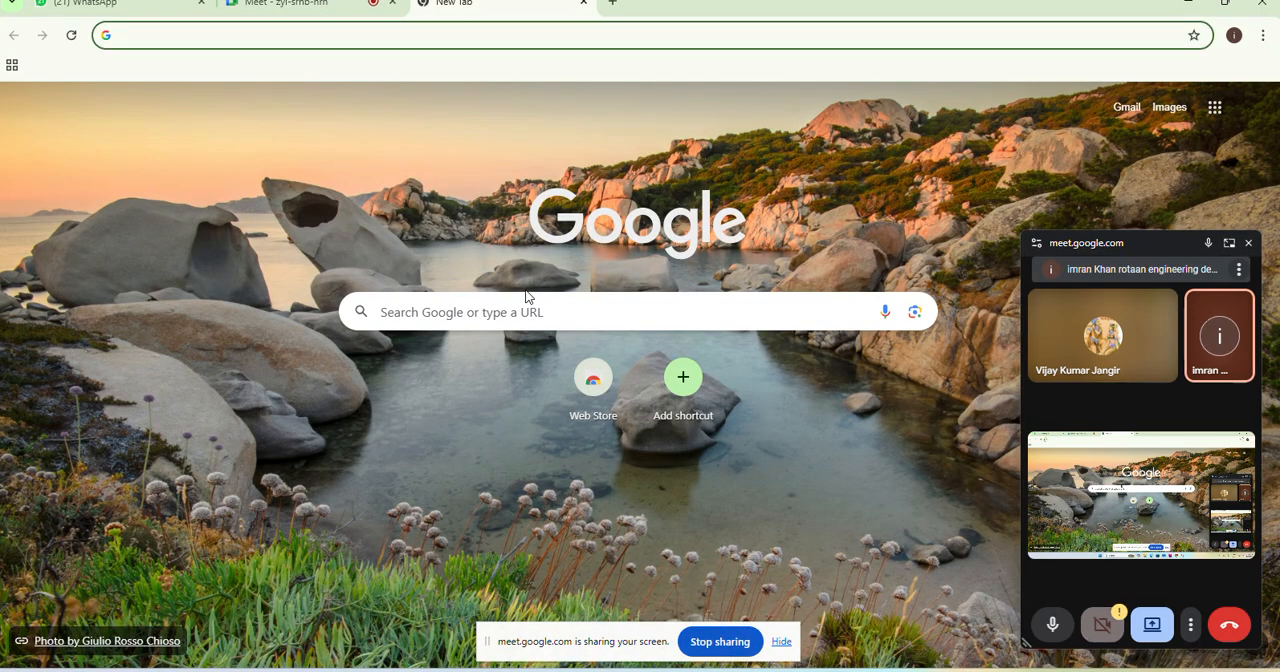
{"action": "left_click", "coordinate": [510, 309]}
{"action": "type", "text": "PERAMETRIC"}
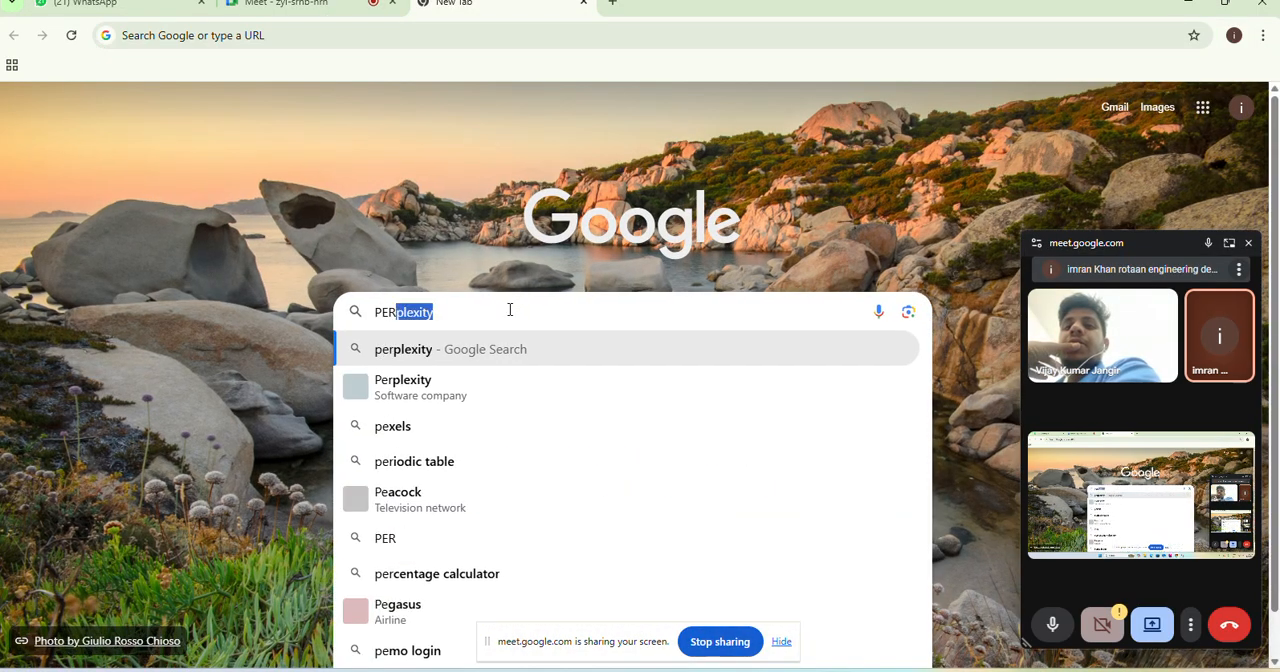
{"action": "key", "text": "Return"}
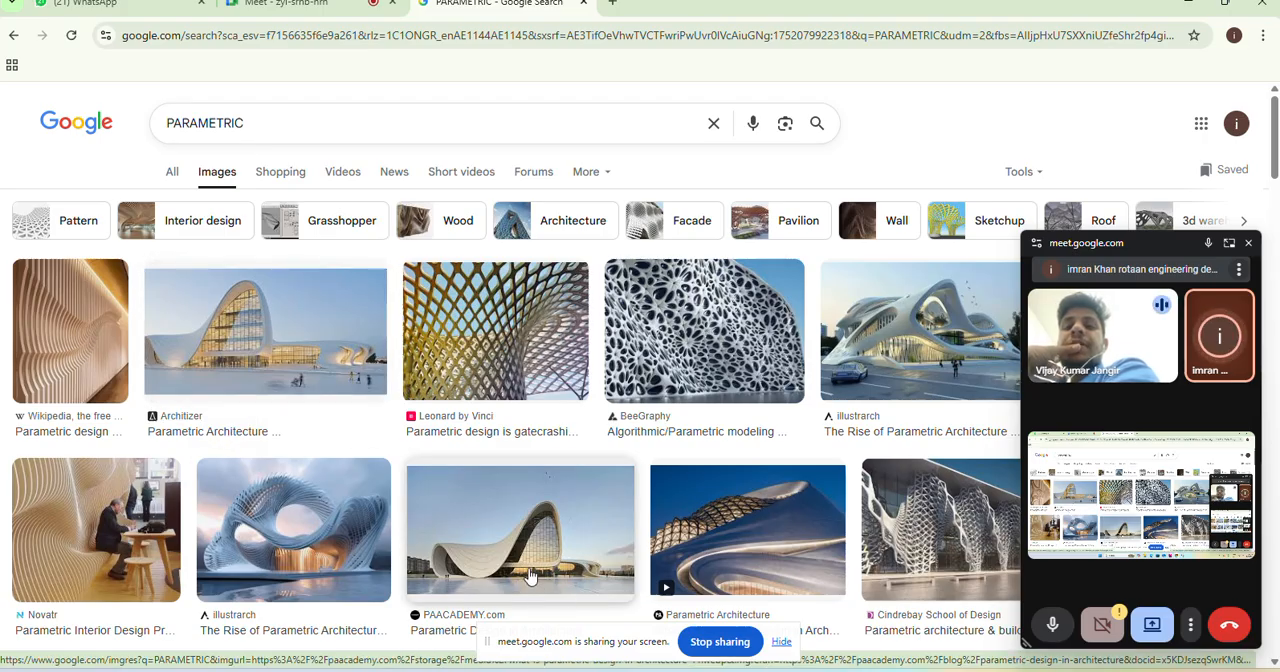
- Minimize the browser to return to the AutoCAD drawing and hide the screen-sharing notice
{"action": "left_click", "coordinate": [82, 5]}
{"action": "left_click", "coordinate": [1188, 5]}
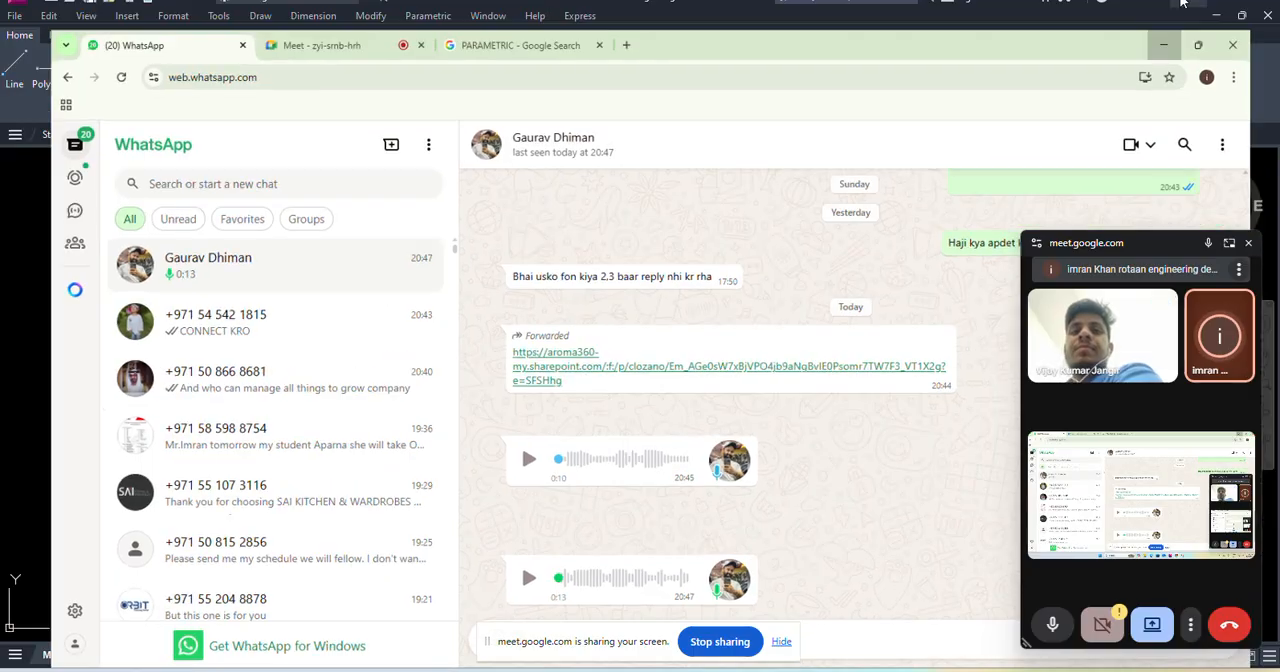
{"action": "left_click", "coordinate": [781, 643]}
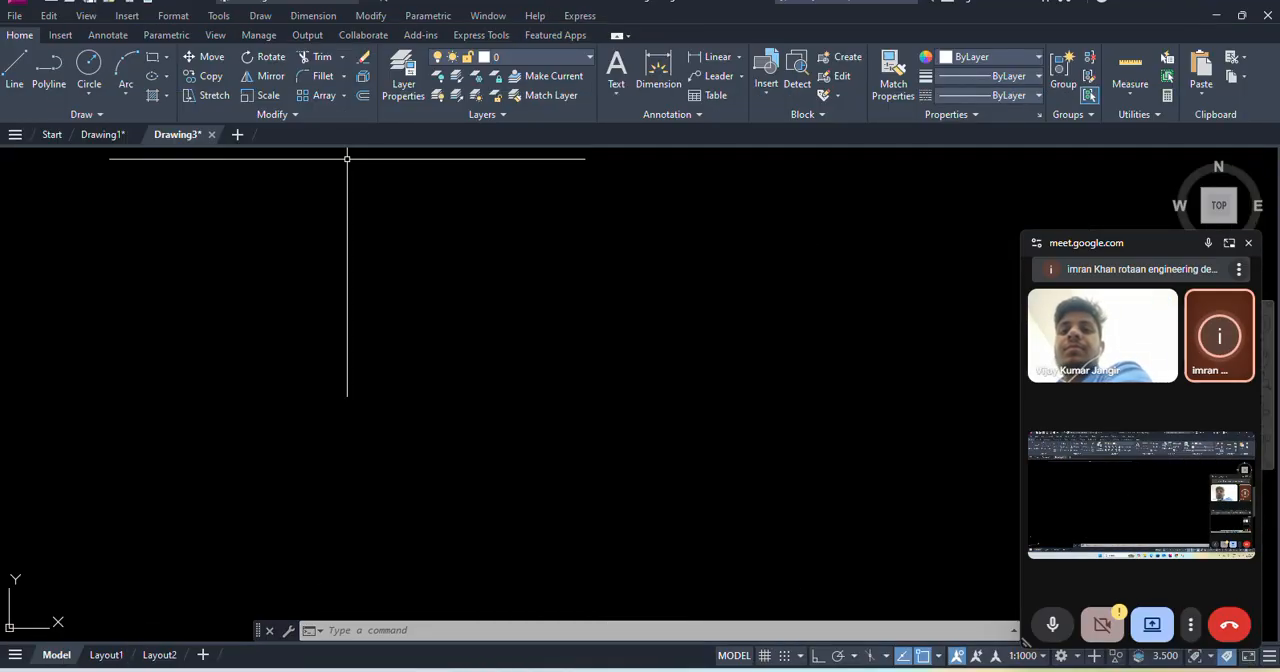
- Draw a wavy Fit Points spline through eight alternating high and low points across the empty drawing area
{"action": "left_click", "coordinate": [260, 22]}
{"action": "mouse_move", "coordinate": [293, 271]}
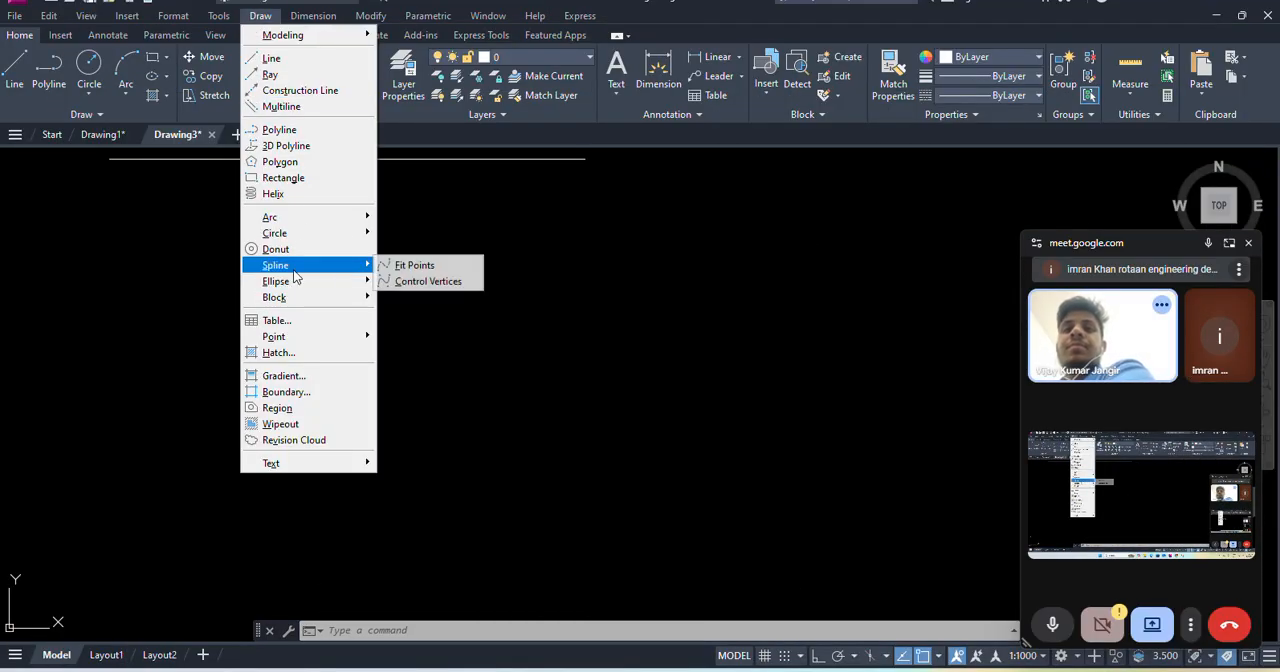
{"action": "left_click", "coordinate": [428, 266]}
{"action": "left_click", "coordinate": [208, 378]}
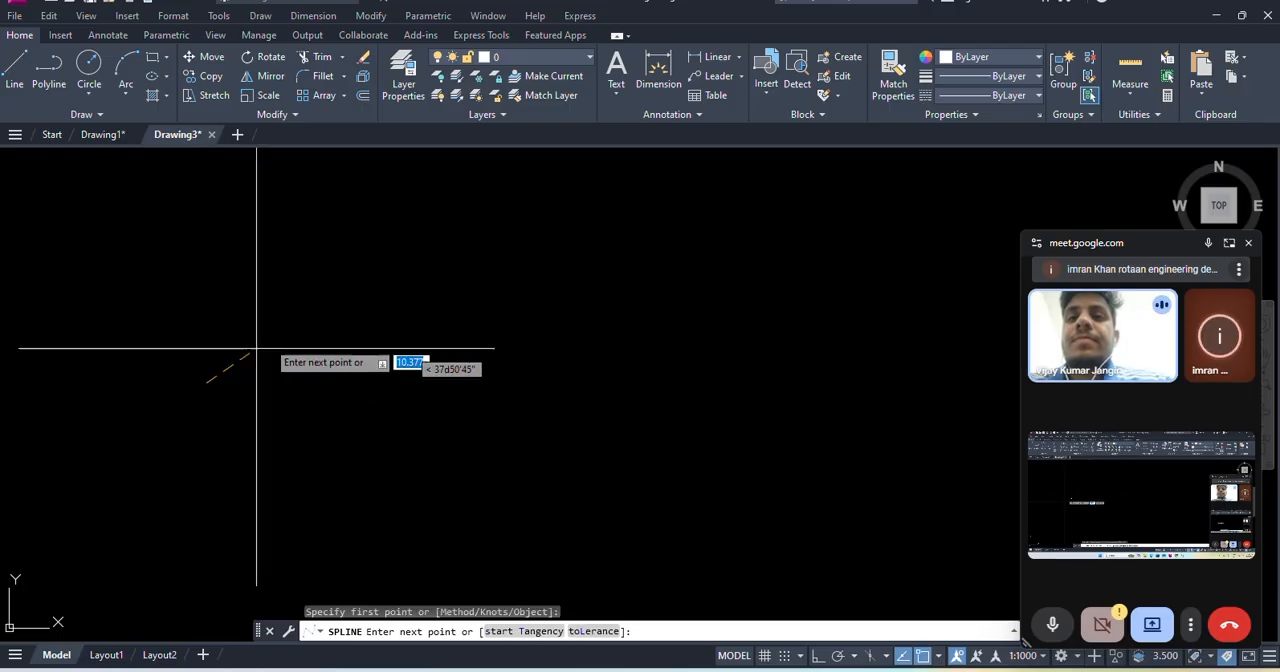
{"action": "left_click", "coordinate": [349, 239]}
{"action": "left_click", "coordinate": [470, 407]}
{"action": "left_click", "coordinate": [556, 261]}
{"action": "left_click", "coordinate": [653, 404]}
{"action": "left_click", "coordinate": [728, 261]}
{"action": "left_click", "coordinate": [795, 364]}
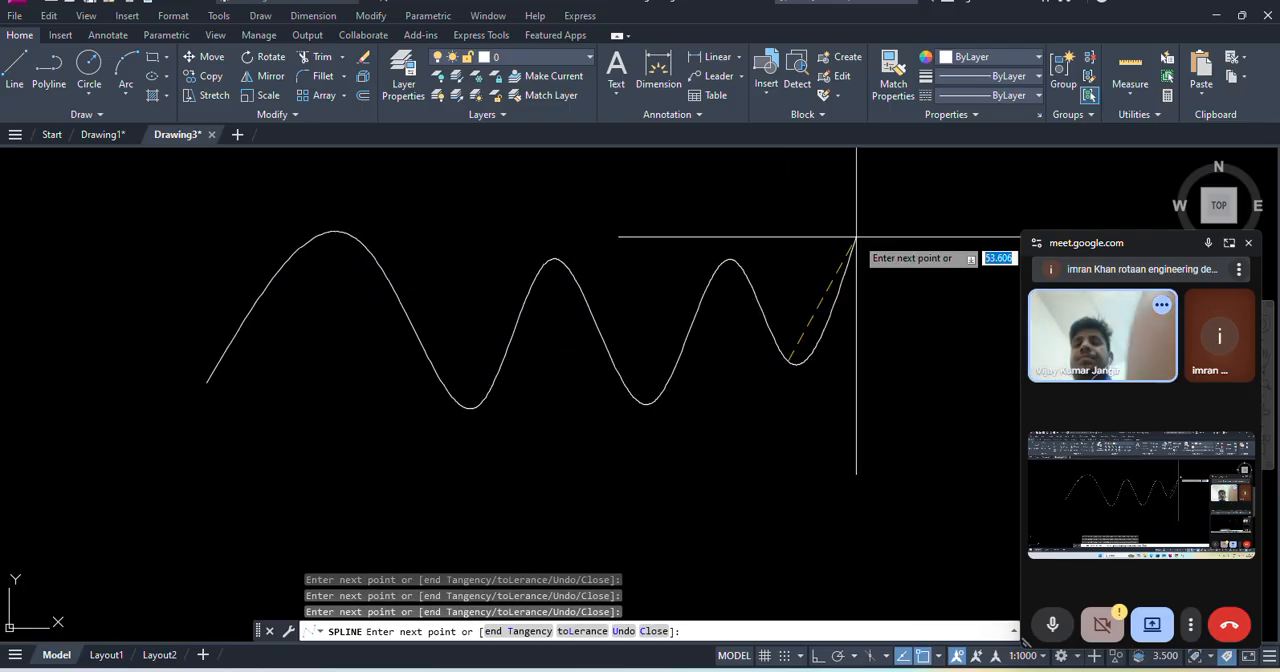
{"action": "left_click", "coordinate": [861, 236]}
{"action": "key", "text": "Return"}
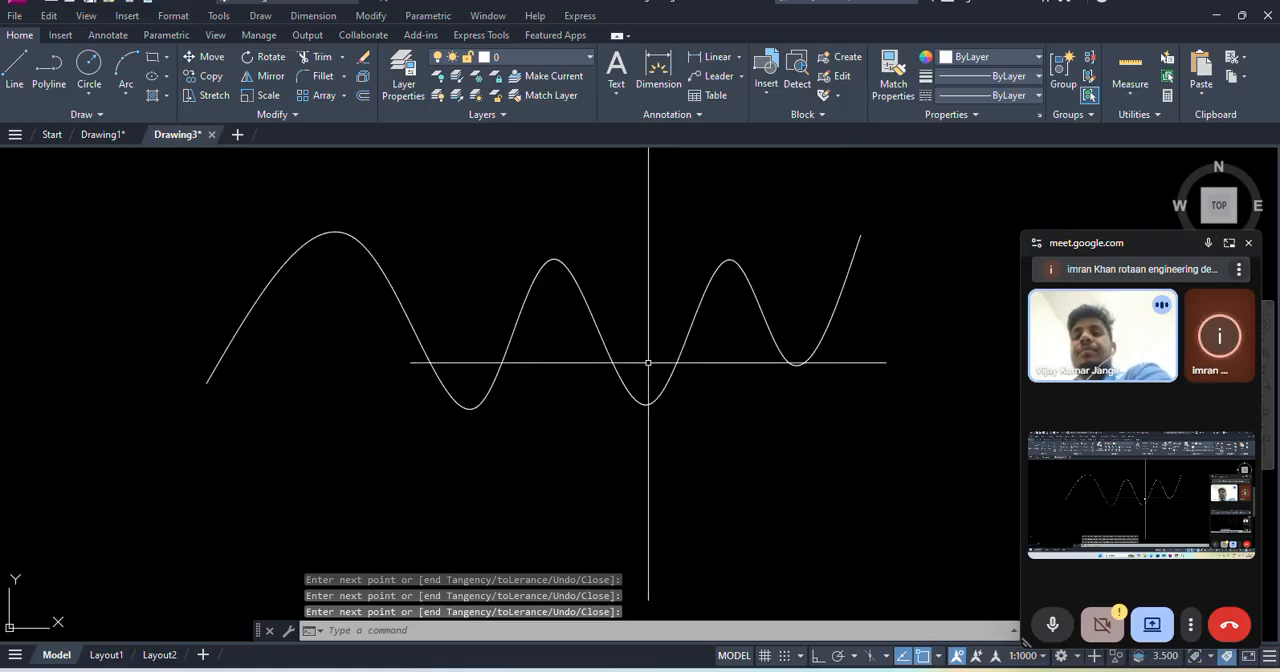
- Draw a Control Vertices spline below the first one, using ten alternating low and high points
{"action": "middle_click_drag", "start_coordinate": [563, 258], "coordinate": [539, 229]}
{"action": "left_click", "coordinate": [260, 15]}
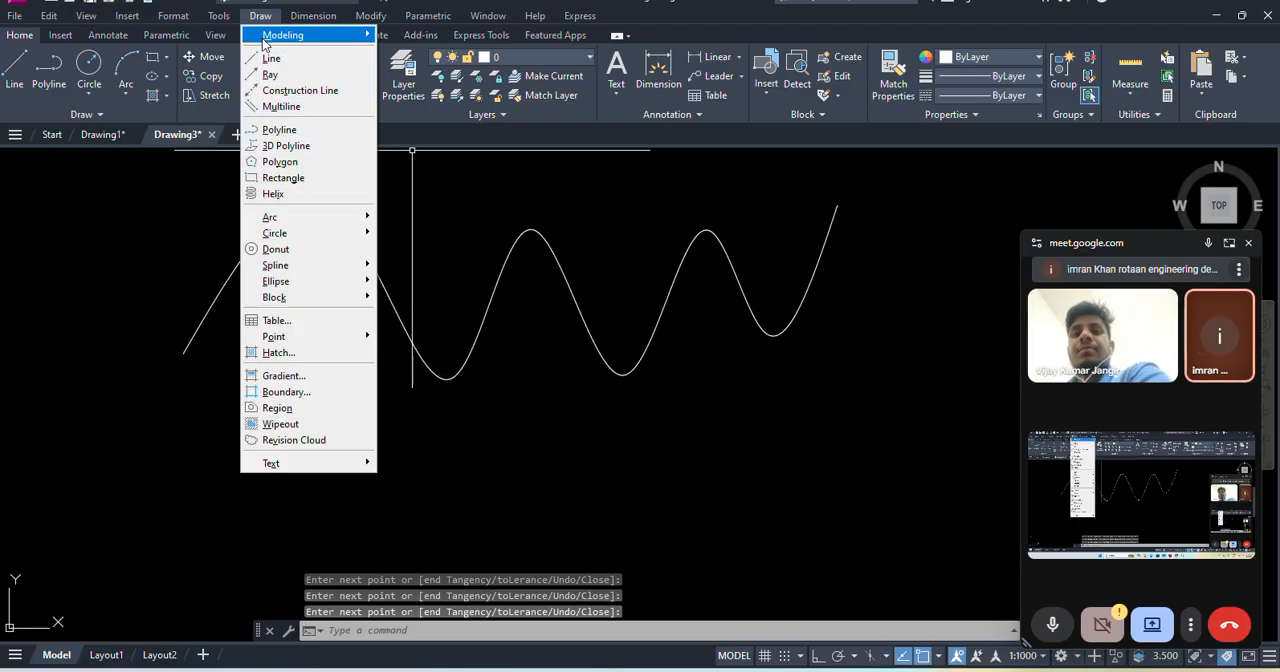
{"action": "mouse_move", "coordinate": [276, 236]}
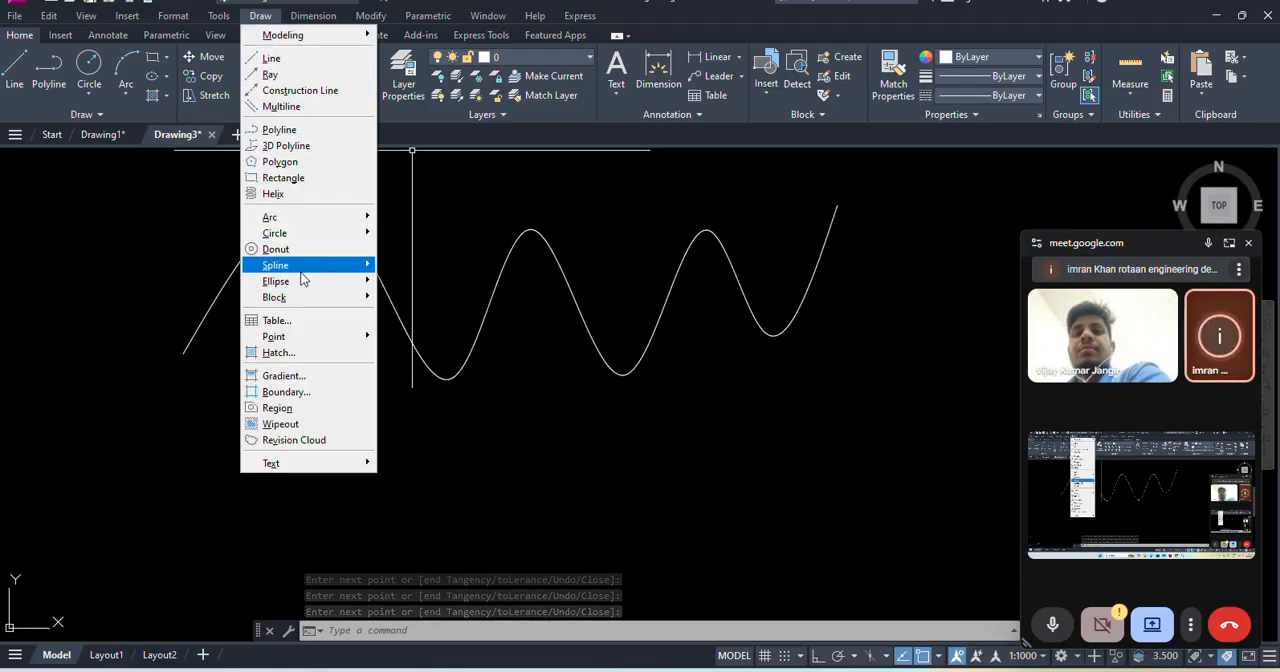
{"action": "left_click", "coordinate": [428, 281]}
{"action": "left_click", "coordinate": [199, 542]}
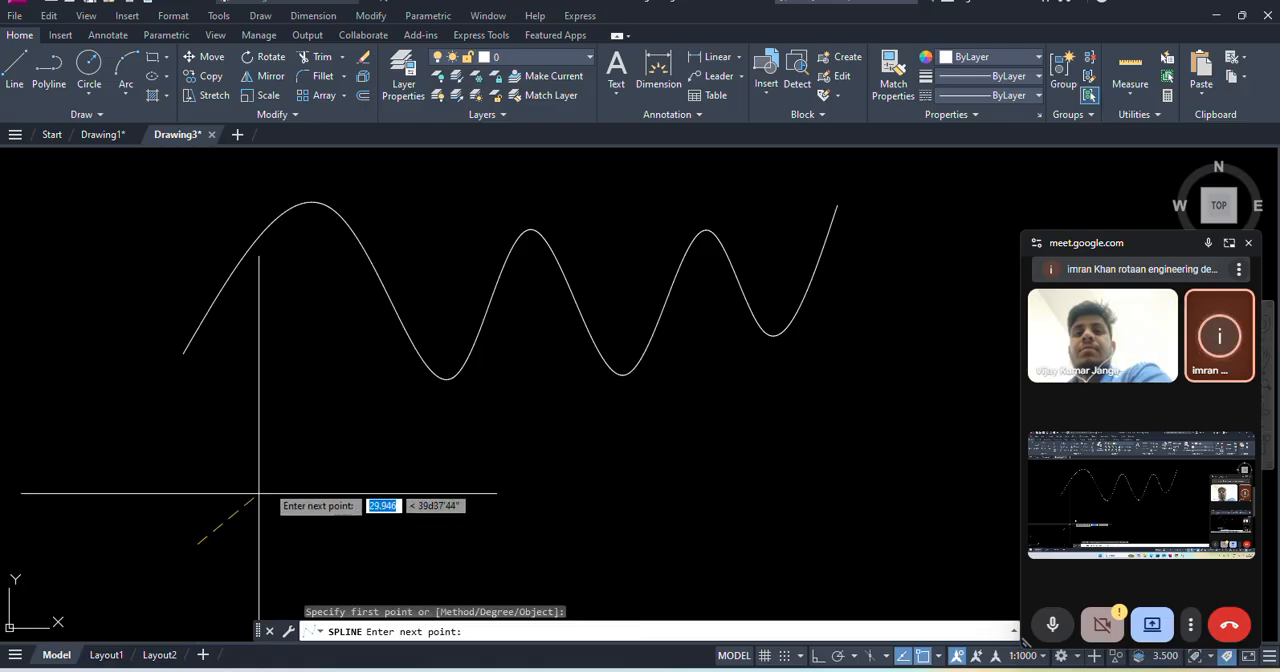
{"action": "left_click", "coordinate": [300, 430]}
{"action": "left_click", "coordinate": [386, 531]}
{"action": "left_click", "coordinate": [457, 433]}
{"action": "left_click", "coordinate": [547, 533]}
{"action": "left_click", "coordinate": [602, 432]}
{"action": "left_click", "coordinate": [683, 522]}
{"action": "left_click", "coordinate": [735, 428]}
{"action": "left_click", "coordinate": [820, 512]}
{"action": "left_click", "coordinate": [894, 393]}
{"action": "key", "text": "Return"}
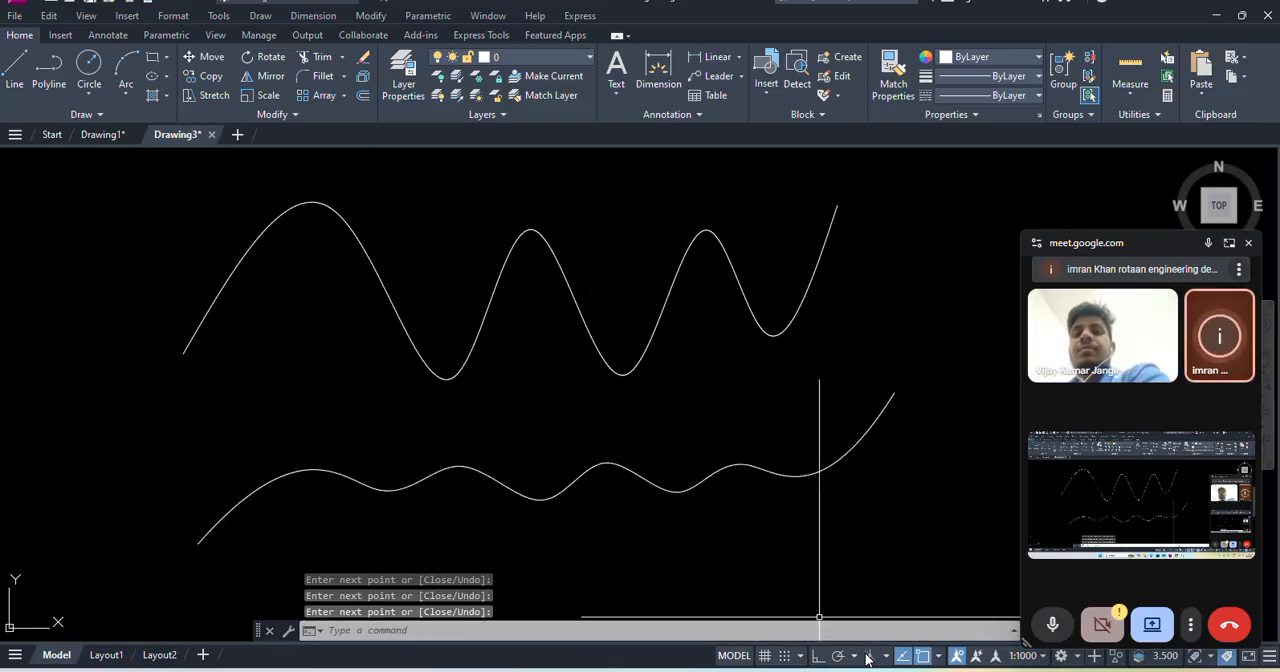
- Switch to the browser, look through the parametric architecture images, and return to the AutoCAD drawing
{"action": "mouse_move", "coordinate": [815, 660]}
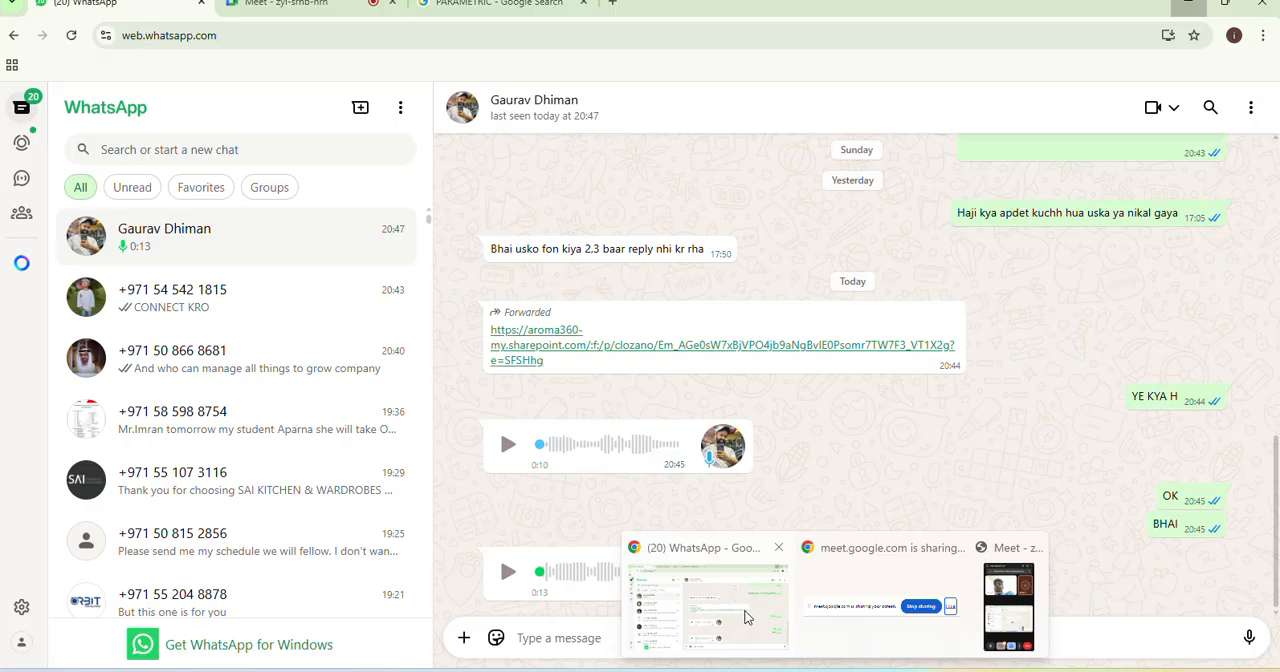
{"action": "left_click", "coordinate": [749, 617]}
{"action": "left_click", "coordinate": [497, 8]}
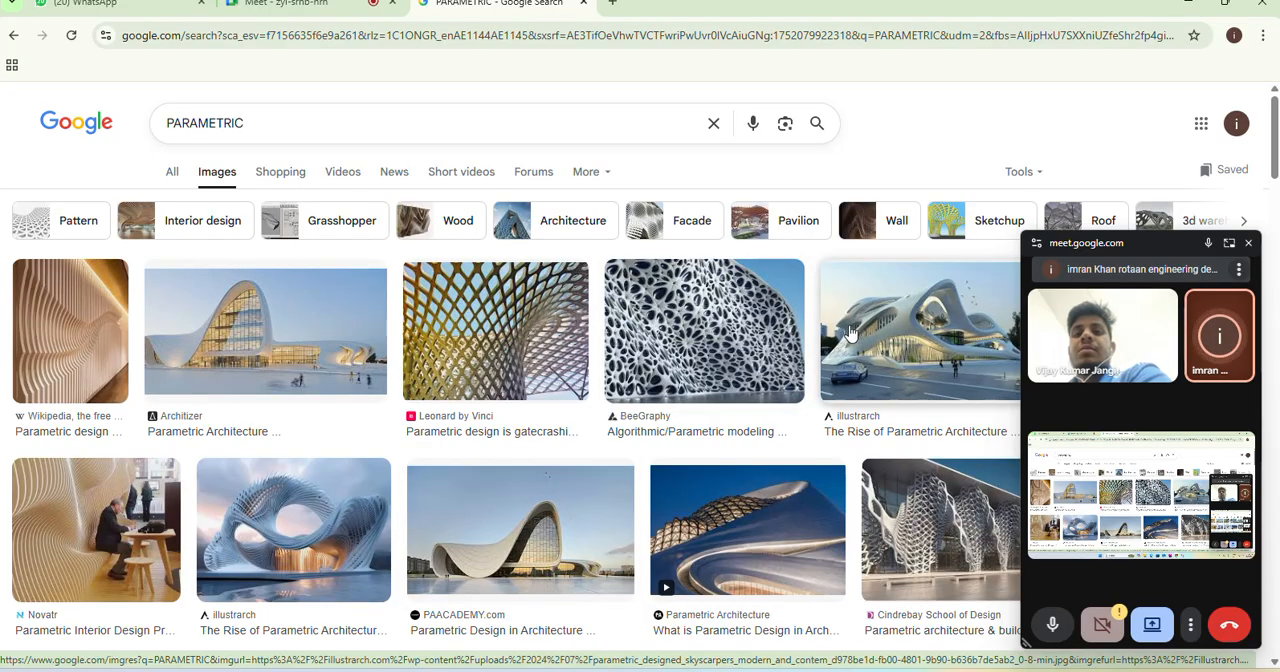
{"action": "scroll", "coordinate": [926, 311], "scroll_direction": "down", "scroll_amount": 3}
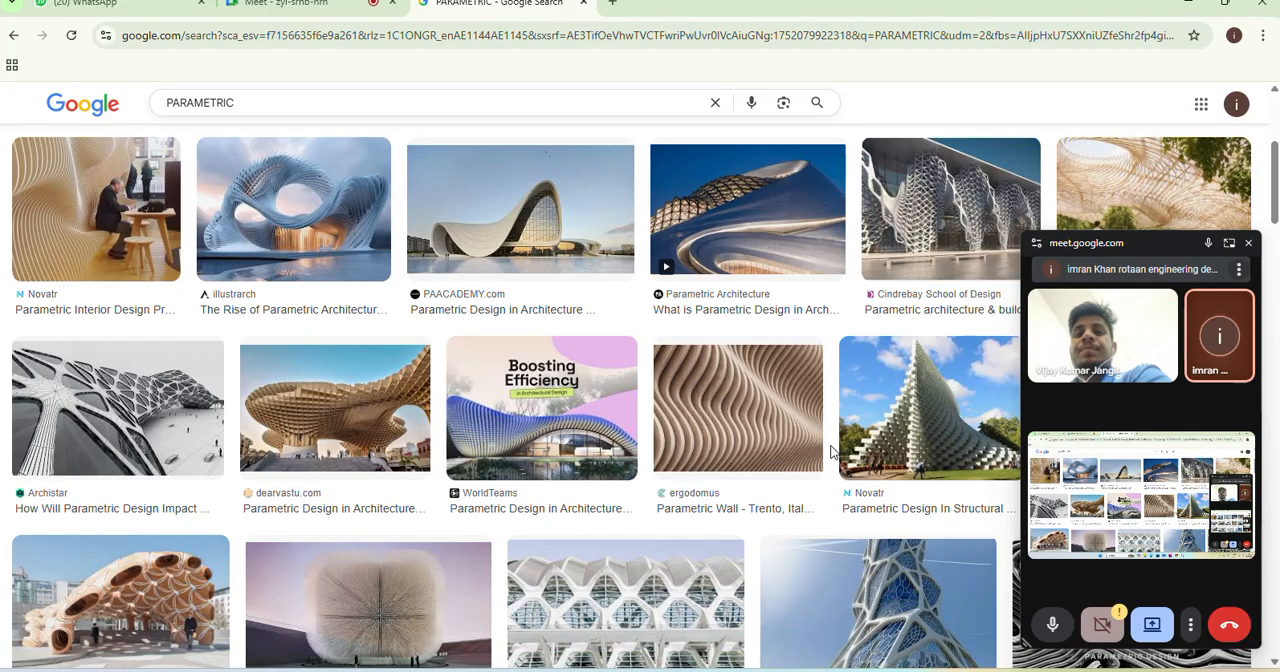
{"action": "key", "text": "alt+Tab"}
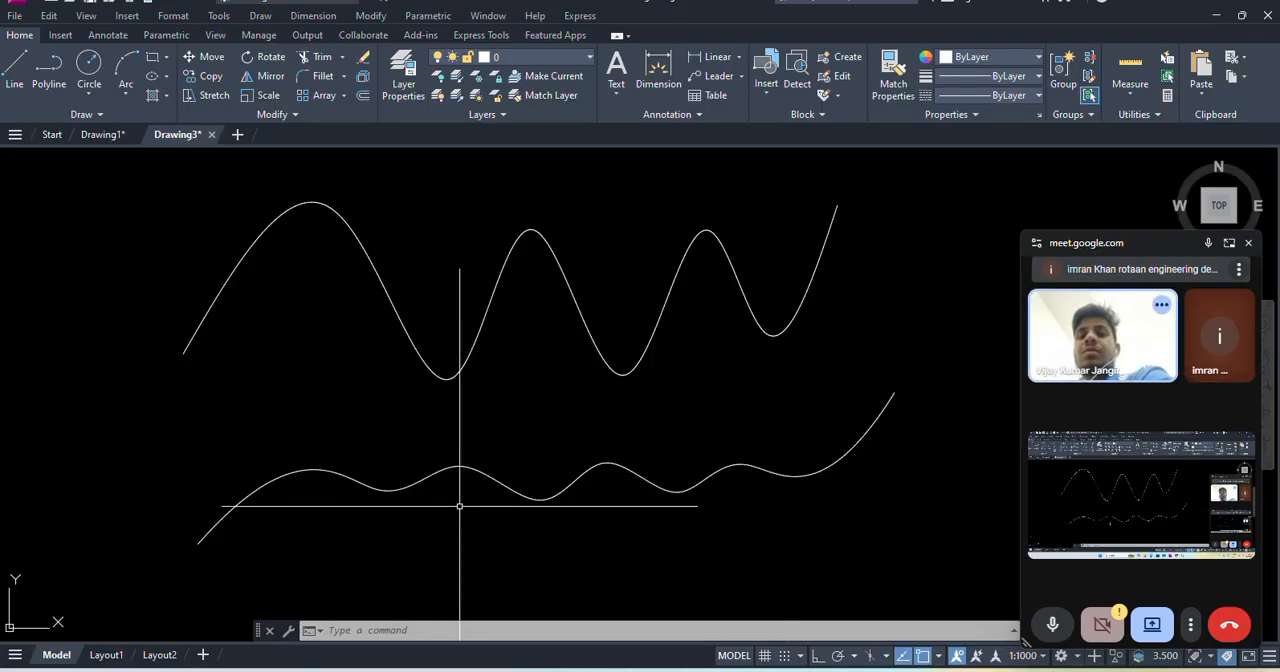
- Stretch the second and fourth fit points of the upper spline downward to flatten its first two crests
{"action": "left_click", "coordinate": [404, 323]}
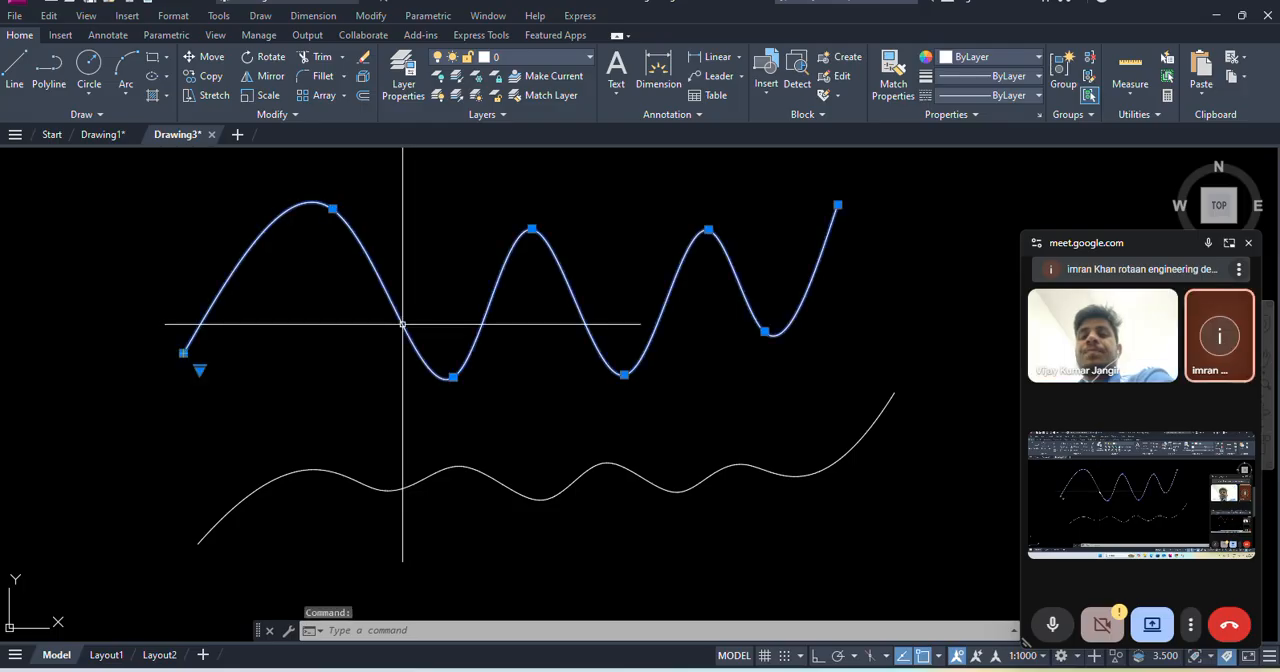
{"action": "left_click", "coordinate": [333, 209]}
{"action": "left_click", "coordinate": [320, 263]}
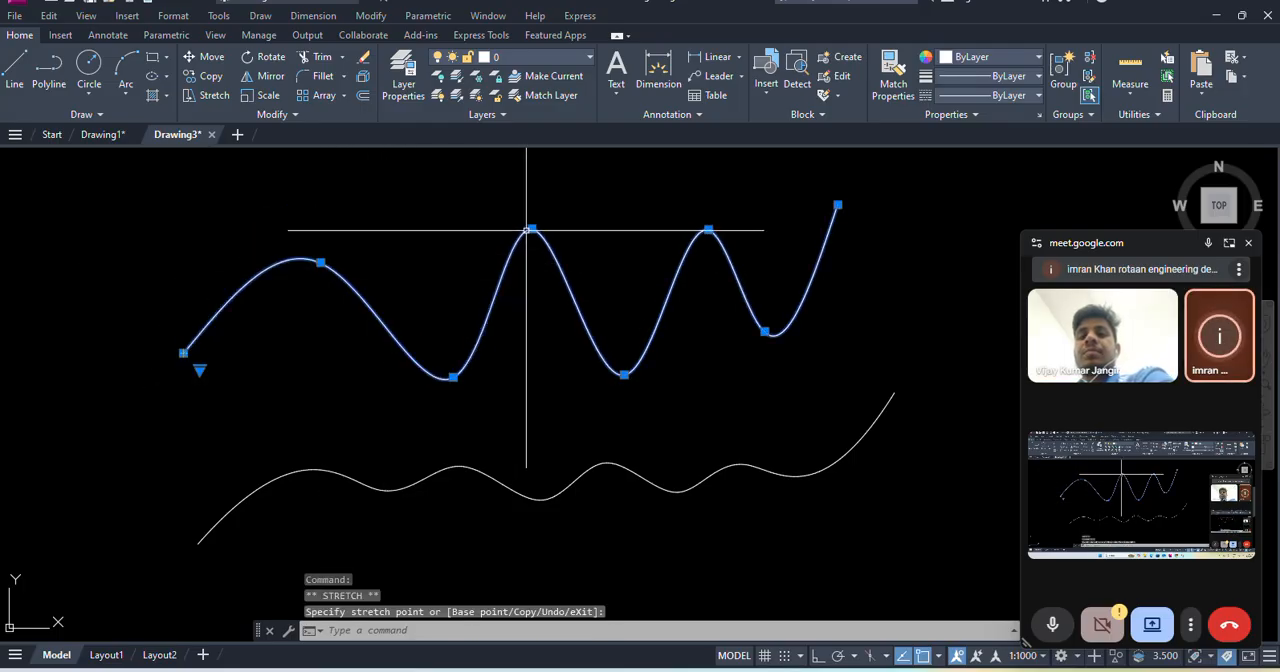
{"action": "left_click", "coordinate": [532, 231]}
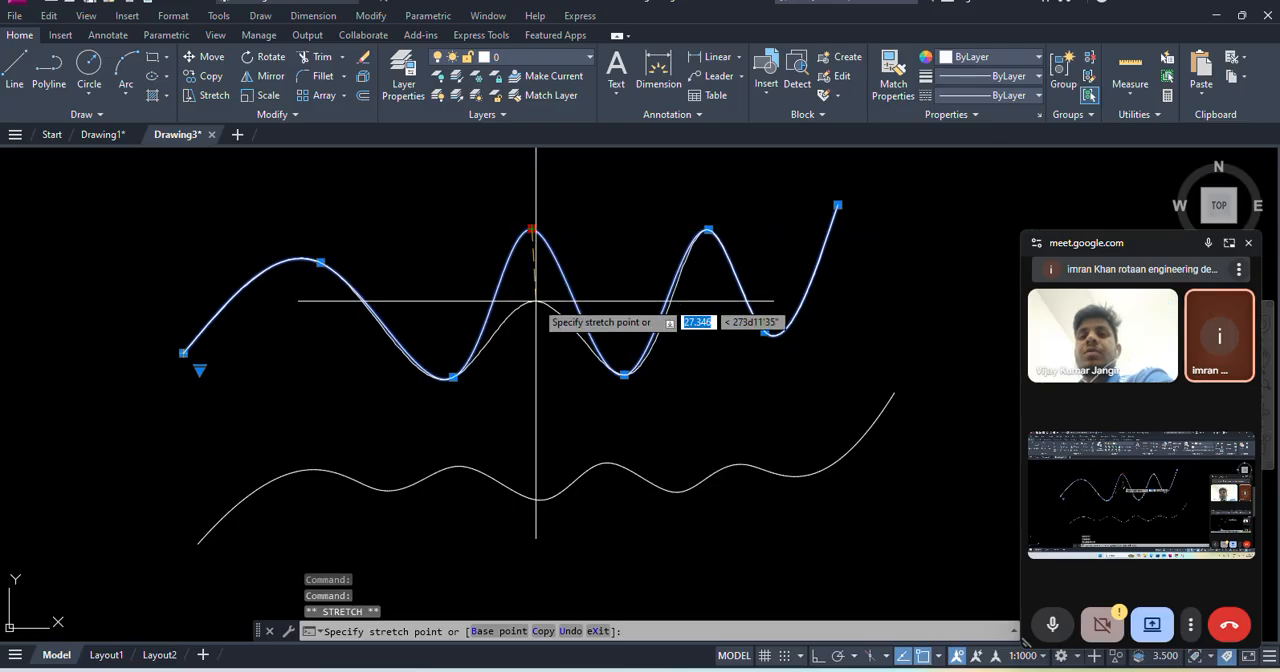
{"action": "left_click", "coordinate": [517, 342]}
- Stretch the lower spline's second control vertex slightly down and its fourth down and to the right, and clear the selection
{"action": "left_click", "coordinate": [466, 470]}
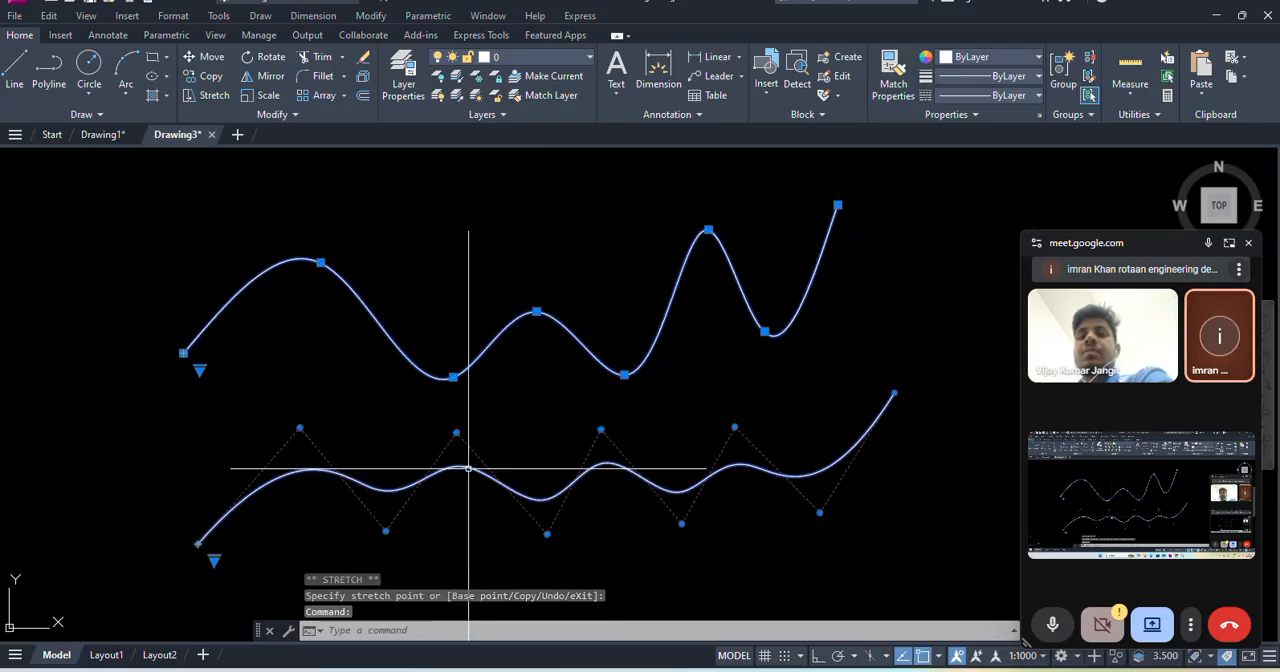
{"action": "left_click", "coordinate": [300, 428]}
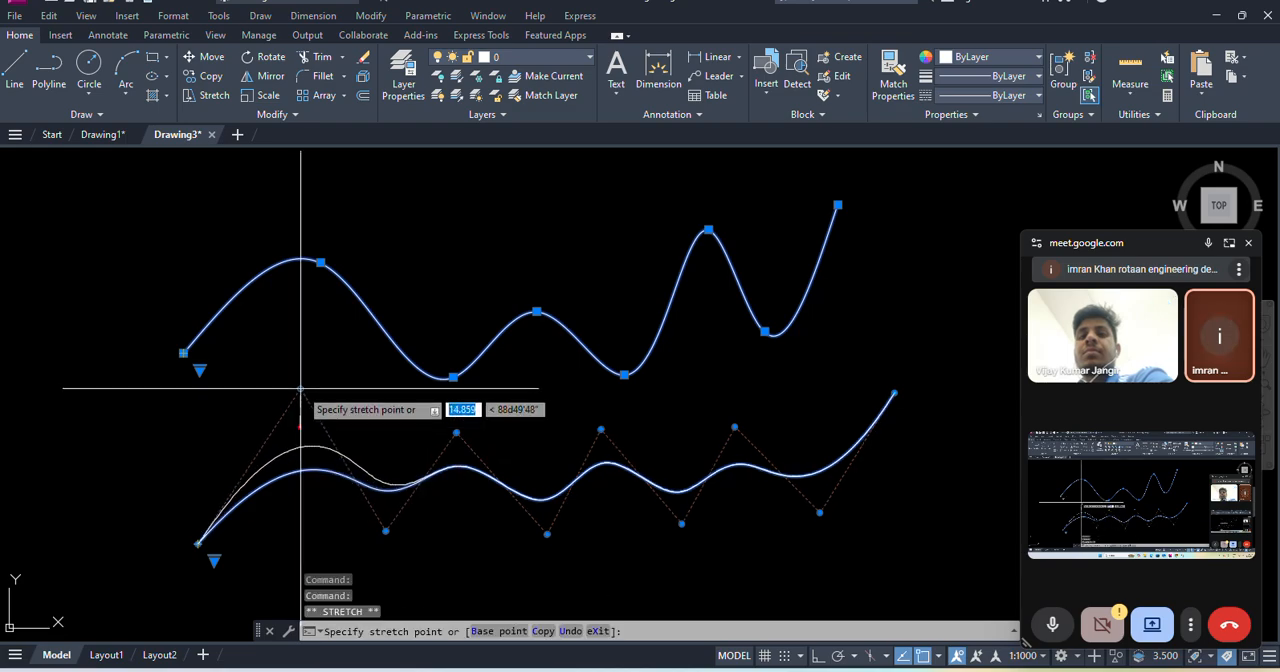
{"action": "left_click", "coordinate": [297, 446]}
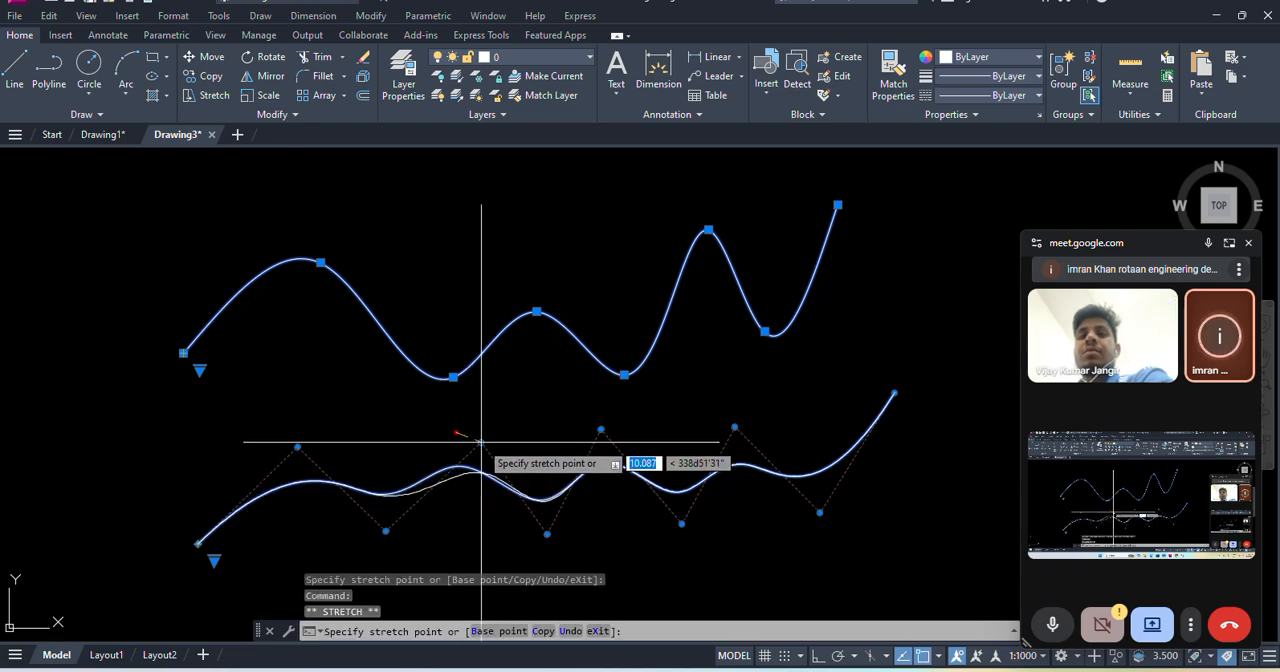
{"action": "key", "text": "Escape"}
{"action": "key", "text": "Escape"}
{"action": "key", "text": "Escape"}
- Draw a Center, Radius circle with a radius of 100 in the free space above and to the right of the splines
{"action": "scroll", "coordinate": [549, 425], "scroll_direction": "down", "scroll_amount": 2}
{"action": "middle_click_drag", "start_coordinate": [549, 425], "coordinate": [497, 443]}
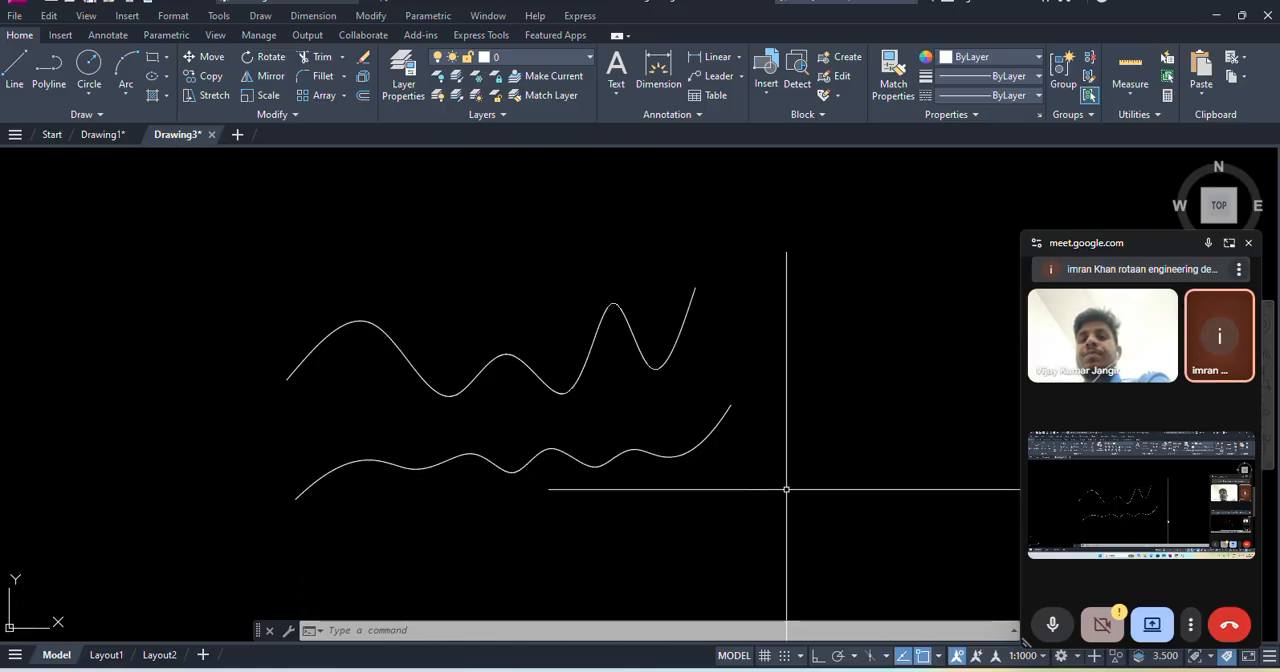
{"action": "middle_click_drag", "start_coordinate": [818, 338], "coordinate": [653, 370]}
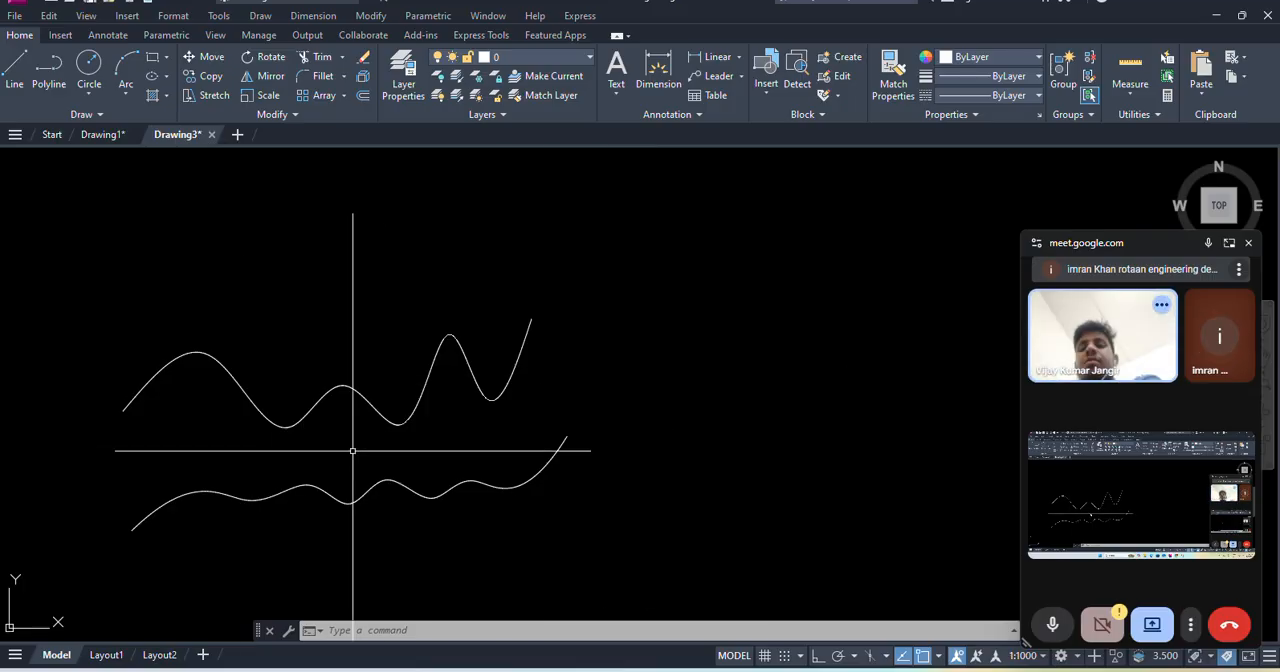
{"action": "left_click", "coordinate": [285, 20]}
{"action": "mouse_move", "coordinate": [260, 15]}
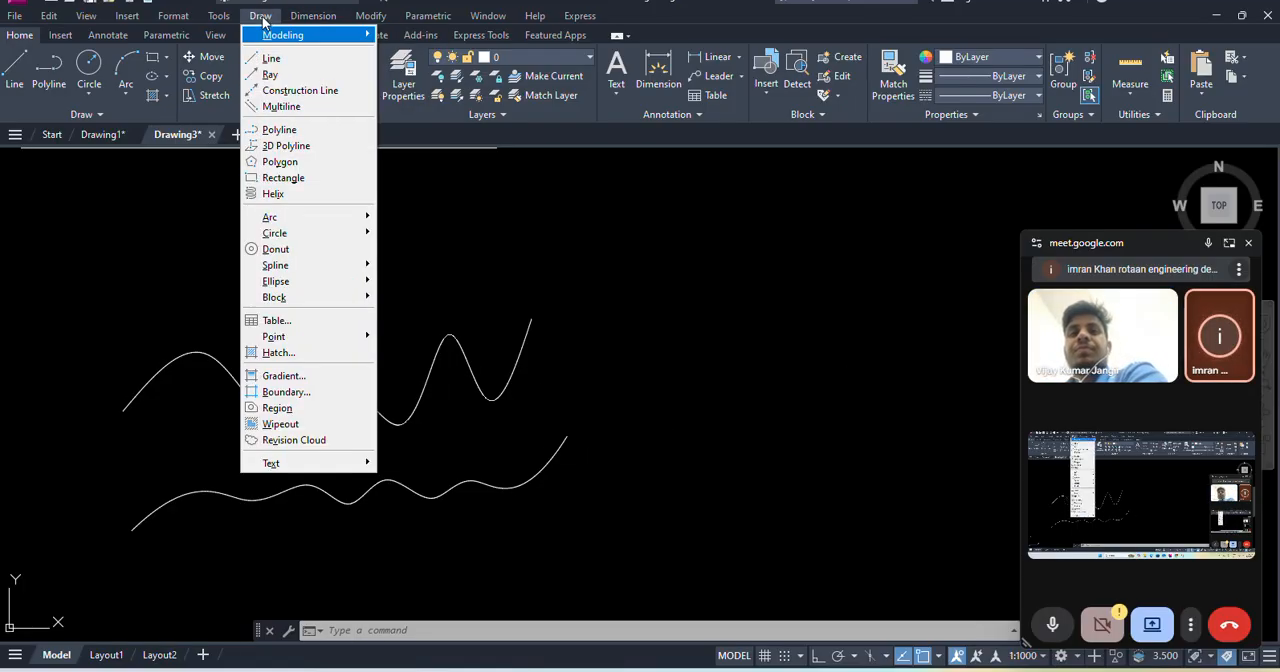
{"action": "mouse_move", "coordinate": [274, 232]}
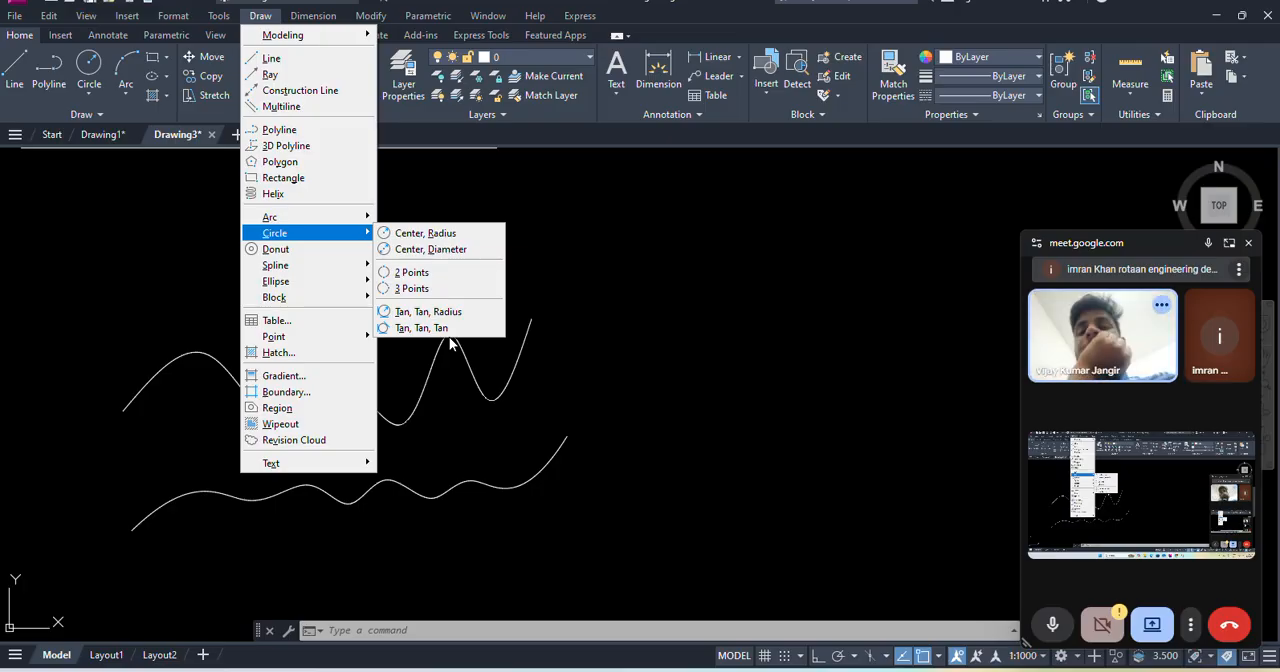
{"action": "left_click", "coordinate": [420, 236]}
{"action": "scroll", "coordinate": [680, 285], "scroll_direction": "down", "scroll_amount": 2}
{"action": "scroll", "coordinate": [686, 270], "scroll_direction": "up", "scroll_amount": 2}
{"action": "left_click", "coordinate": [479, 299]}
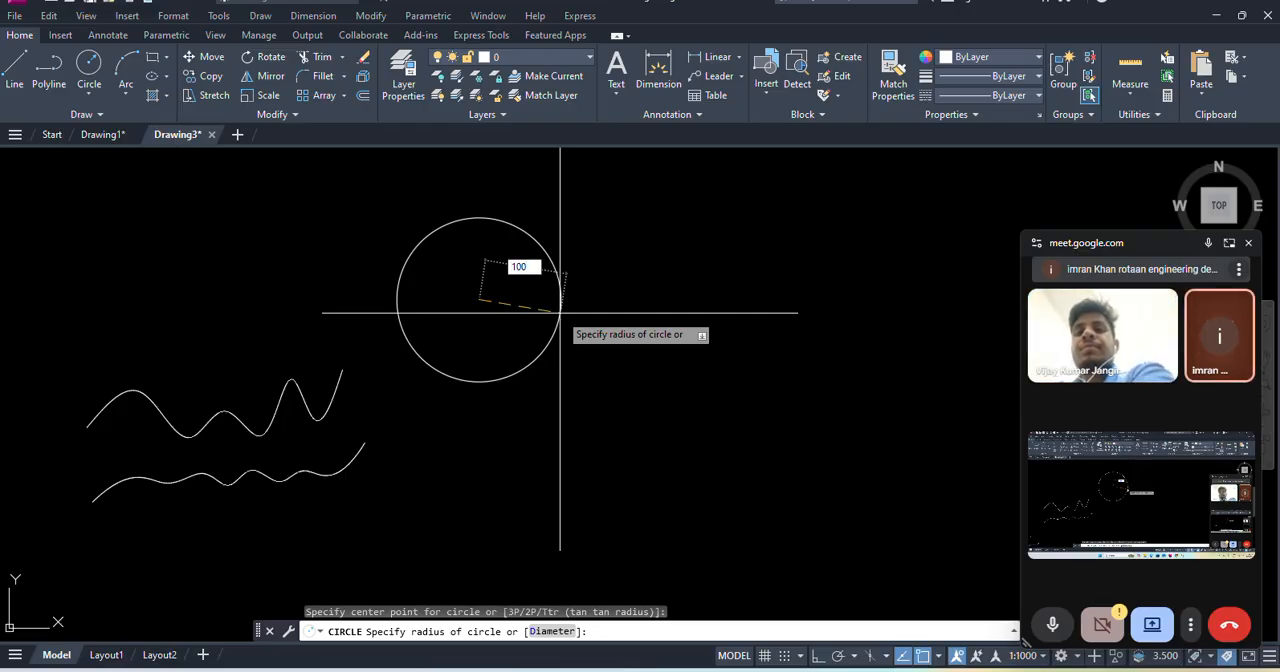
{"action": "key", "text": "Return"}
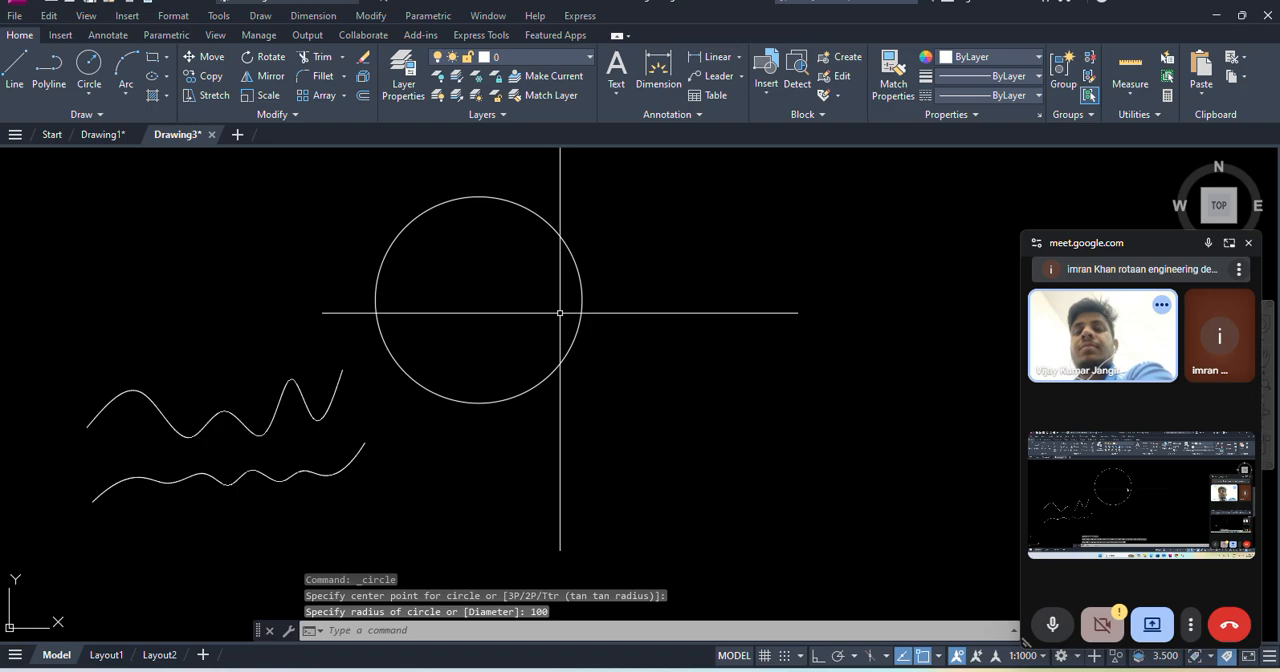
- Add a radius dimension to the circle, placing its text just outside the upper right of the circumference
{"action": "left_click", "coordinate": [312, 17]}
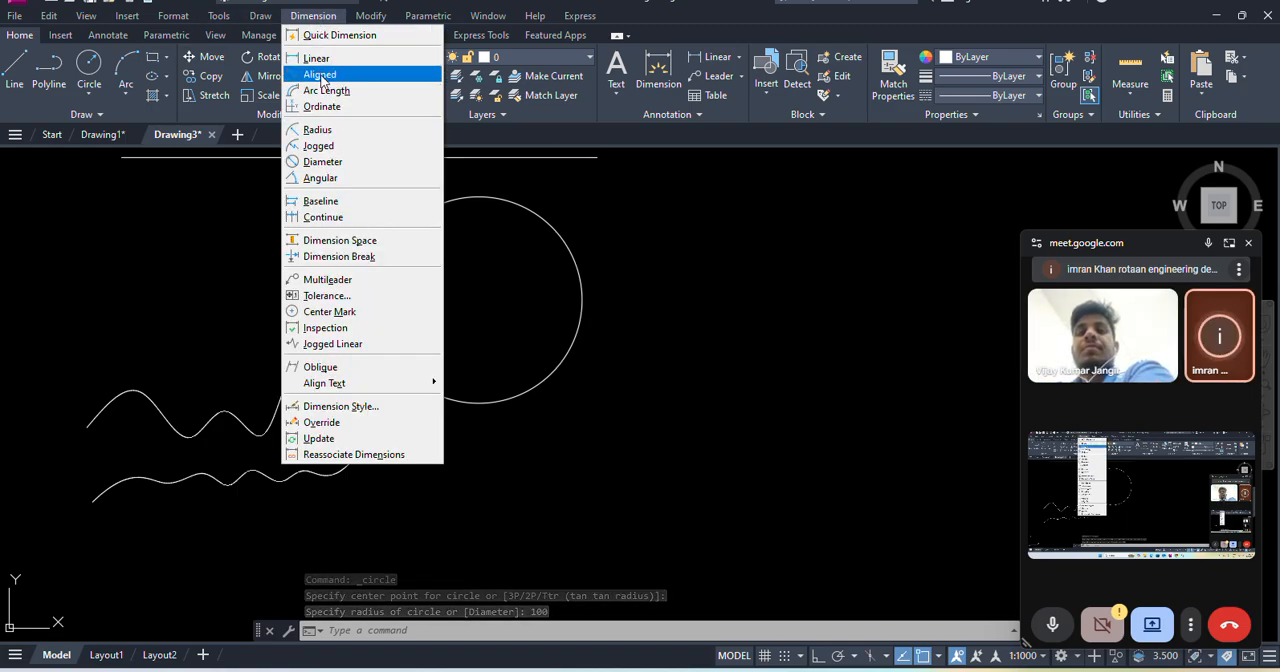
{"action": "left_click", "coordinate": [323, 131]}
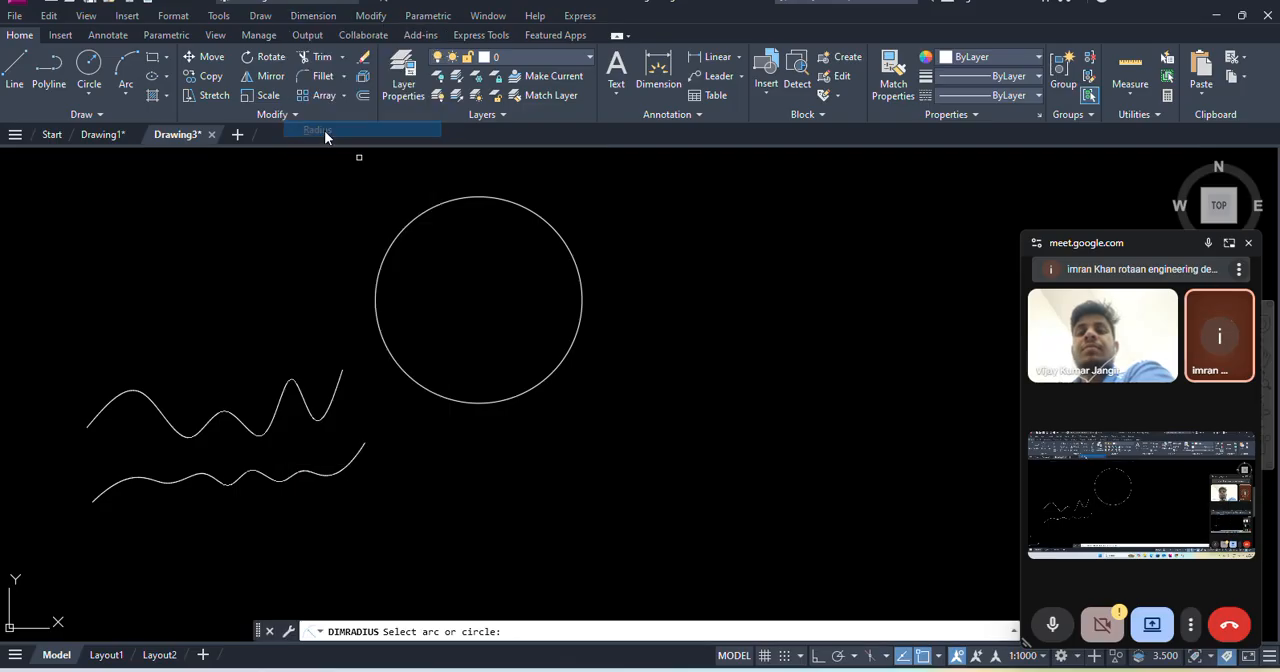
{"action": "left_click", "coordinate": [581, 260]}
{"action": "scroll", "coordinate": [591, 256], "scroll_direction": "up", "scroll_amount": 4}
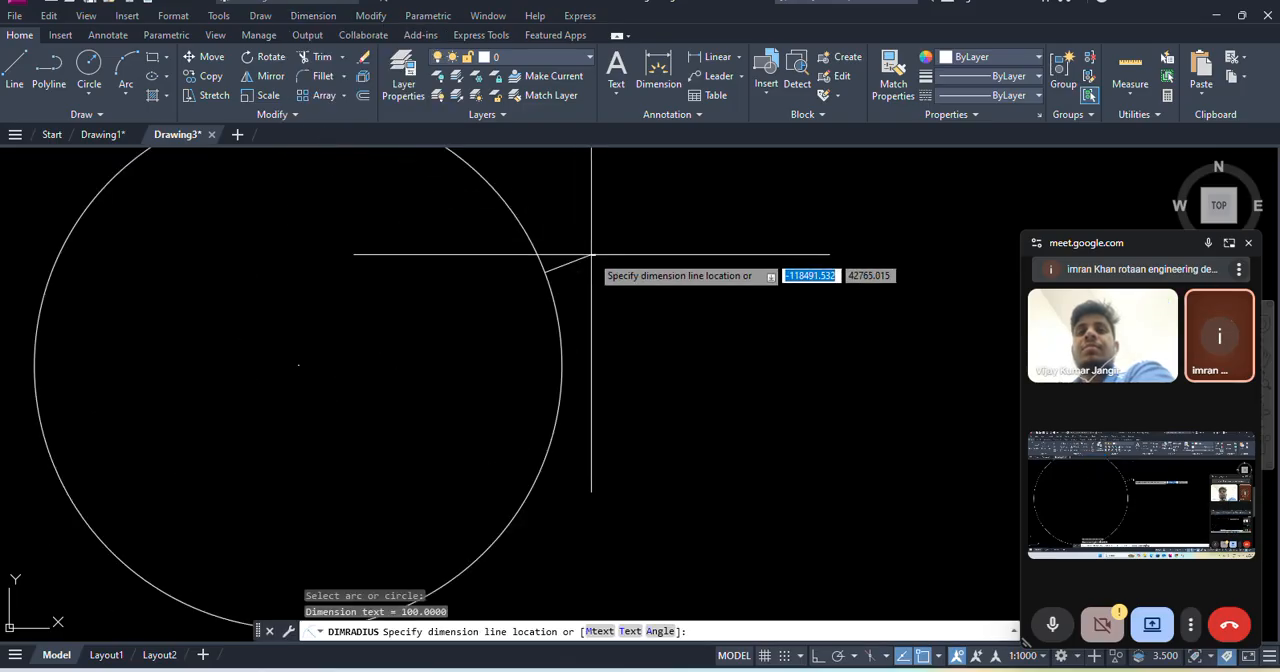
{"action": "left_click", "coordinate": [589, 260]}
{"action": "scroll", "coordinate": [585, 252], "scroll_direction": "up", "scroll_amount": 4}
{"action": "scroll", "coordinate": [576, 248], "scroll_direction": "up", "scroll_amount": 3}
{"action": "scroll", "coordinate": [577, 243], "scroll_direction": "down", "scroll_amount": 10}
{"action": "middle_click_drag", "start_coordinate": [630, 230], "coordinate": [622, 266]}
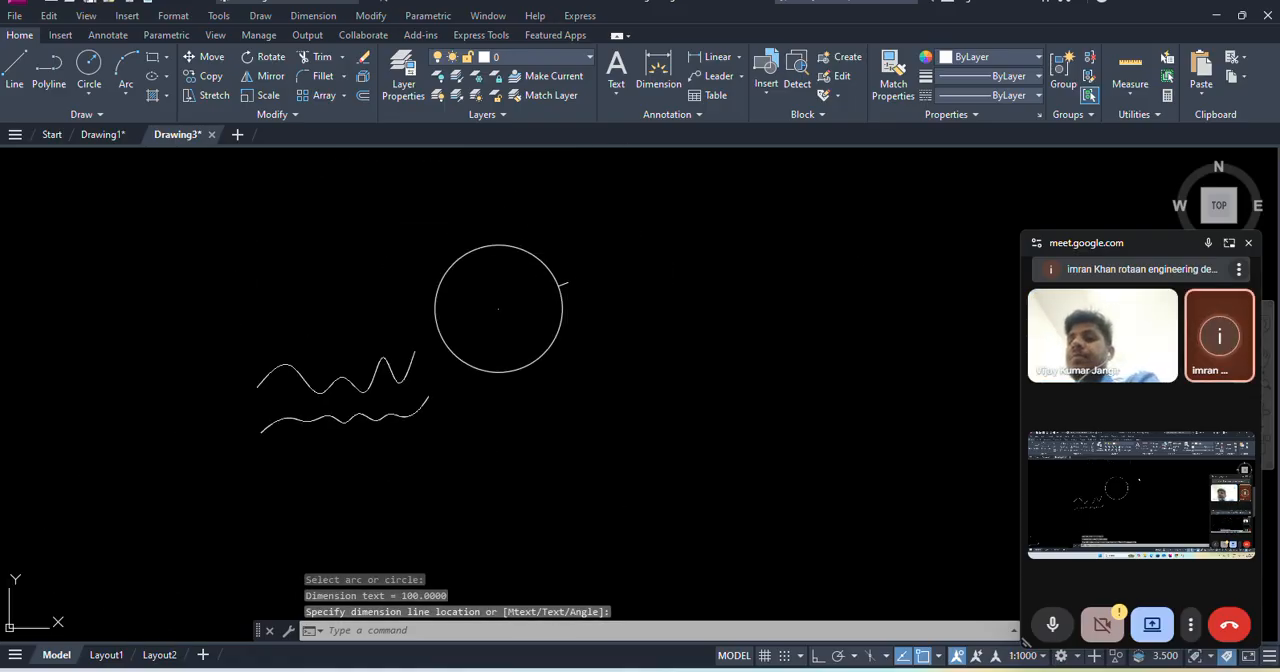
- Modify the Standard dimension style to use a text height of 2
{"action": "type", "text": "d"}
{"action": "key", "text": "Return"}
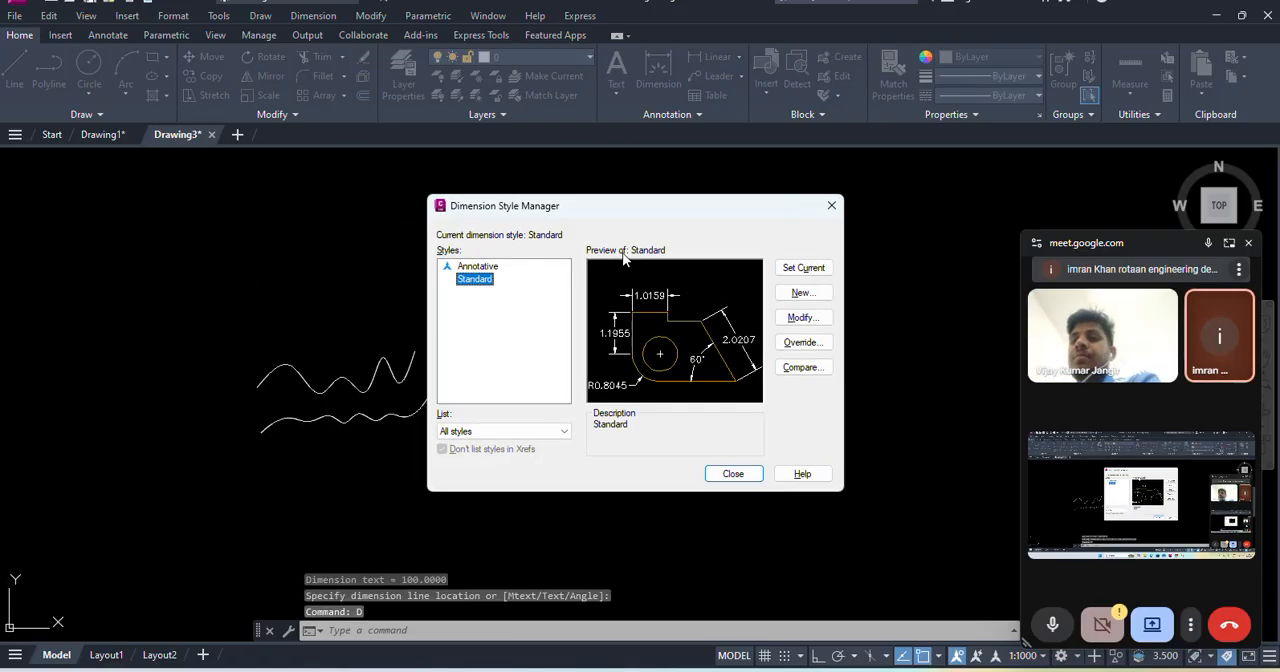
{"action": "left_click", "coordinate": [803, 318]}
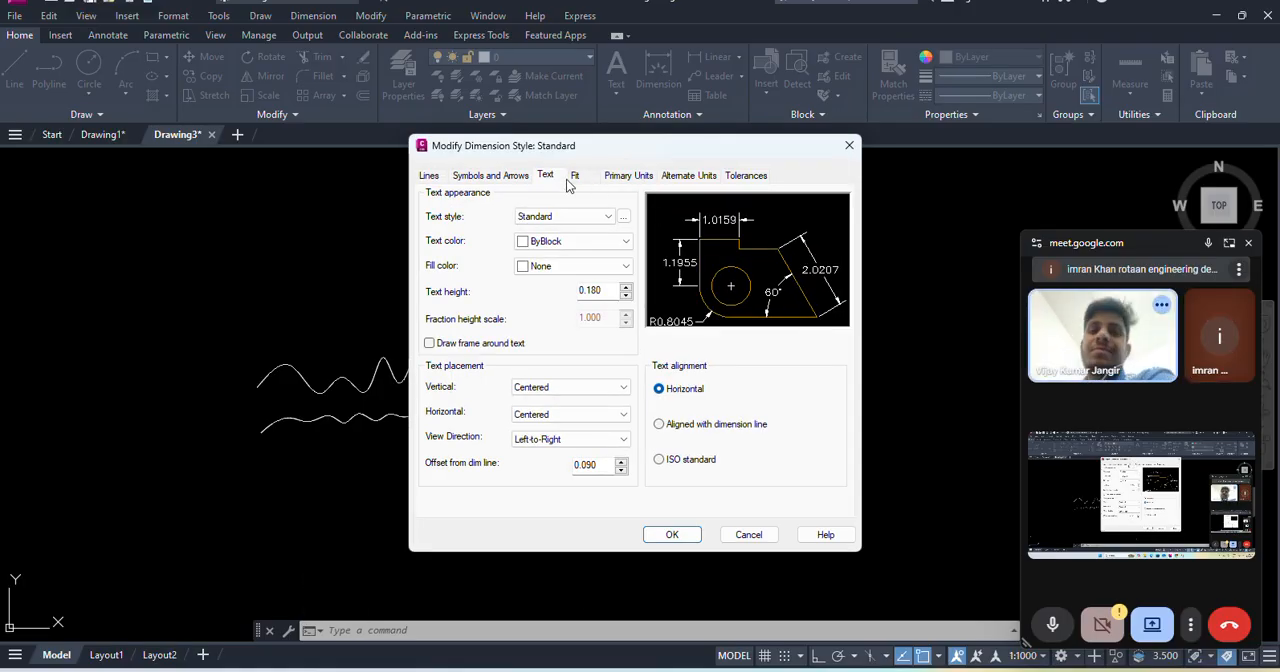
{"action": "left_click", "coordinate": [846, 148]}
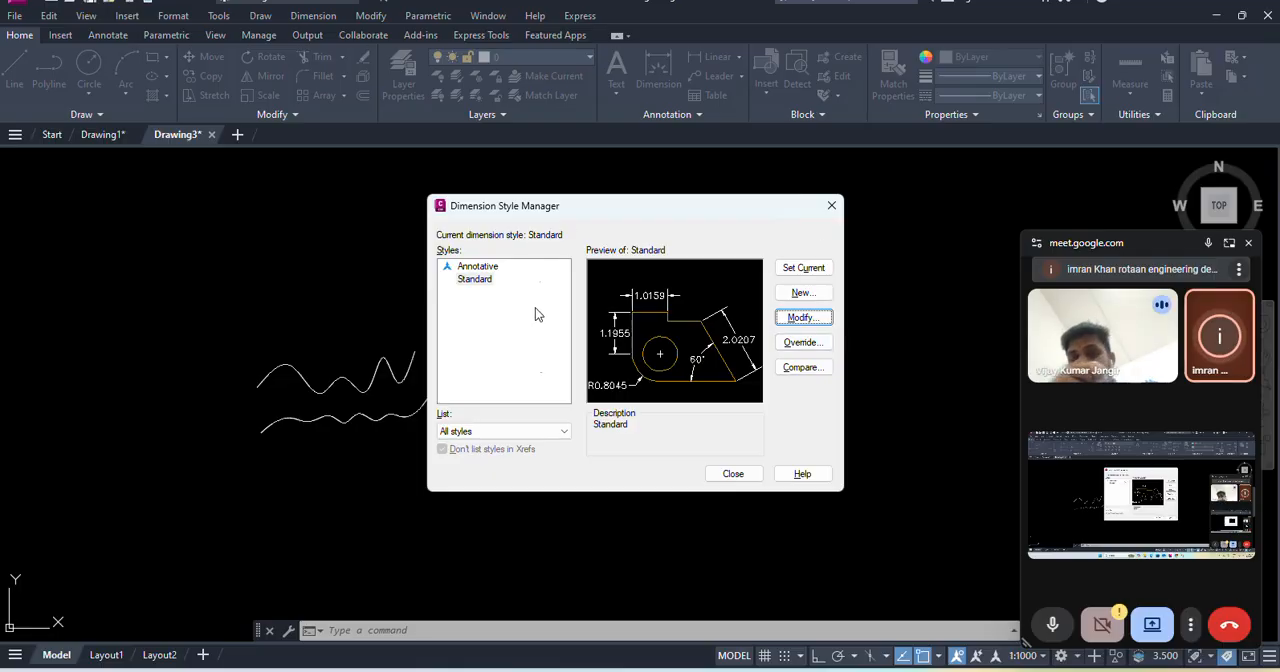
{"action": "left_click", "coordinate": [811, 320]}
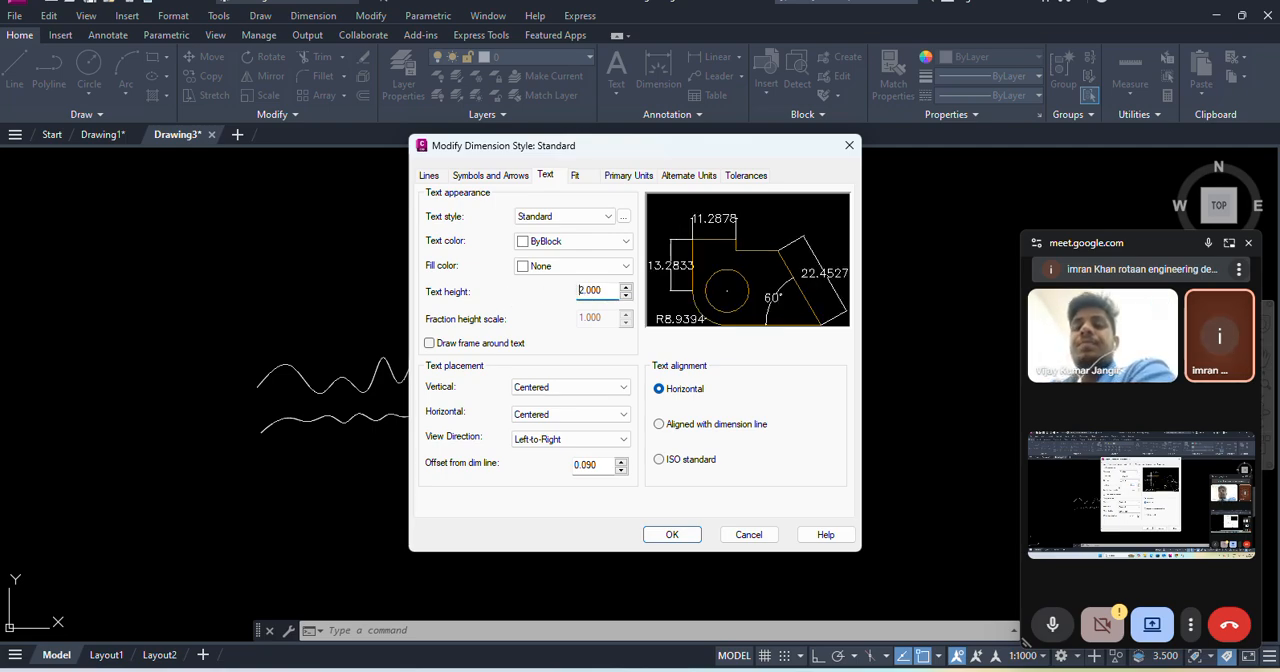
{"action": "left_click", "coordinate": [672, 535]}
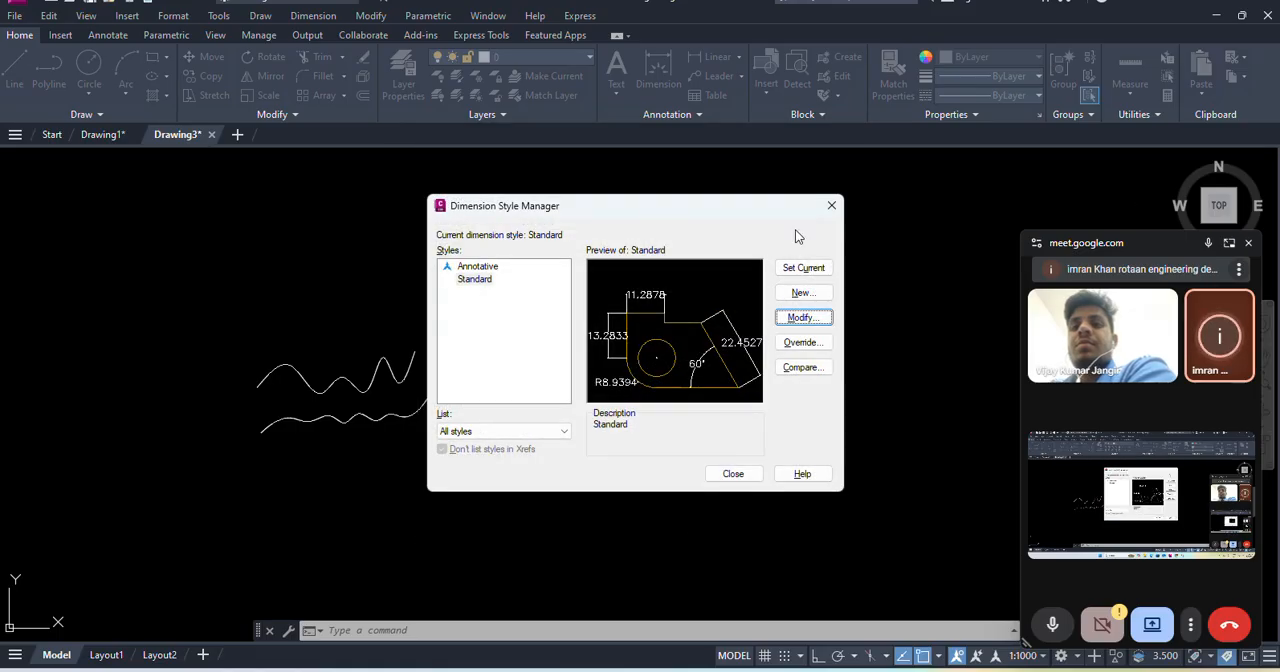
{"action": "left_click", "coordinate": [735, 476]}
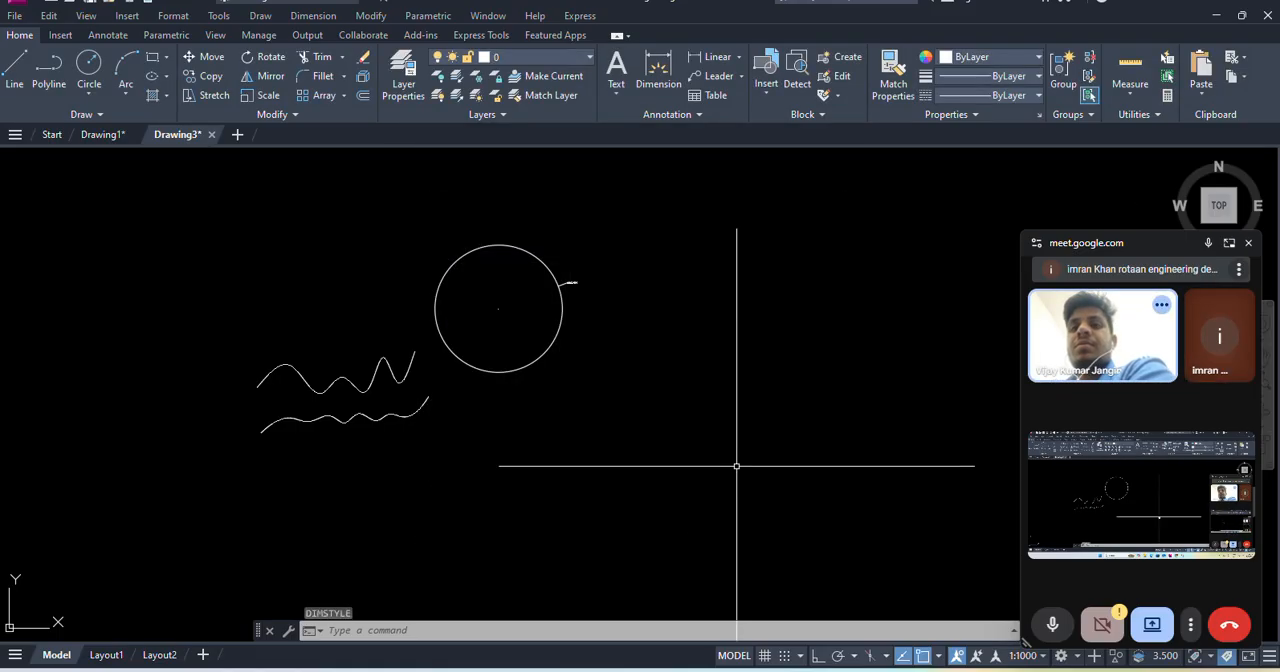
- Increase the Standard dimension style's text height further so the circle's radius label is clearly legible
{"action": "scroll", "coordinate": [571, 283], "scroll_direction": "up", "scroll_amount": 3}
{"action": "scroll", "coordinate": [616, 334], "scroll_direction": "up", "scroll_amount": 2}
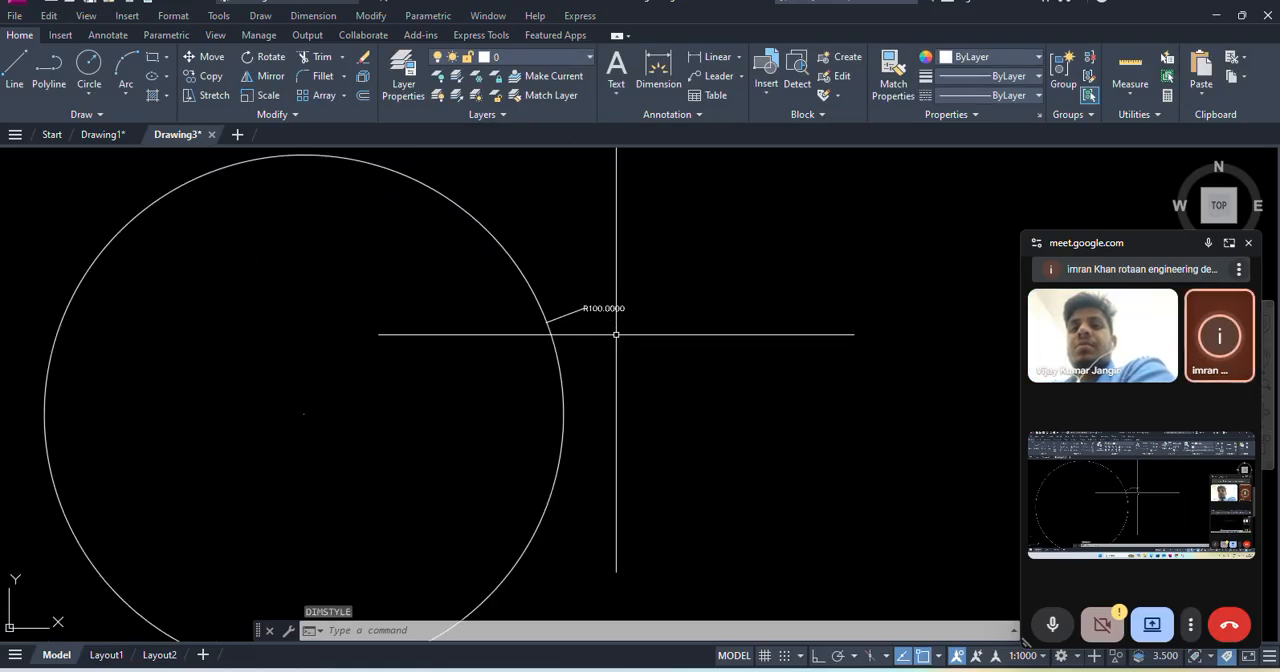
{"action": "key", "text": "Return"}
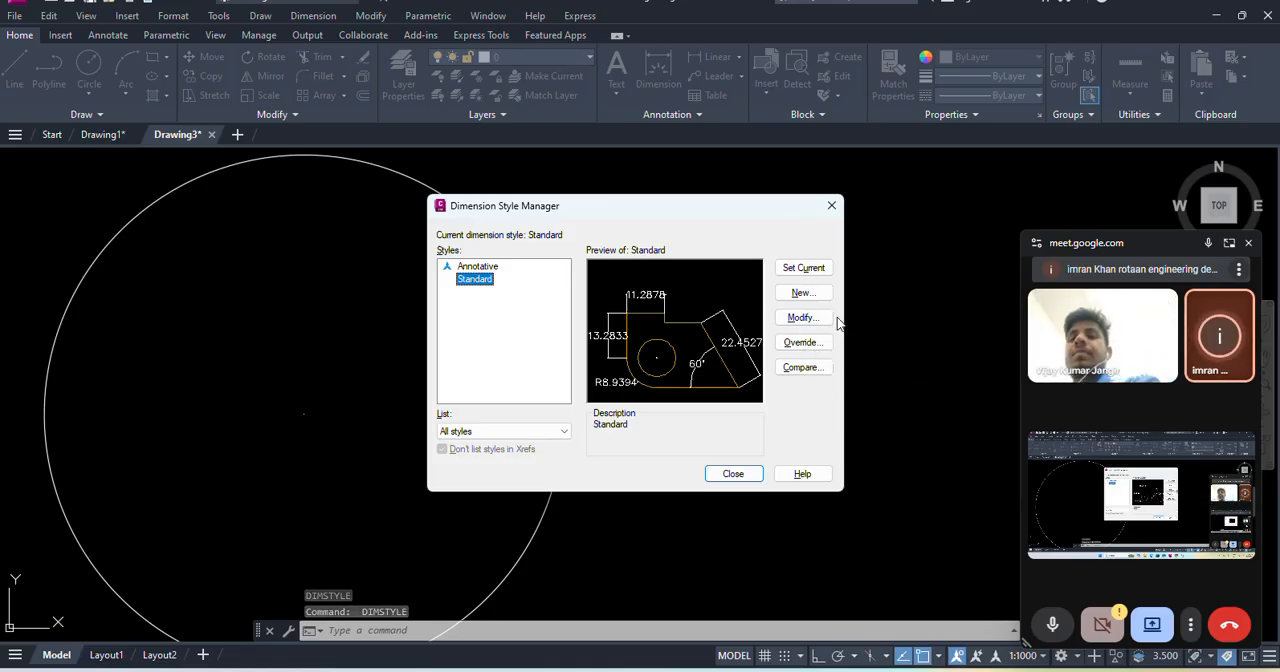
{"action": "left_click", "coordinate": [801, 320]}
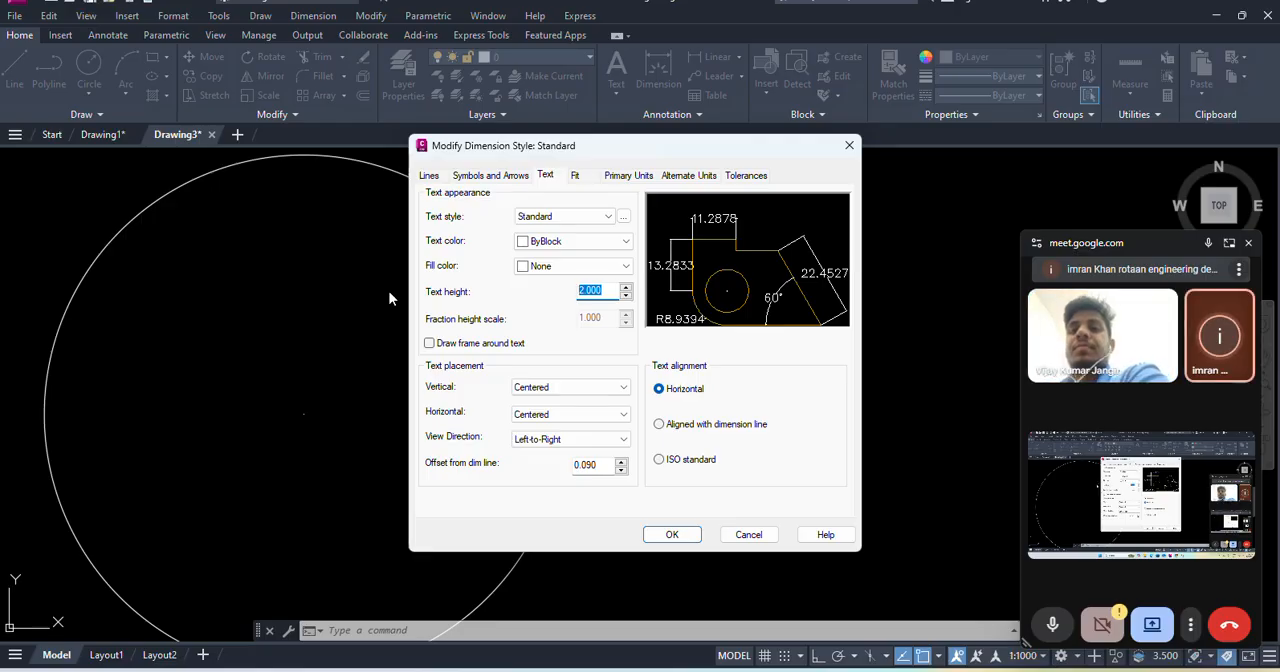
{"action": "key", "text": "Return"}
{"action": "left_click", "coordinate": [684, 534]}
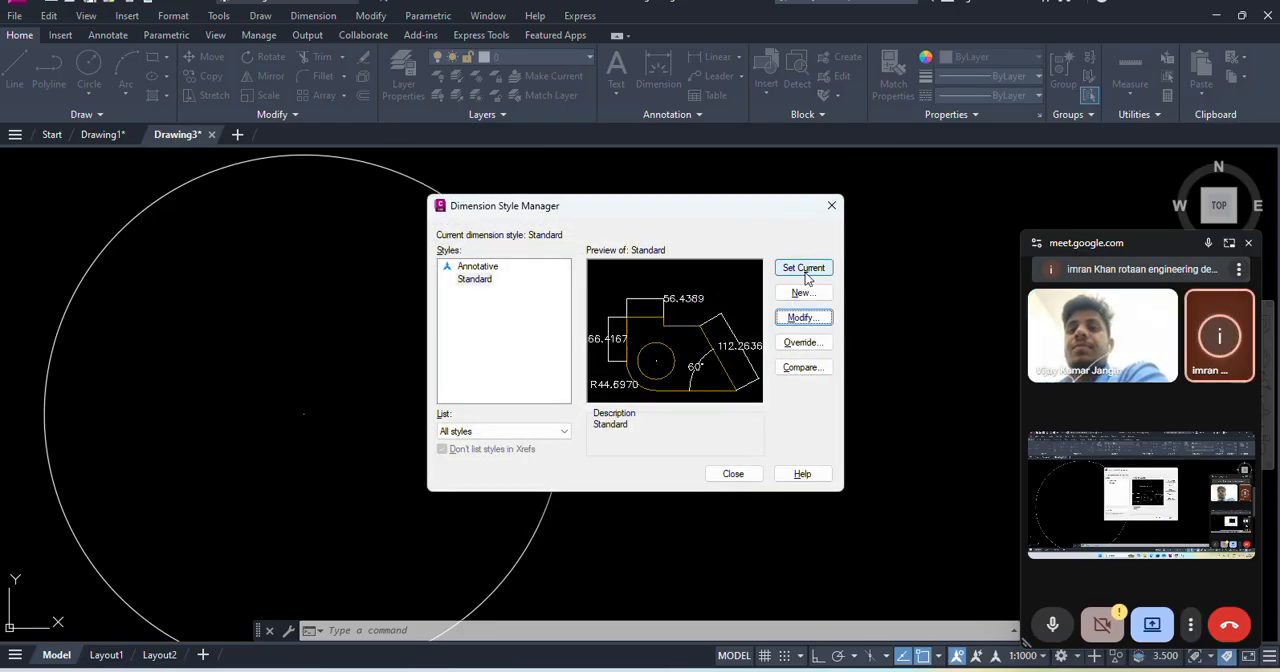
{"action": "left_click", "coordinate": [733, 474]}
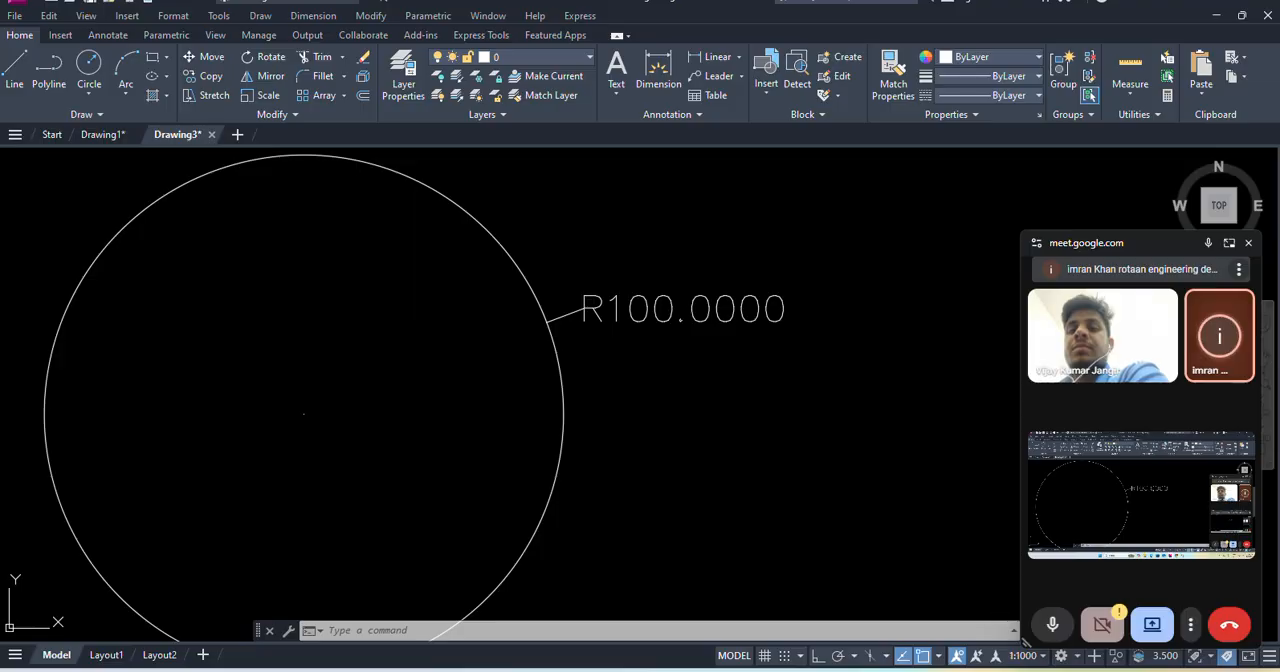
- Draw a Center, Diameter circle with a diameter of 200, level with and to the right of the dimensioned circle
{"action": "scroll", "coordinate": [690, 350], "scroll_direction": "down", "scroll_amount": 4}
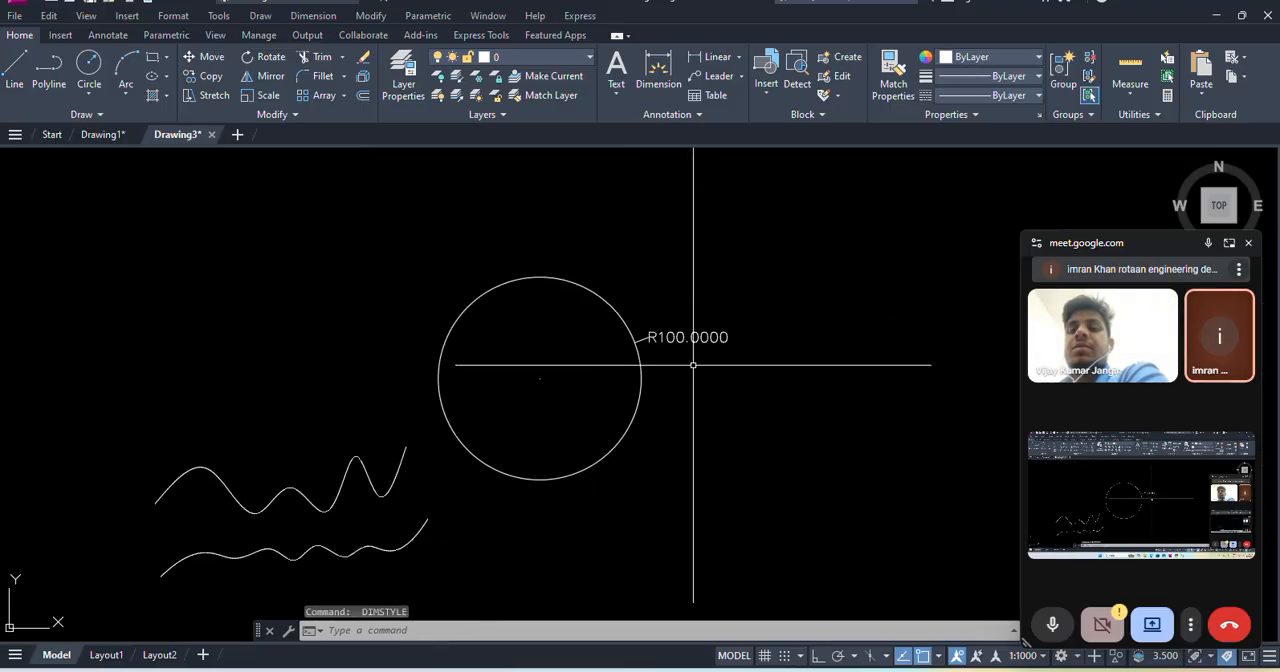
{"action": "middle_click_drag", "start_coordinate": [693, 392], "coordinate": [693, 375]}
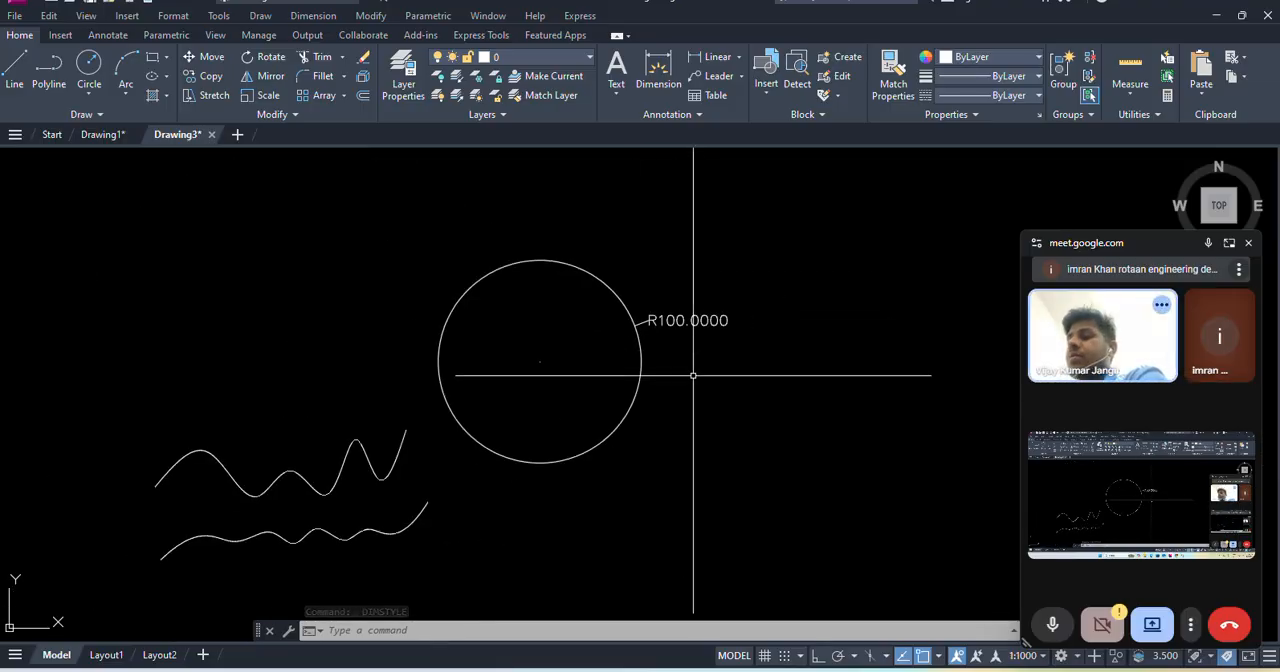
{"action": "left_click", "coordinate": [259, 18]}
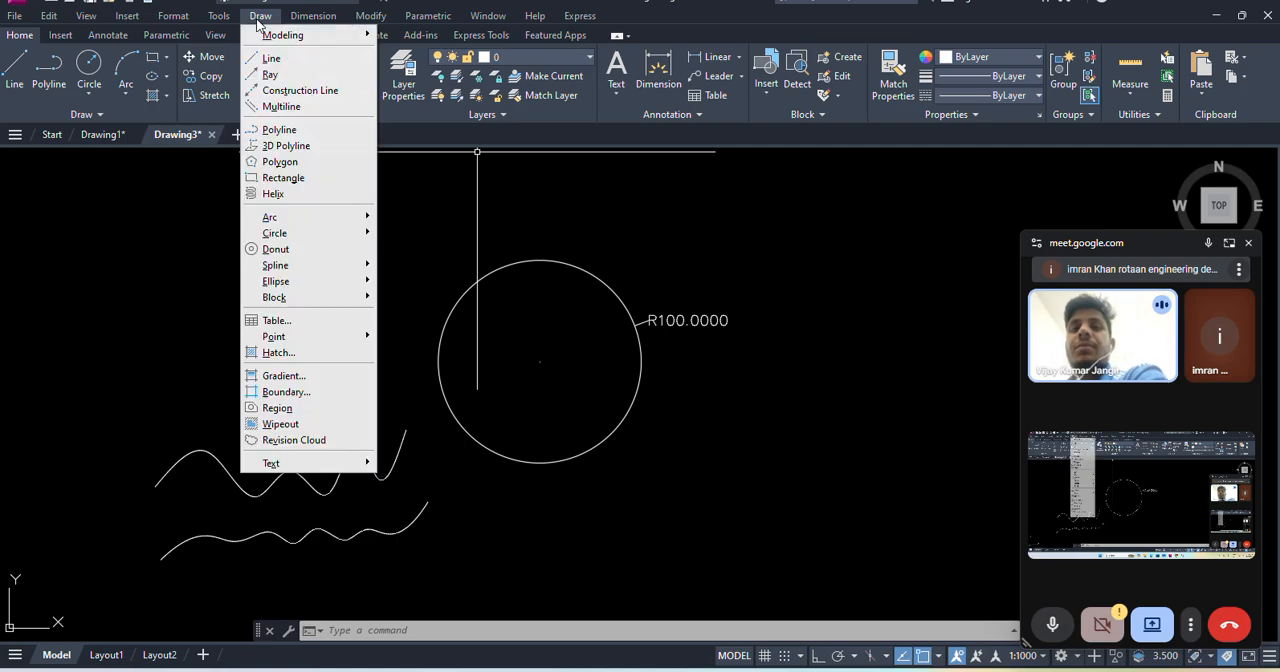
{"action": "mouse_move", "coordinate": [322, 236]}
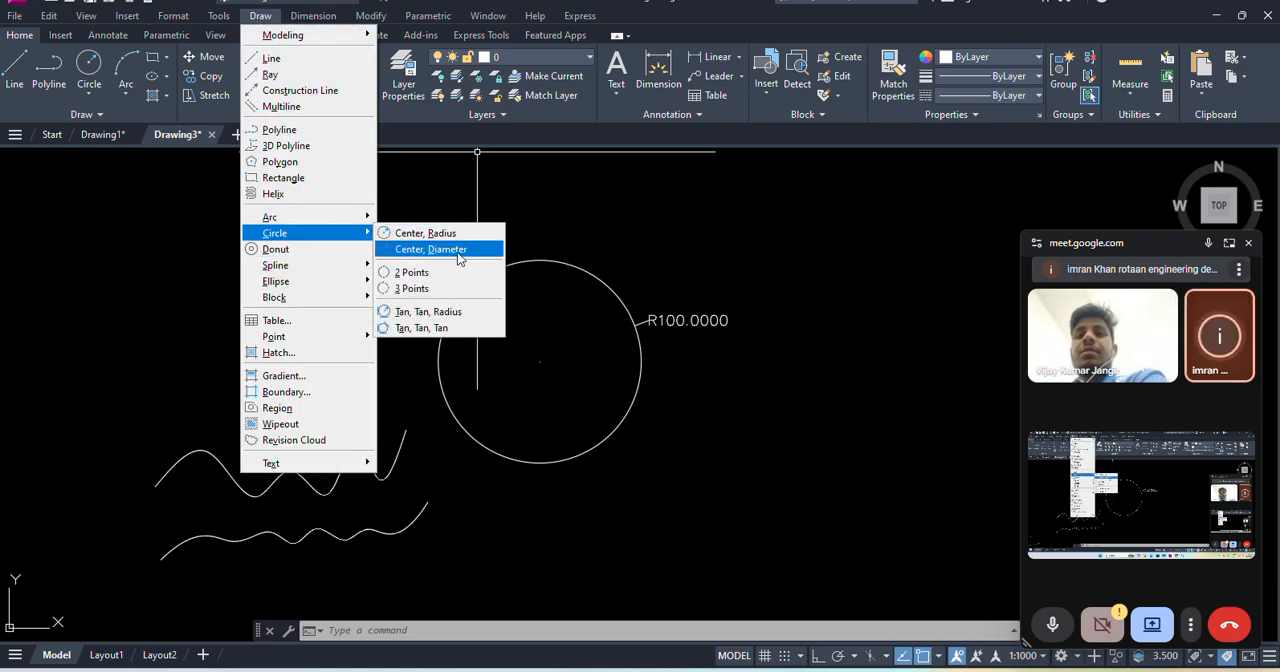
{"action": "left_click", "coordinate": [457, 252]}
{"action": "middle_click_drag", "start_coordinate": [764, 320], "coordinate": [354, 274]}
{"action": "left_click", "coordinate": [509, 317]}
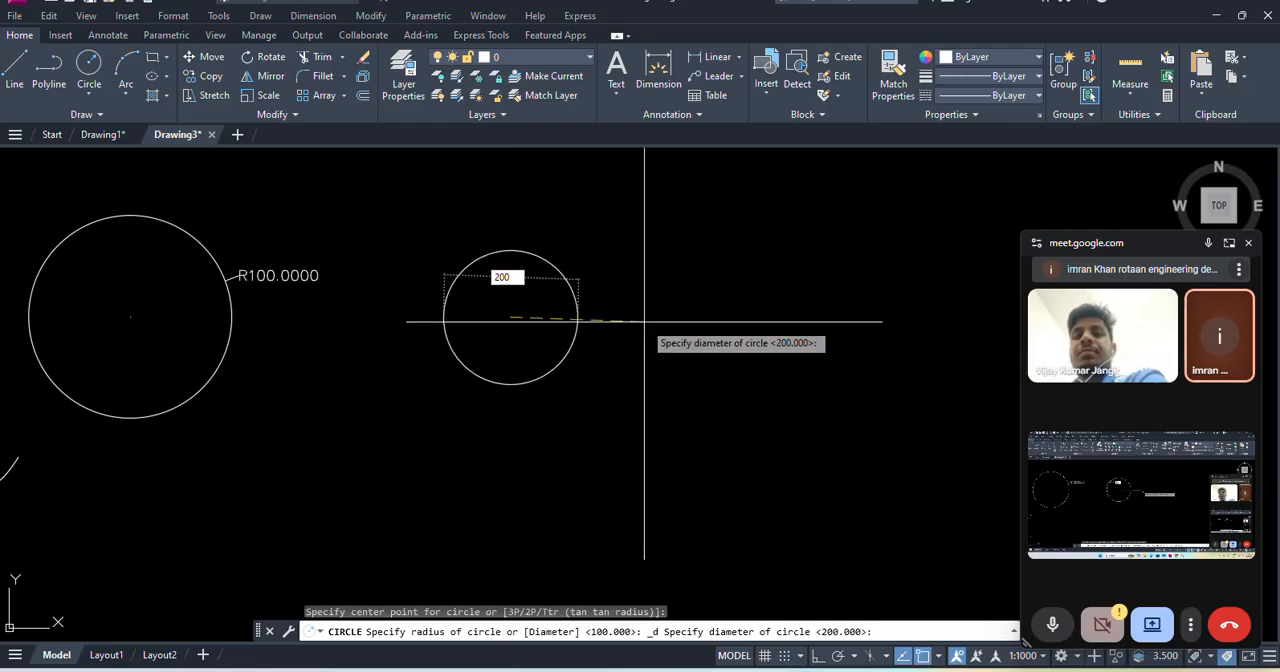
{"action": "type", "text": "200"}
{"action": "key", "text": "Return"}
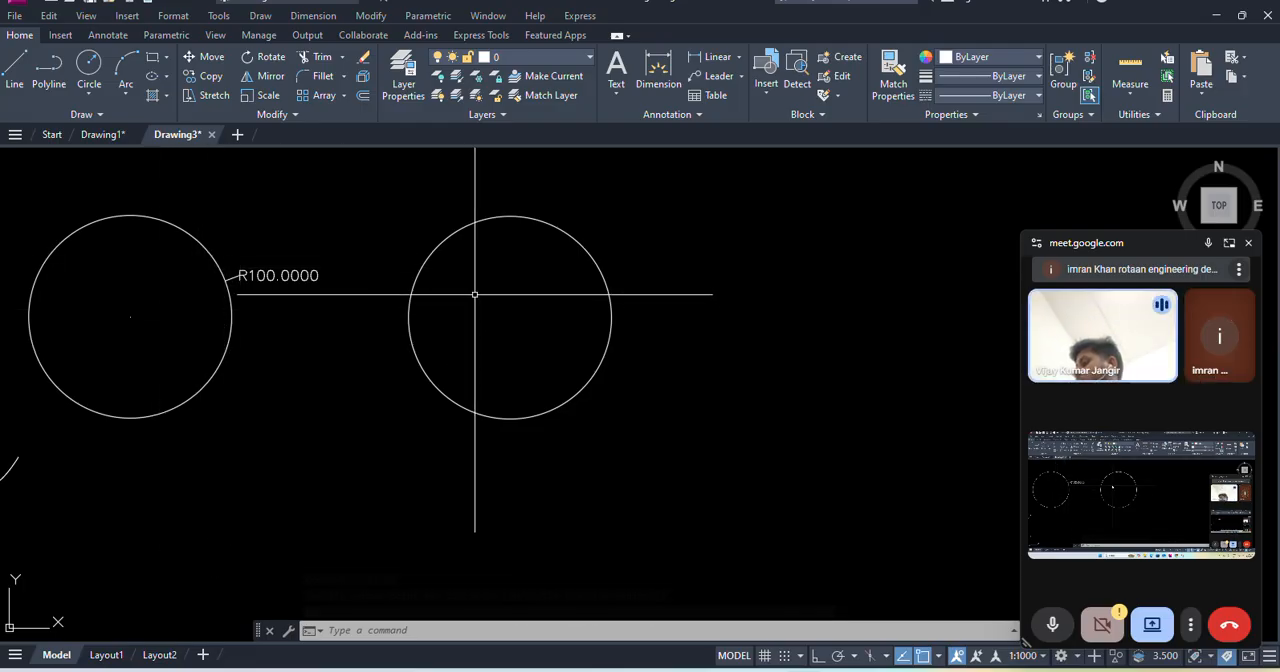
- Draw a larger 2 Points circle in the free space above and to the right of the two existing circles
{"action": "left_click", "coordinate": [260, 15]}
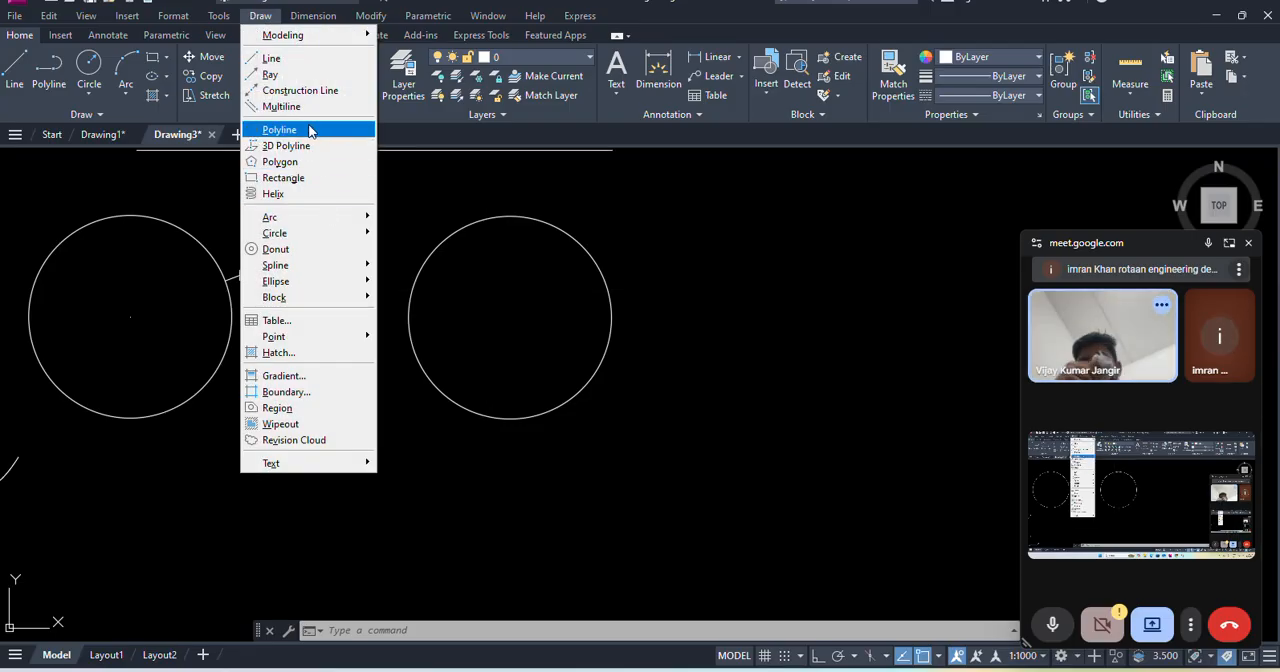
{"action": "mouse_move", "coordinate": [315, 233]}
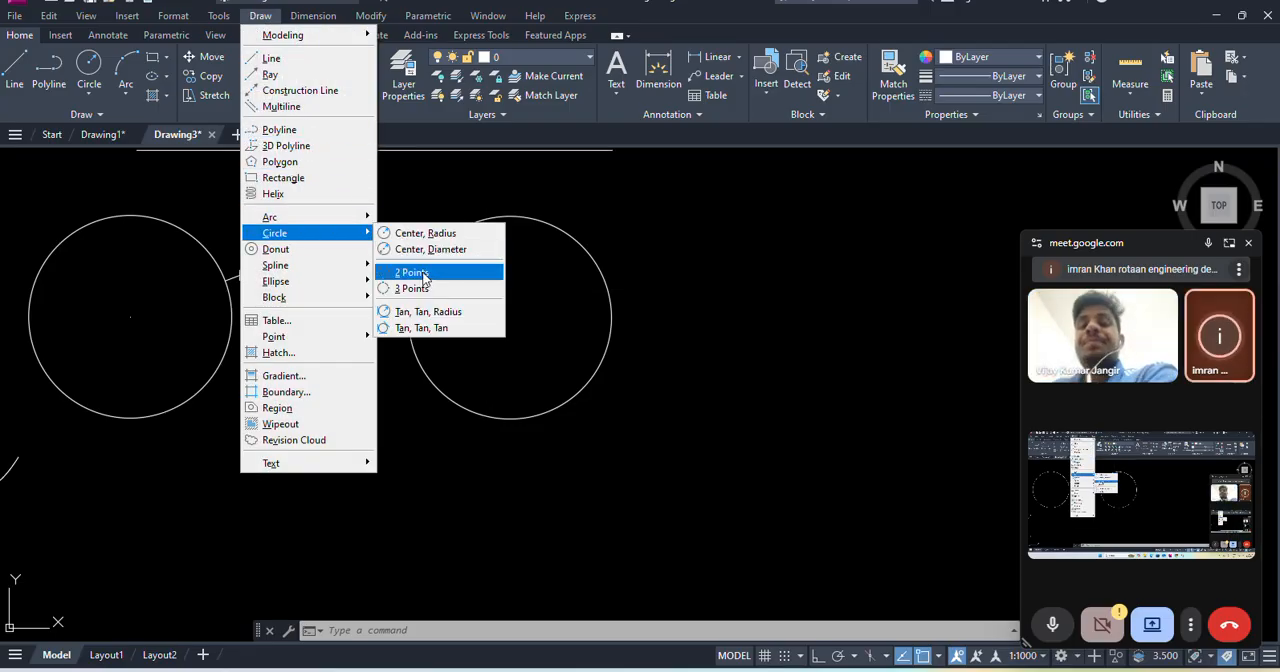
{"action": "left_click", "coordinate": [427, 272]}
{"action": "scroll", "coordinate": [700, 386], "scroll_direction": "down", "scroll_amount": 4}
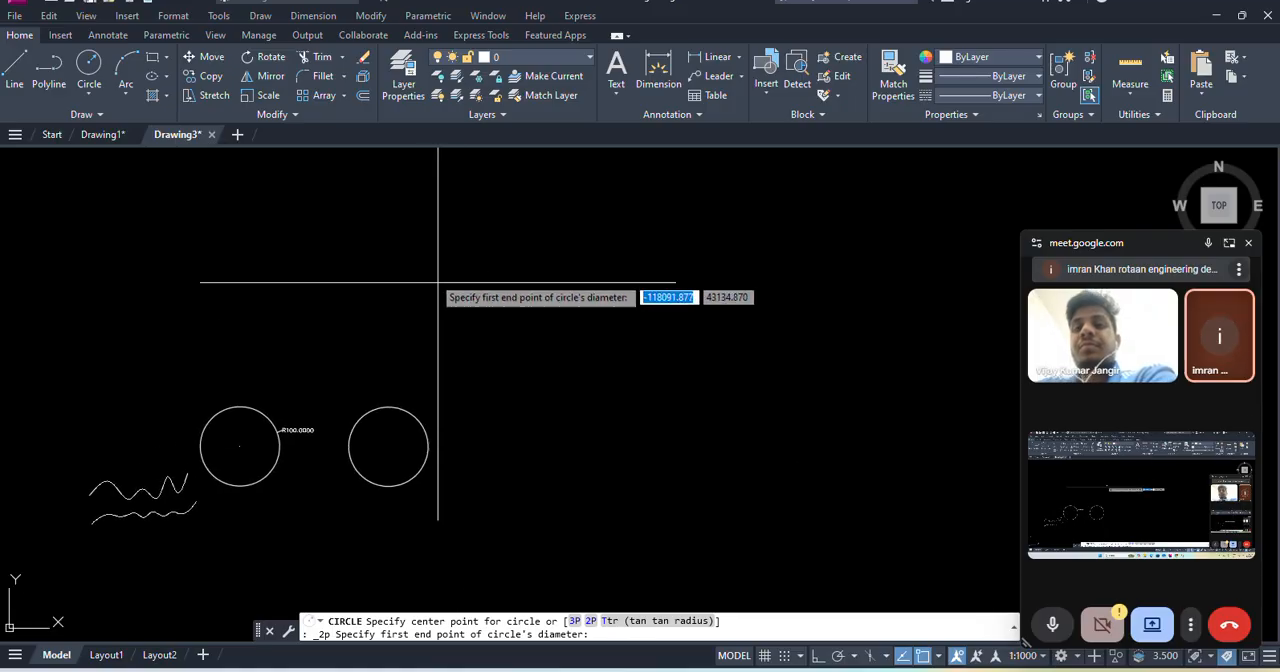
{"action": "left_click", "coordinate": [537, 200]}
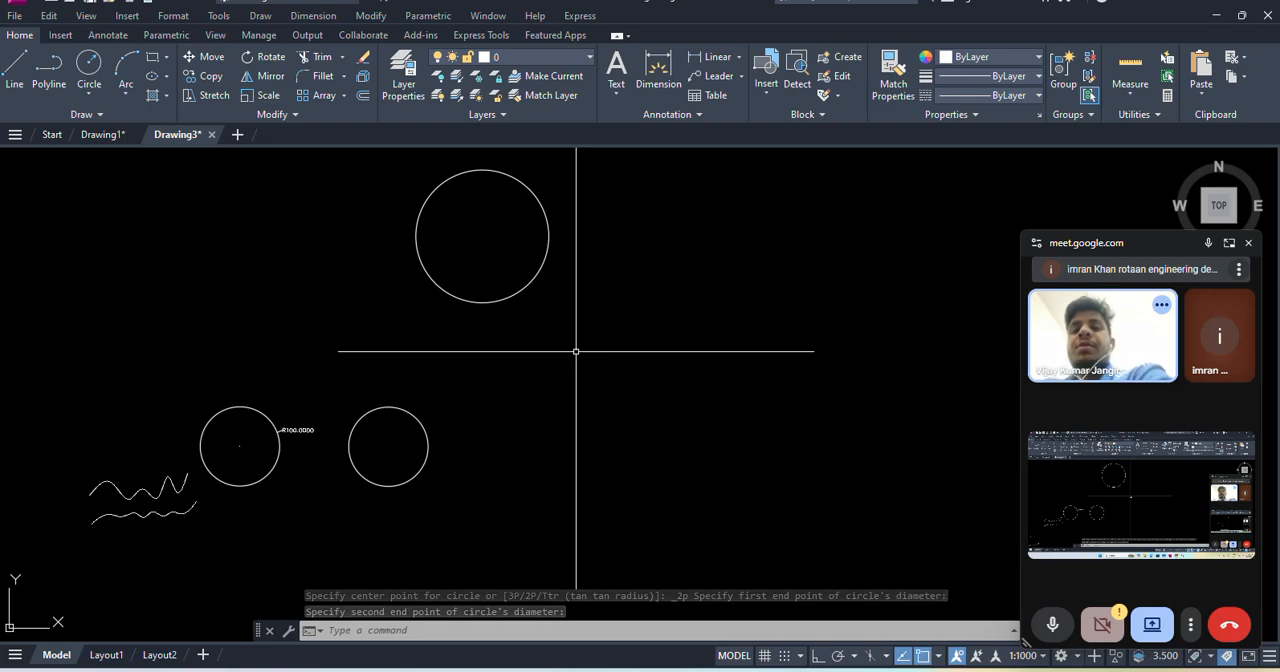
- Draw a 3 Points circle through the upper circle's left quadrant and points on the upper edges of the two lower circles
{"action": "left_click", "coordinate": [259, 16]}
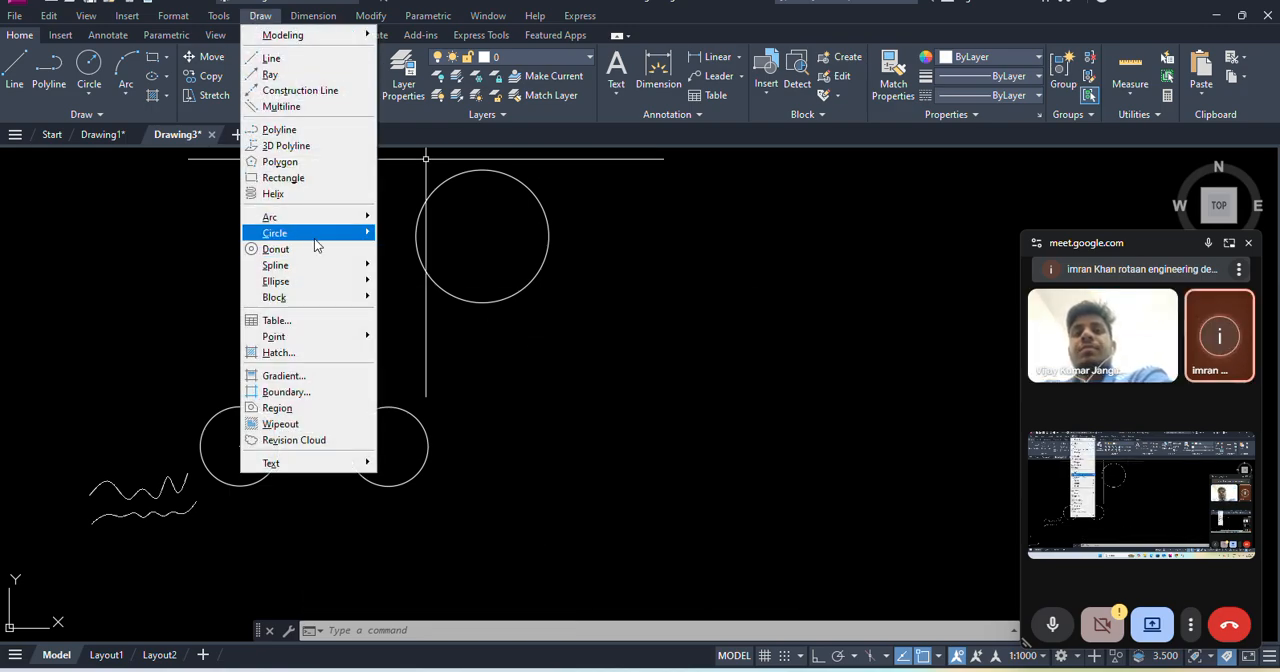
{"action": "mouse_move", "coordinate": [300, 233]}
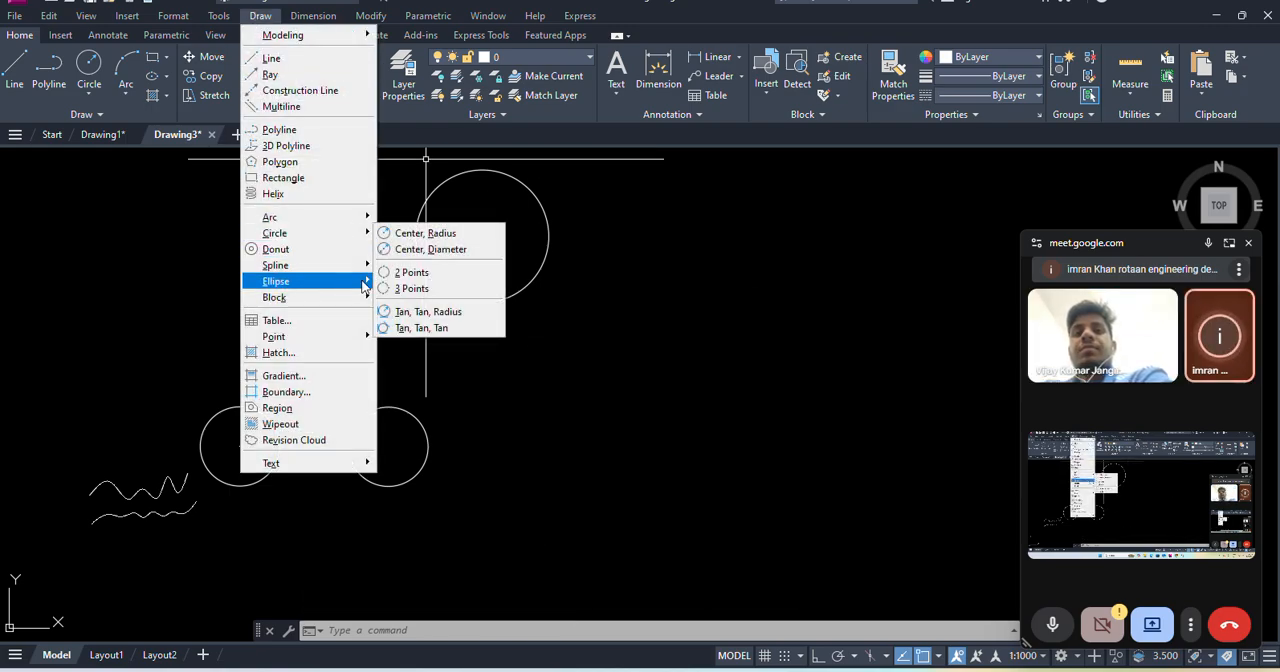
{"action": "left_click", "coordinate": [430, 291]}
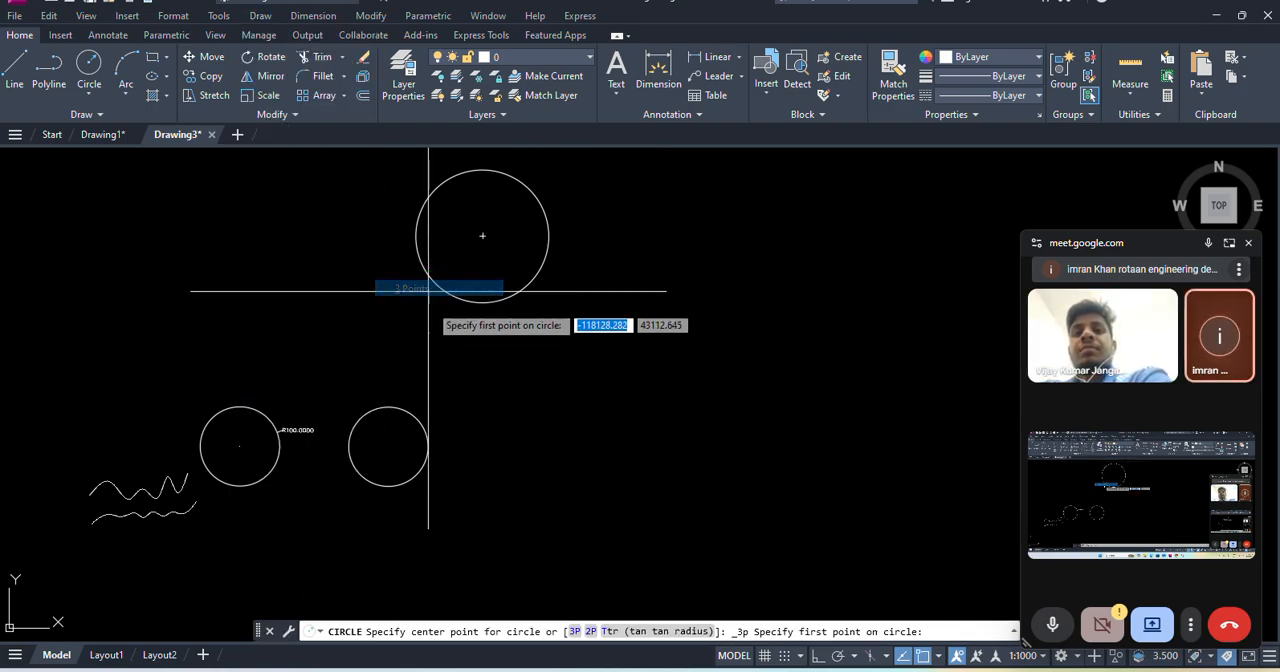
{"action": "left_click", "coordinate": [416, 236]}
{"action": "left_click", "coordinate": [255, 408]}
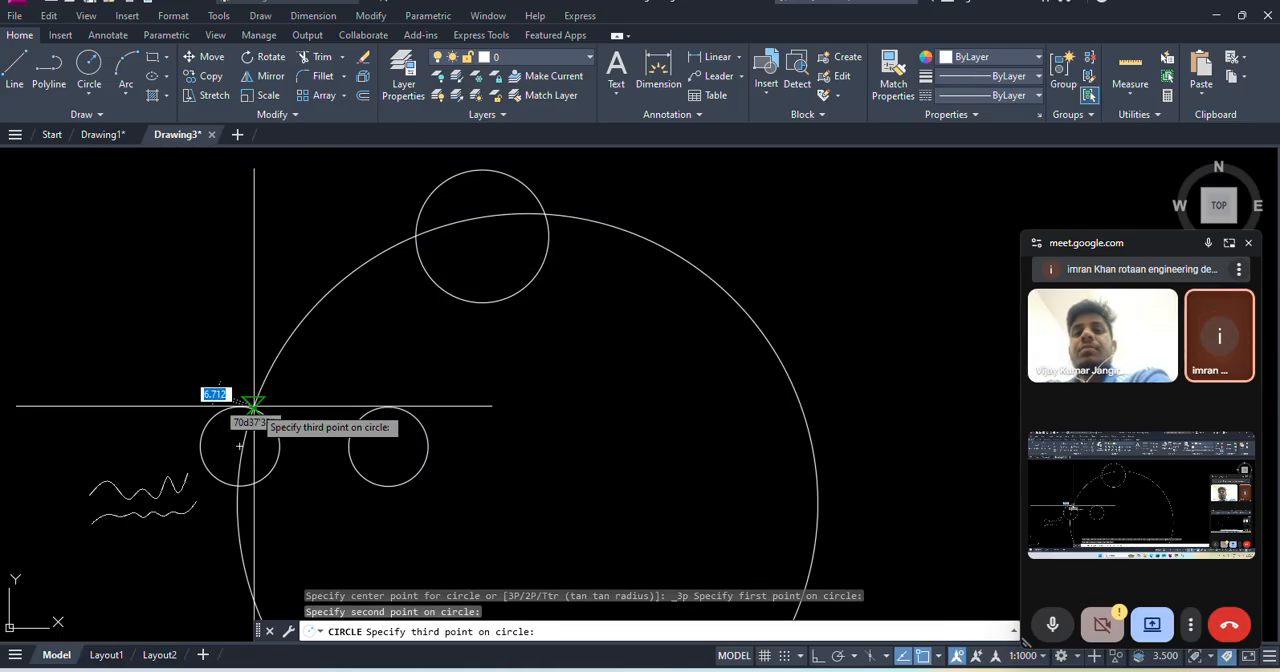
{"action": "left_click", "coordinate": [369, 409]}
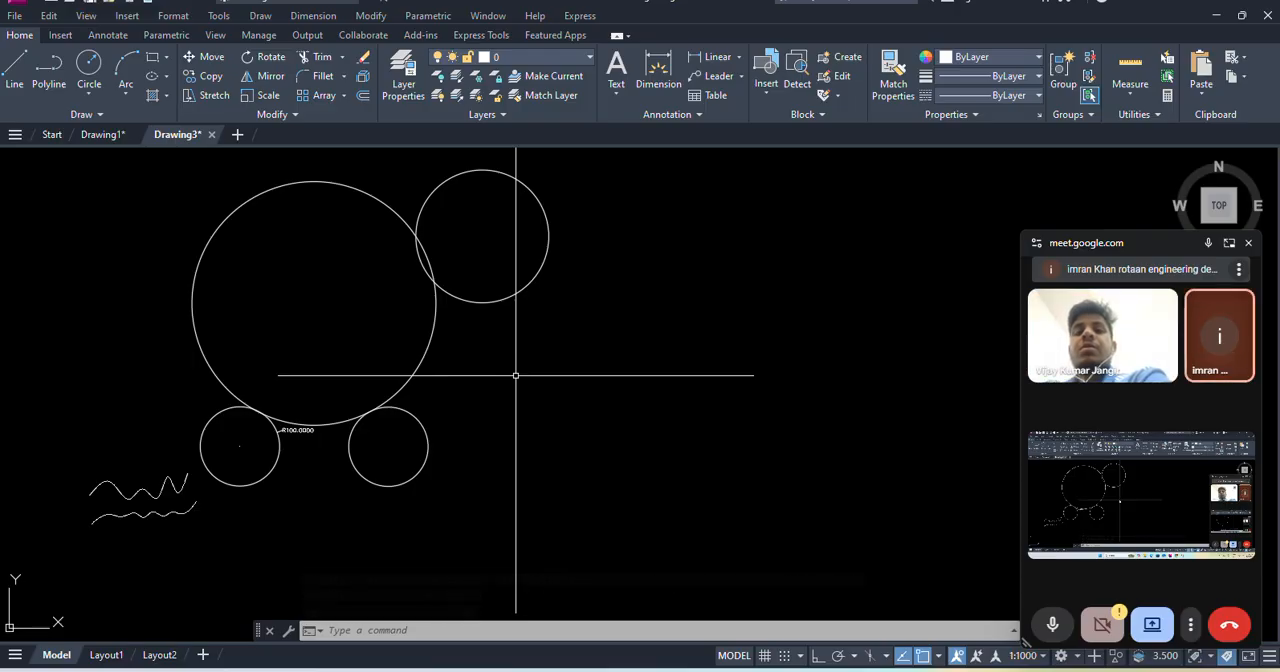
{"action": "left_click", "coordinate": [260, 16]}
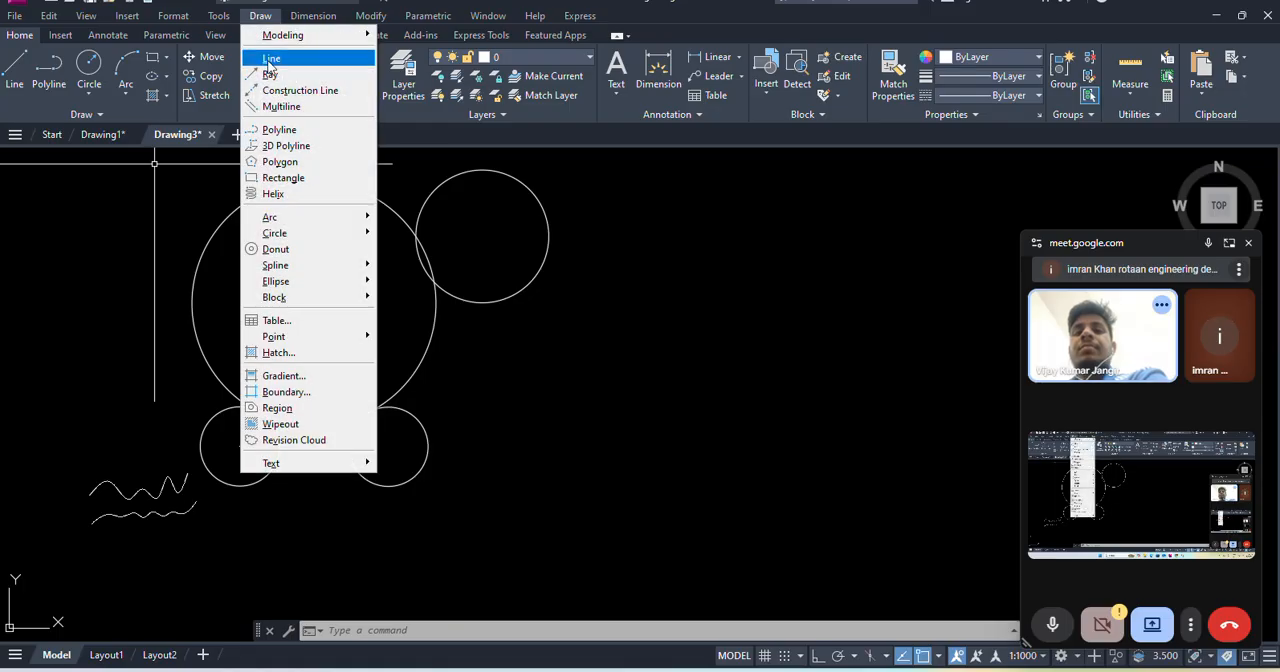
{"action": "mouse_move", "coordinate": [330, 234]}
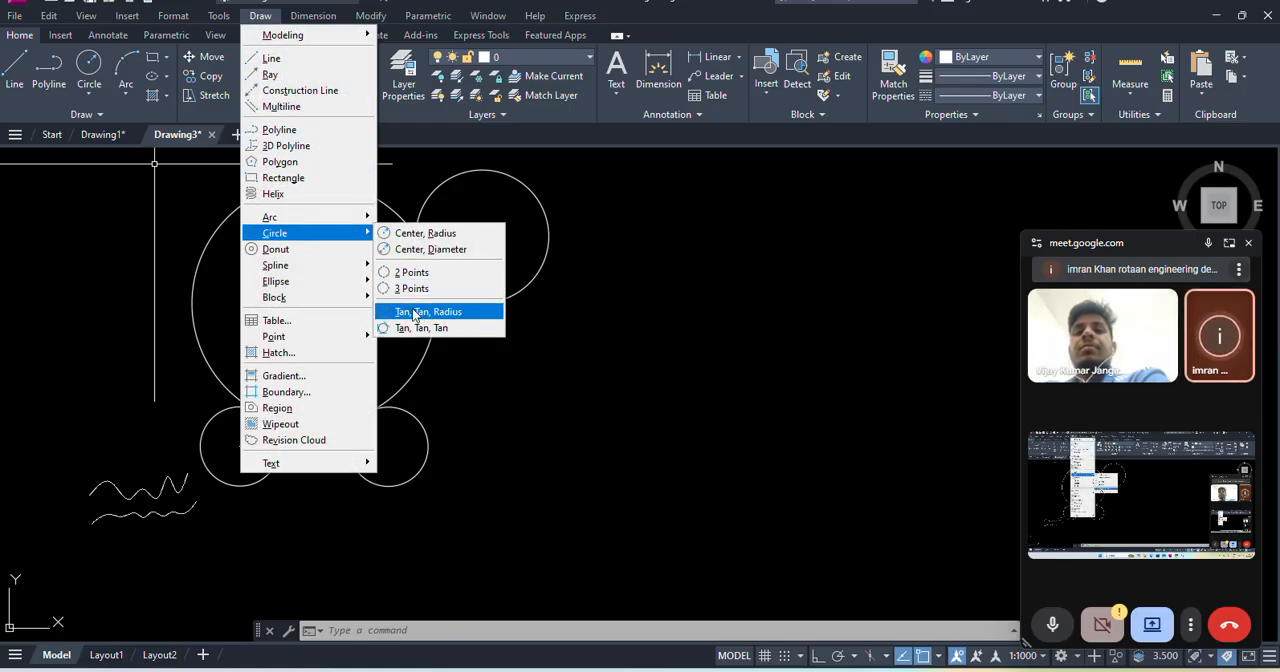
{"action": "left_click", "coordinate": [623, 399]}
{"action": "left_click", "coordinate": [508, 428]}
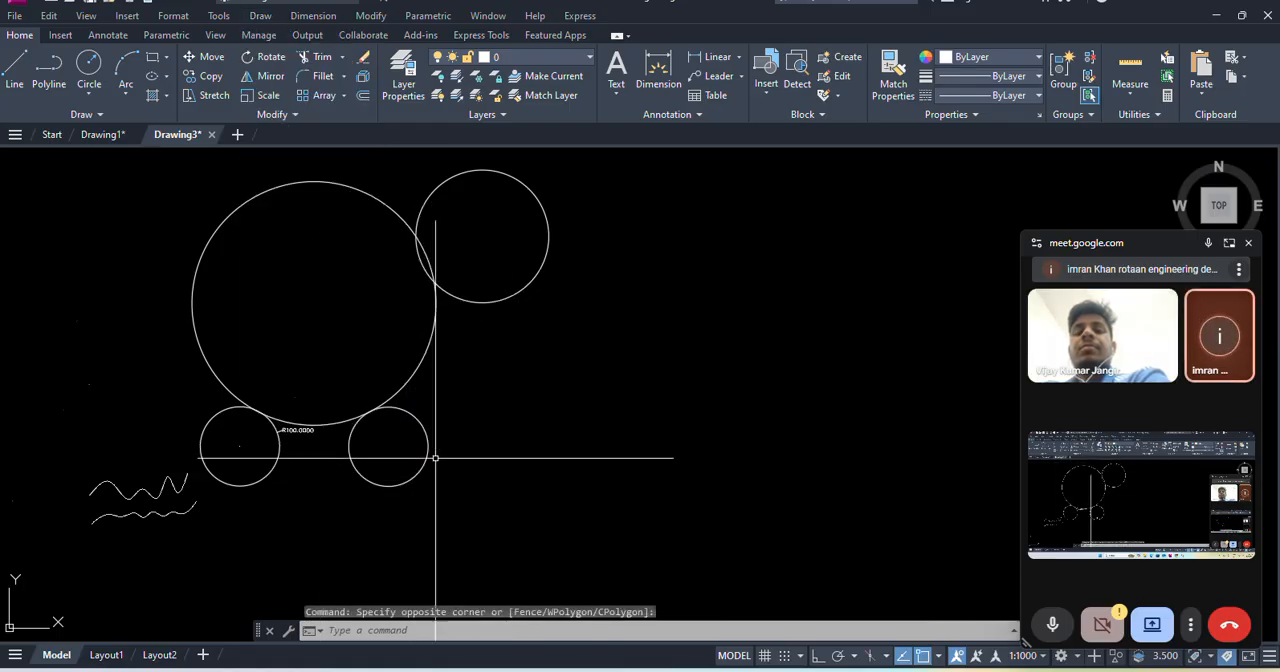
- Draw a vertical line upward from the right quadrant of the lower-right small circle
{"action": "scroll", "coordinate": [438, 457], "scroll_direction": "up", "scroll_amount": 5}
{"action": "left_click", "coordinate": [260, 16]}
{"action": "left_click", "coordinate": [272, 54]}
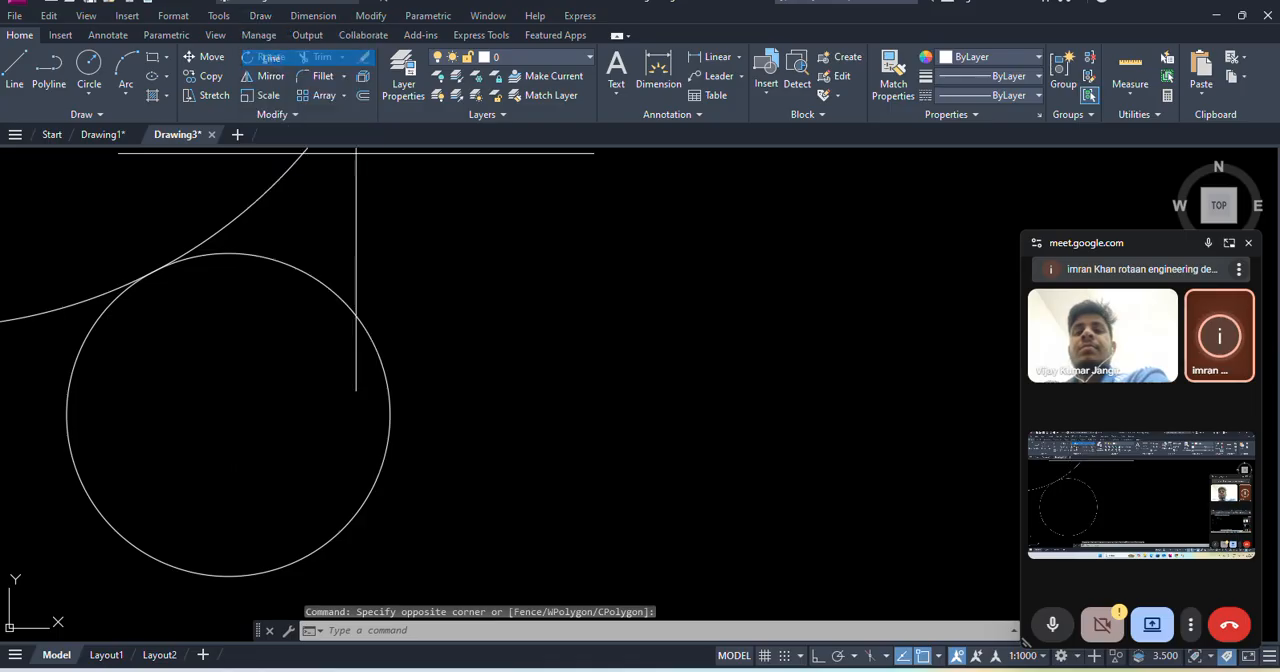
{"action": "left_click", "coordinate": [390, 413]}
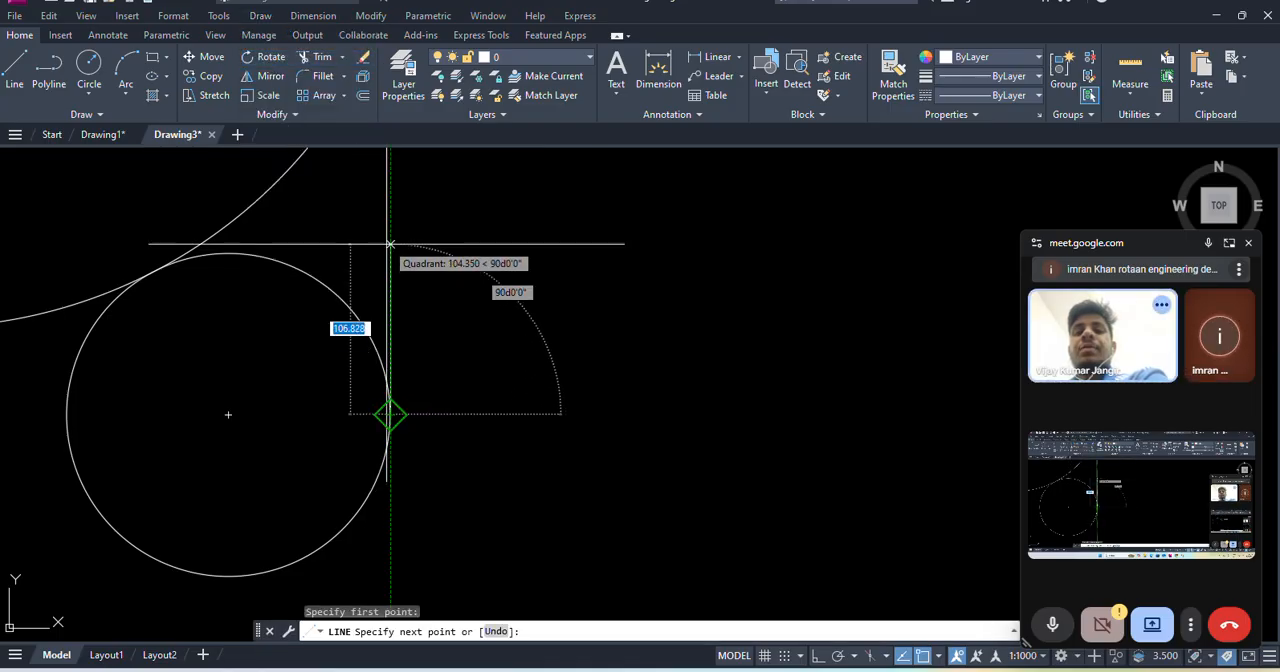
{"action": "left_click", "coordinate": [390, 197]}
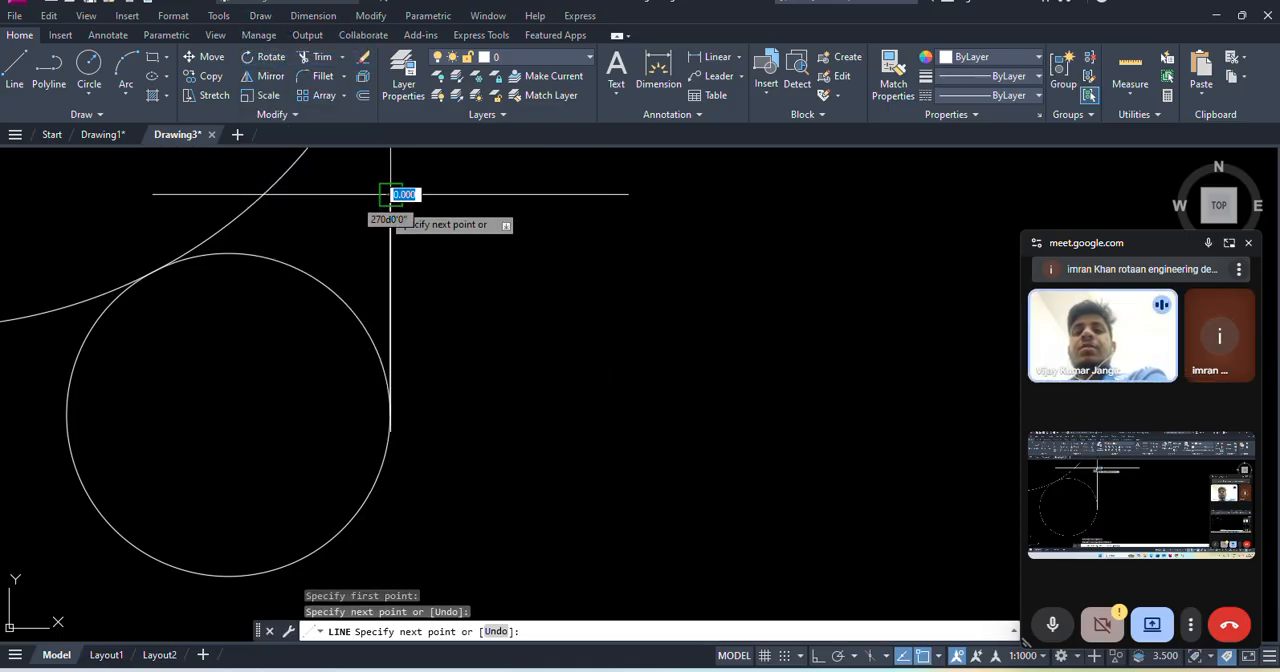
{"action": "key", "text": "Escape"}
{"action": "scroll", "coordinate": [471, 349], "scroll_direction": "down", "scroll_amount": 6}
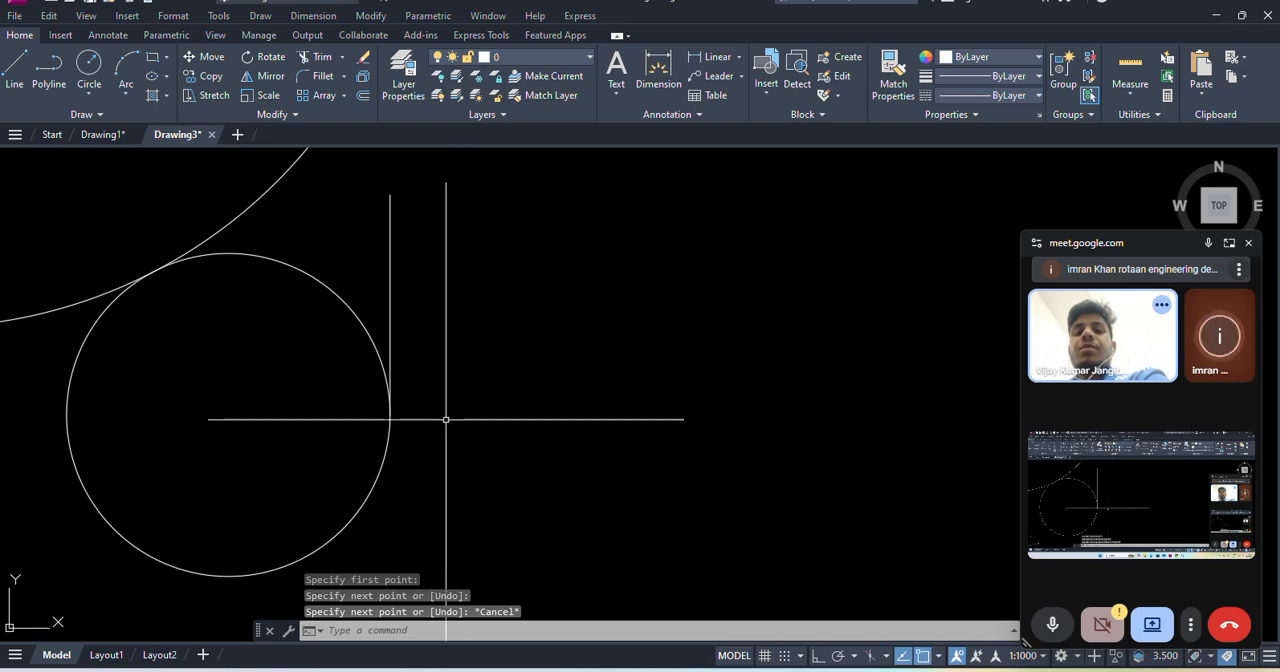
- Erase all the practice circles, splines, the vertical line and the radius dimension from the drawing
{"action": "left_click", "coordinate": [514, 507]}
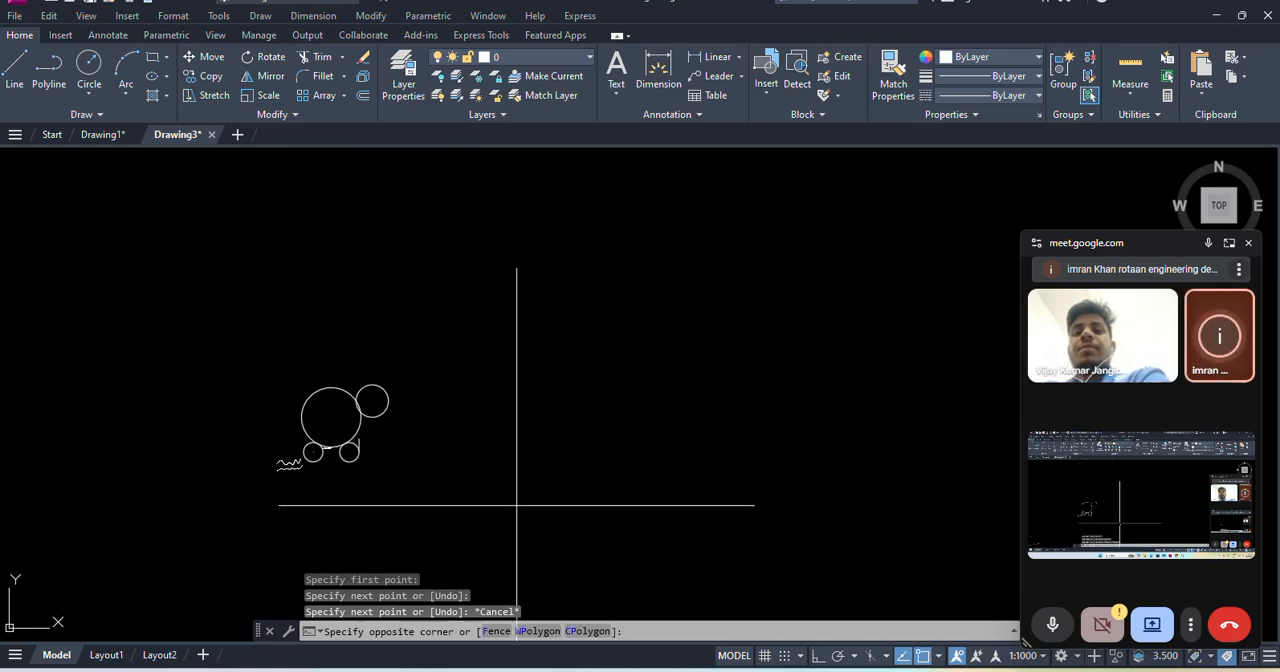
{"action": "left_click", "coordinate": [226, 343]}
{"action": "key", "text": "Delete"}
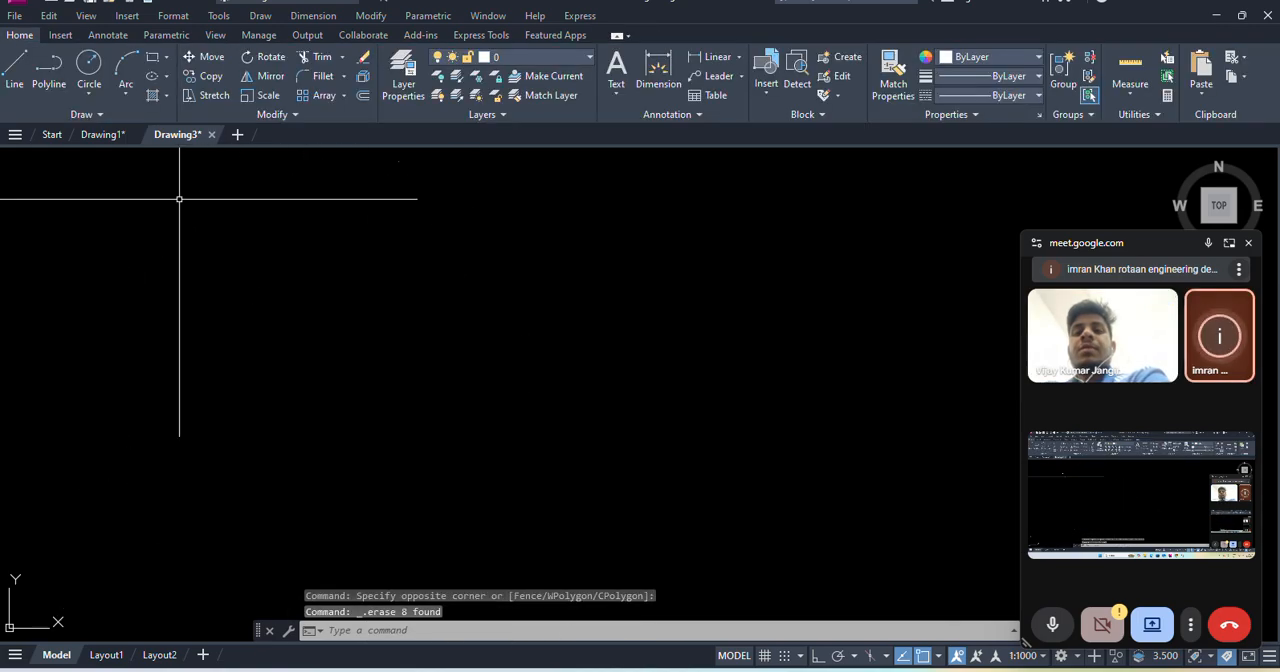
- Draw a freehand rectangle in the empty drawing area by picking two opposite corners
{"action": "left_click", "coordinate": [155, 59]}
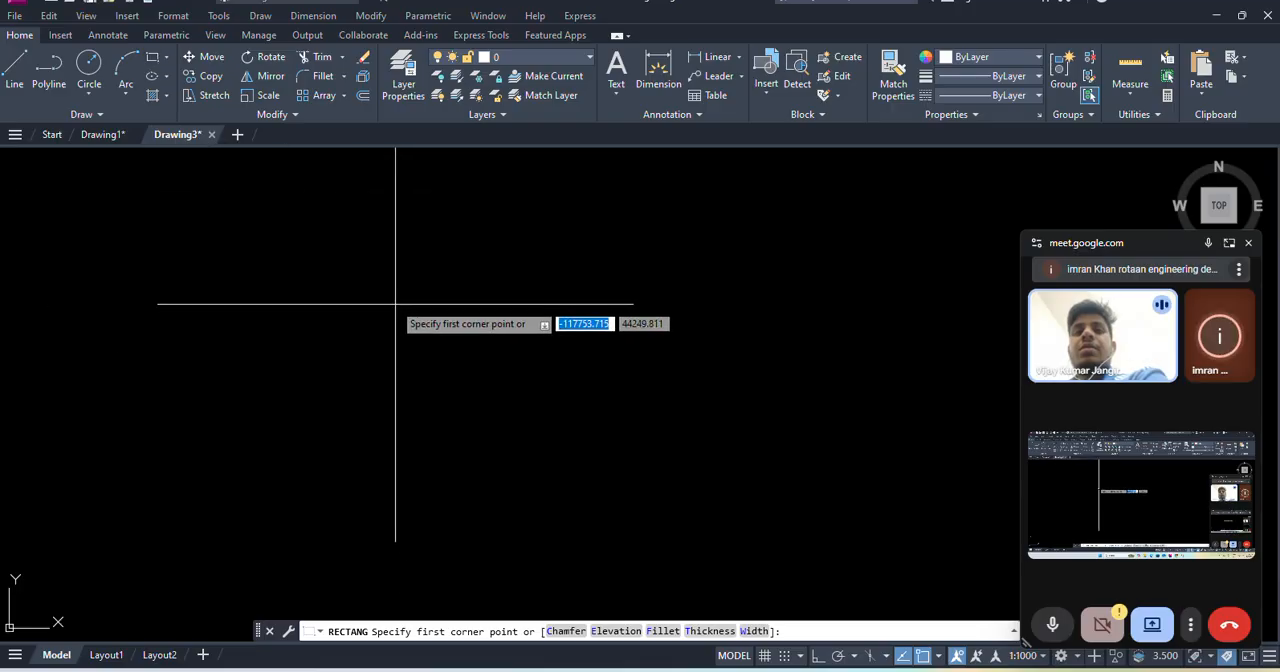
{"action": "left_click", "coordinate": [393, 303]}
{"action": "scroll", "coordinate": [467, 363], "scroll_direction": "up", "scroll_amount": 4}
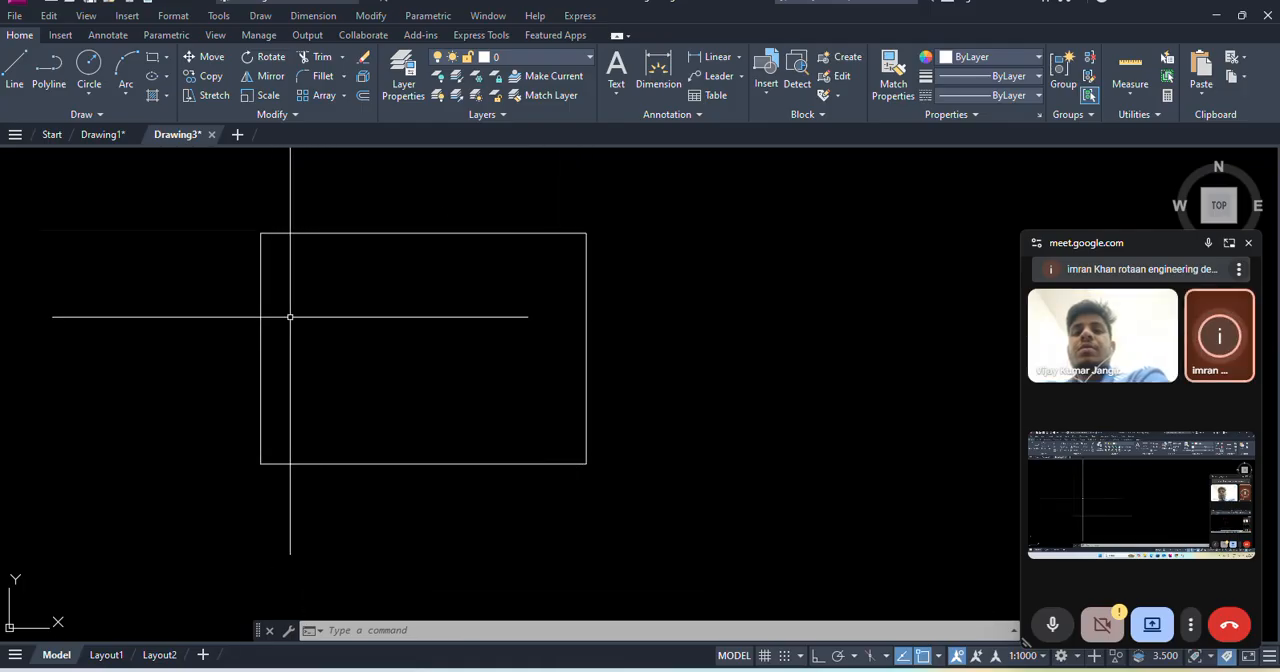
- Draw a Tan, Tan, Radius circle inside the rectangle, tangent to its top and right edges
{"action": "left_click", "coordinate": [260, 15]}
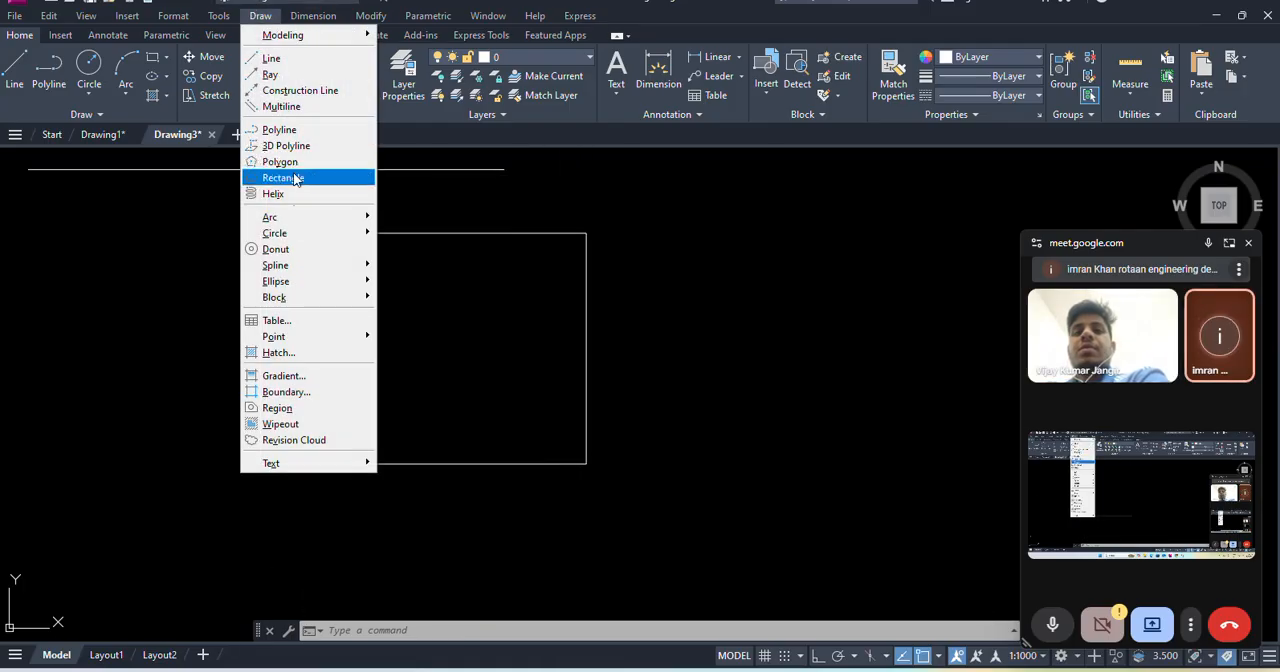
{"action": "mouse_move", "coordinate": [291, 236]}
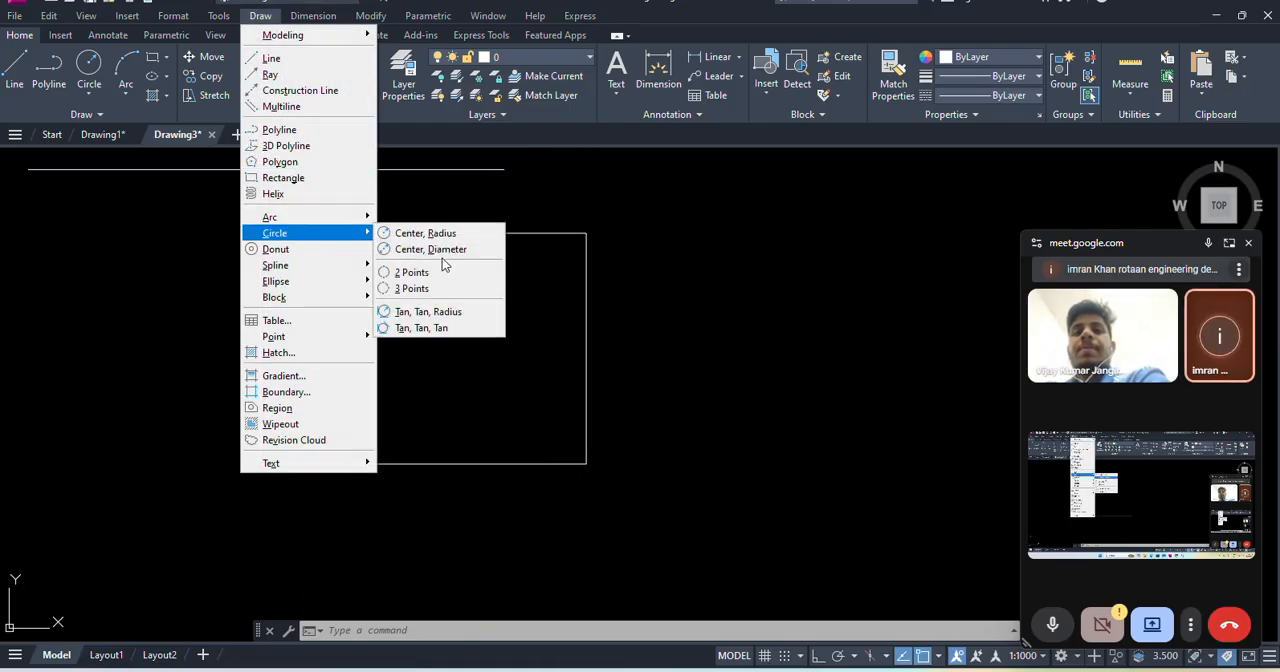
{"action": "left_click", "coordinate": [439, 313]}
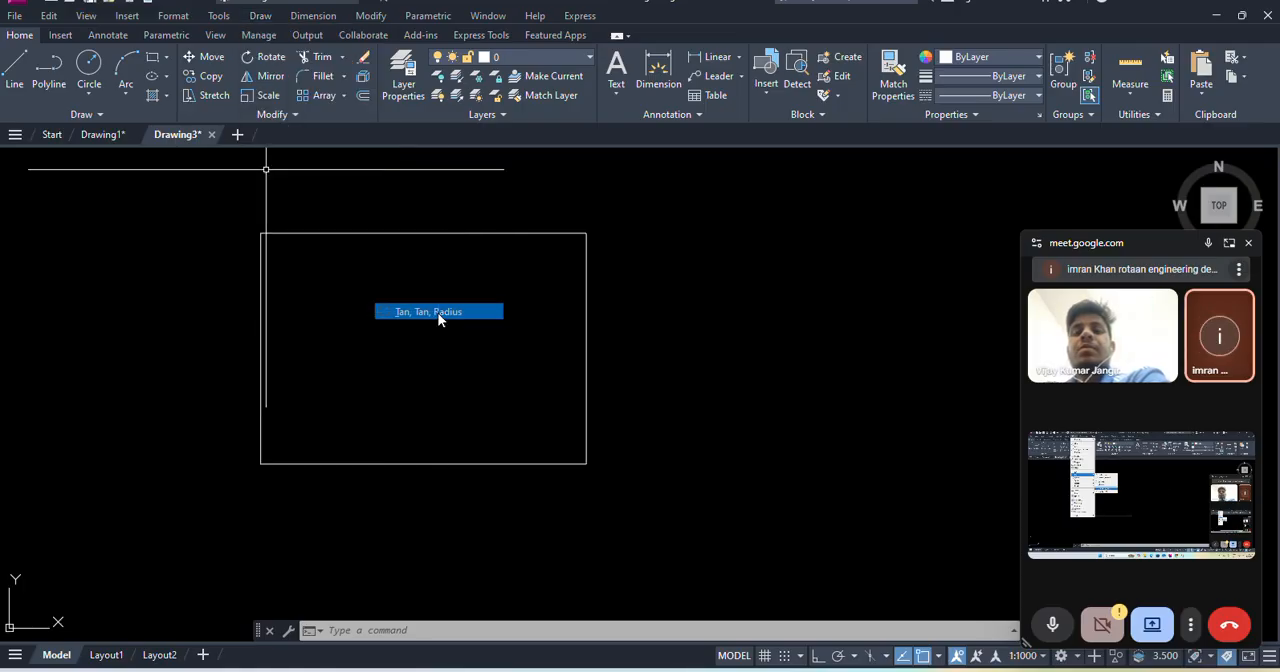
{"action": "left_click", "coordinate": [433, 231]}
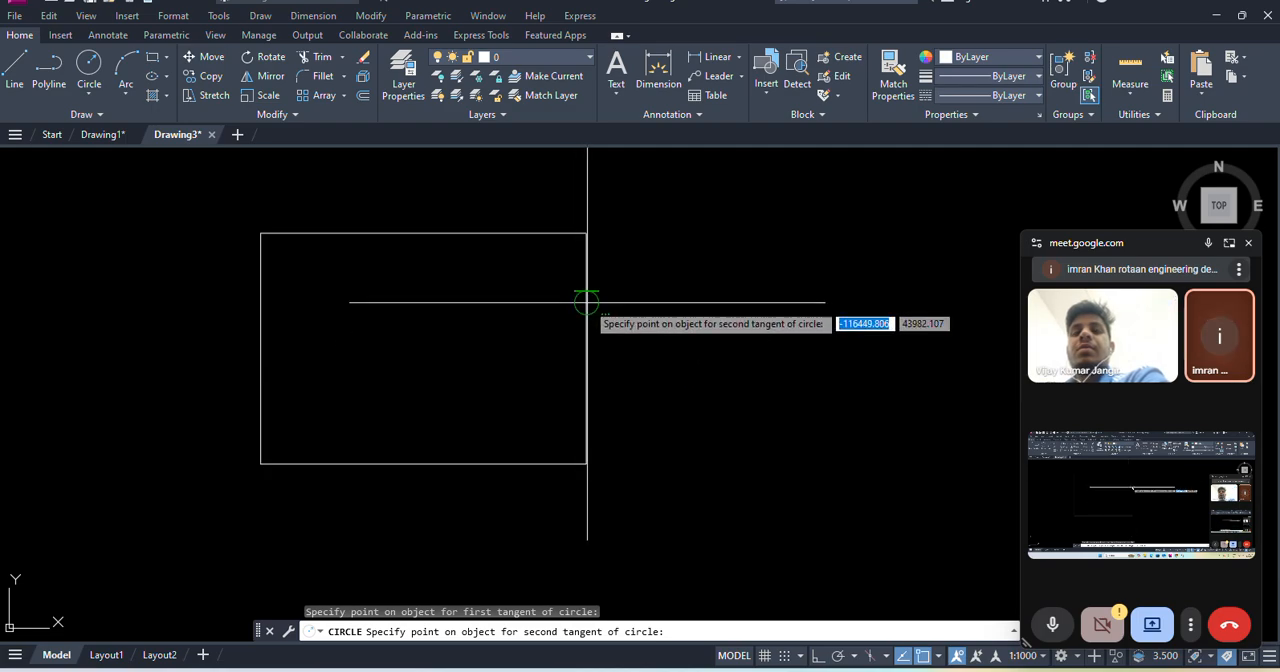
{"action": "left_click", "coordinate": [586, 349]}
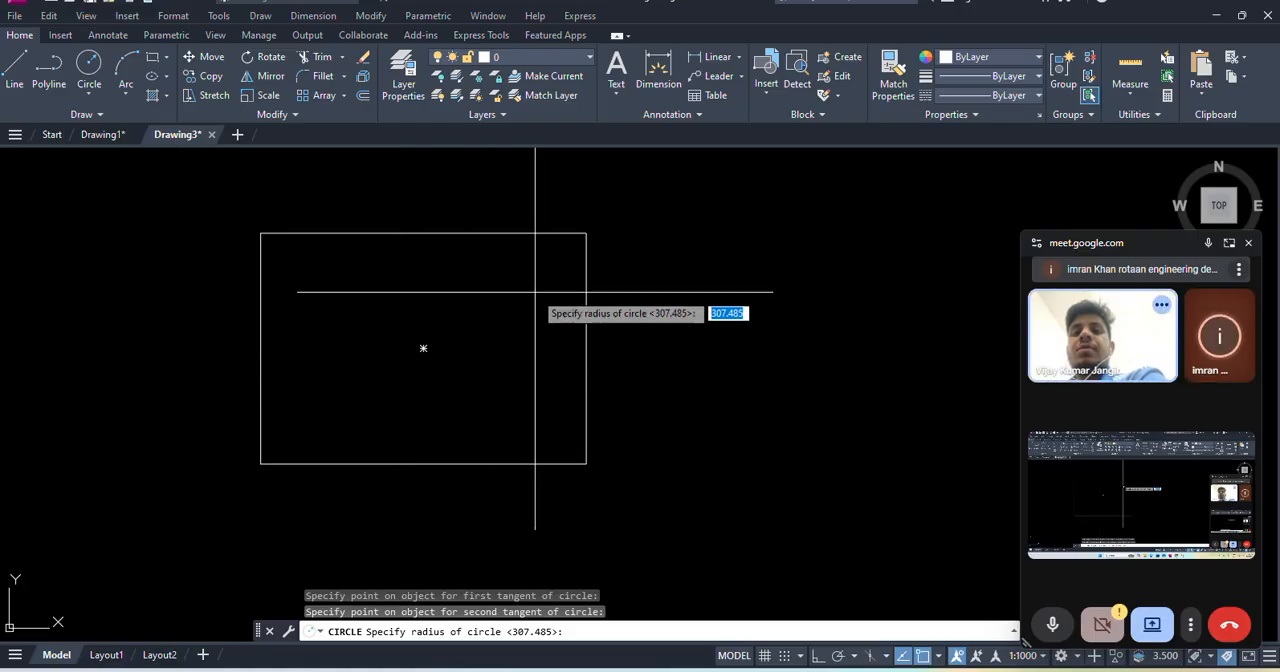
{"action": "key", "text": "Return"}
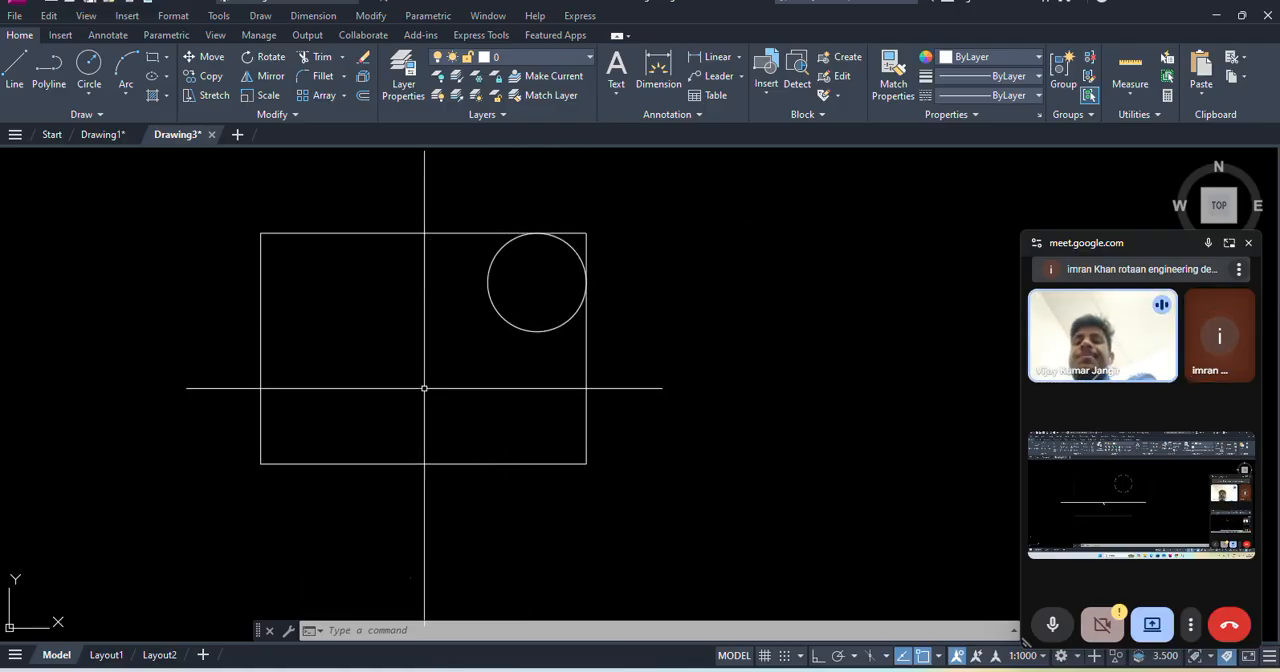
- Draw a Tan, Tan, Tan circle tangent to the rectangle's top, left and bottom edges
{"action": "left_click", "coordinate": [261, 16]}
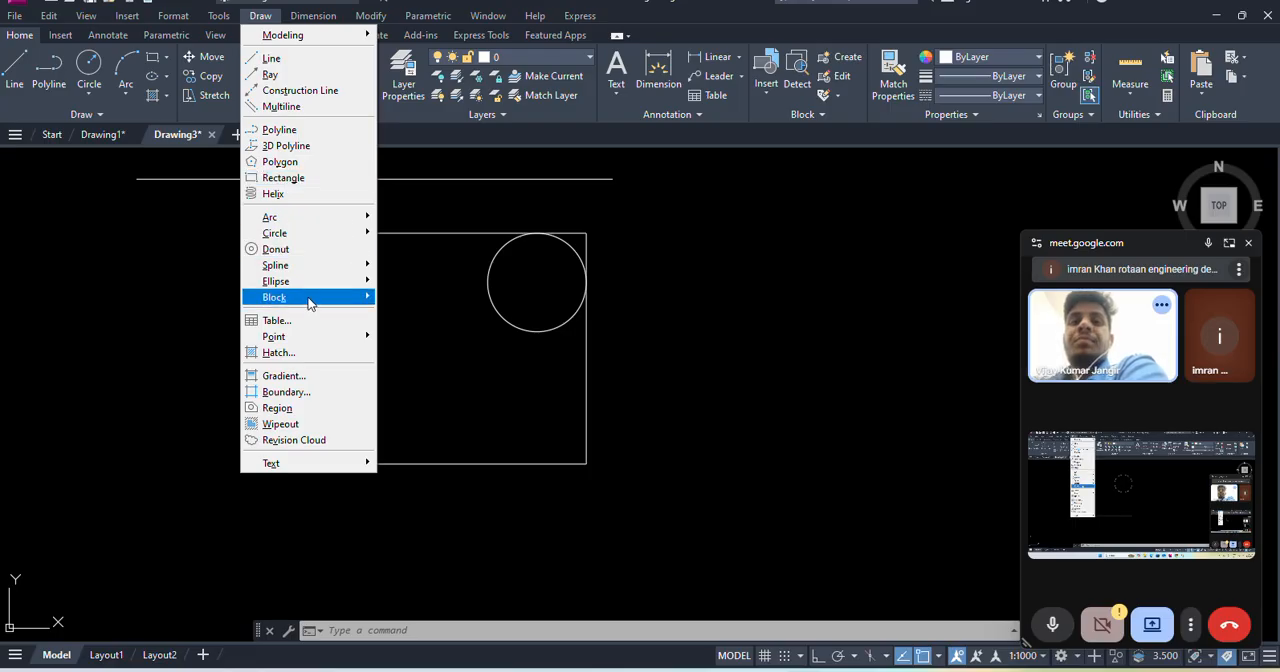
{"action": "mouse_move", "coordinate": [310, 234]}
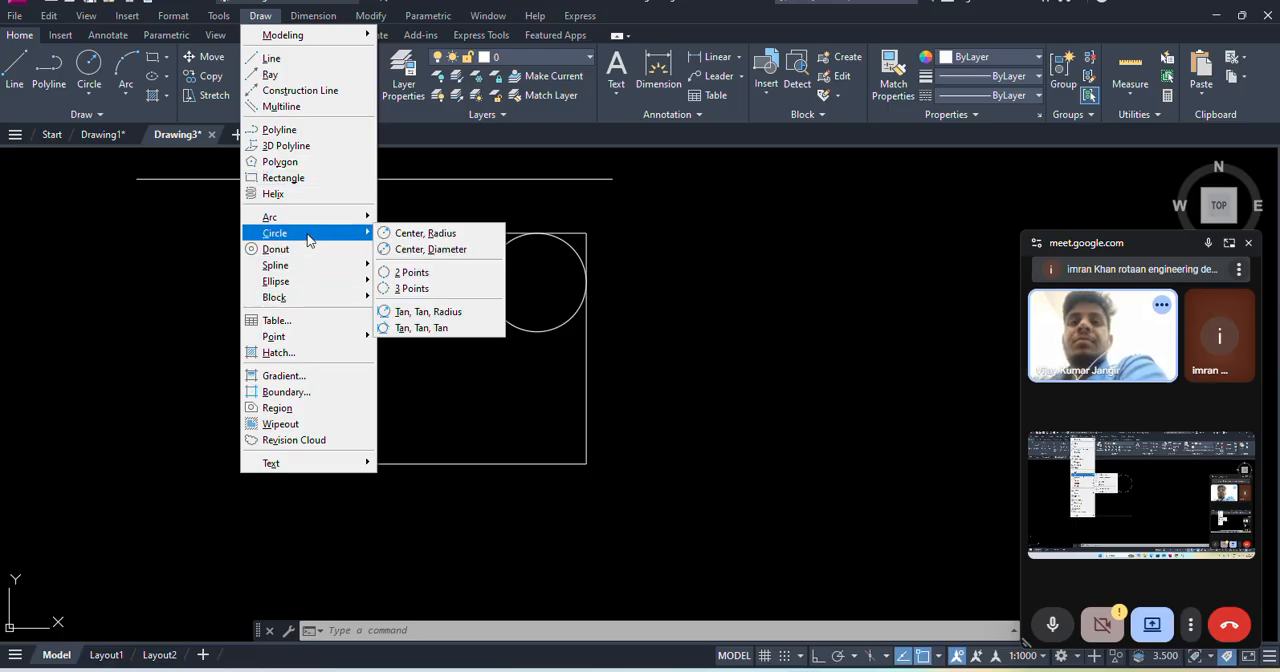
{"action": "left_click", "coordinate": [436, 329]}
{"action": "left_click", "coordinate": [386, 232]}
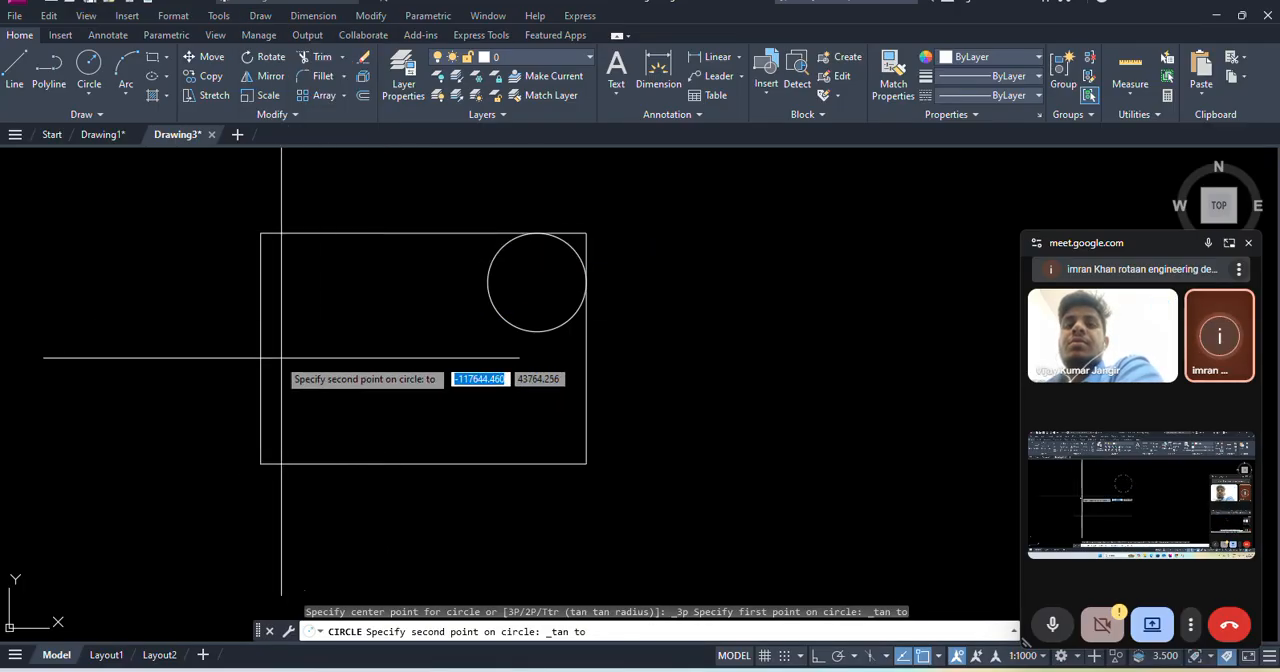
{"action": "left_click", "coordinate": [262, 336]}
{"action": "left_click", "coordinate": [402, 465]}
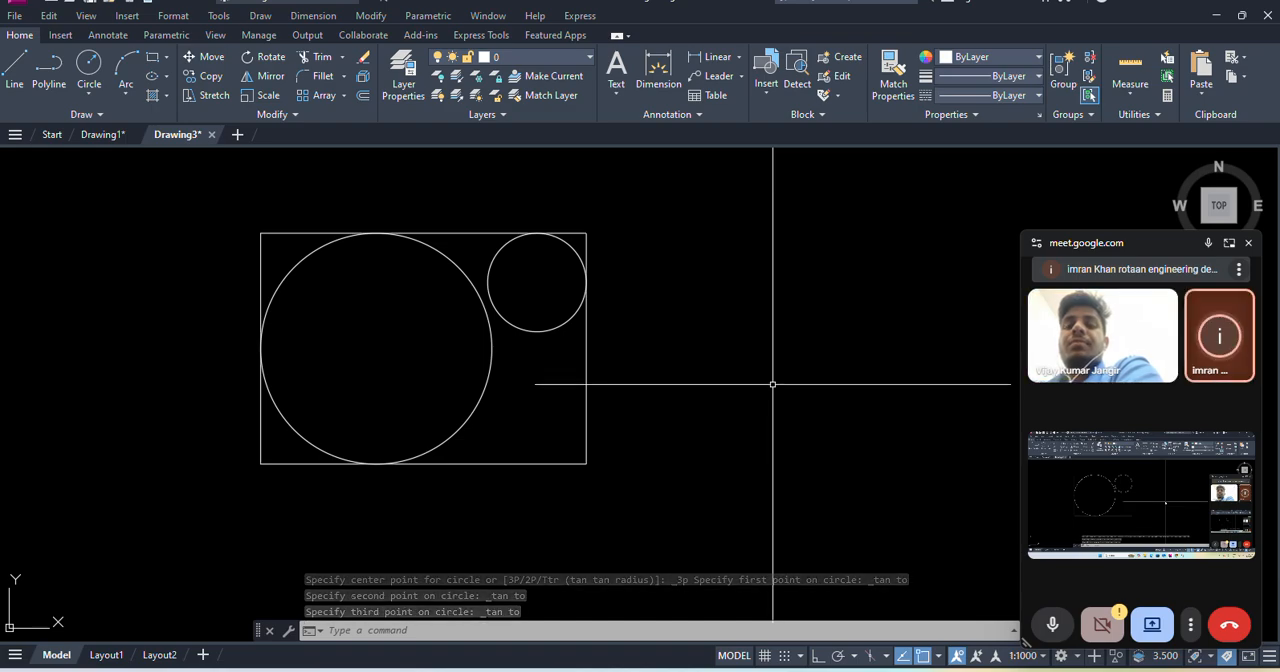
- Erase the rectangle together with both tangent circles
{"action": "left_click", "coordinate": [229, 205]}
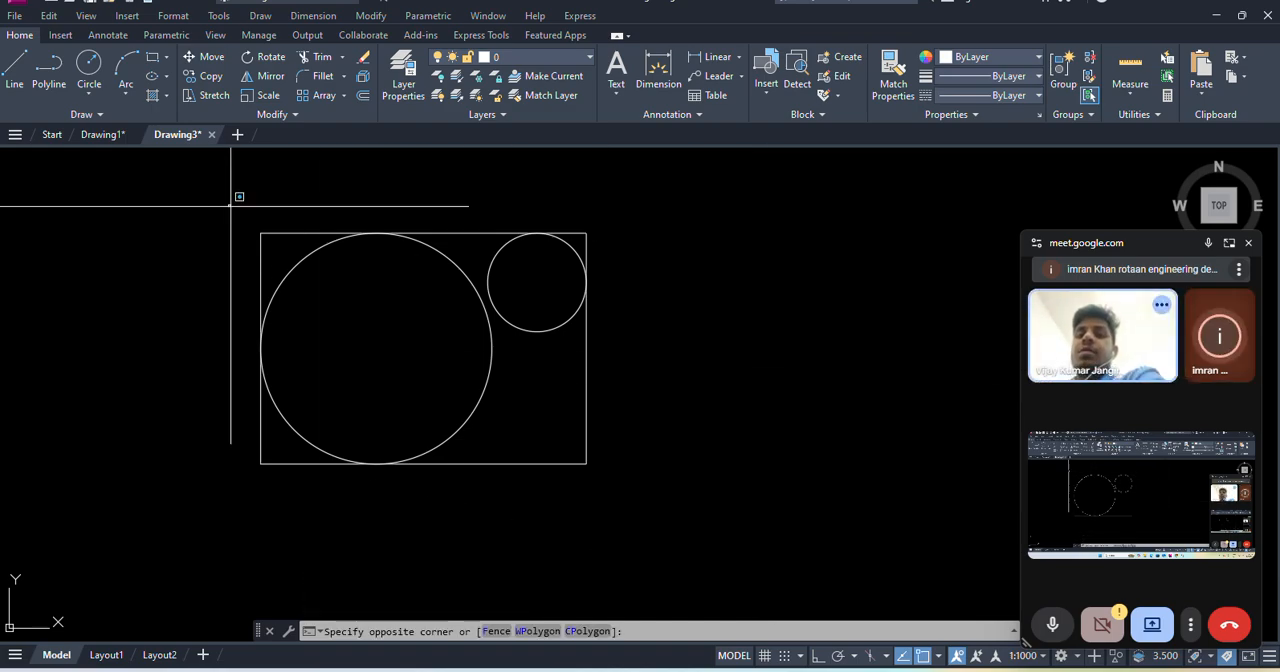
{"action": "left_click", "coordinate": [725, 518]}
{"action": "key", "text": "Delete"}
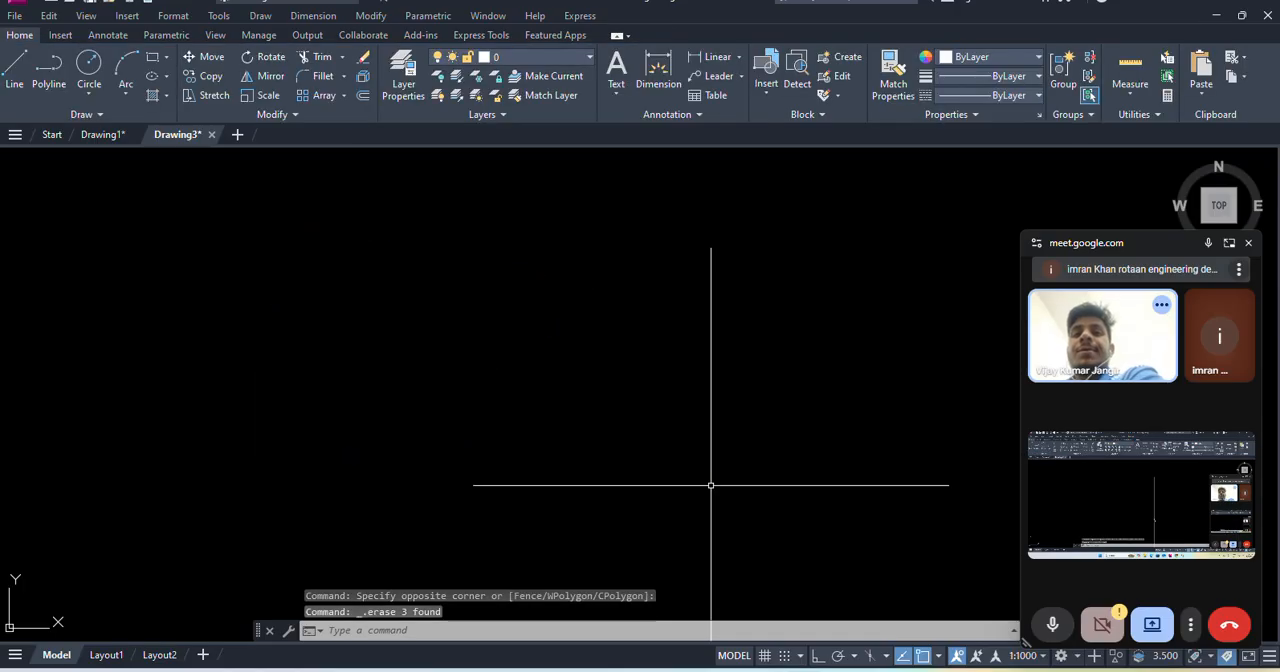
- Draw a freehand rectangle about 1074 wide and 706 high by picking two opposite corners
{"action": "left_click", "coordinate": [260, 15]}
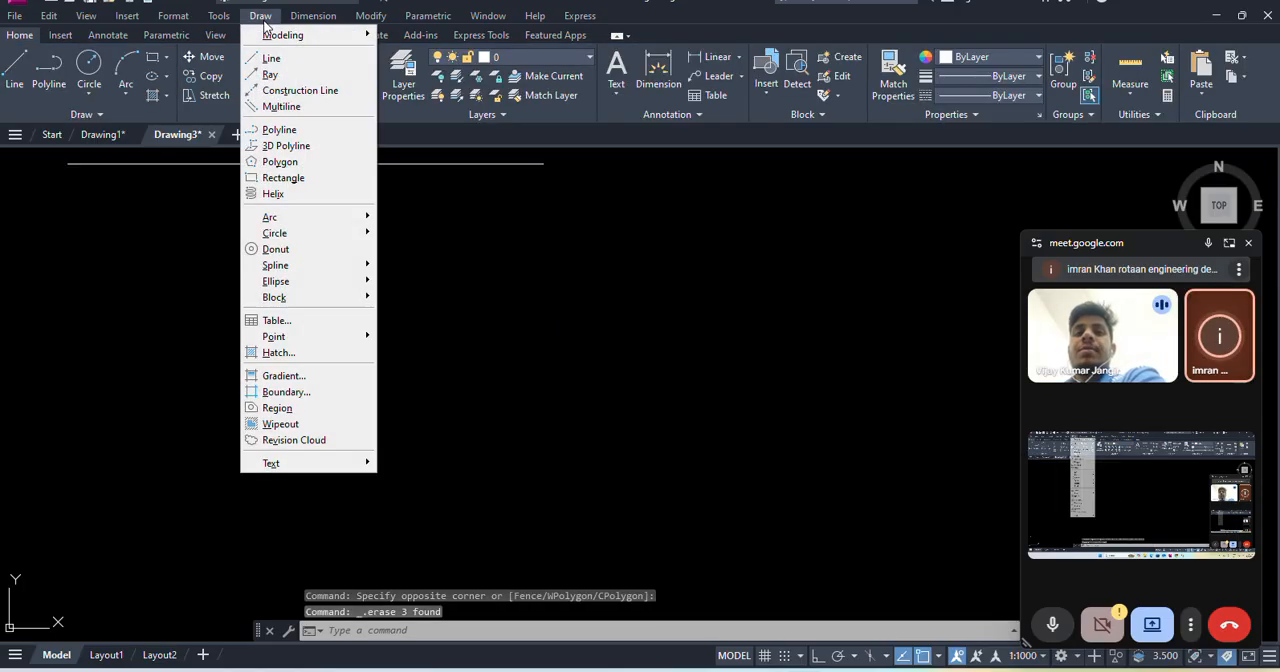
{"action": "left_click", "coordinate": [294, 182]}
{"action": "left_click", "coordinate": [292, 240]}
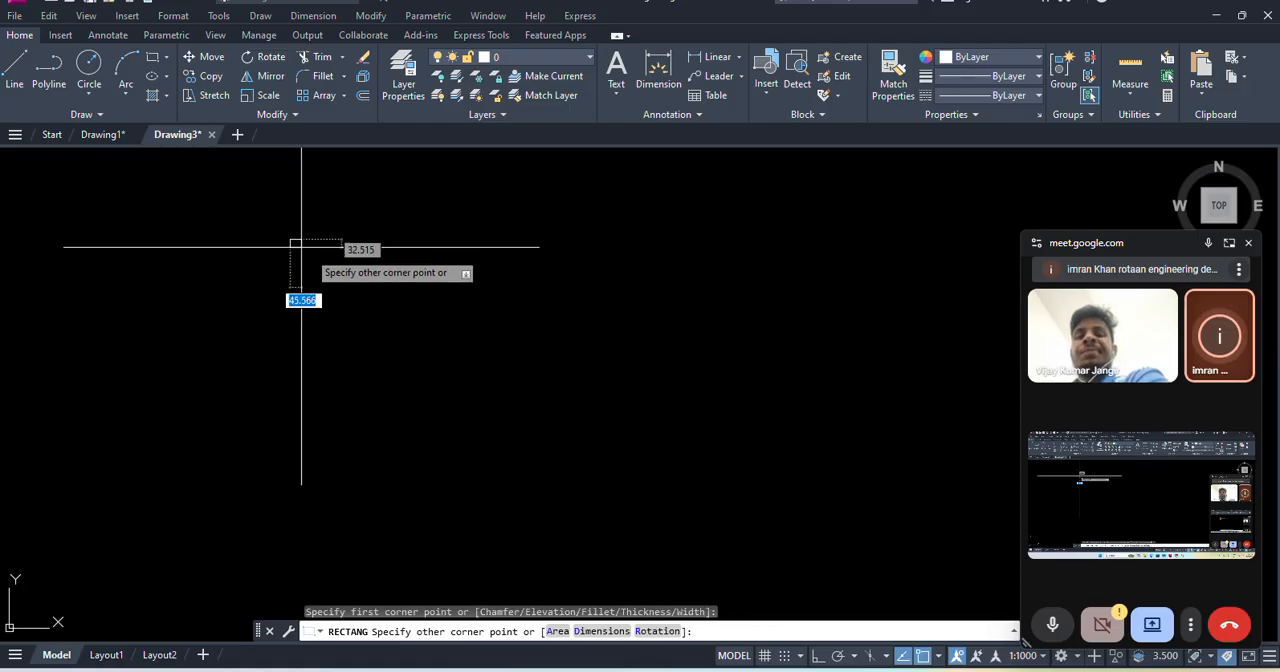
{"action": "left_click", "coordinate": [555, 413]}
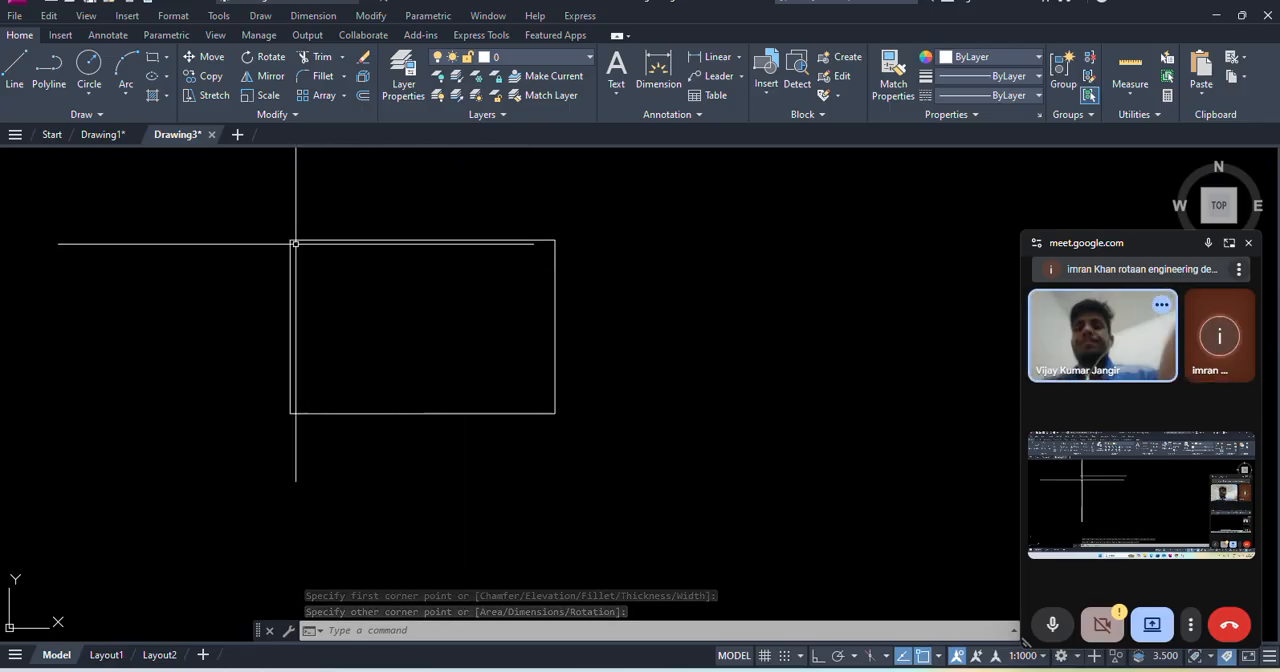
- Erase the freehand rectangle to empty the drawing area
{"action": "left_click", "coordinate": [595, 463]}
{"action": "left_click", "coordinate": [155, 187]}
{"action": "key", "text": "Delete"}
- Draw a rectangle using the Dimensions option with length 300 and width 400, extending down and right from its first corner
{"action": "left_click", "coordinate": [260, 15]}
{"action": "left_click", "coordinate": [302, 179]}
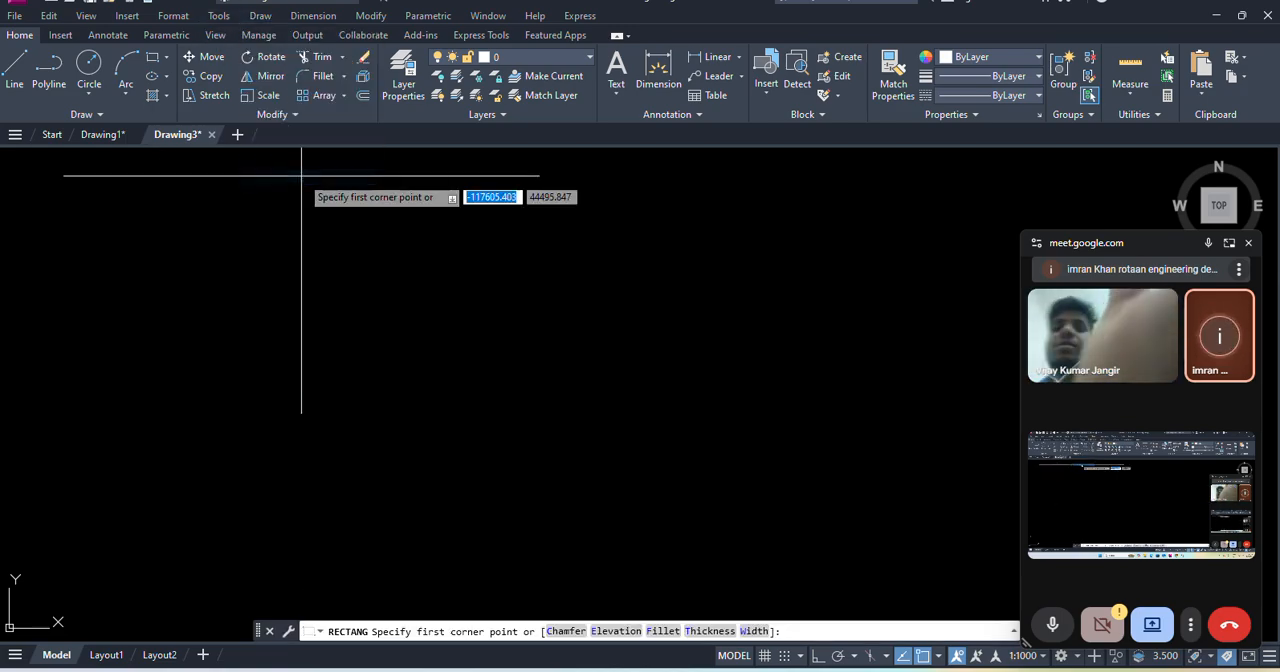
{"action": "left_click", "coordinate": [327, 243]}
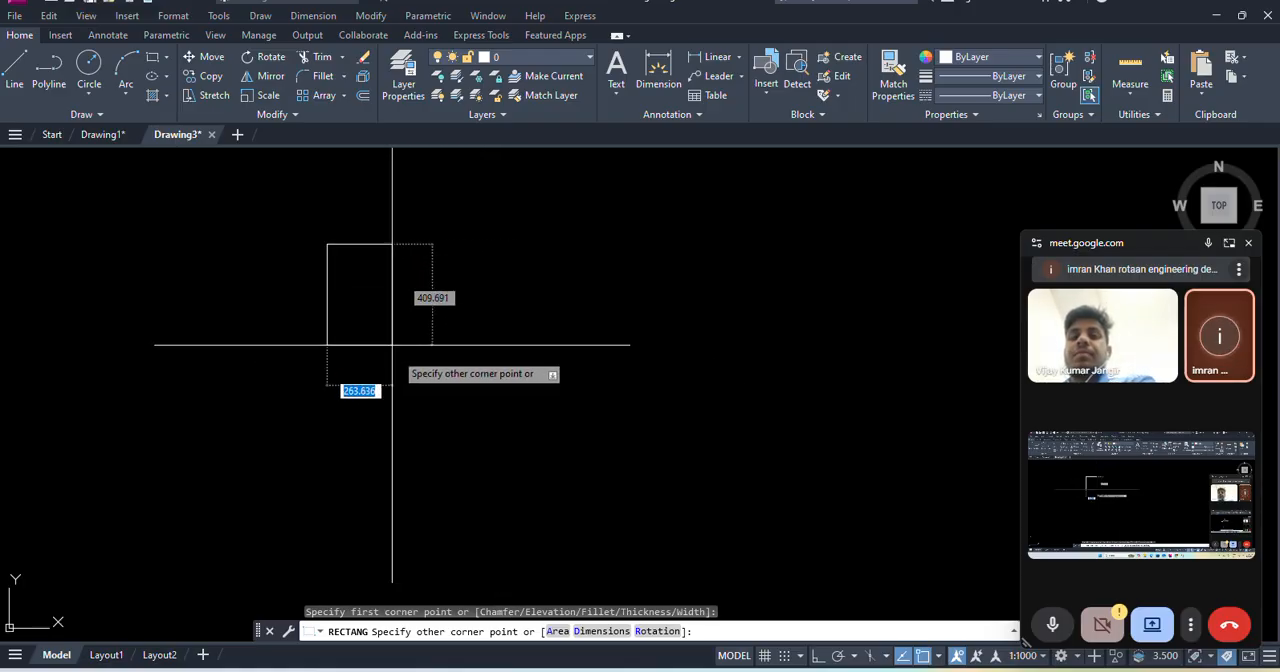
{"action": "left_click", "coordinate": [601, 631]}
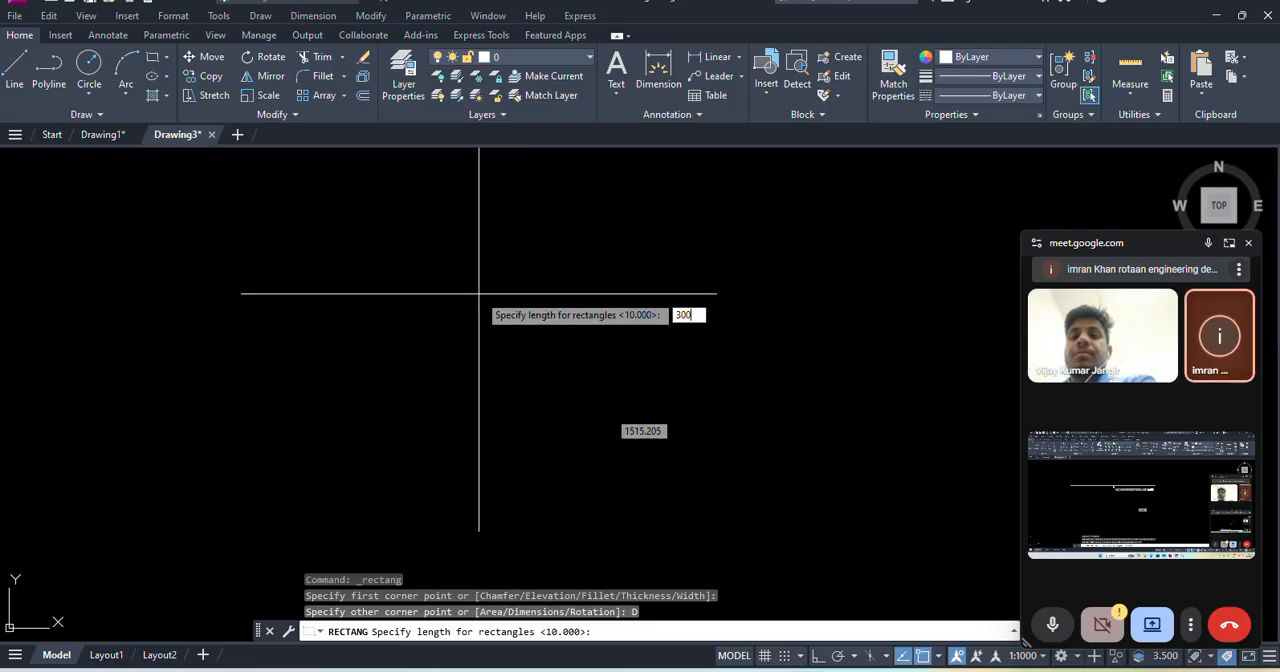
{"action": "type", "text": "300"}
{"action": "key", "text": "Return"}
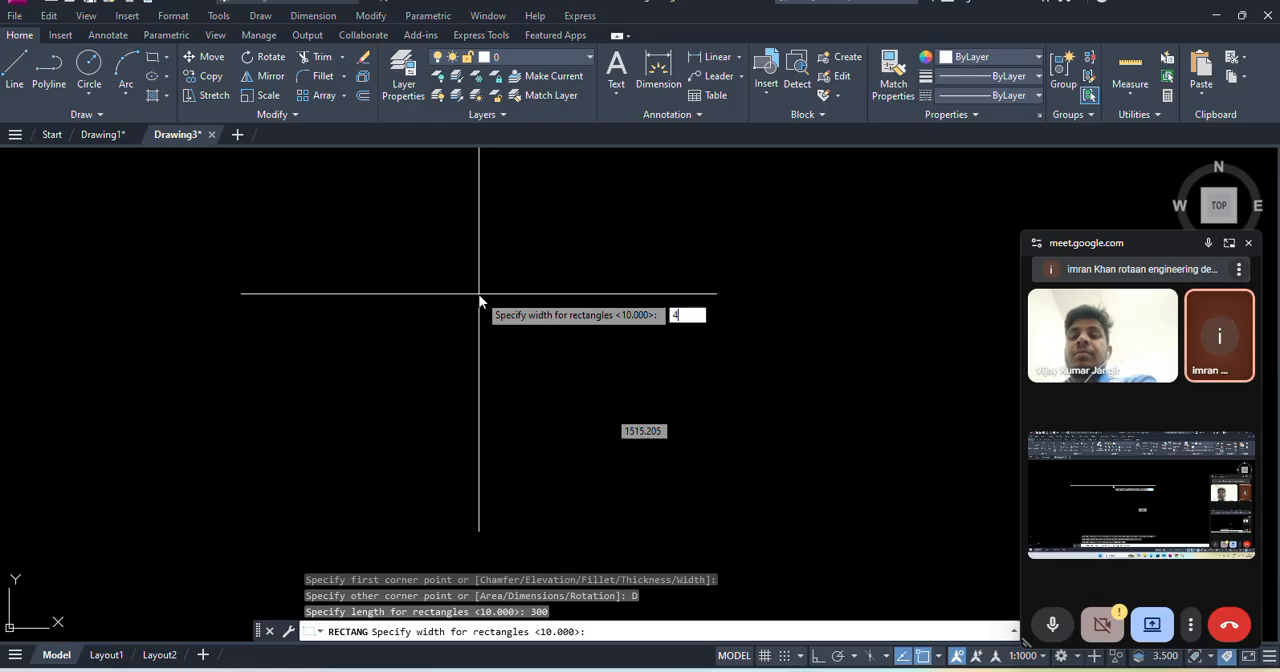
{"action": "key", "text": "Return"}
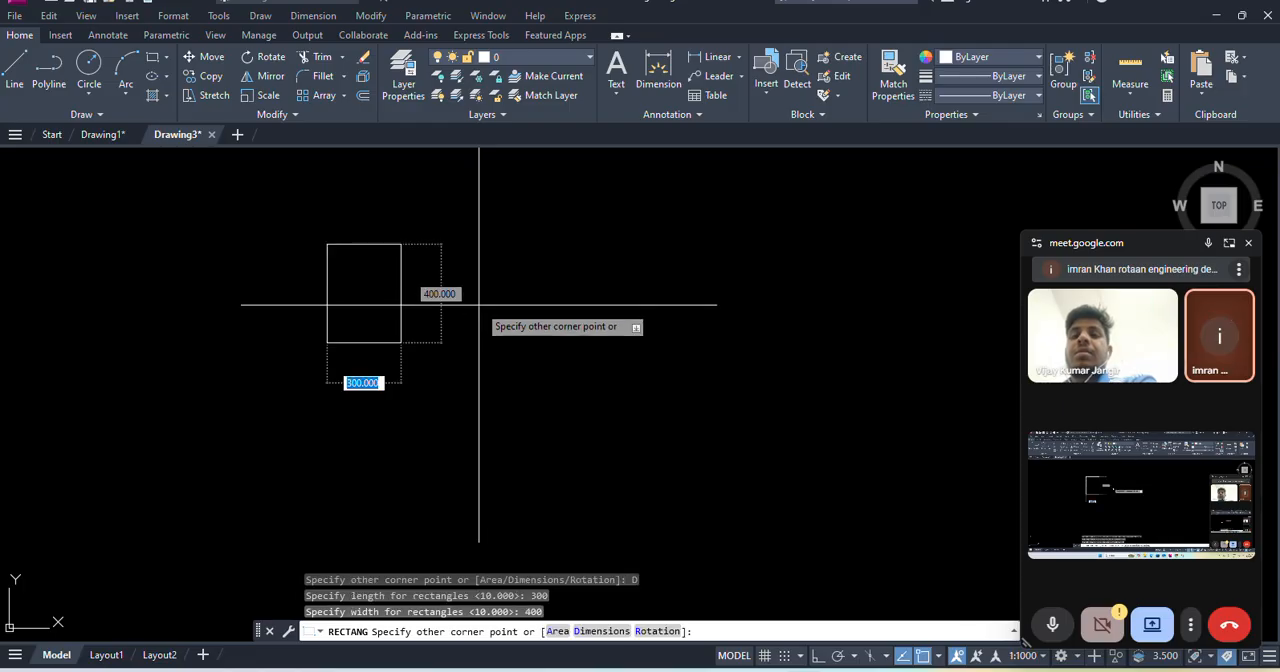
{"action": "left_click", "coordinate": [434, 294]}
- Add a vertical linear dimension to the rectangle's right edge, placed just outside it
{"action": "scroll", "coordinate": [380, 286], "scroll_direction": "up", "scroll_amount": 4}
{"action": "middle_click_drag", "start_coordinate": [360, 288], "coordinate": [380, 320]}
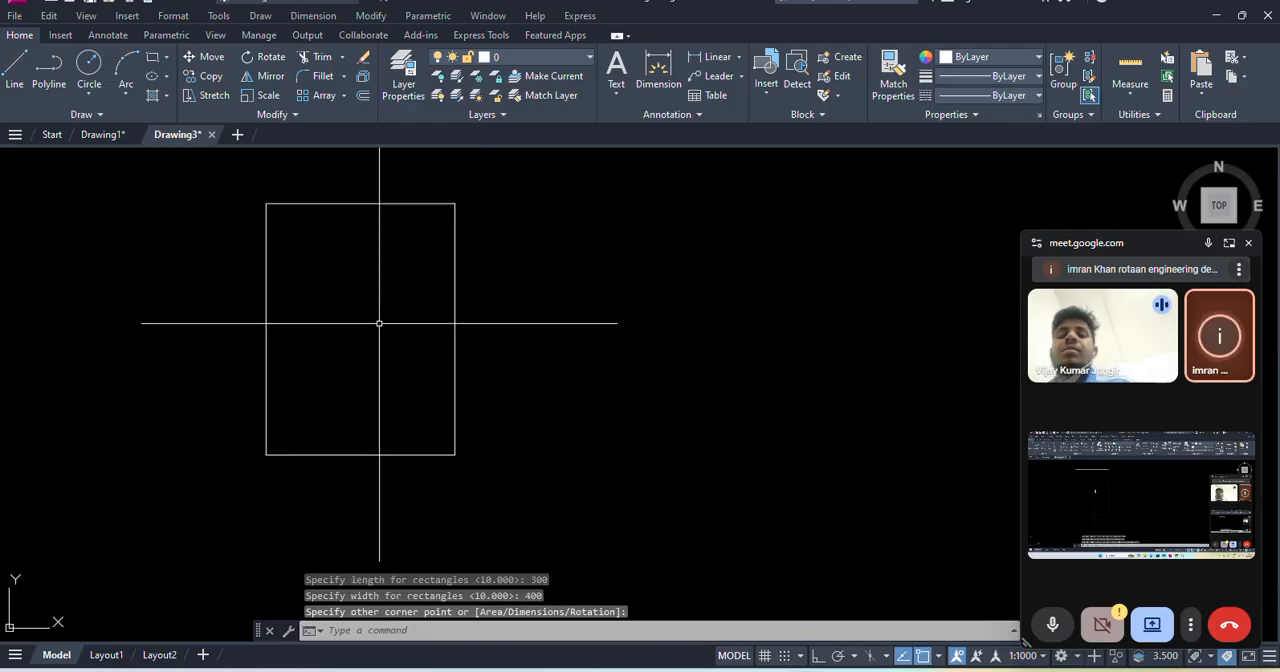
{"action": "left_click", "coordinate": [312, 16]}
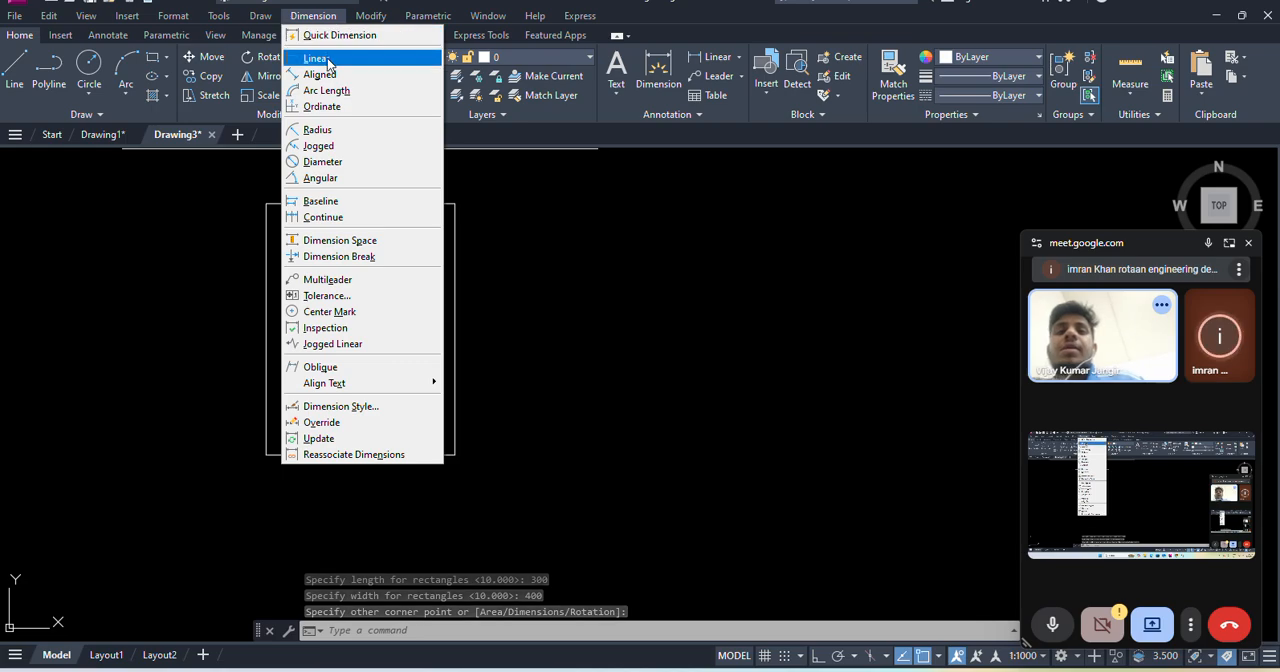
{"action": "left_click", "coordinate": [316, 56]}
{"action": "left_click", "coordinate": [455, 203]}
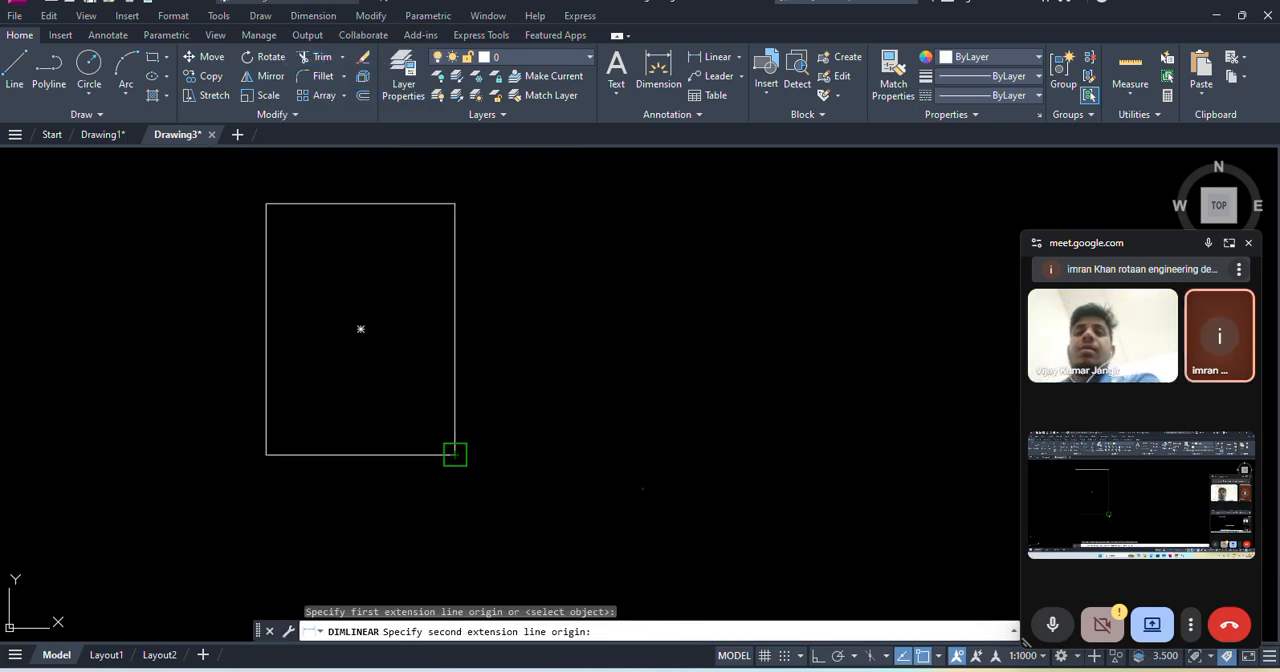
{"action": "left_click", "coordinate": [455, 454]}
{"action": "scroll", "coordinate": [490, 372], "scroll_direction": "up", "scroll_amount": 2}
{"action": "left_click", "coordinate": [489, 364]}
{"action": "scroll", "coordinate": [397, 303], "scroll_direction": "down", "scroll_amount": 2}
{"action": "middle_click_drag", "start_coordinate": [397, 303], "coordinate": [418, 403]}
{"action": "scroll", "coordinate": [418, 403], "scroll_direction": "down", "scroll_amount": 2}
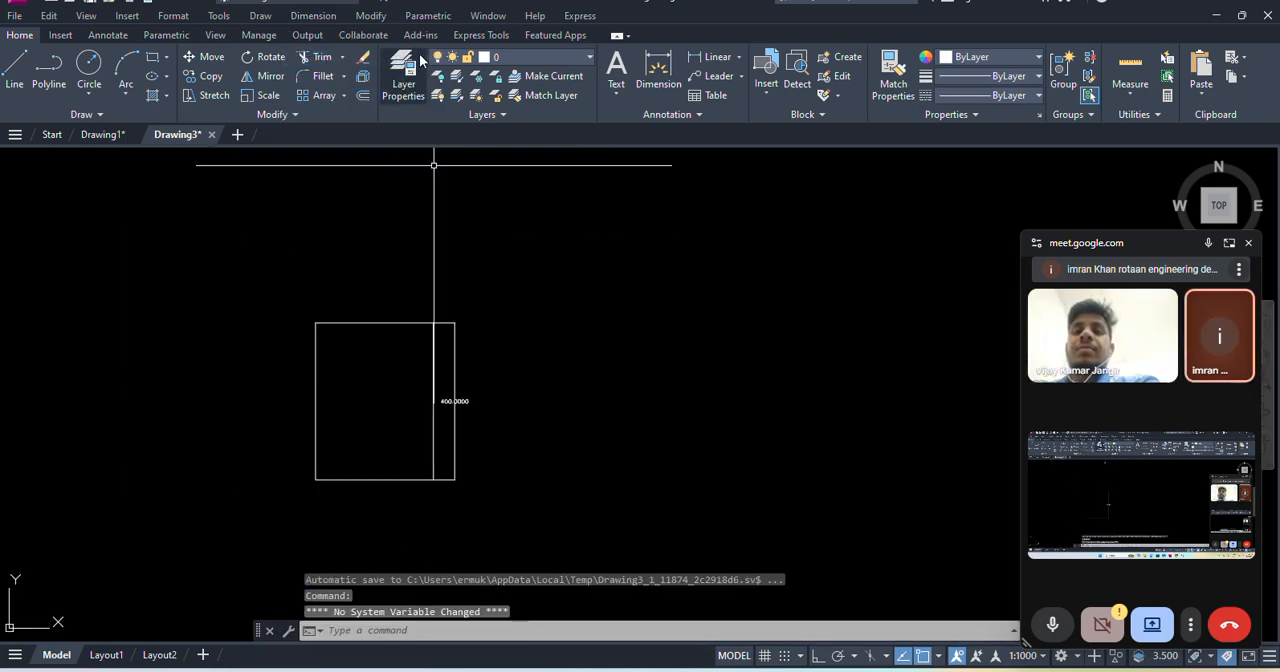
- Add a horizontal linear dimension to the rectangle's top edge, placed just above it
{"action": "left_click", "coordinate": [306, 17]}
{"action": "left_click", "coordinate": [318, 58]}
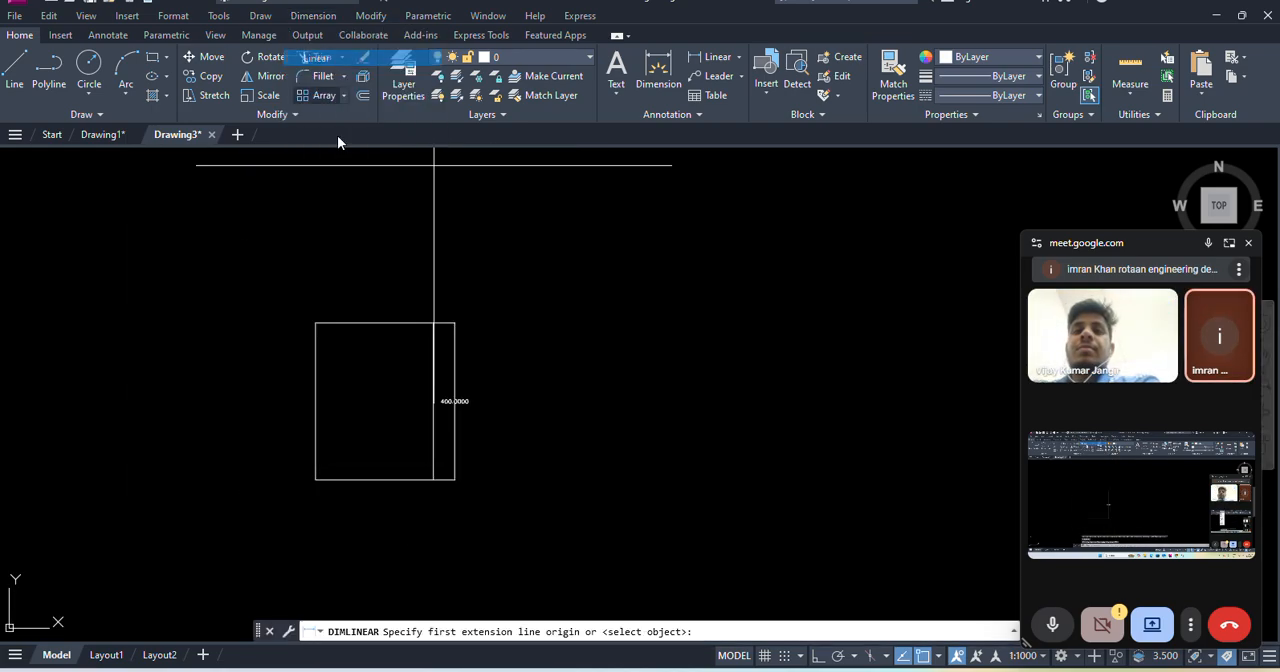
{"action": "left_click", "coordinate": [315, 322]}
{"action": "left_click", "coordinate": [455, 322]}
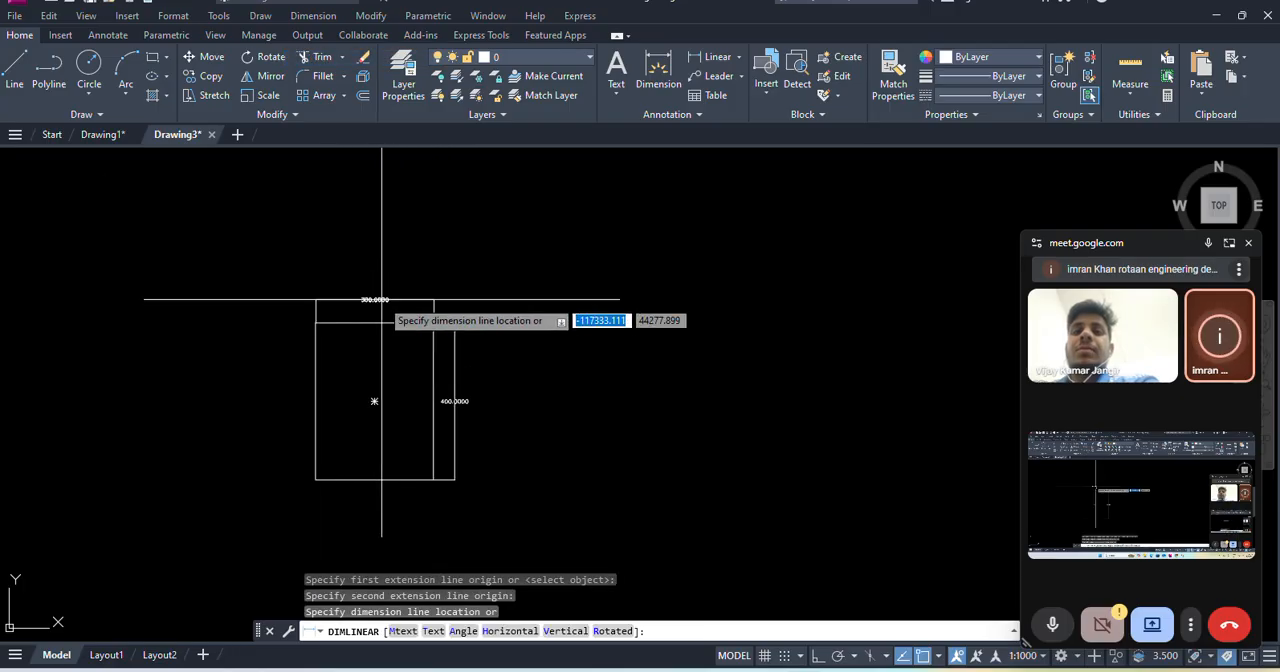
{"action": "left_click", "coordinate": [380, 299]}
{"action": "scroll", "coordinate": [381, 310], "scroll_direction": "up", "scroll_amount": 4}
{"action": "scroll", "coordinate": [381, 310], "scroll_direction": "down", "scroll_amount": 2}
{"action": "middle_click_drag", "start_coordinate": [400, 343], "coordinate": [418, 296]}
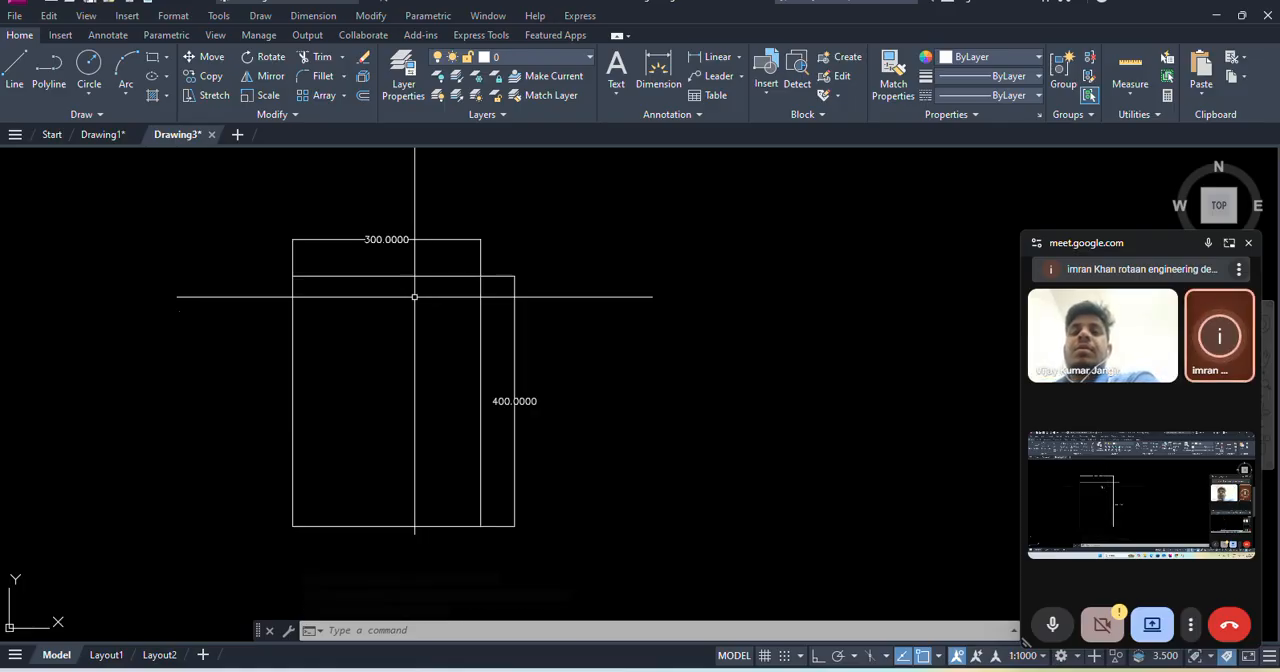
- Erase the 300 by 400 rectangle while keeping its two dimensions
{"action": "scroll", "coordinate": [463, 320], "scroll_direction": "down", "scroll_amount": 2}
{"action": "middle_click_drag", "start_coordinate": [568, 297], "coordinate": [489, 299]}
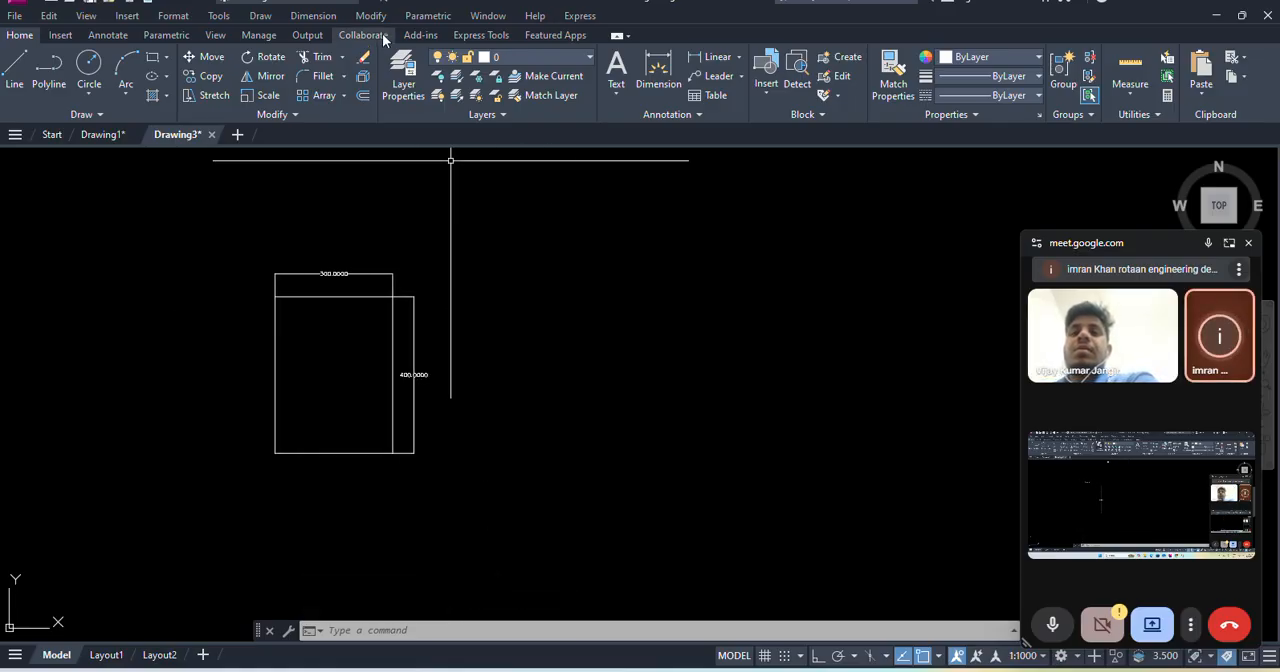
{"action": "left_click", "coordinate": [376, 17]}
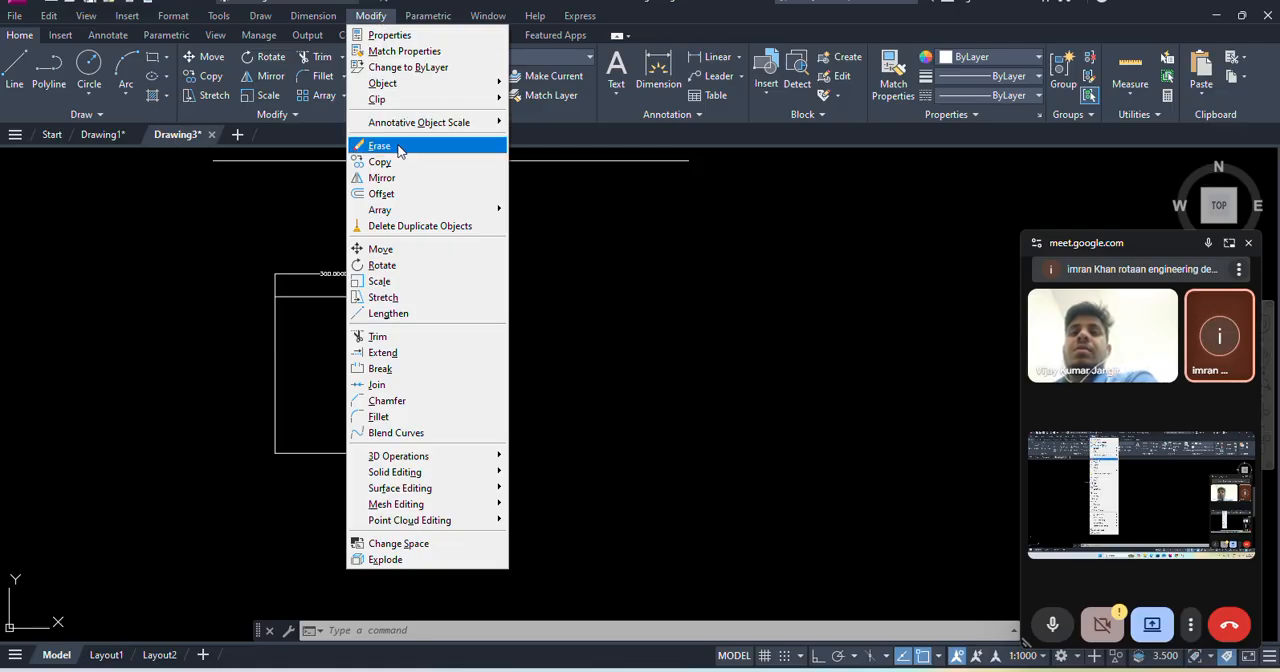
{"action": "left_click", "coordinate": [380, 147]}
{"action": "left_click", "coordinate": [376, 295]}
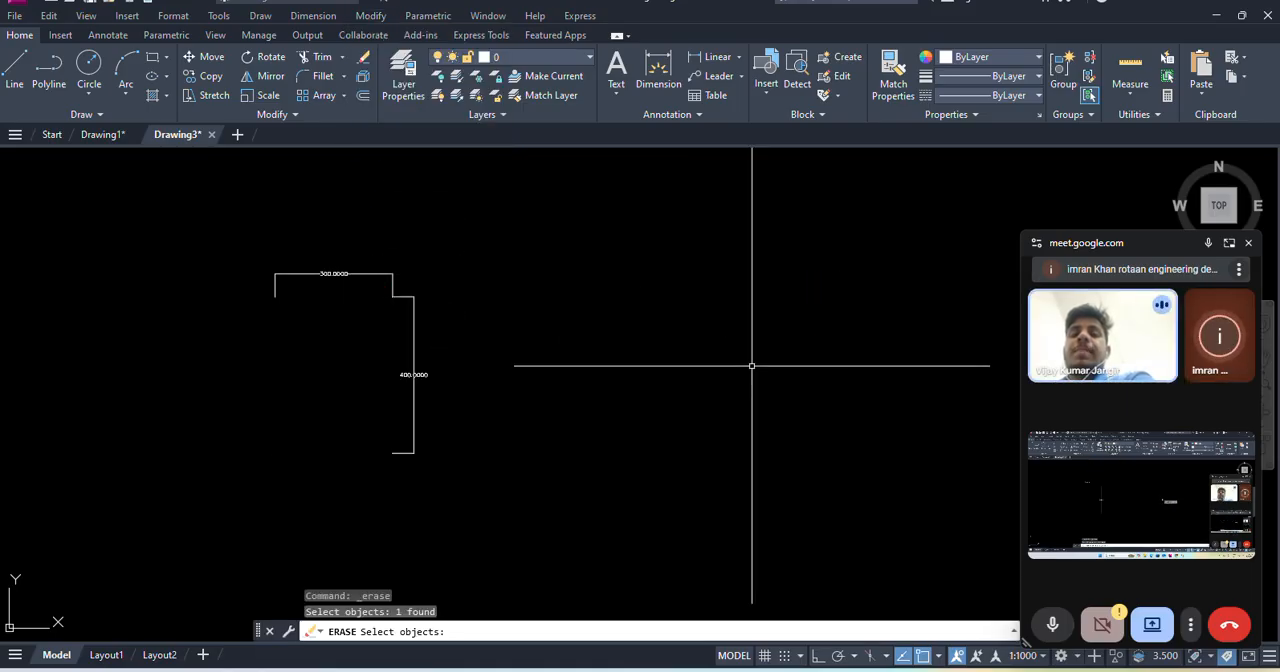
{"action": "key", "text": "Return"}
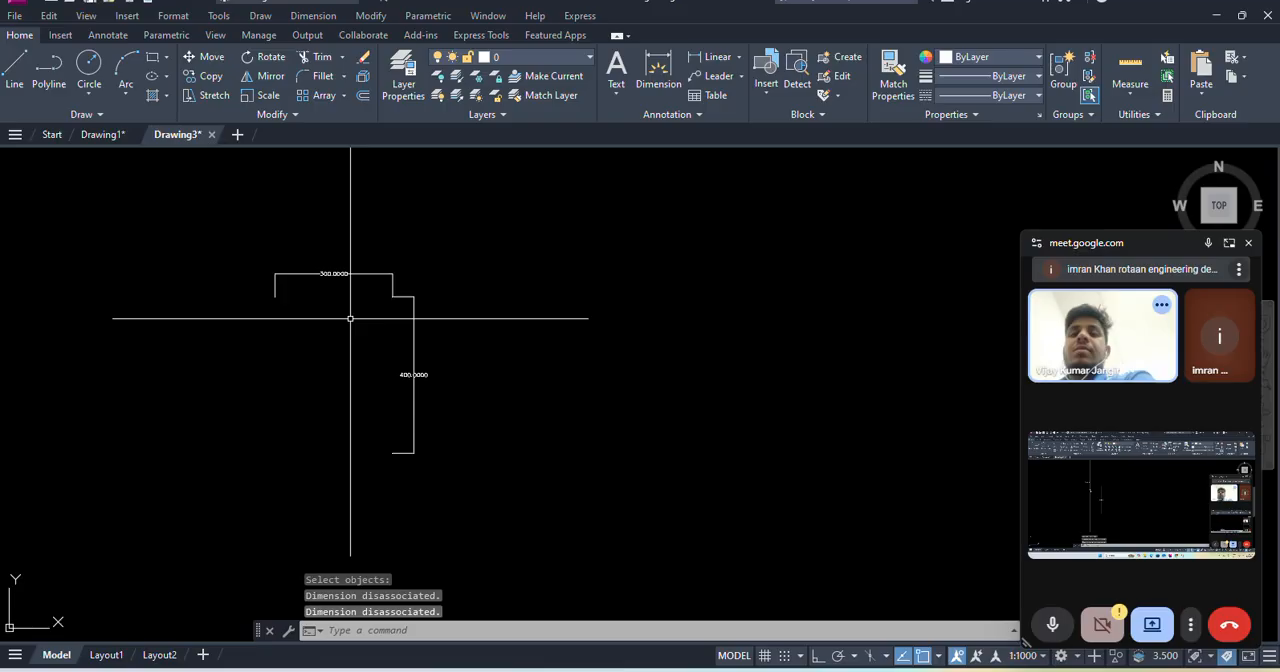
- Undo the rectangle's erasure, redo it, and undo it once more to restore the rectangle
{"action": "left_click", "coordinate": [371, 16]}
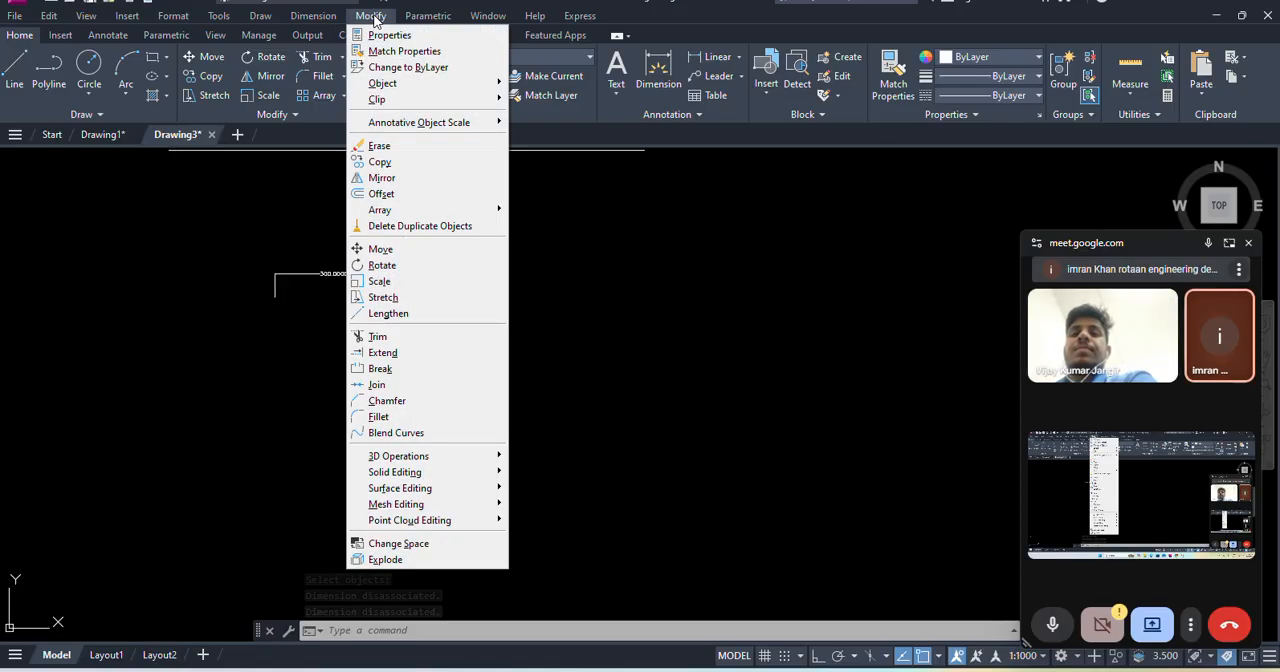
{"action": "left_click", "coordinate": [380, 162]}
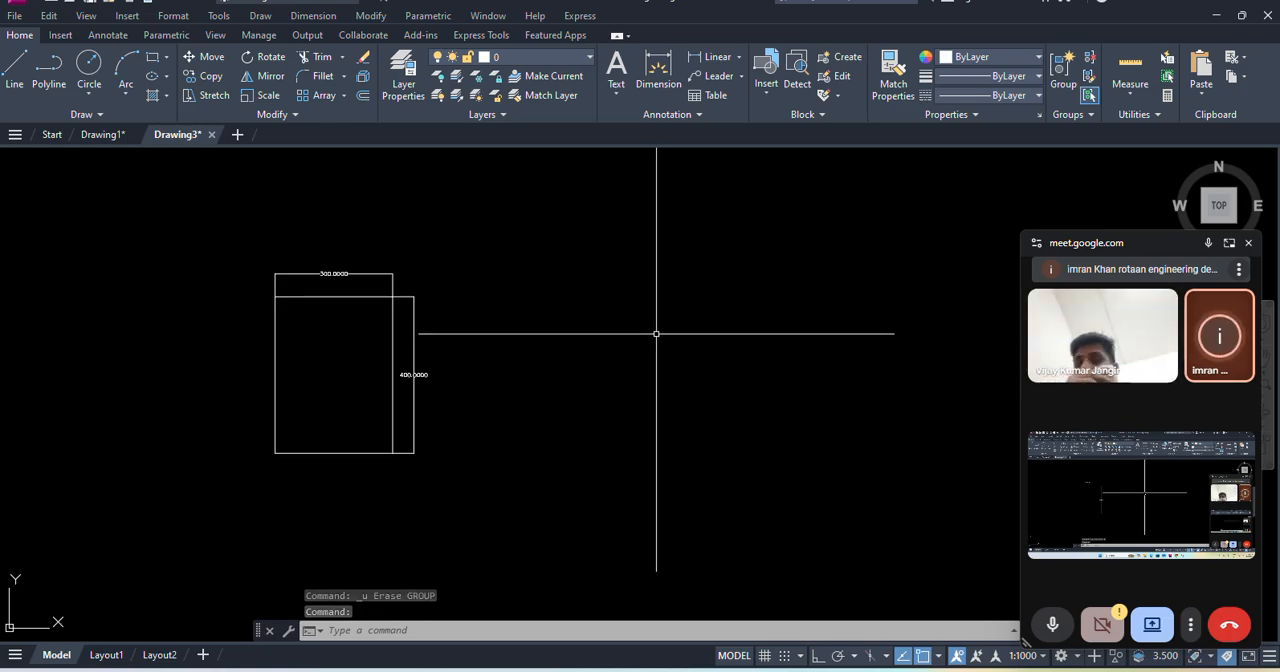
{"action": "key", "text": "ctrl+y"}
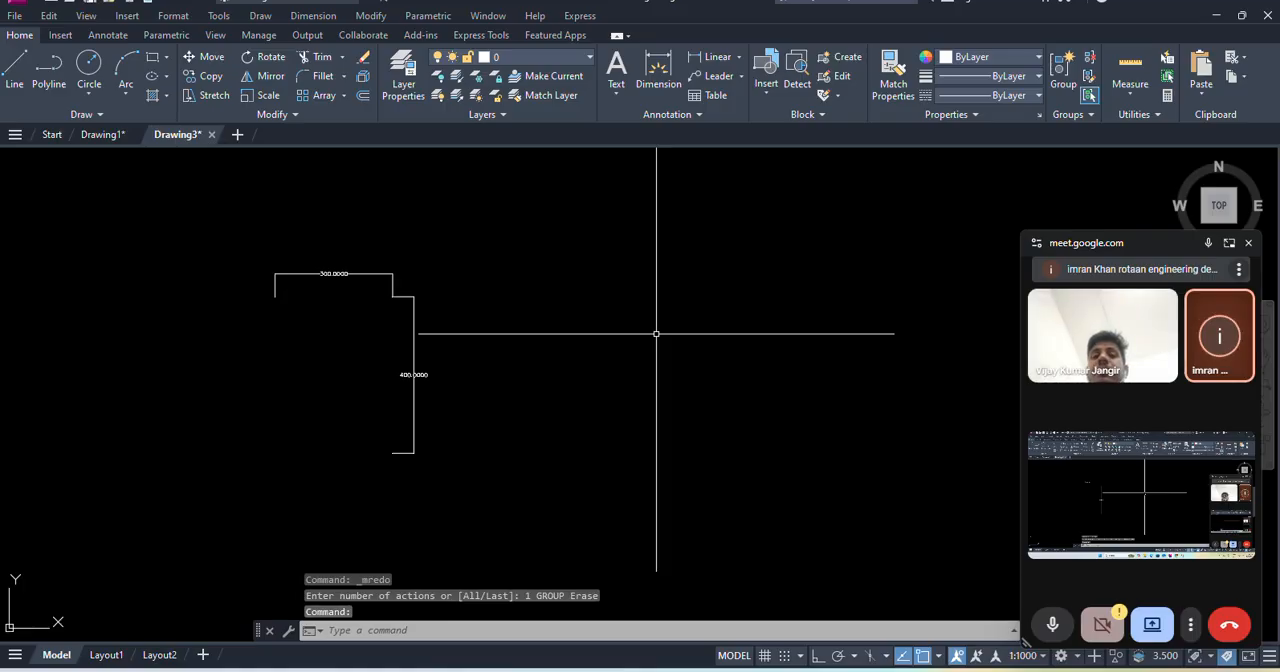
{"action": "key", "text": "ctrl+z"}
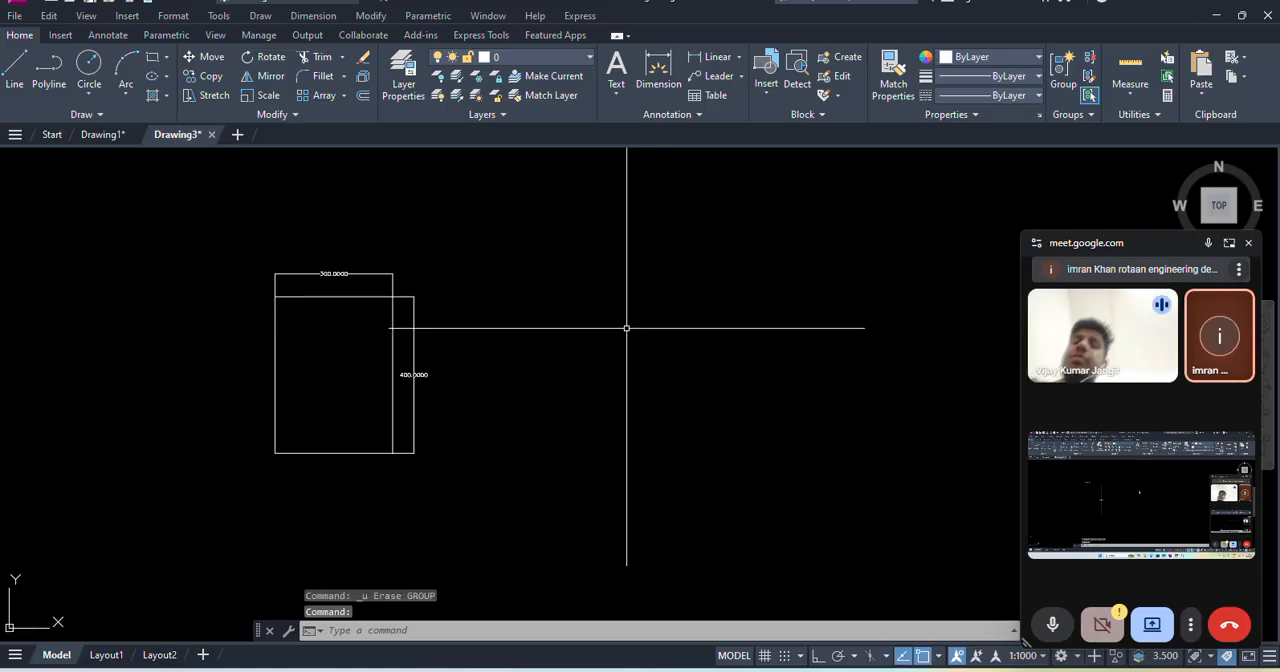
- Copy the rectangle with both dimensions from its lower-left corner to a point about 765 units directly right
{"action": "left_click", "coordinate": [372, 18]}
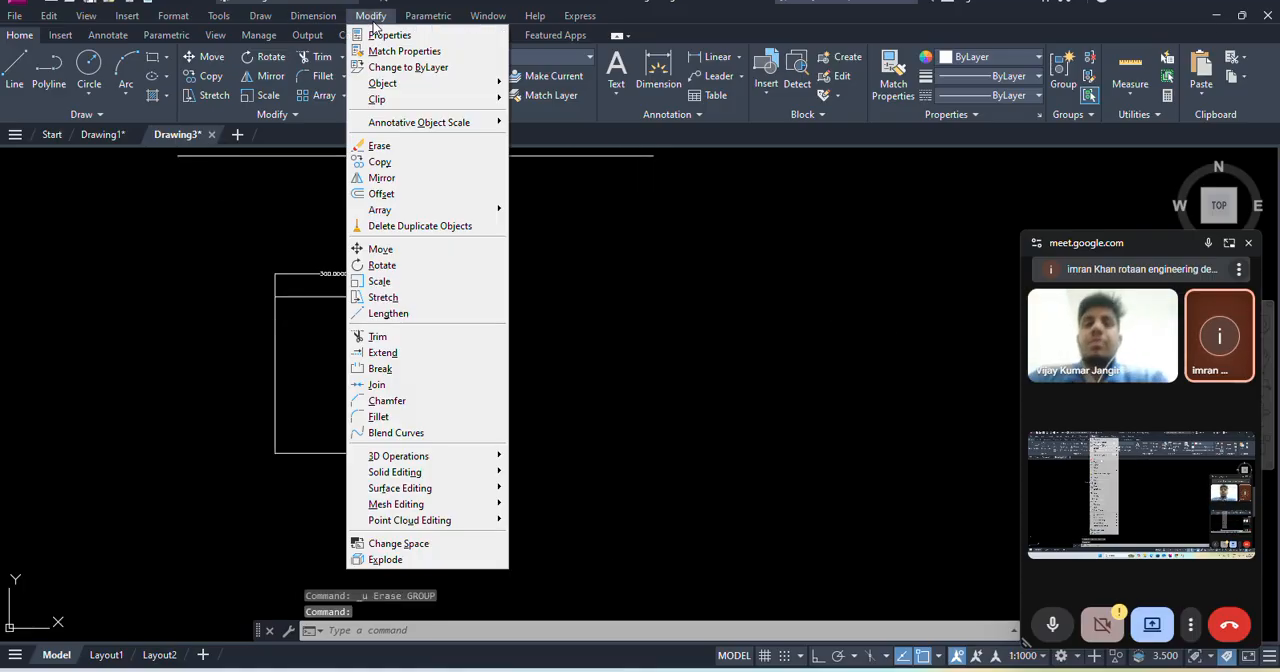
{"action": "left_click", "coordinate": [380, 162]}
{"action": "left_click", "coordinate": [172, 228]}
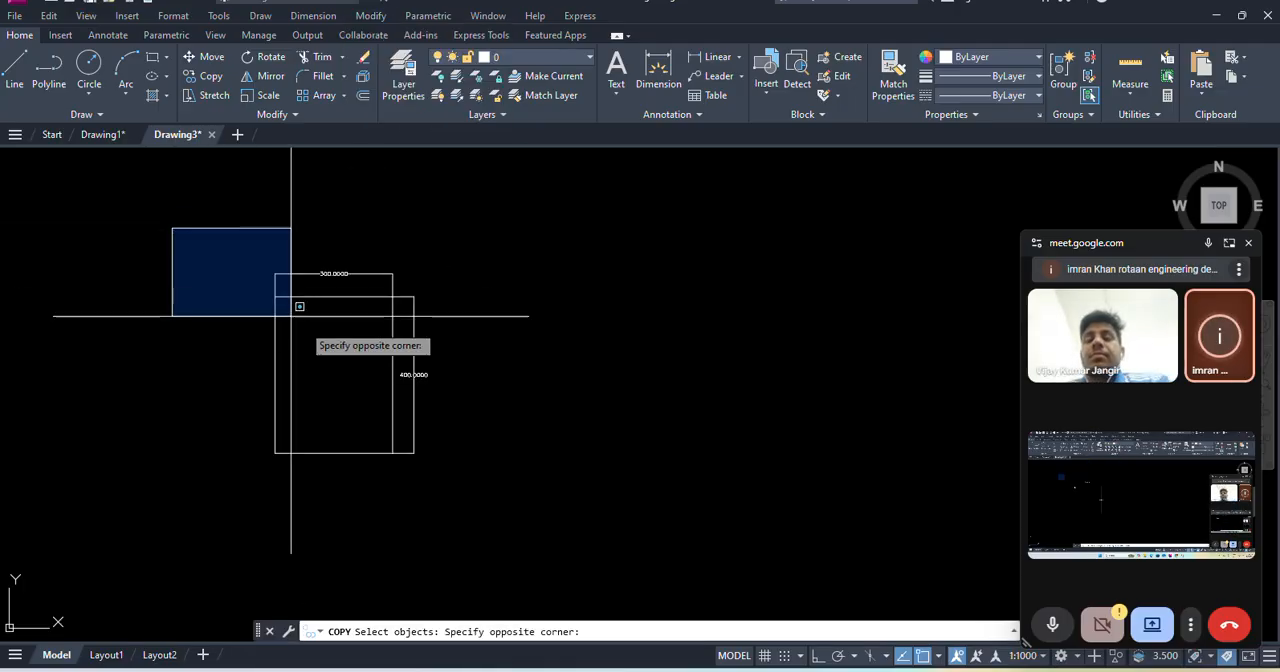
{"action": "left_click", "coordinate": [505, 500]}
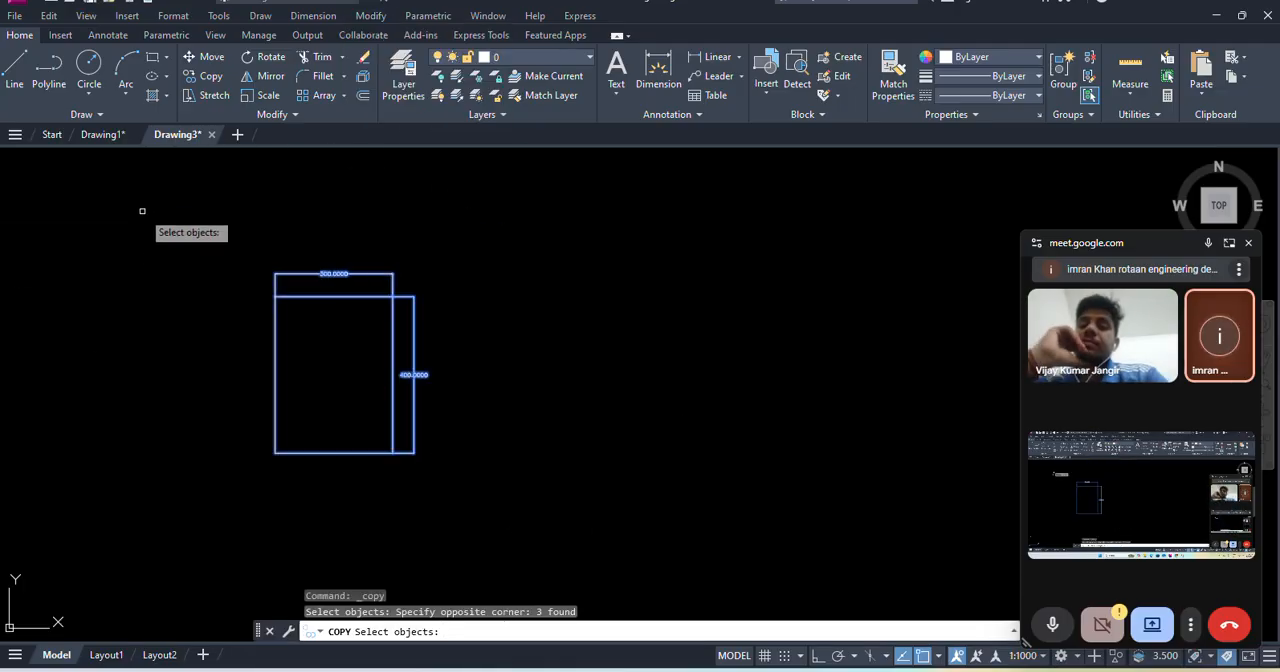
{"action": "left_click", "coordinate": [546, 491]}
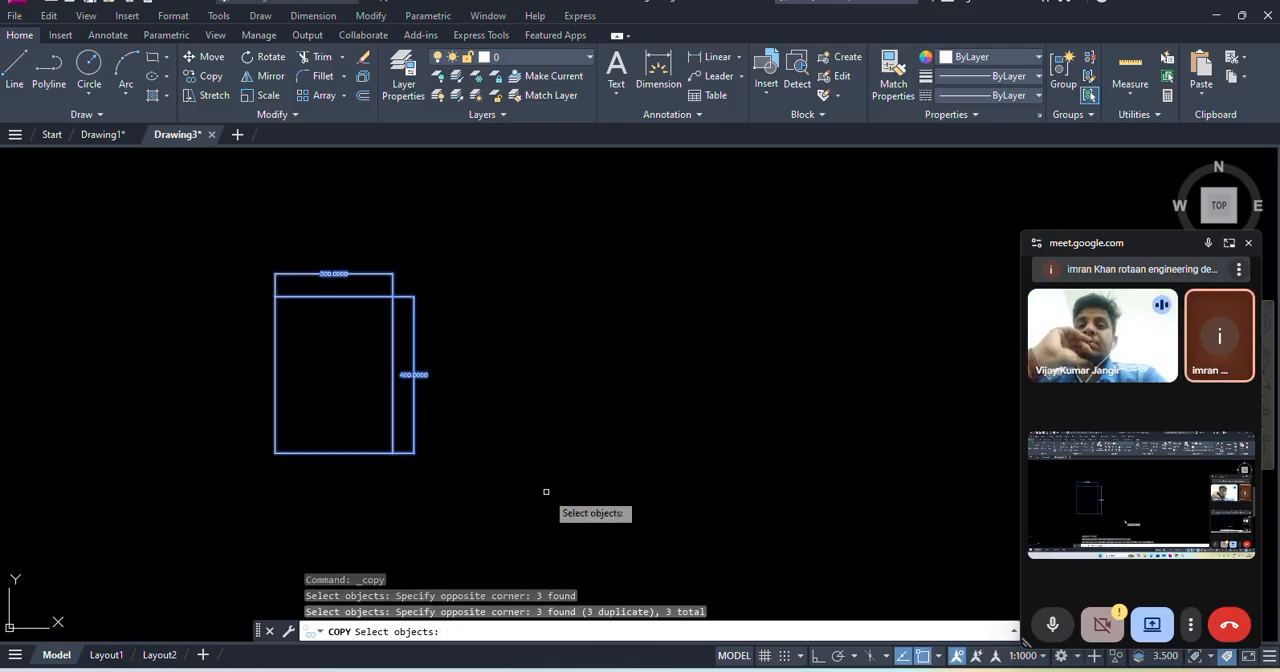
{"action": "key", "text": "Return"}
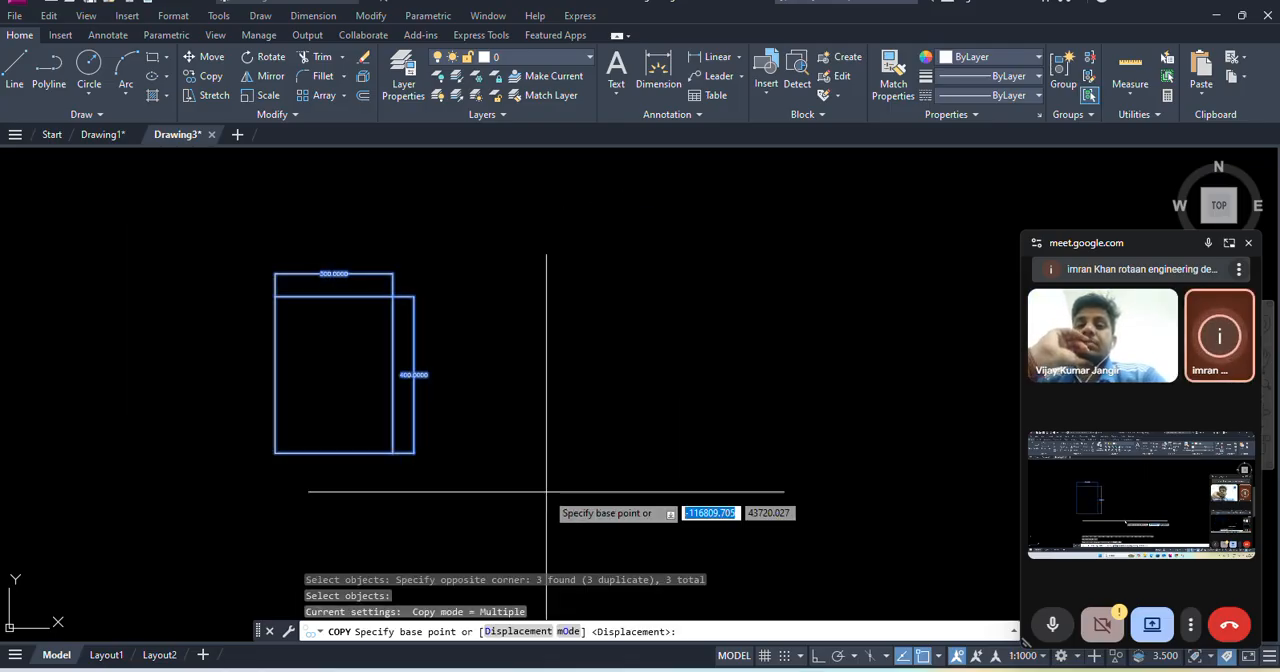
{"action": "left_click", "coordinate": [275, 452]}
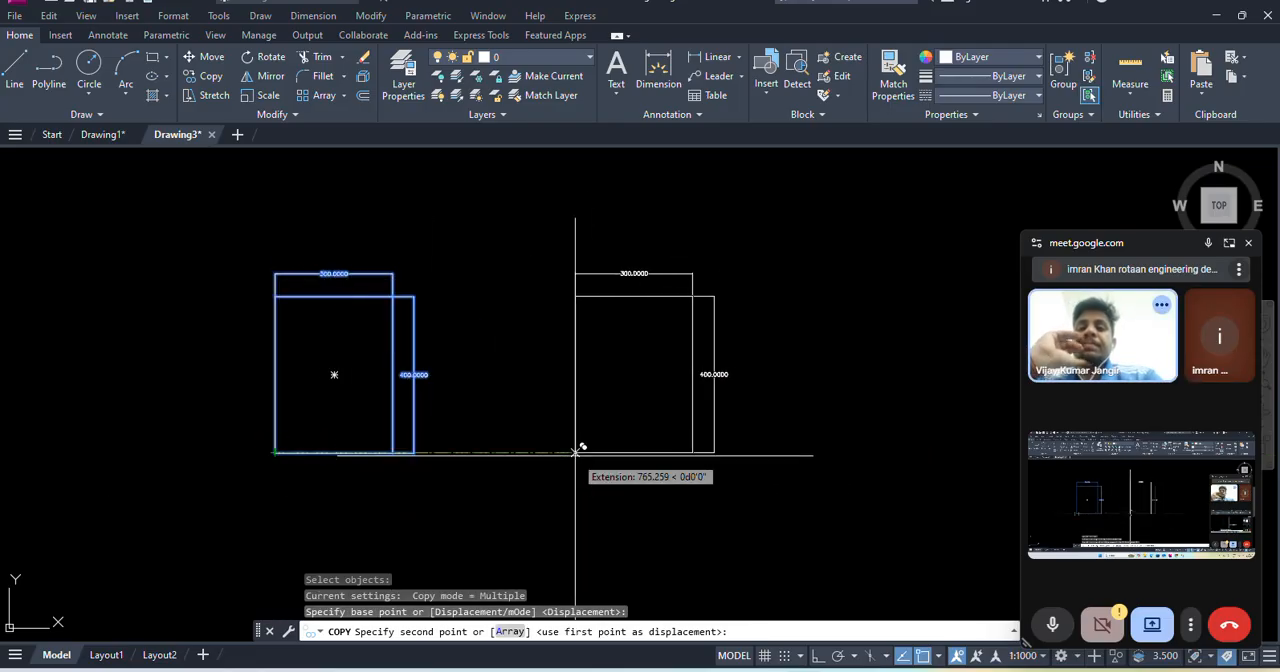
{"action": "left_click", "coordinate": [575, 453]}
{"action": "scroll", "coordinate": [534, 434], "scroll_direction": "down", "scroll_amount": 3}
- Place three more copies further right along the lower row and three above them, then end the Copy command
{"action": "left_click", "coordinate": [576, 441]}
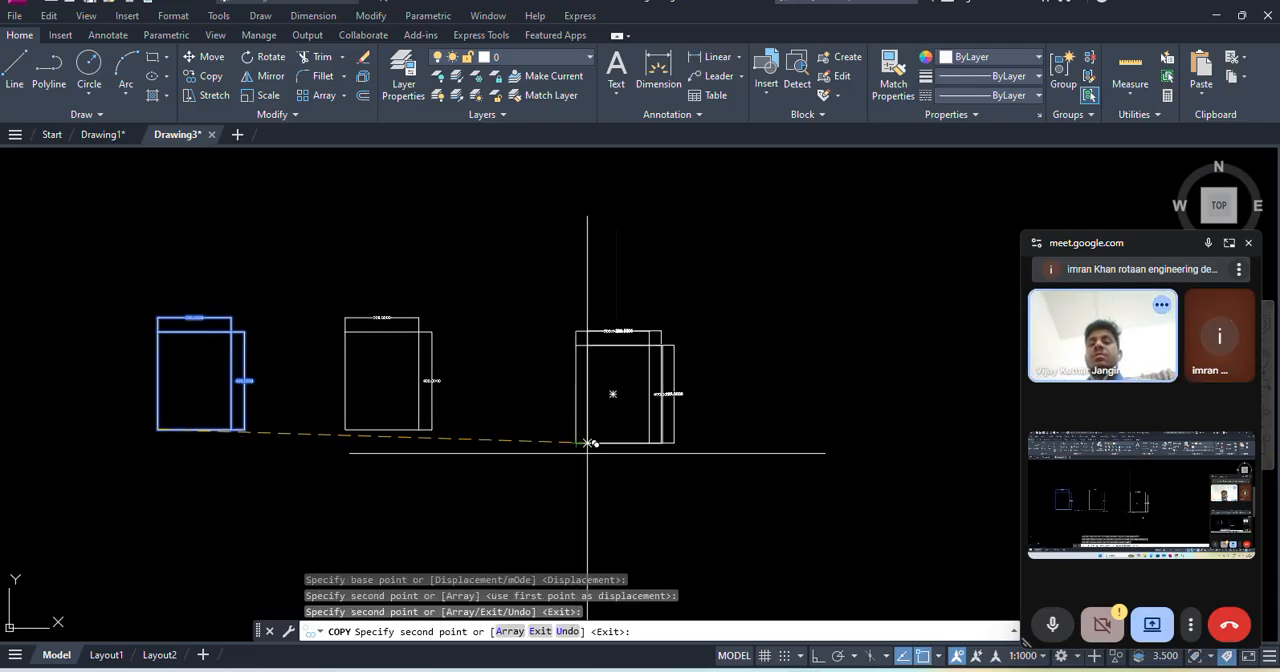
{"action": "left_click", "coordinate": [724, 441]}
{"action": "left_click", "coordinate": [866, 434]}
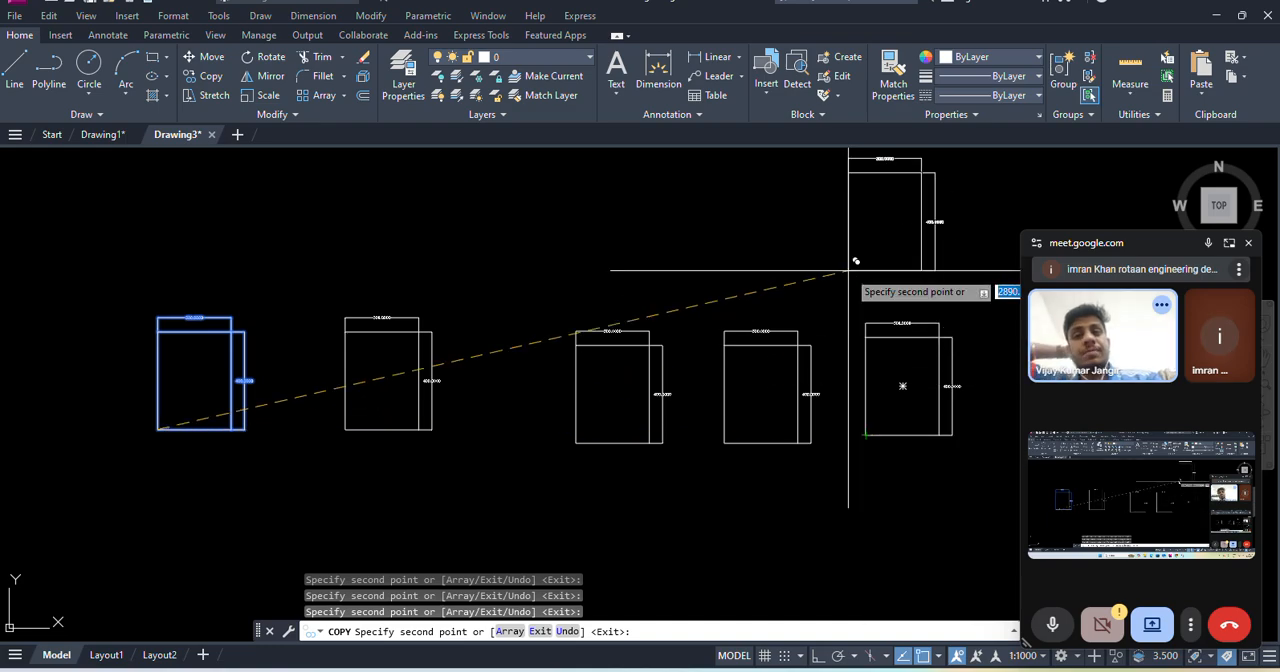
{"action": "left_click", "coordinate": [638, 270]}
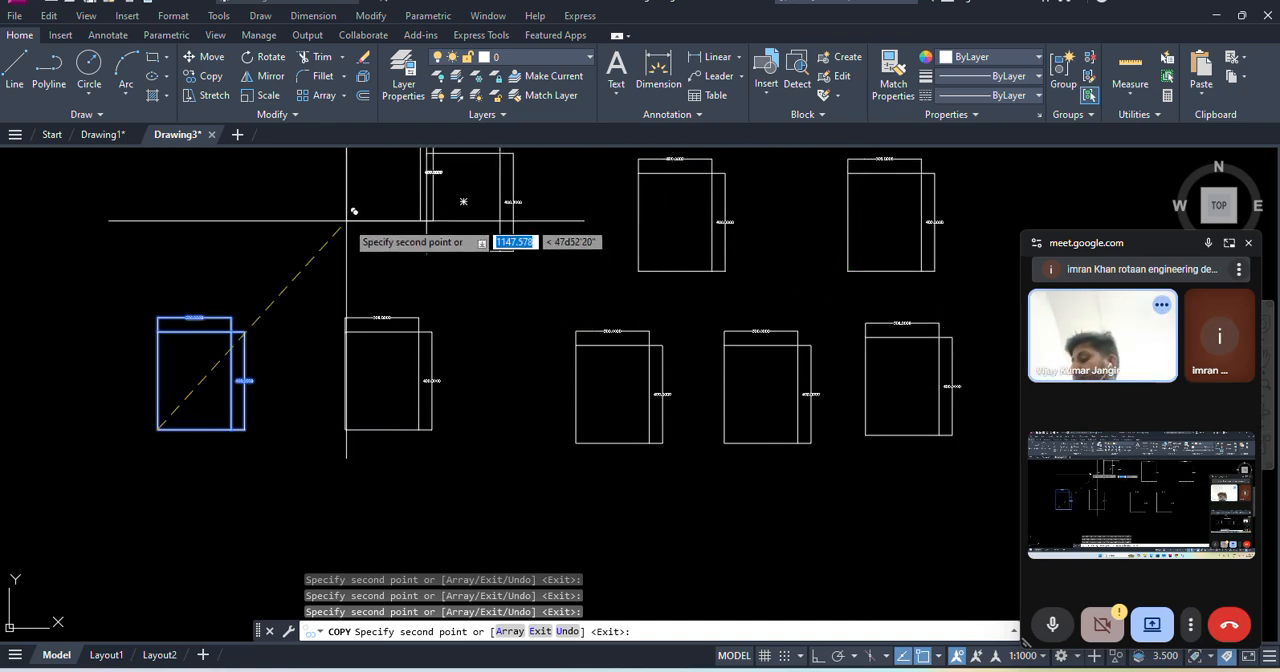
{"action": "key", "text": "Escape"}
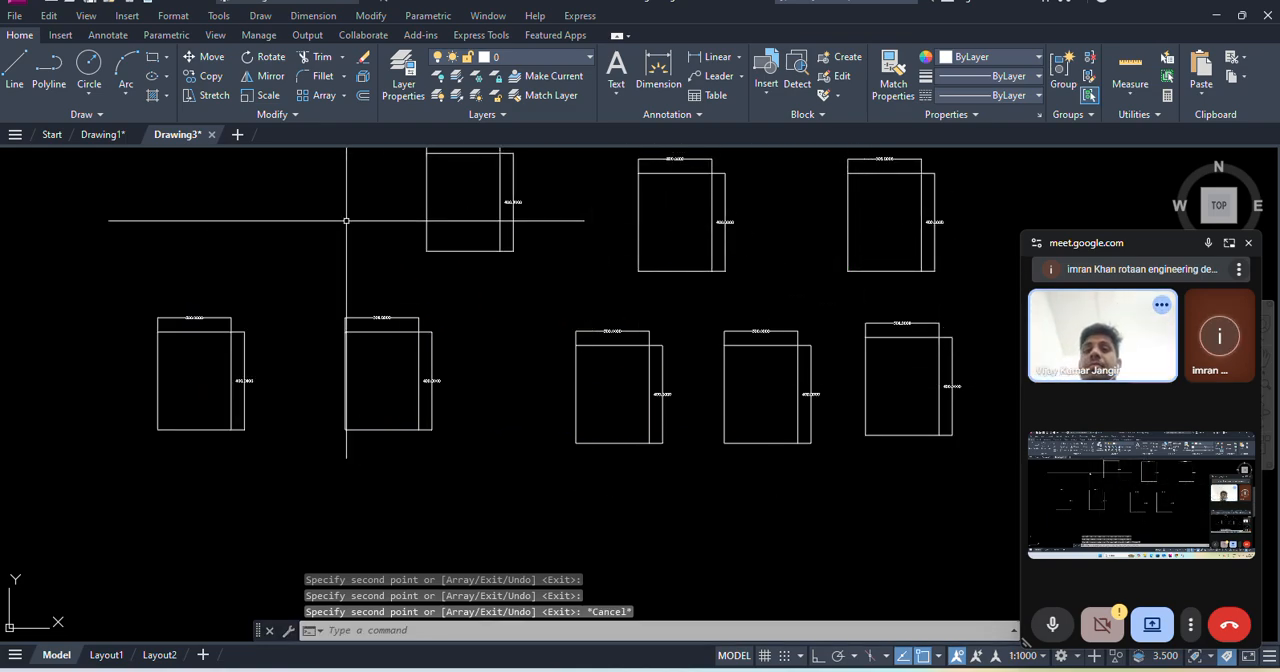
- Move all eight dimensioned rectangles together straight down to a freehand position below their current place
{"action": "left_click", "coordinate": [390, 17]}
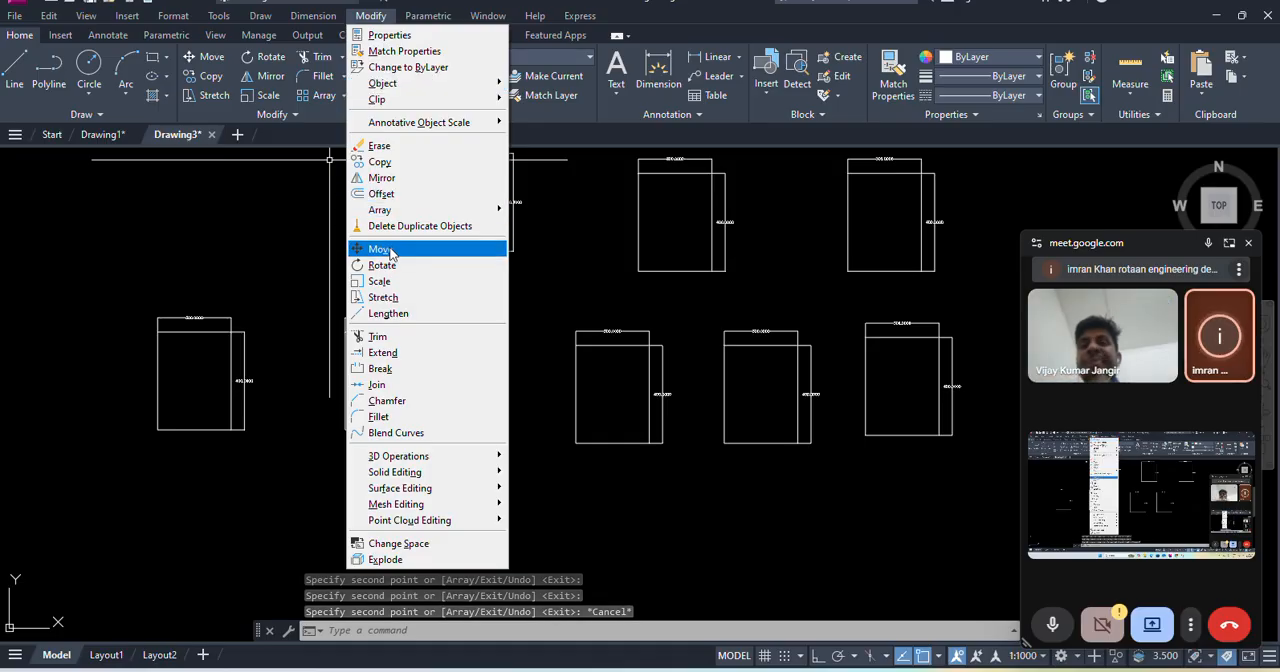
{"action": "left_click", "coordinate": [390, 252]}
{"action": "scroll", "coordinate": [430, 320], "scroll_direction": "down", "scroll_amount": 4}
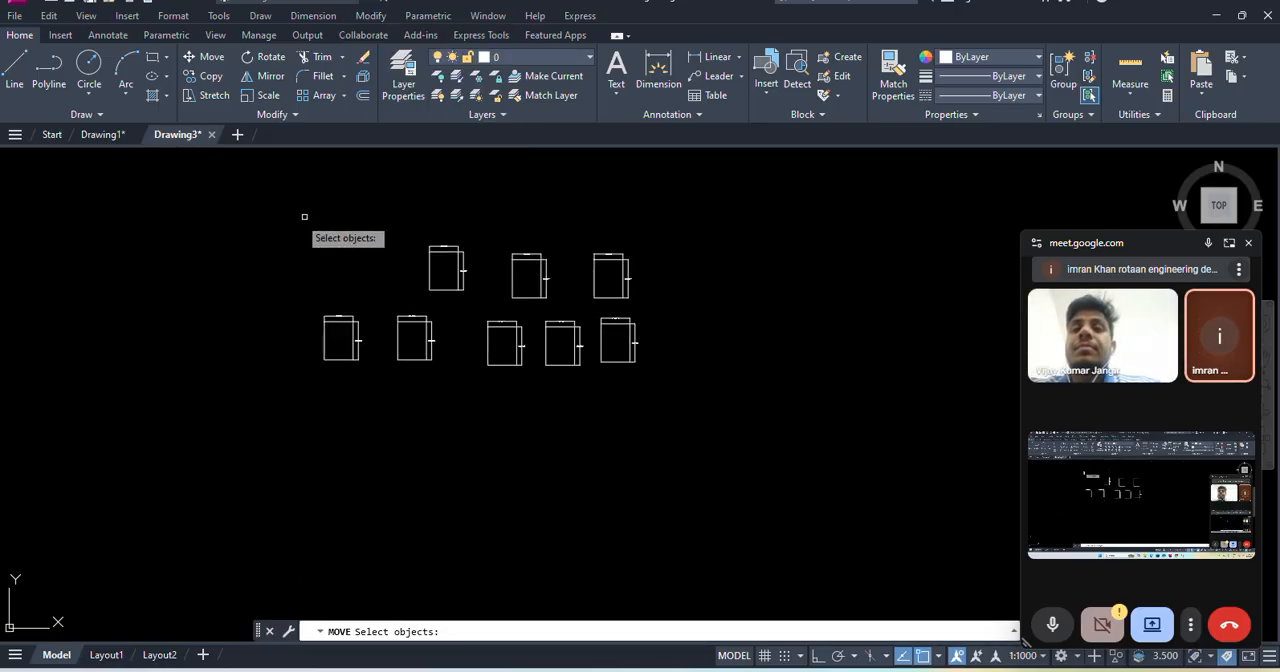
{"action": "left_click", "coordinate": [250, 205]}
{"action": "left_click", "coordinate": [690, 420]}
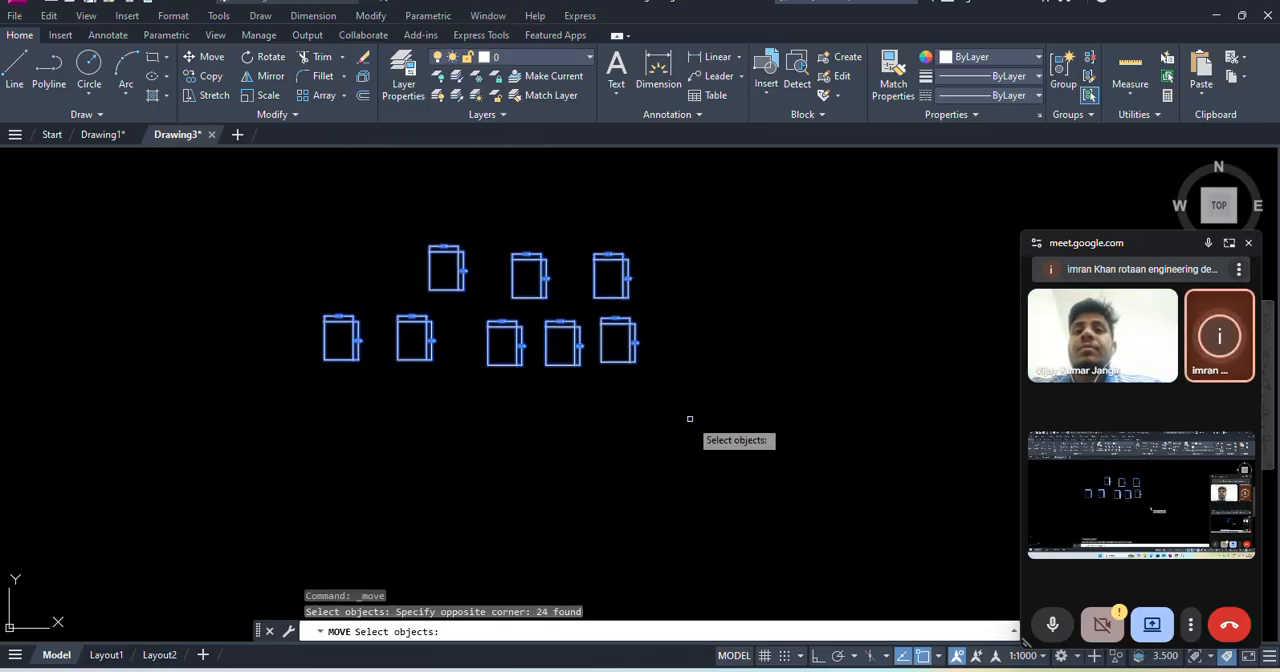
{"action": "key", "text": "Return"}
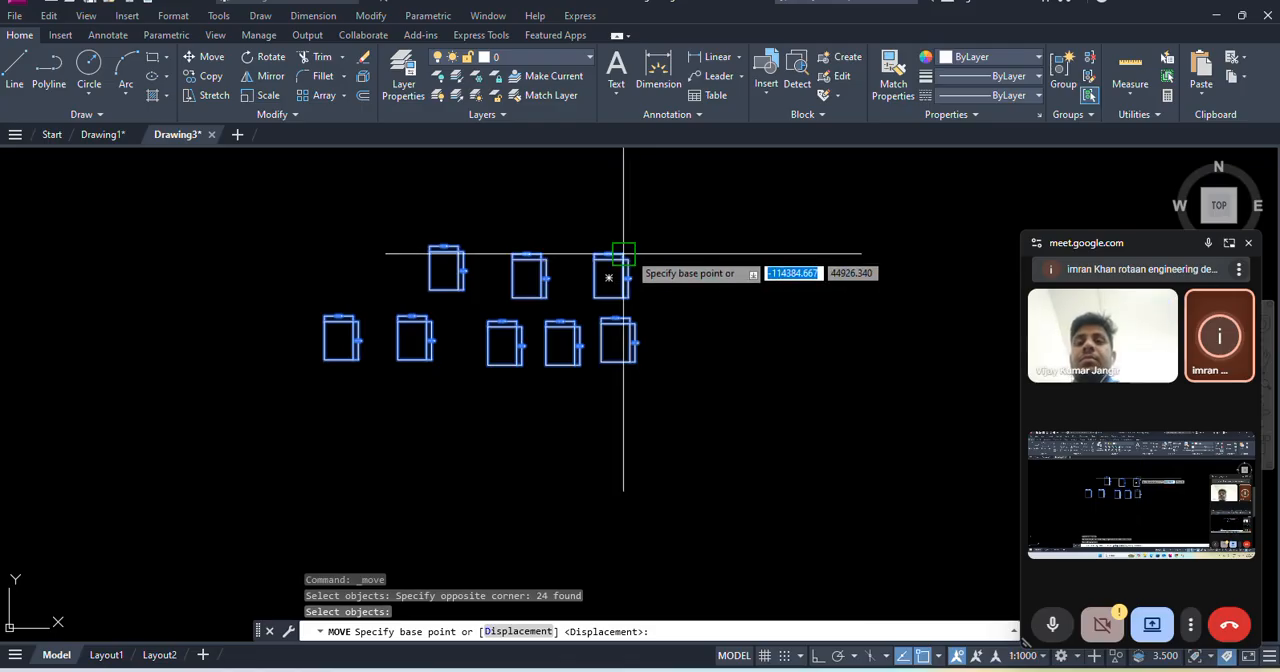
{"action": "left_click", "coordinate": [623, 255]}
{"action": "left_click", "coordinate": [617, 412]}
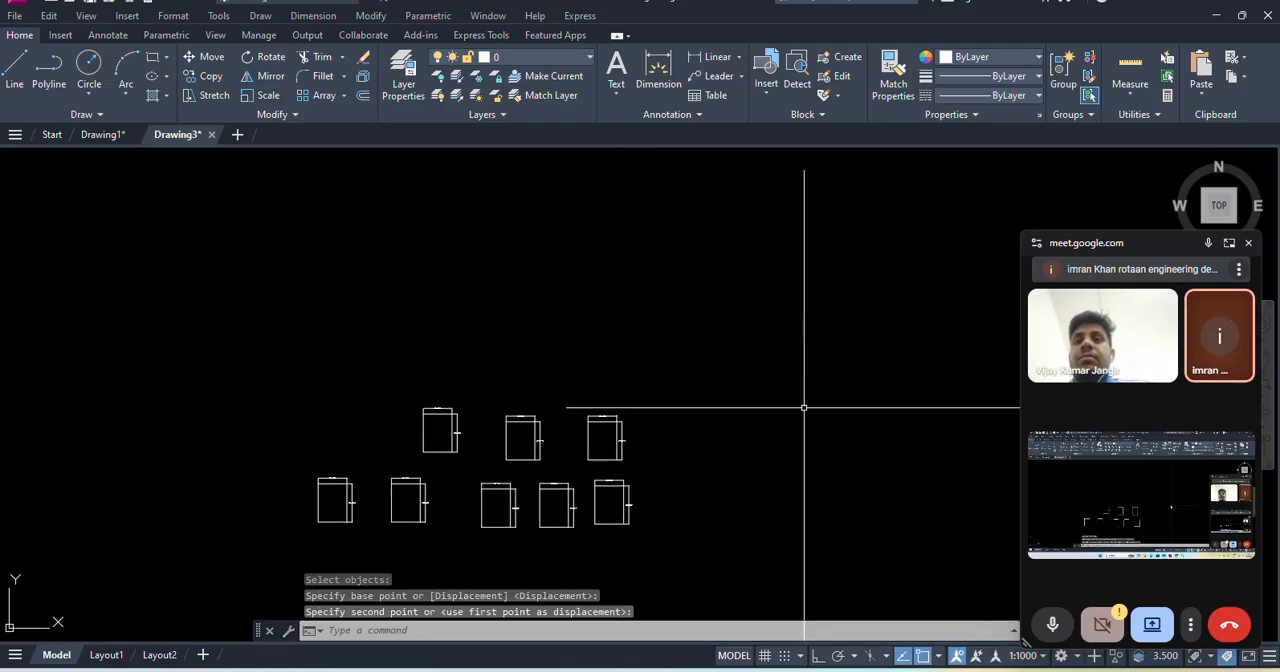
{"action": "middle_click_drag", "start_coordinate": [666, 349], "coordinate": [619, 254]}
{"action": "left_click", "coordinate": [372, 16]}
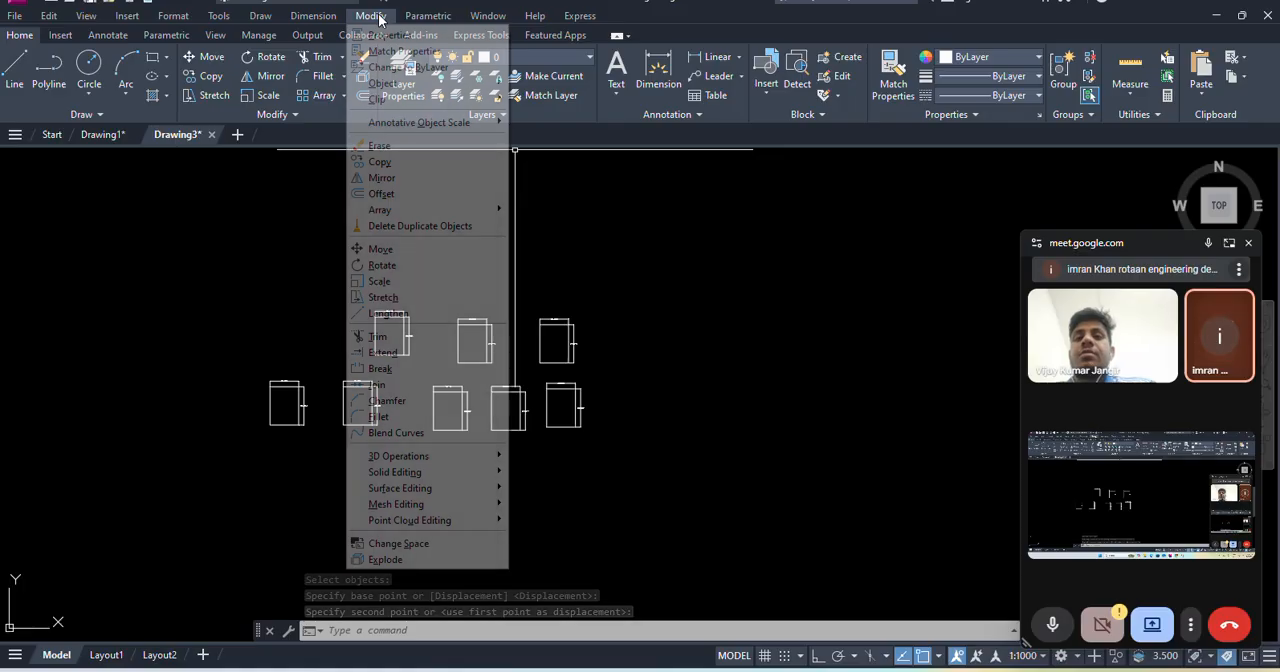
{"action": "left_click", "coordinate": [752, 341]}
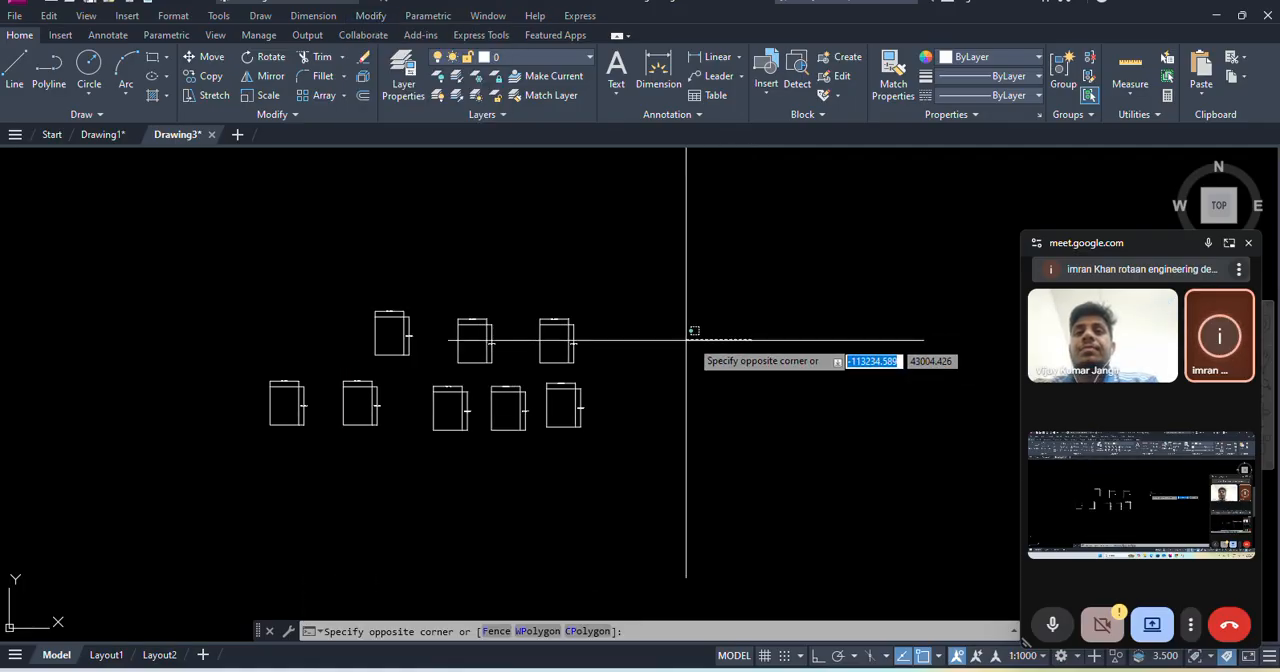
{"action": "left_click", "coordinate": [686, 338]}
- Draw a continuous chain of ten freehand line segments zigzagging back and forth across the group of rectangles
{"action": "key", "text": "Return"}
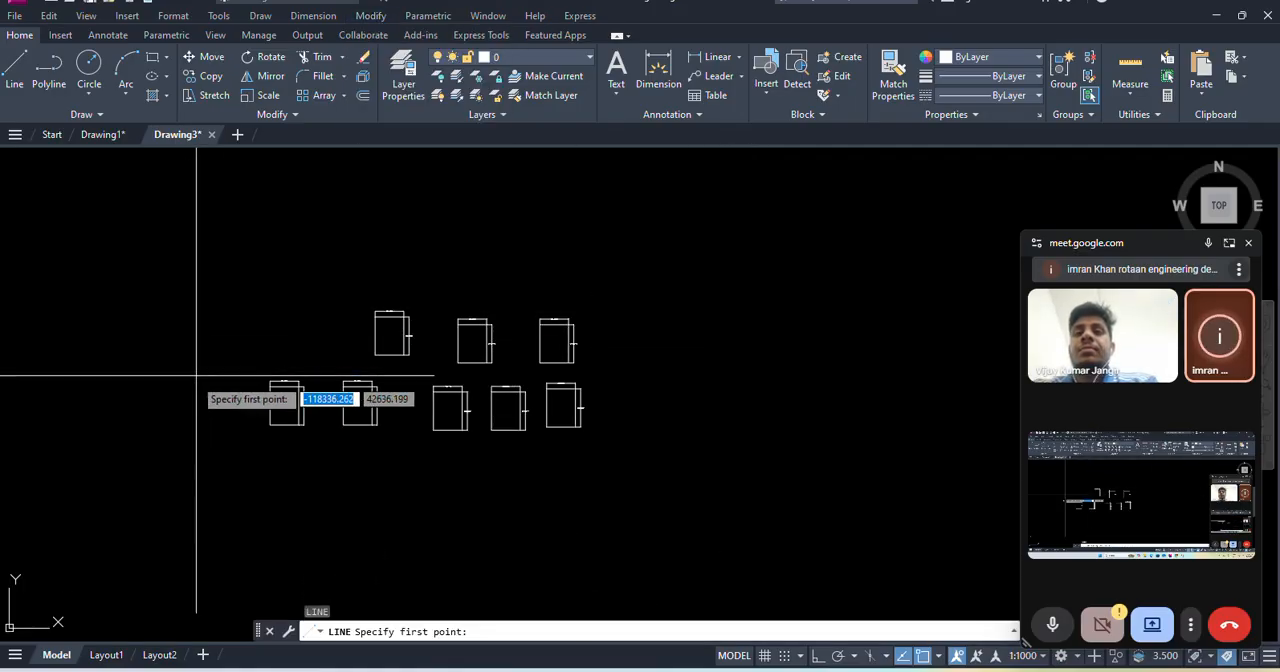
{"action": "left_click", "coordinate": [173, 447]}
{"action": "left_click", "coordinate": [739, 461]}
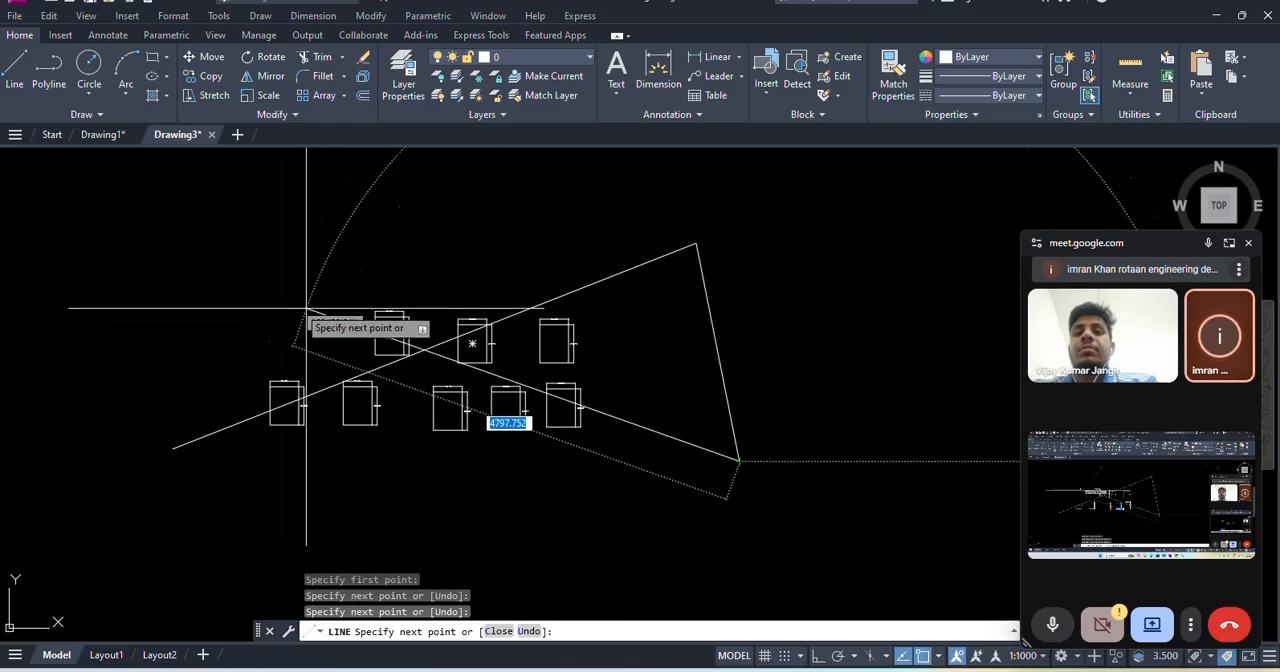
{"action": "left_click", "coordinate": [214, 283]}
{"action": "left_click", "coordinate": [277, 462]}
{"action": "left_click", "coordinate": [555, 300]}
{"action": "left_click", "coordinate": [663, 435]}
{"action": "left_click", "coordinate": [415, 465]}
{"action": "left_click", "coordinate": [505, 245]}
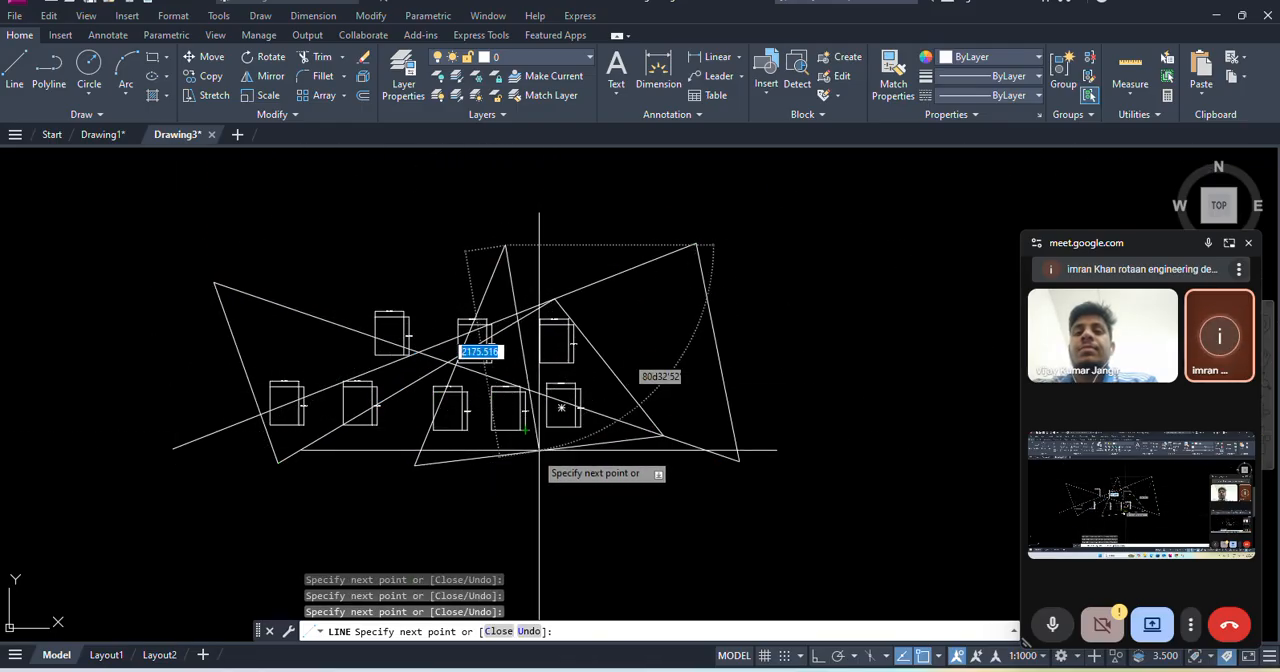
{"action": "left_click", "coordinate": [525, 495]}
{"action": "key", "text": "Escape"}
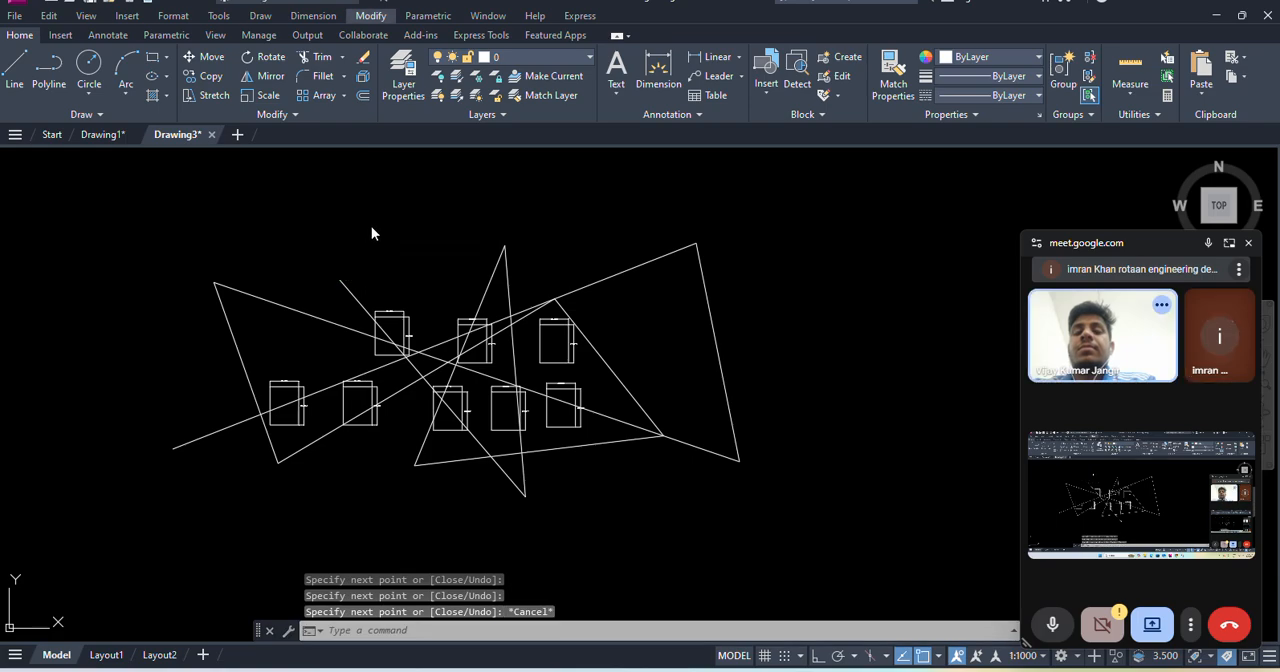
- Trim the free lower-left end of the first zigzag line back to the steep segment it crosses
{"action": "left_click", "coordinate": [368, 15]}
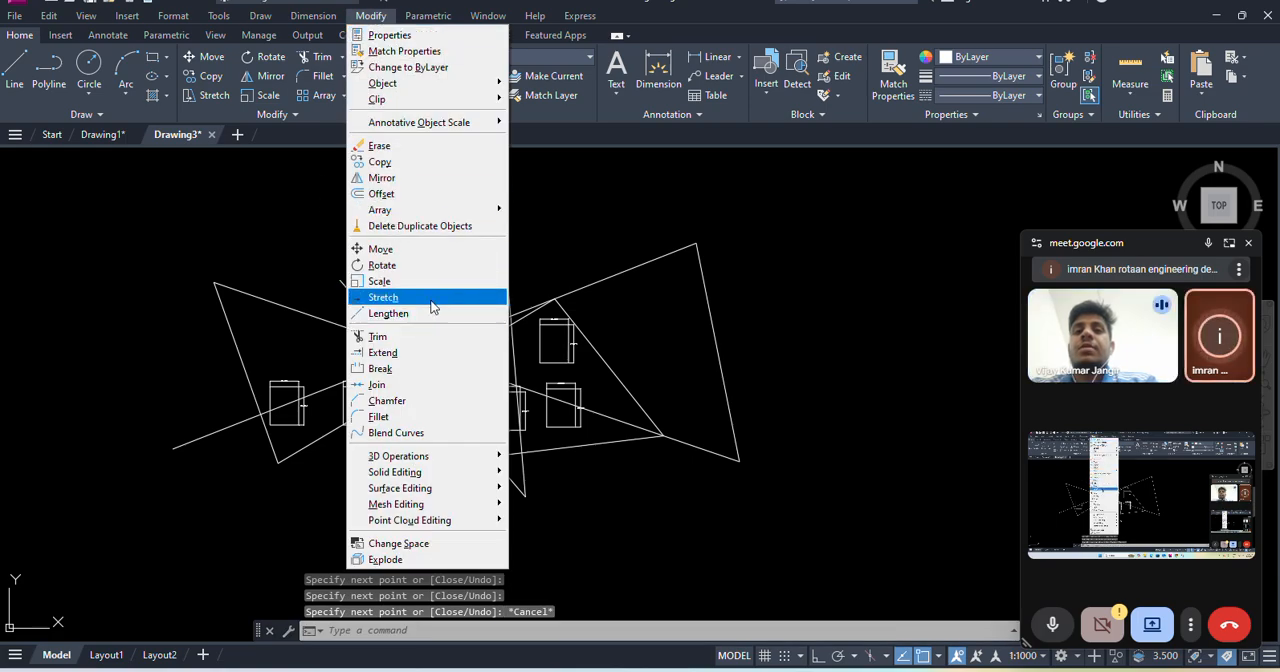
{"action": "left_click", "coordinate": [377, 337]}
{"action": "scroll", "coordinate": [208, 462], "scroll_direction": "up", "scroll_amount": 4}
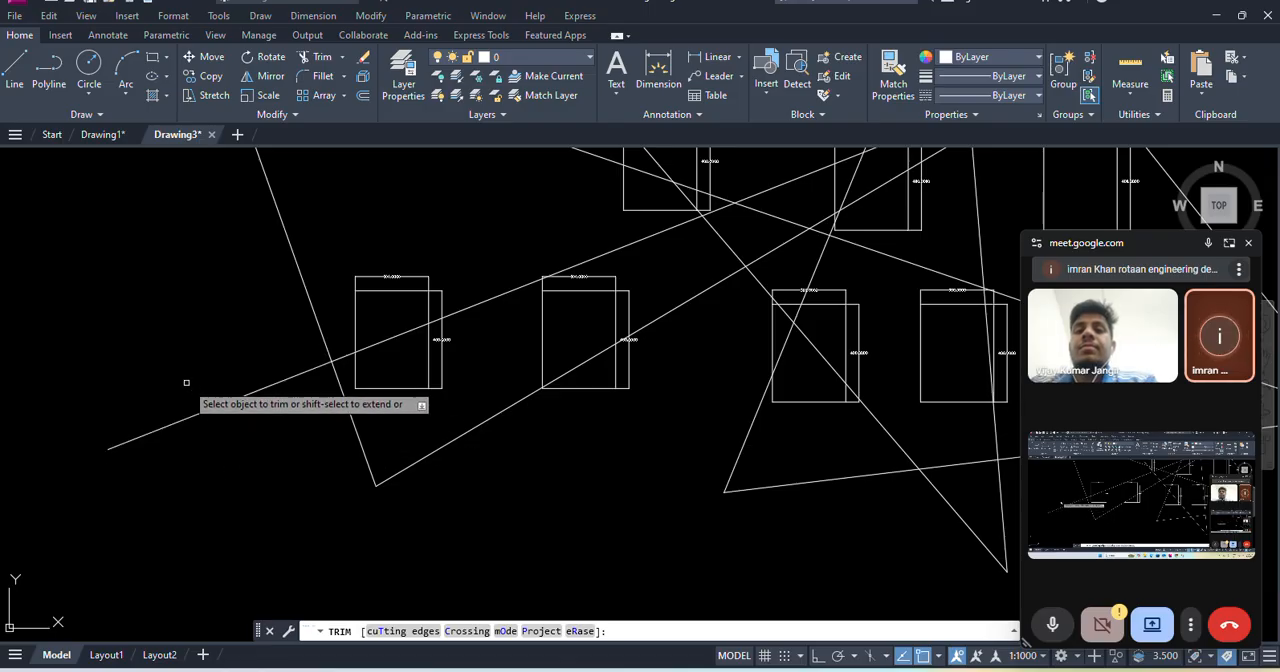
{"action": "left_click", "coordinate": [260, 437]}
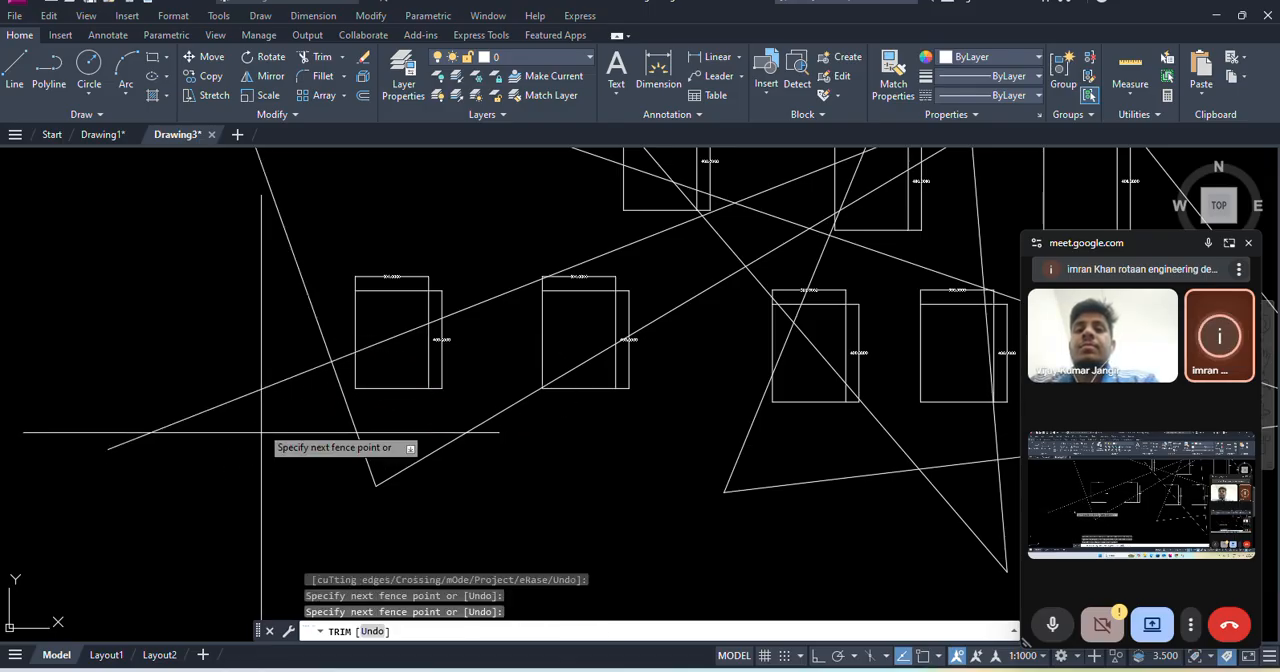
{"action": "left_click", "coordinate": [208, 317]}
{"action": "scroll", "coordinate": [365, 350], "scroll_direction": "up", "scroll_amount": 4}
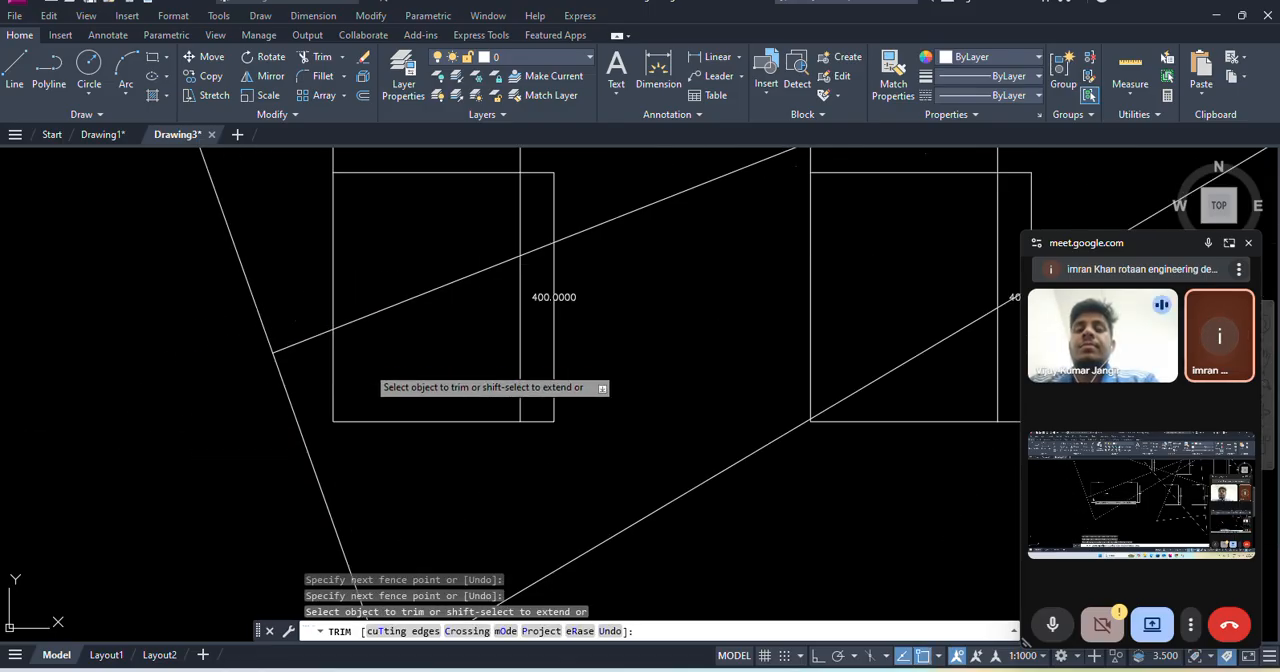
- Trim the long diagonal's lower end back to the inner right edge of the first lower-row rectangle
{"action": "scroll", "coordinate": [462, 322], "scroll_direction": "down", "scroll_amount": 4}
{"action": "middle_click_drag", "start_coordinate": [458, 318], "coordinate": [447, 375]}
{"action": "left_click", "coordinate": [447, 375]}
{"action": "left_click", "coordinate": [440, 341]}
{"action": "scroll", "coordinate": [499, 339], "scroll_direction": "up", "scroll_amount": 6}
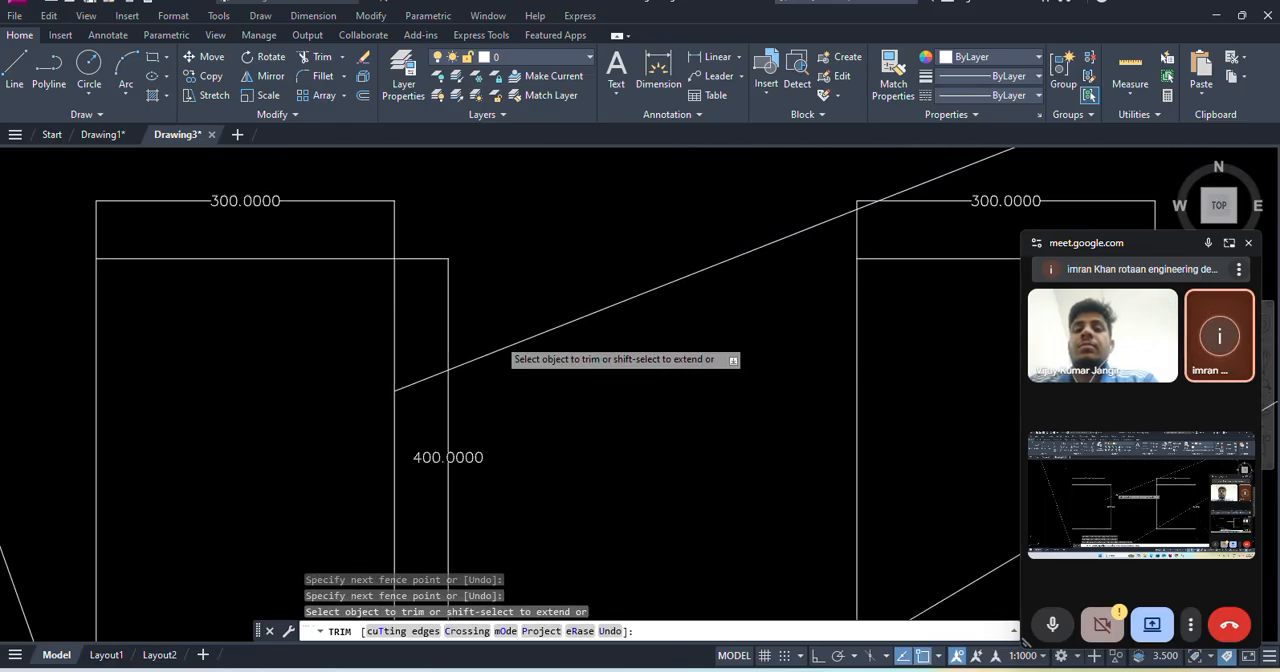
- Trim away the 300 dimension above the second rectangle of the lower row
{"action": "scroll", "coordinate": [477, 337], "scroll_direction": "down", "scroll_amount": 2}
{"action": "middle_click_drag", "start_coordinate": [722, 269], "coordinate": [618, 359]}
{"action": "scroll", "coordinate": [617, 358], "scroll_direction": "up", "scroll_amount": 5}
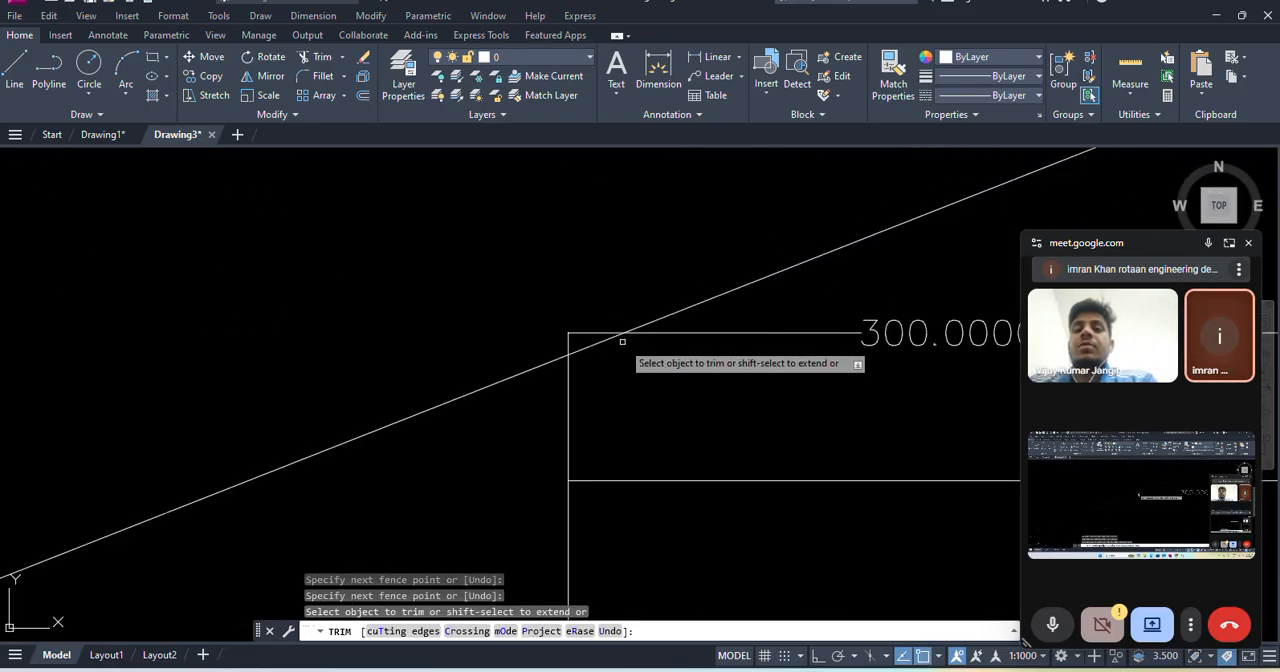
{"action": "left_click", "coordinate": [578, 332]}
{"action": "left_click", "coordinate": [580, 304]}
{"action": "key", "text": "Return"}
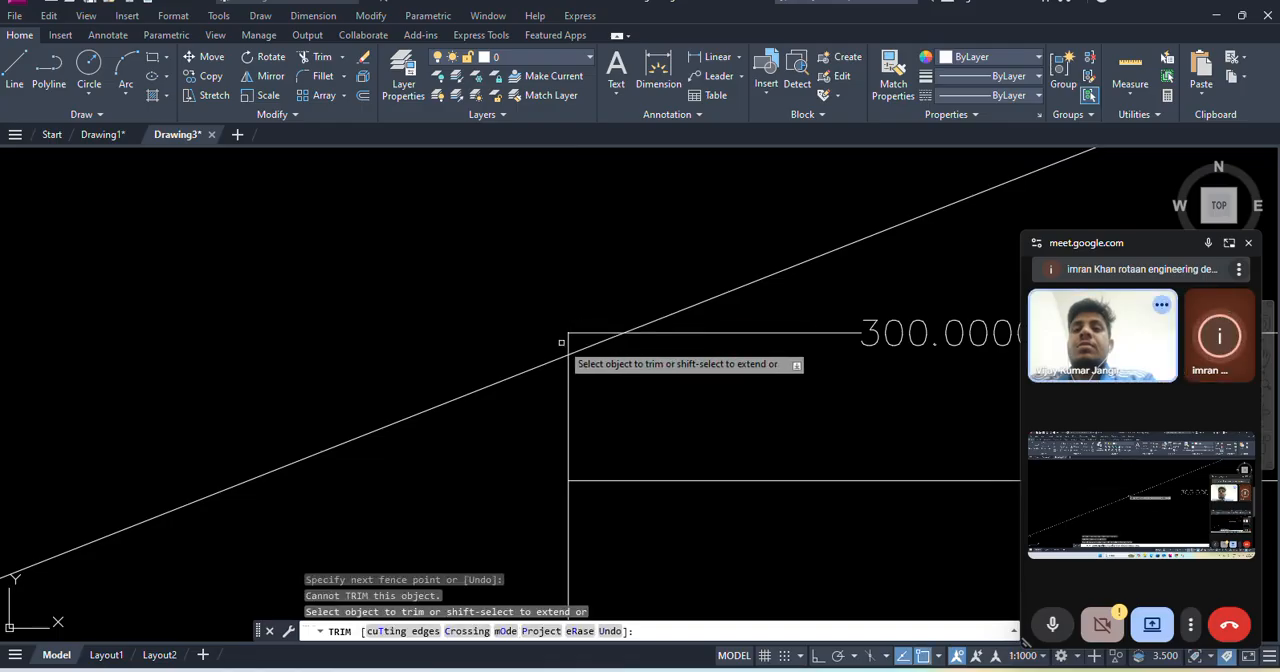
{"action": "scroll", "coordinate": [580, 337], "scroll_direction": "down", "scroll_amount": 6}
{"action": "scroll", "coordinate": [692, 376], "scroll_direction": "down", "scroll_amount": 2}
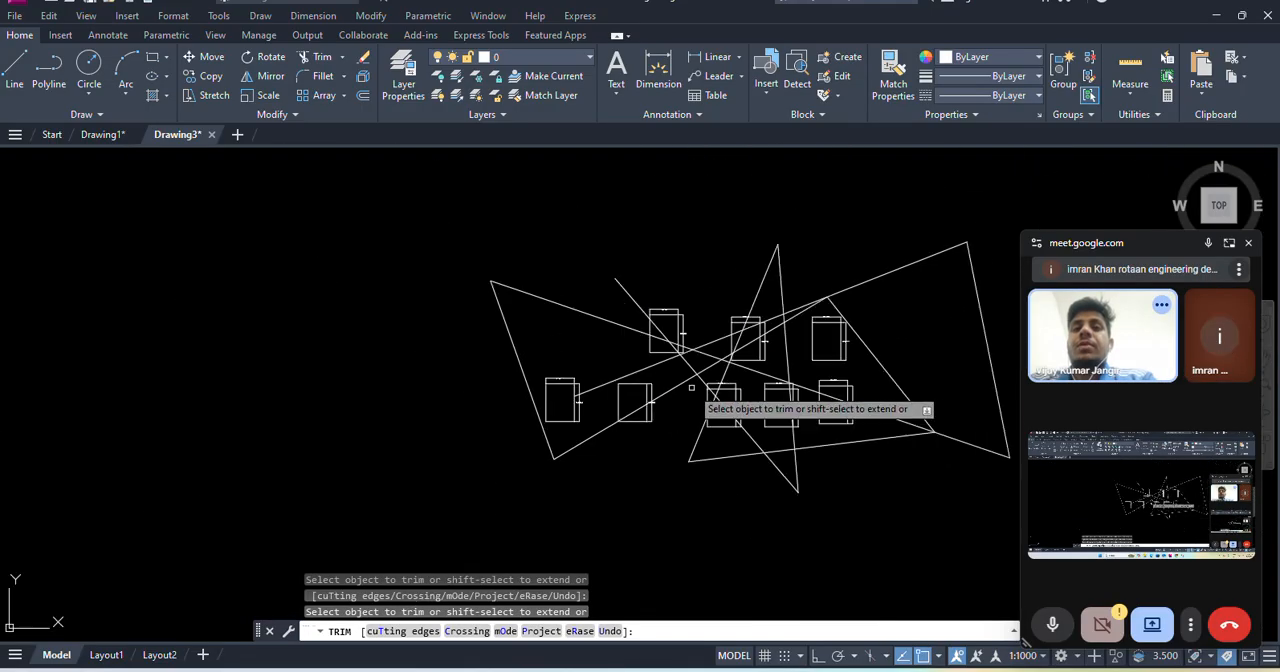
- Trim the free upper-left end of the zigzag line back to the left edge of the first upper-row rectangle
{"action": "scroll", "coordinate": [600, 340], "scroll_direction": "up", "scroll_amount": 6}
{"action": "left_click", "coordinate": [463, 210]}
{"action": "left_click", "coordinate": [328, 251]}
{"action": "key", "text": "Return"}
{"action": "left_click", "coordinate": [544, 300]}
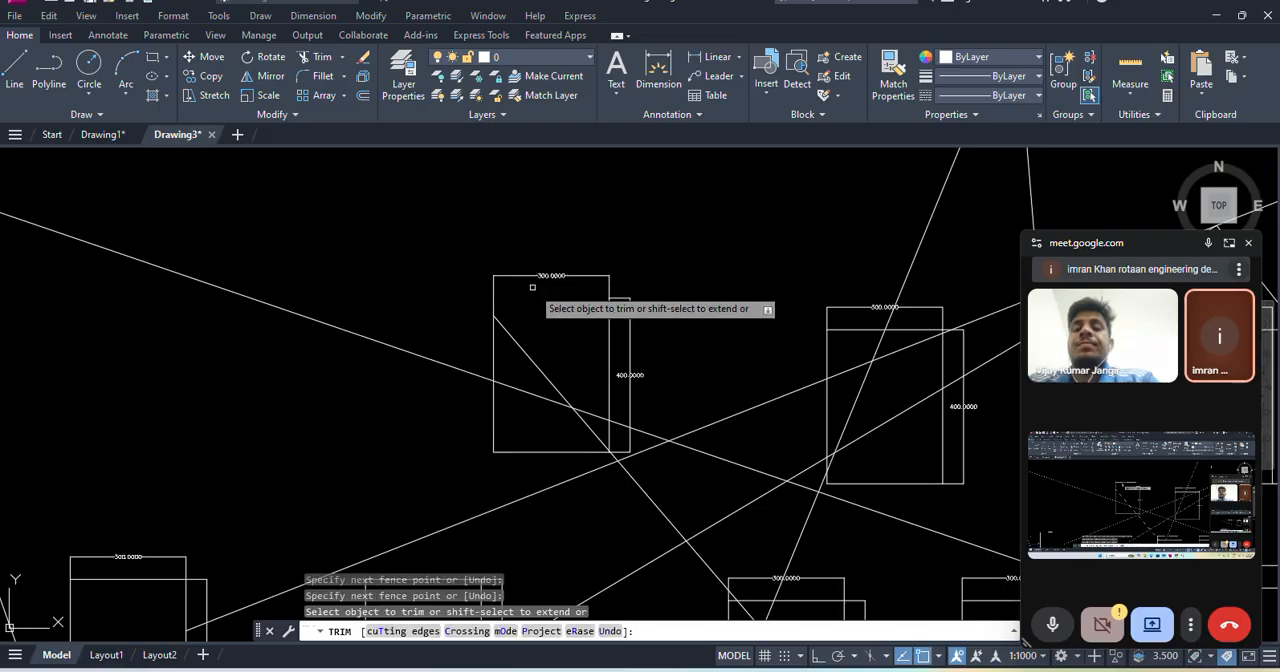
- Trim that rectangle's left edge between the two crossing lines, and the line inside it back to the descending diagonal
{"action": "left_click", "coordinate": [452, 343]}
{"action": "left_click", "coordinate": [502, 345]}
{"action": "left_click", "coordinate": [484, 345]}
{"action": "left_click", "coordinate": [550, 341]}
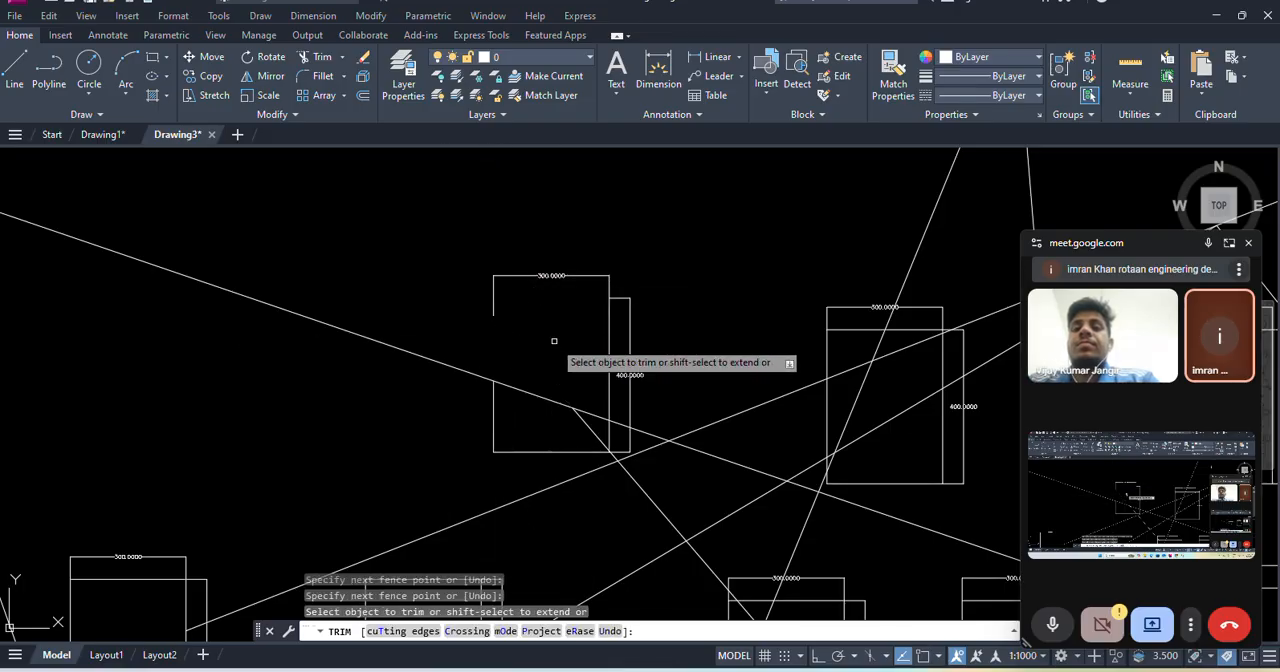
- Trim the peak above the second upper-row rectangle, its left line to the rectangle's upper edge and its right line to the long diagonal
{"action": "scroll", "coordinate": [554, 341], "scroll_direction": "down", "scroll_amount": 4}
{"action": "scroll", "coordinate": [571, 369], "scroll_direction": "up", "scroll_amount": 4}
{"action": "left_click", "coordinate": [482, 232]}
{"action": "left_click", "coordinate": [207, 181]}
{"action": "left_click", "coordinate": [395, 319]}
{"action": "left_click", "coordinate": [290, 283]}
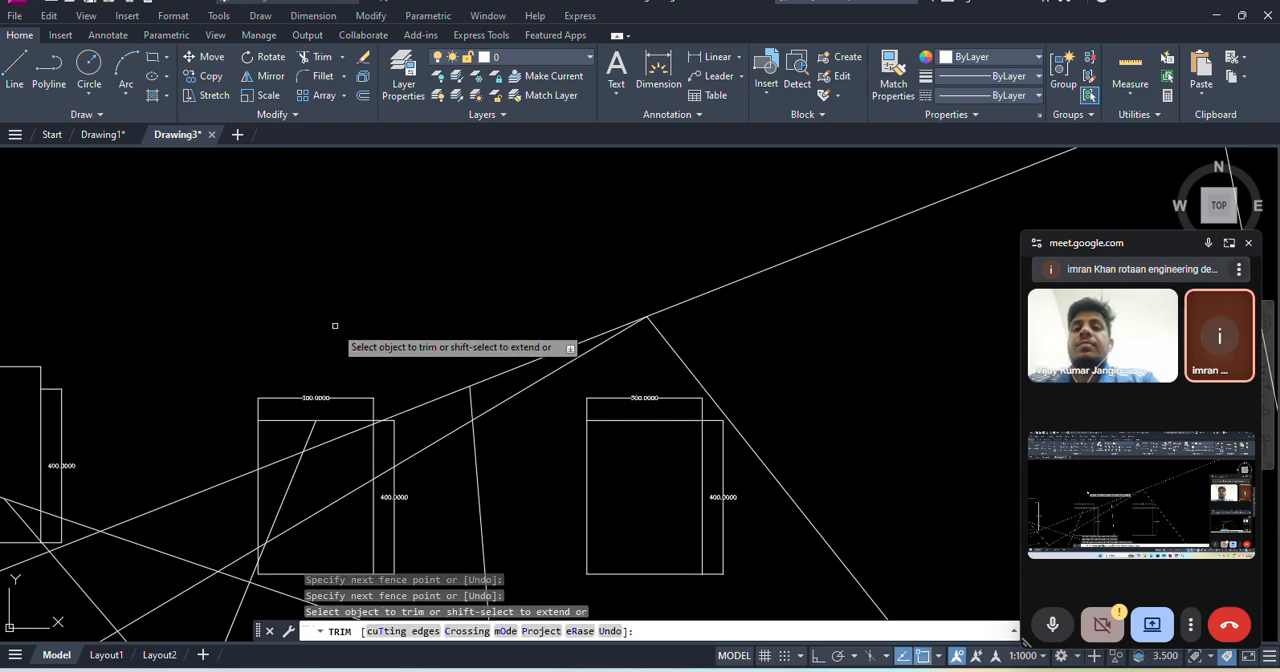
- Trim away the outer triangle of lines to the right of the rectangles, back to its junctions with the inner lines
{"action": "scroll", "coordinate": [347, 323], "scroll_direction": "down", "scroll_amount": 2}
{"action": "middle_click_drag", "start_coordinate": [347, 323], "coordinate": [466, 259]}
{"action": "scroll", "coordinate": [618, 409], "scroll_direction": "down", "scroll_amount": 2}
{"action": "left_click", "coordinate": [735, 498]}
{"action": "left_click", "coordinate": [704, 443]}
{"action": "left_click", "coordinate": [786, 304]}
{"action": "left_click", "coordinate": [679, 304]}
{"action": "middle_click_drag", "start_coordinate": [671, 297], "coordinate": [690, 356]}
{"action": "left_click", "coordinate": [637, 398]}
{"action": "left_click", "coordinate": [499, 273]}
{"action": "scroll", "coordinate": [678, 405], "scroll_direction": "down", "scroll_amount": 4}
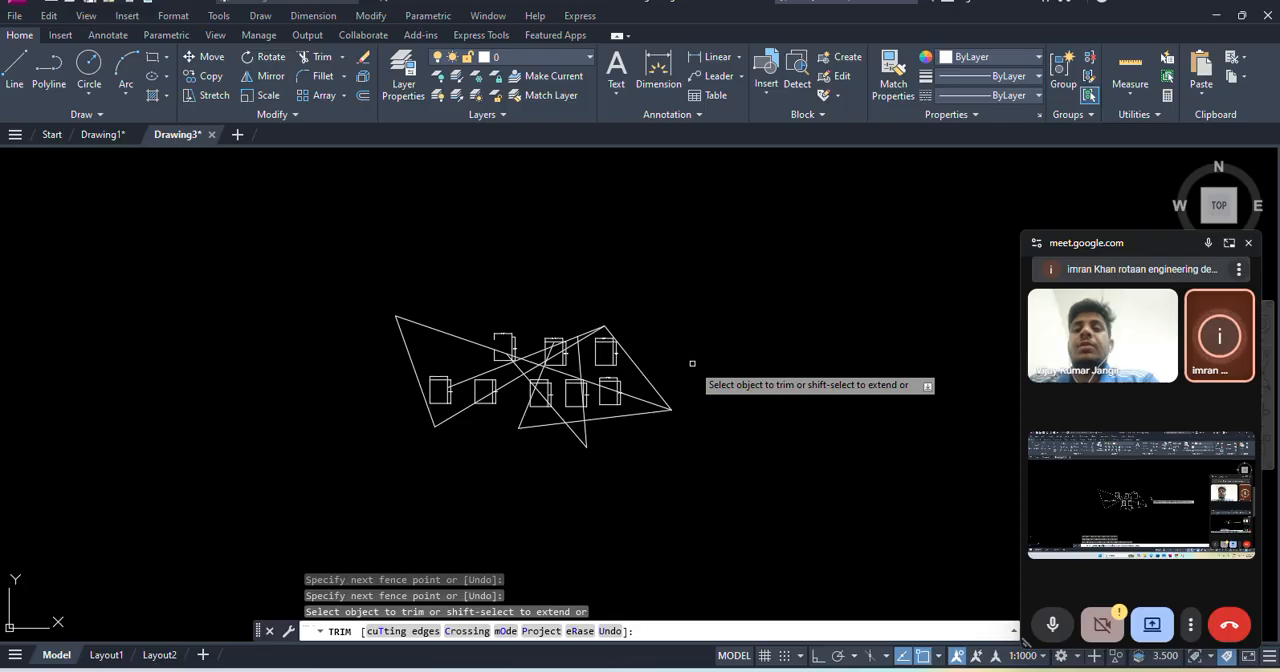
- Trim the upper end of the diagonal below the first upper-row rectangle back to the lower of the two rising diagonals
{"action": "scroll", "coordinate": [420, 400], "scroll_direction": "up", "scroll_amount": 5}
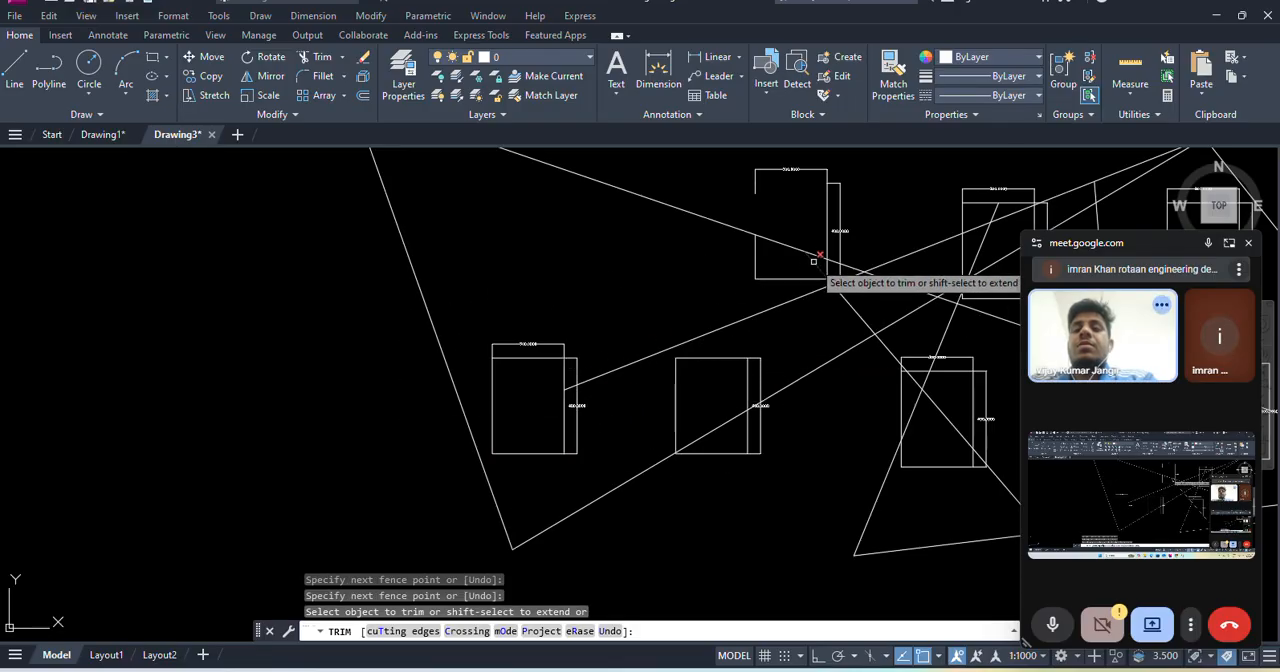
{"action": "scroll", "coordinate": [830, 302], "scroll_direction": "up", "scroll_amount": 5}
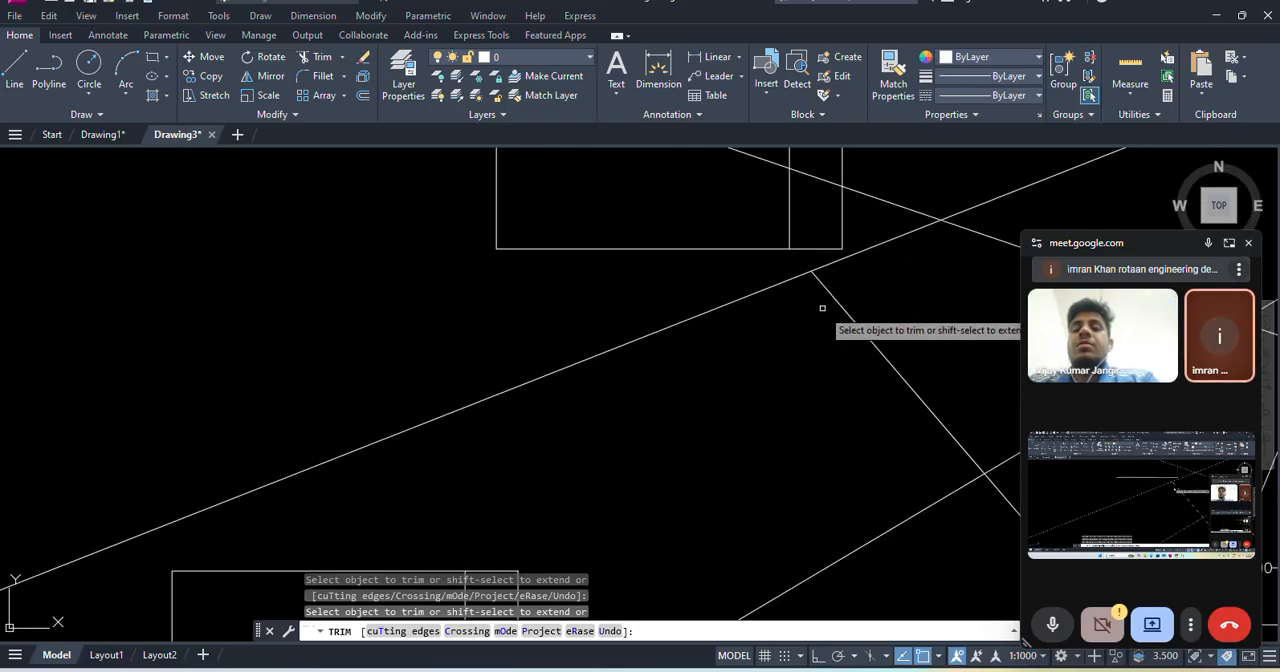
{"action": "scroll", "coordinate": [820, 330], "scroll_direction": "down", "scroll_amount": 10}
{"action": "scroll", "coordinate": [657, 366], "scroll_direction": "up", "scroll_amount": 3}
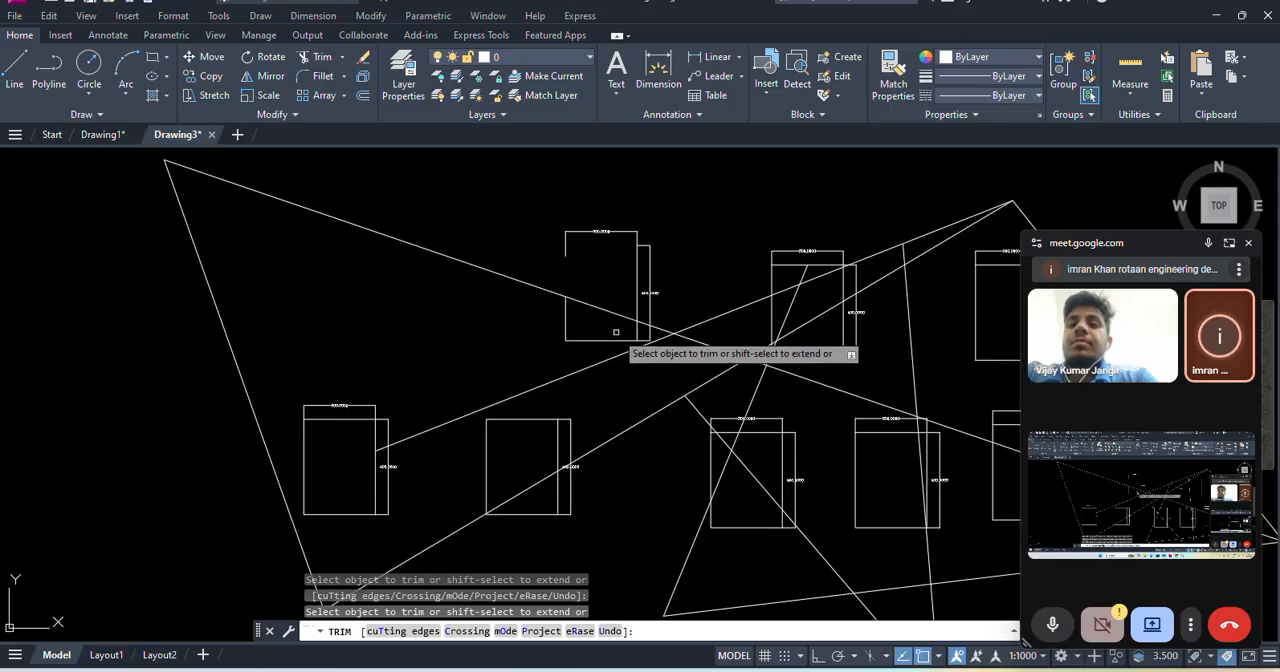
- Extend the trimmed diagonal up to the first upper-row rectangle and the upper rising diagonal's lower end to the steep left segment
{"action": "left_click", "coordinate": [371, 16]}
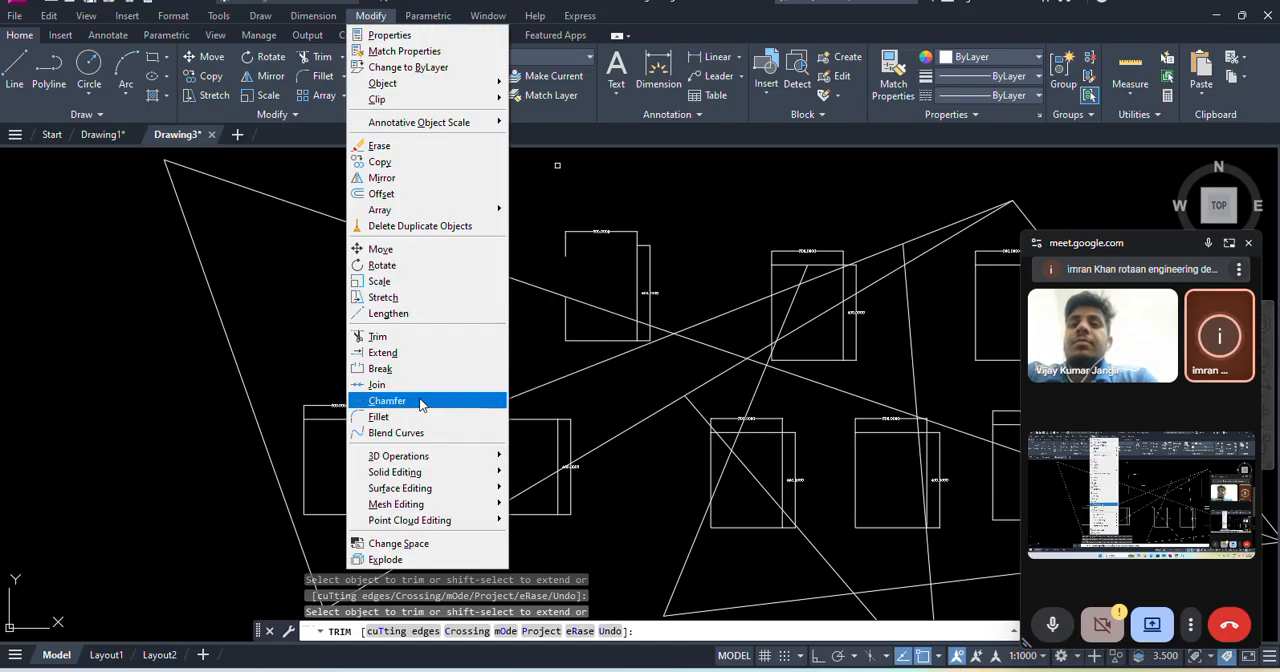
{"action": "left_click", "coordinate": [388, 352]}
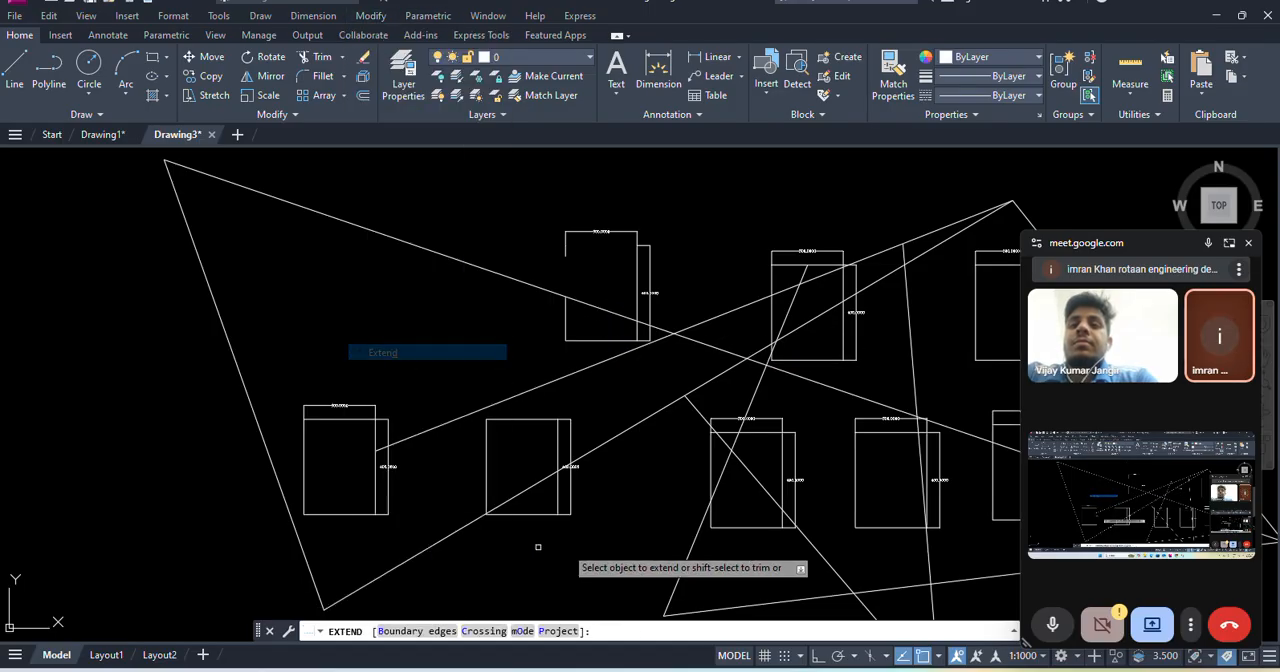
{"action": "left_click", "coordinate": [690, 406]}
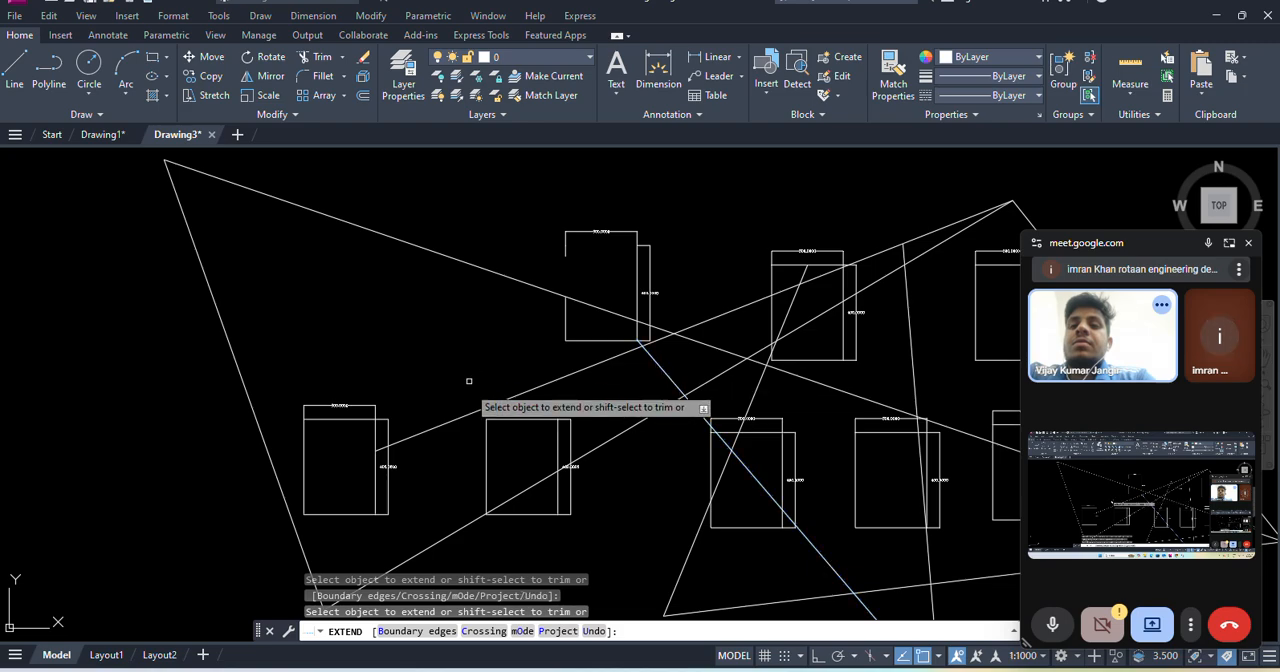
{"action": "left_click", "coordinate": [441, 426]}
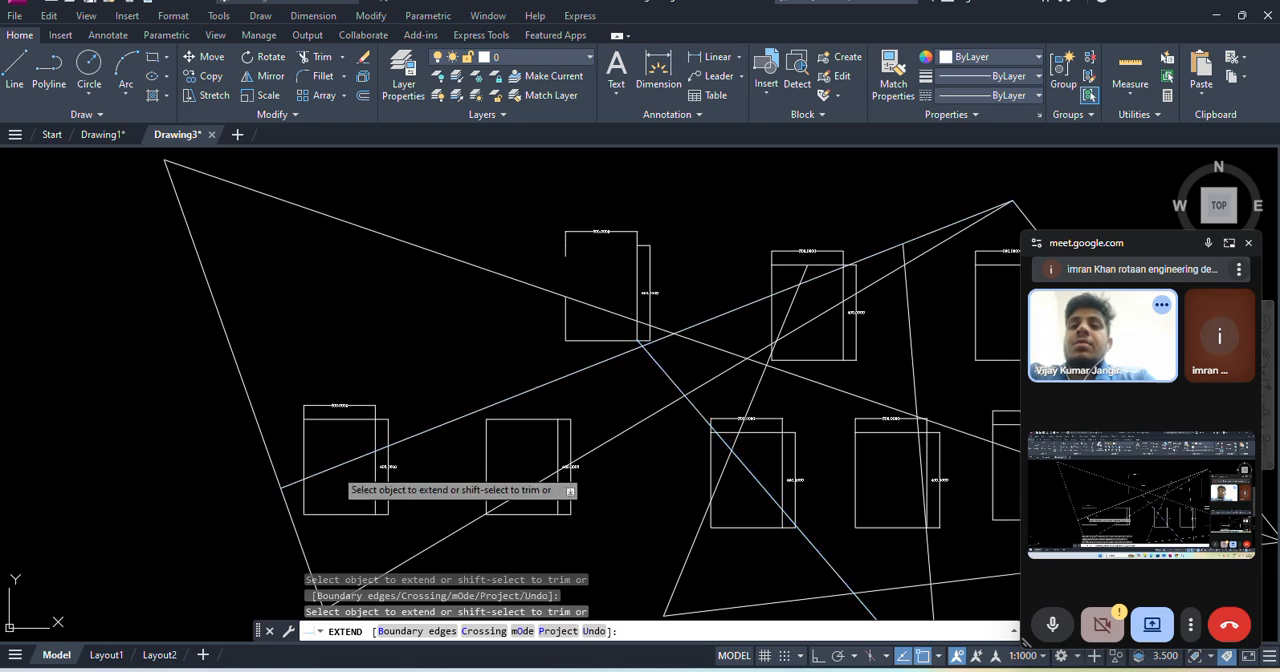
- Extend the diagonal through the first upper-row rectangle to its left edge, and close the gap in that edge
{"action": "scroll", "coordinate": [440, 470], "scroll_direction": "down", "scroll_amount": 3}
{"action": "scroll", "coordinate": [417, 423], "scroll_direction": "up", "scroll_amount": 1}
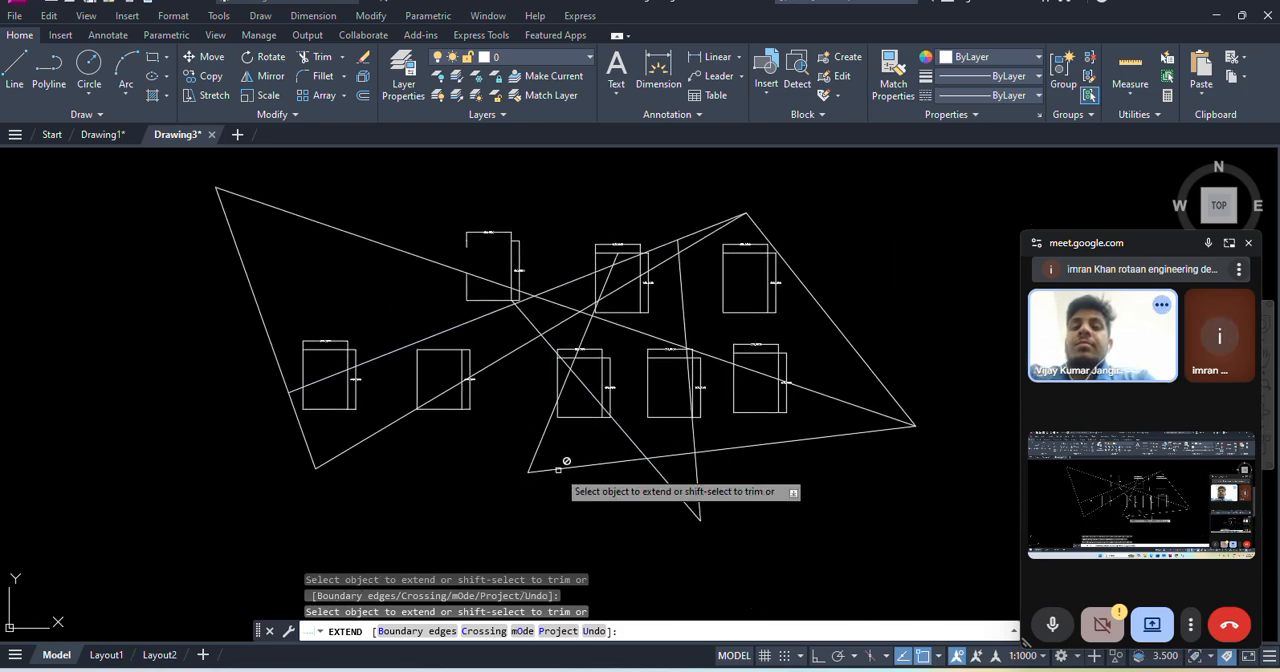
{"action": "scroll", "coordinate": [500, 290], "scroll_direction": "up", "scroll_amount": 2}
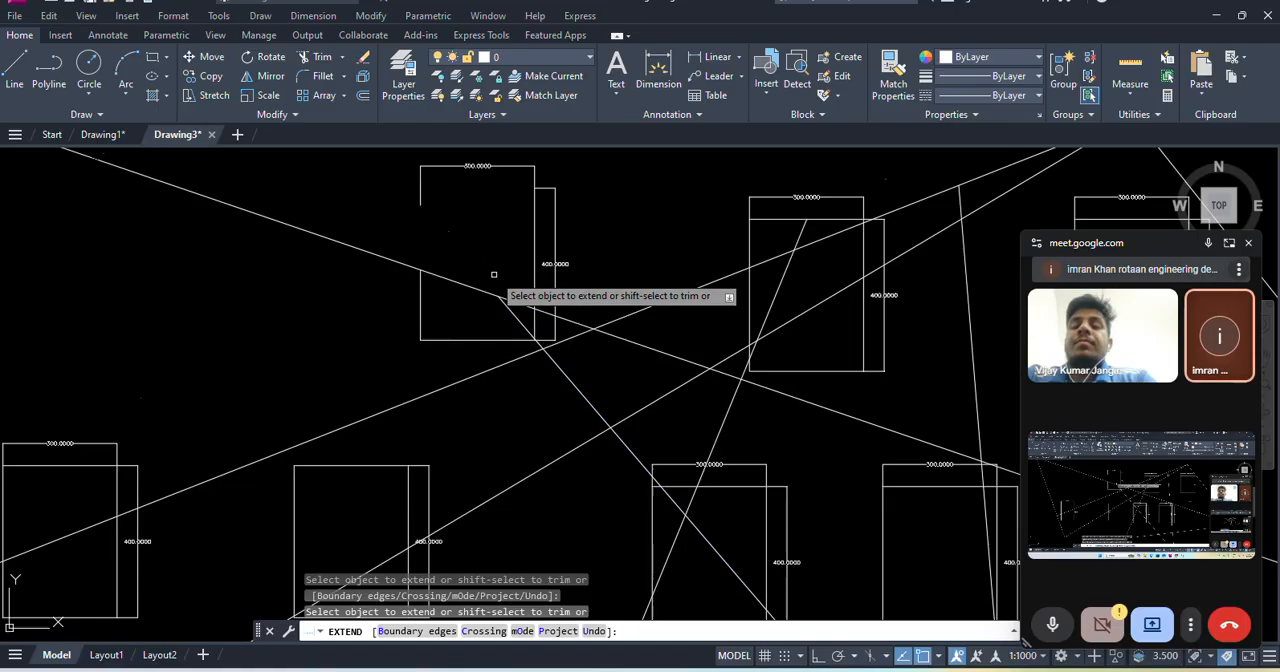
{"action": "scroll", "coordinate": [505, 300], "scroll_direction": "up", "scroll_amount": 1}
{"action": "scroll", "coordinate": [520, 330], "scroll_direction": "down", "scroll_amount": 4}
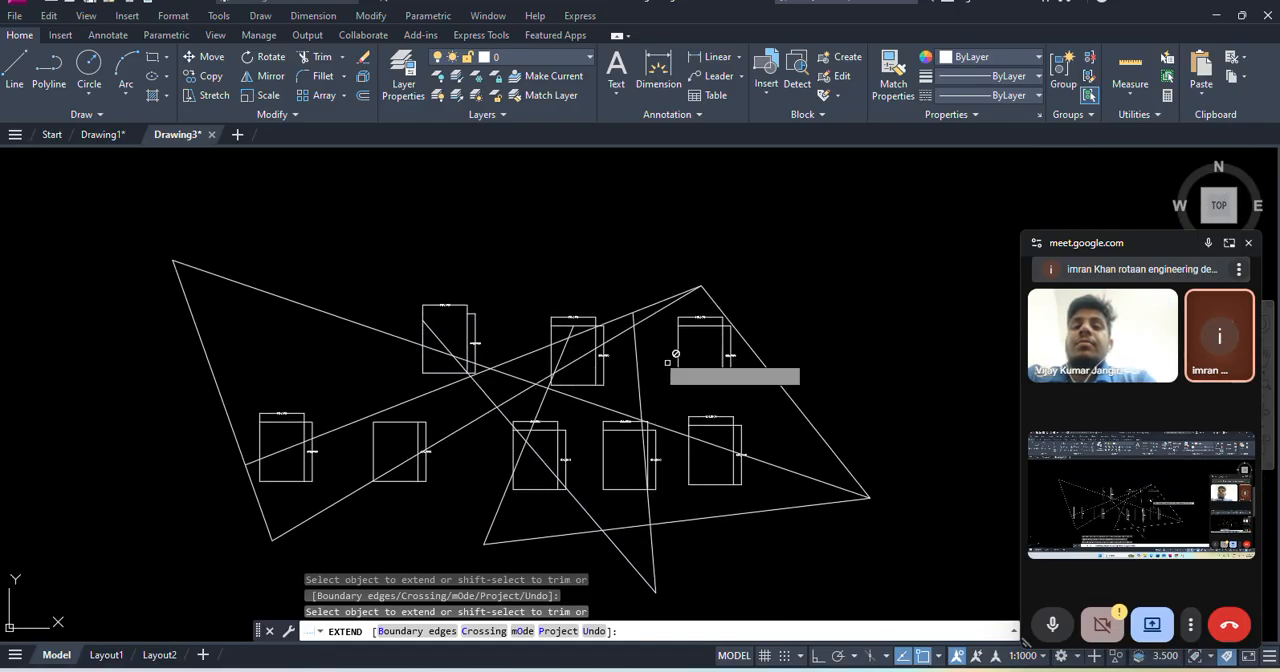
- Trim the upper part of the near-vertical line back to the long descending diagonal from within the Extend command
{"action": "scroll", "coordinate": [640, 328], "scroll_direction": "up", "scroll_amount": 3}
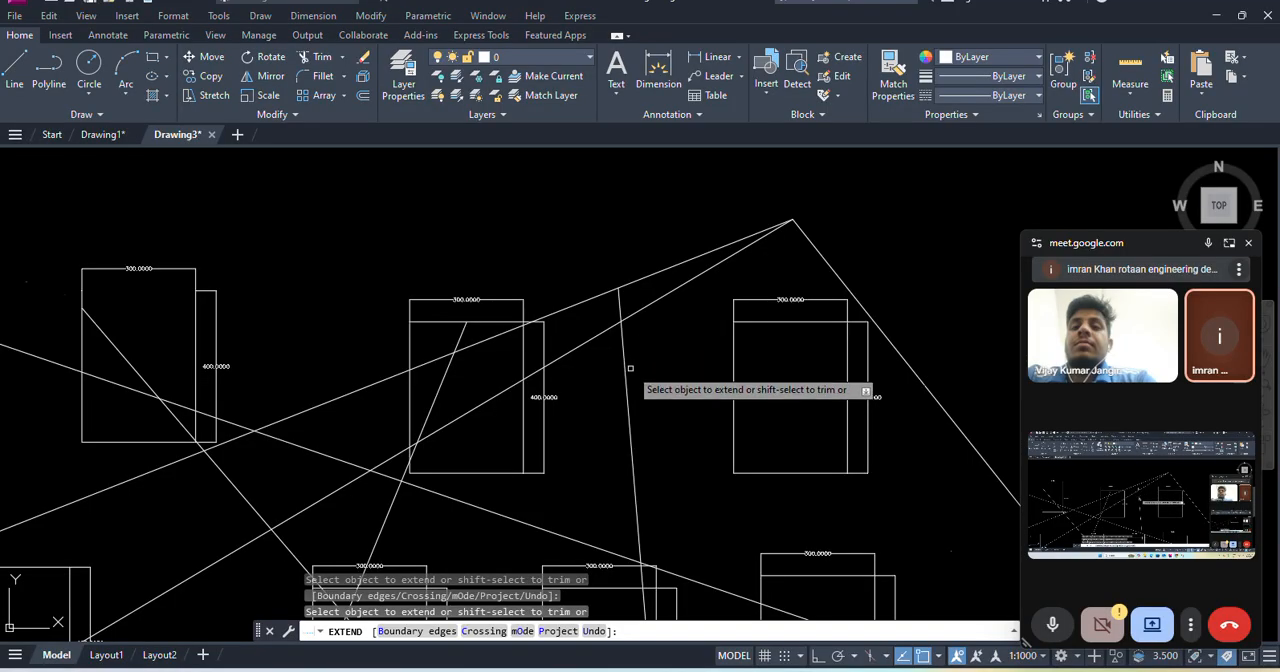
{"action": "scroll", "coordinate": [610, 300], "scroll_direction": "down", "scroll_amount": 3}
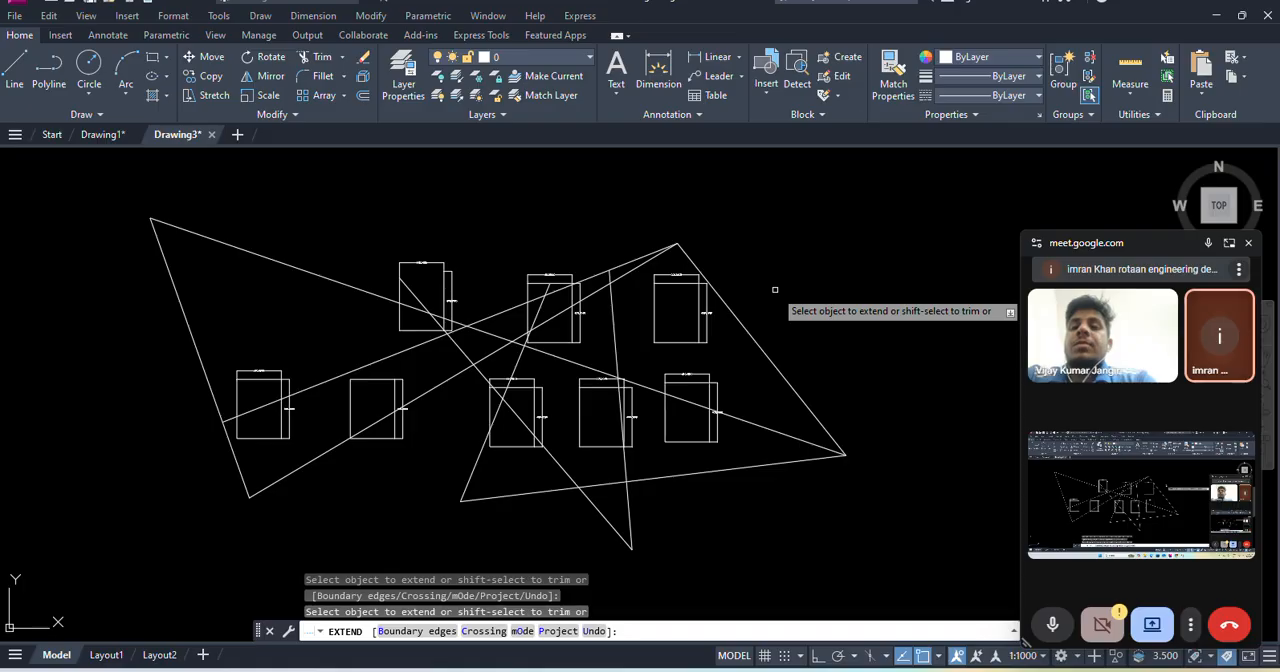
{"action": "scroll", "coordinate": [700, 292], "scroll_direction": "up", "scroll_amount": 3}
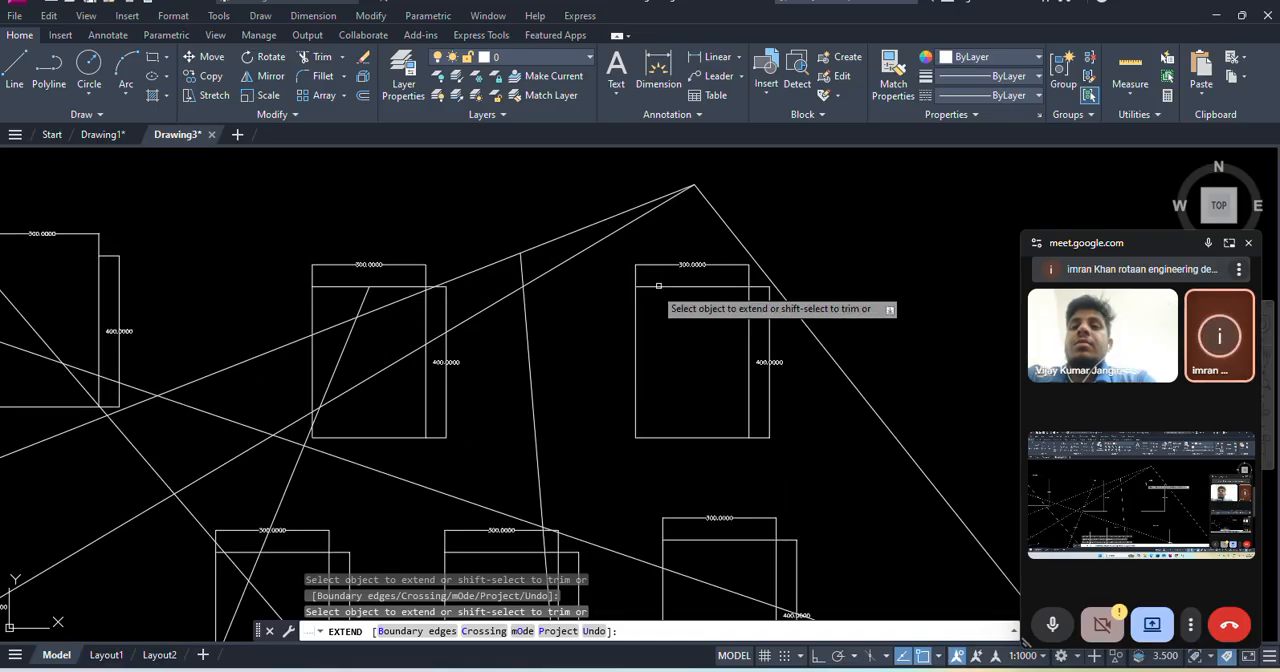
{"action": "left_click", "coordinate": [522, 273], "text": "shift"}
{"action": "left_click_drag", "start_coordinate": [520, 314], "coordinate": [545, 336], "text": "shift"}
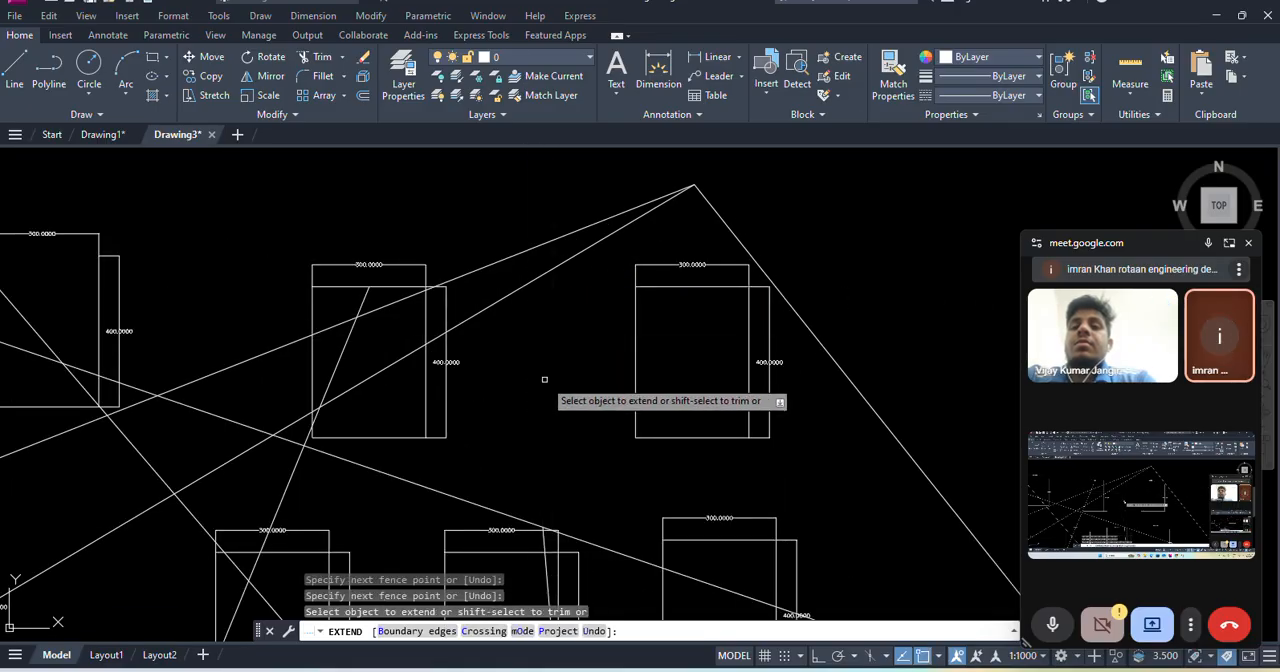
- Trim the near-vertical line further back to the lower edge of the fourth lower-row rectangle
{"action": "scroll", "coordinate": [543, 380], "scroll_direction": "down", "scroll_amount": 4}
{"action": "scroll", "coordinate": [557, 337], "scroll_direction": "up", "scroll_amount": 6}
{"action": "mouse_move", "coordinate": [441, 281]}
{"action": "left_mouse_down", "text": "shift"}
{"action": "mouse_move", "coordinate": [452, 369]}
{"action": "mouse_move", "coordinate": [482, 407]}
{"action": "mouse_move", "coordinate": [478, 424]}
{"action": "left_mouse_up", "text": "shift"}
{"action": "scroll", "coordinate": [408, 363], "scroll_direction": "down", "scroll_amount": 4}
{"action": "scroll", "coordinate": [445, 340], "scroll_direction": "up", "scroll_amount": 2}
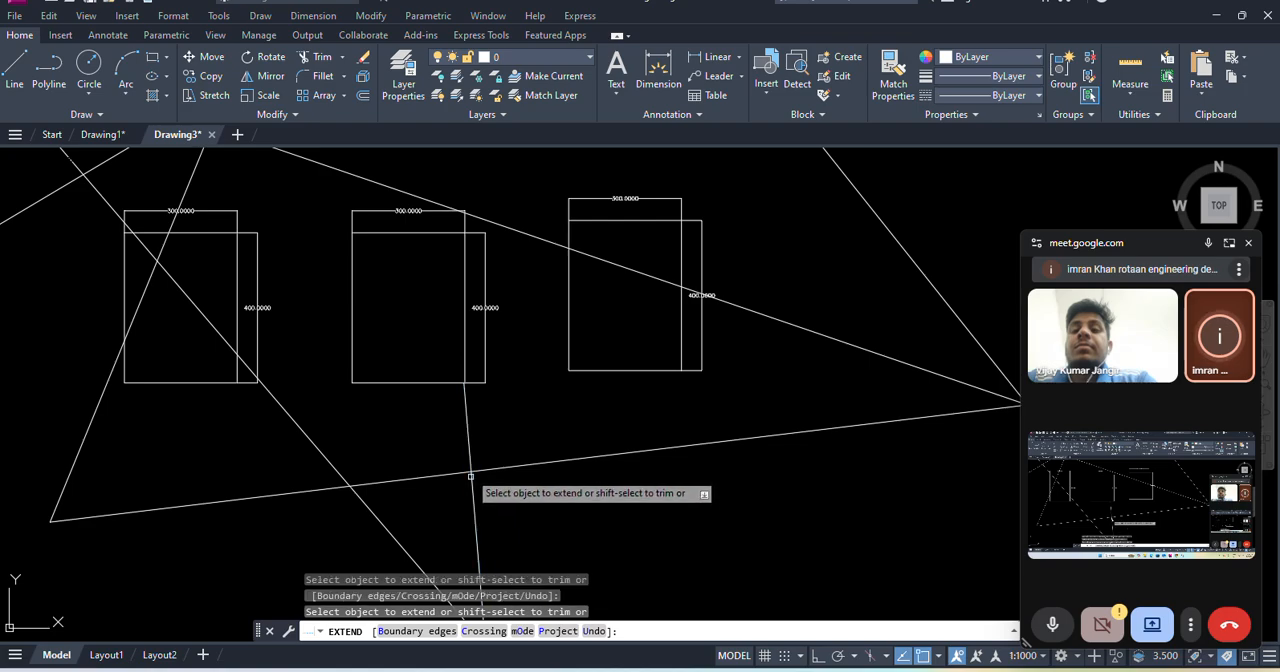
- Extend the near-vertical line up through the fourth lower-row rectangle to the long descending diagonal
{"action": "left_click", "coordinate": [469, 430]}
{"action": "left_click_drag", "start_coordinate": [449, 262], "coordinate": [454, 258]}
{"action": "middle_click_drag", "start_coordinate": [454, 258], "coordinate": [473, 371]}
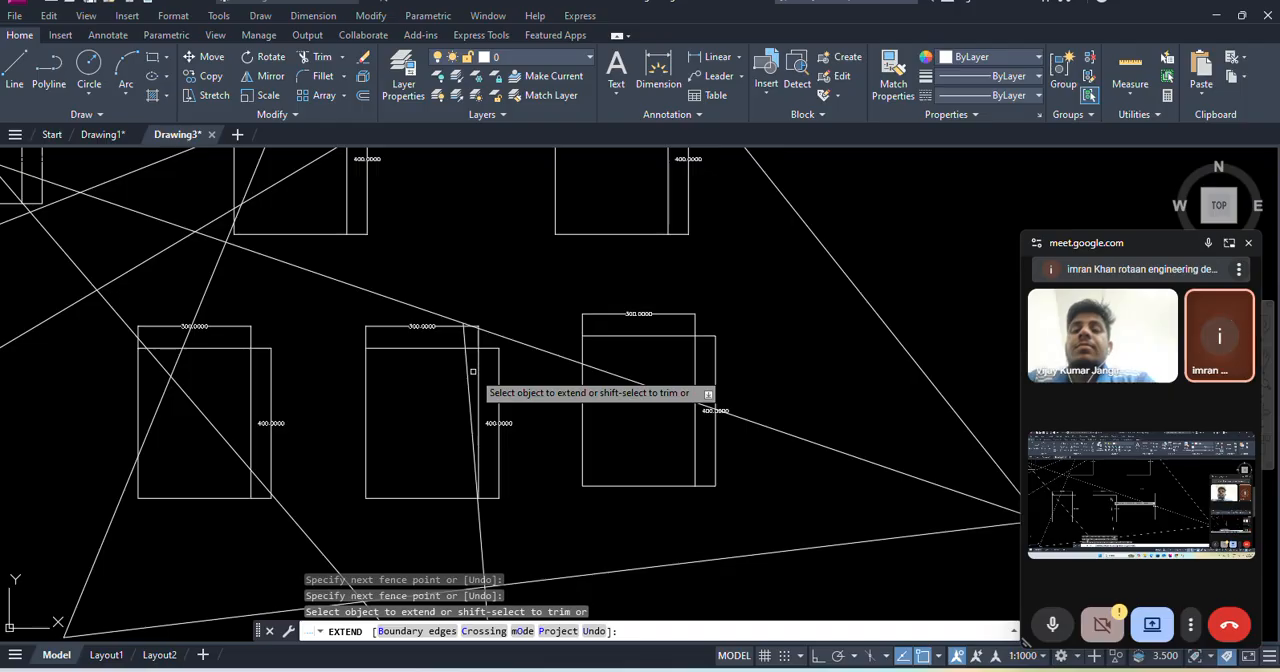
- Switch to the Trim command, extend the near-vertical line up to the upper rising diagonal from within it, and end the command
{"action": "key", "text": "Return"}
{"action": "type", "text": "TR"}
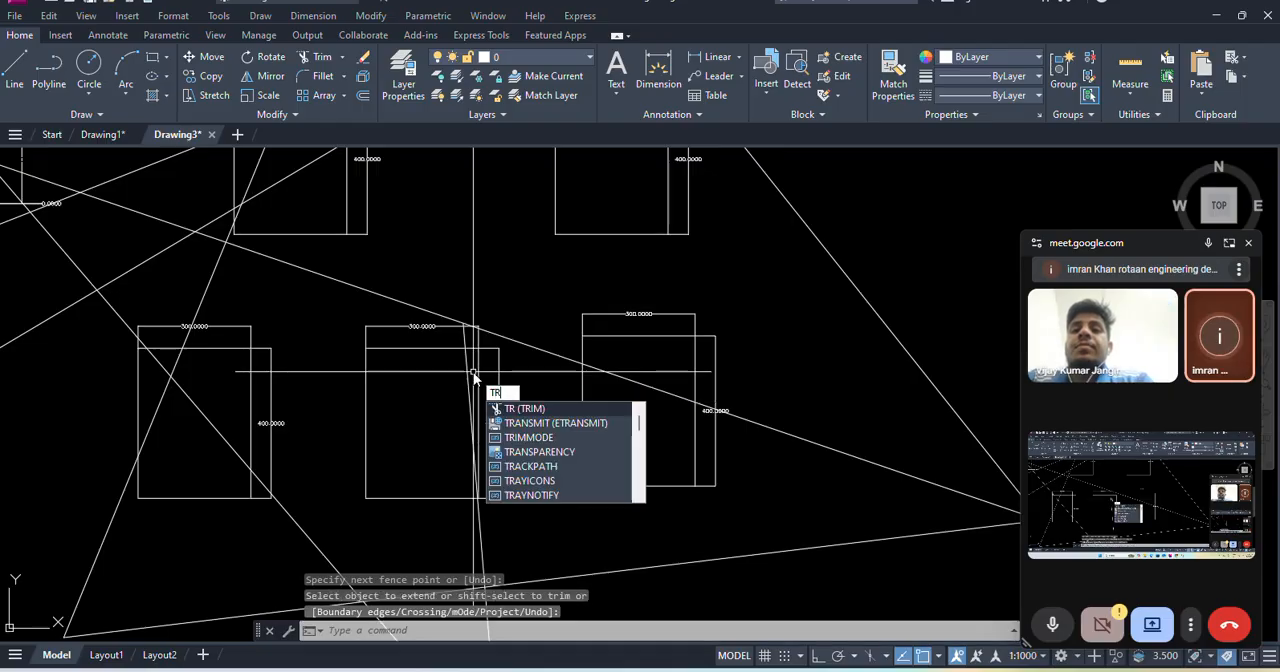
{"action": "key", "text": "Return"}
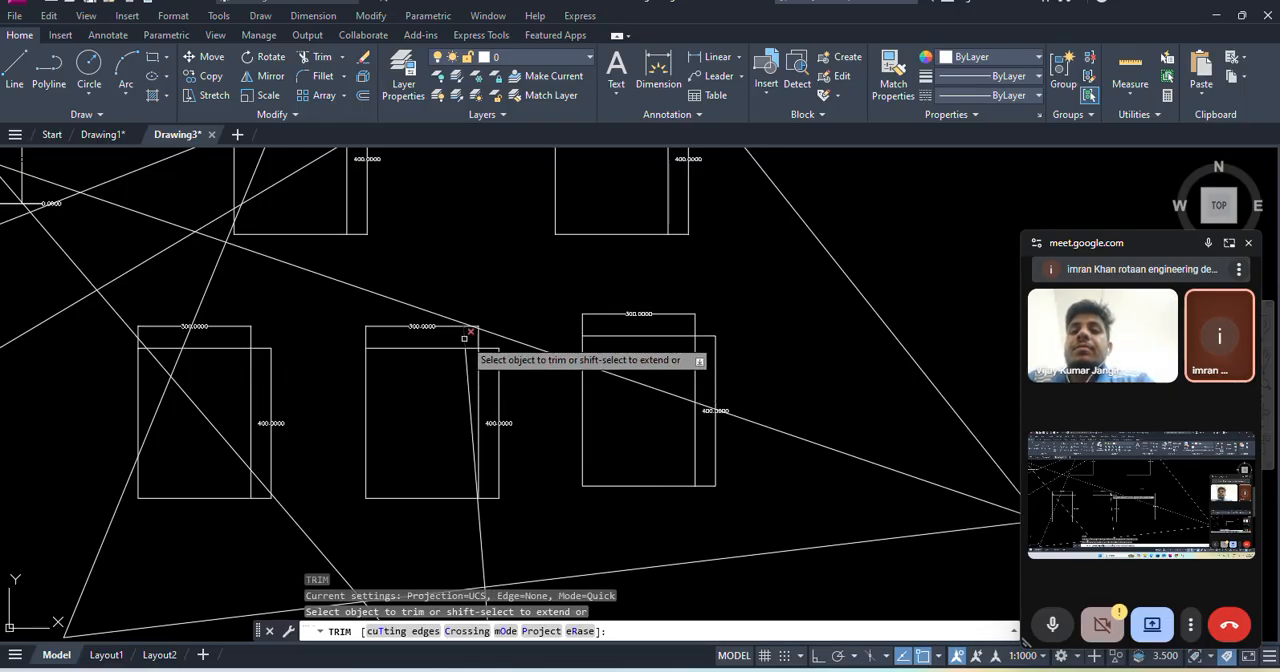
{"action": "left_click", "coordinate": [468, 378]}
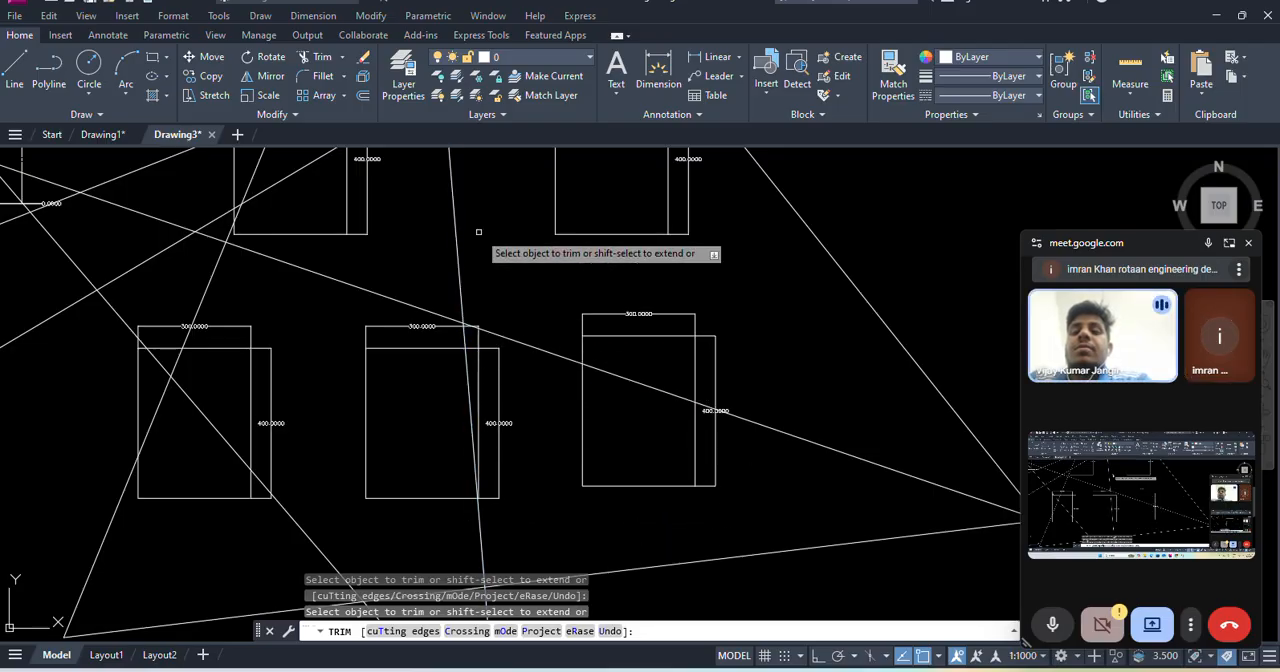
{"action": "scroll", "coordinate": [465, 270], "scroll_direction": "down", "scroll_amount": 4}
{"action": "scroll", "coordinate": [463, 260], "scroll_direction": "up", "scroll_amount": 3}
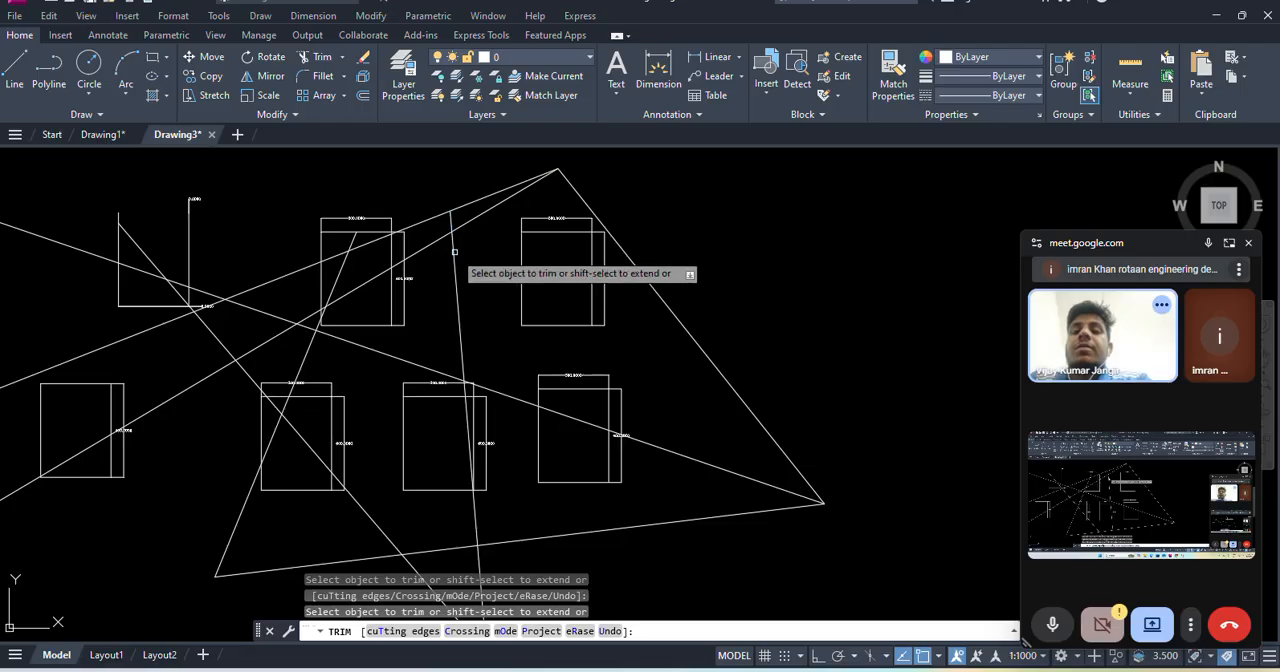
{"action": "scroll", "coordinate": [461, 258], "scroll_direction": "down", "scroll_amount": 3}
{"action": "right_click", "coordinate": [630, 245]}
{"action": "left_click", "coordinate": [664, 270]}
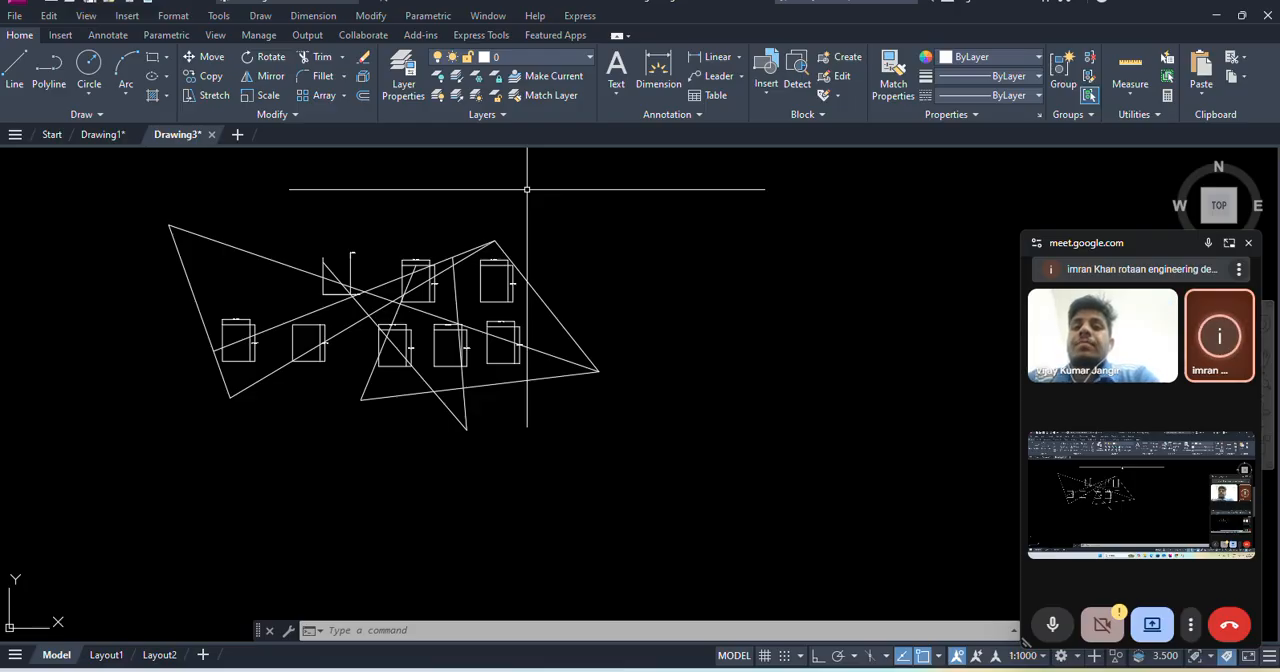
{"action": "left_click", "coordinate": [259, 15]}
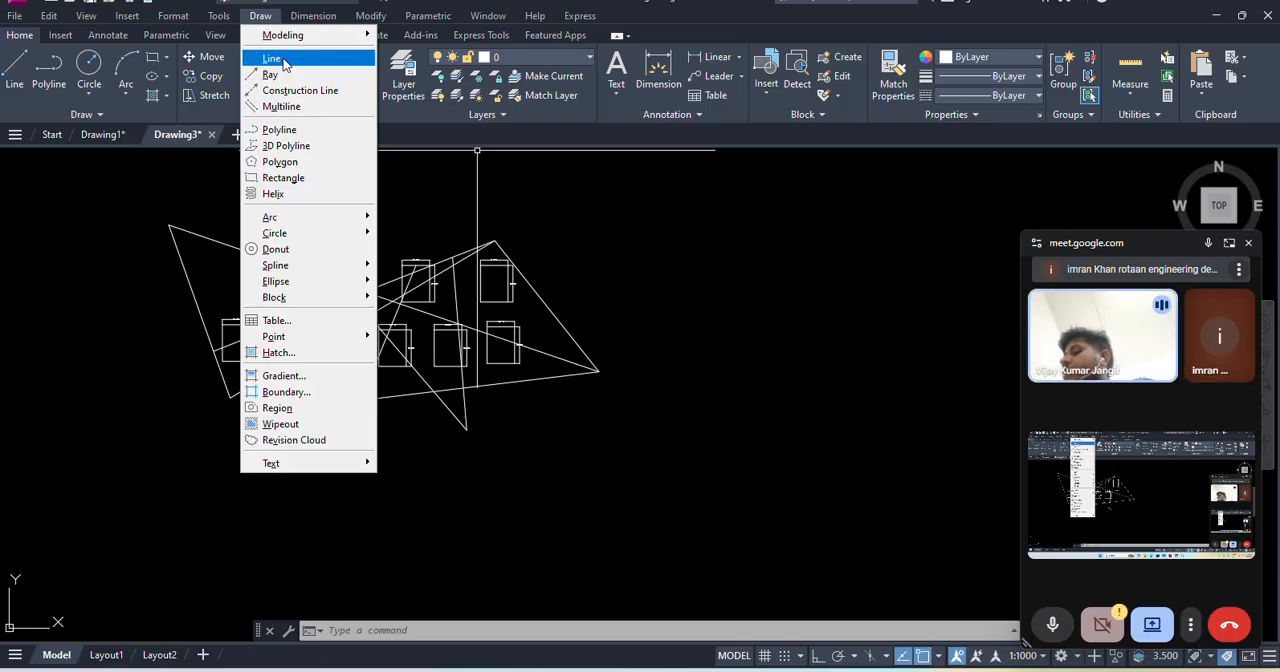
{"action": "left_click", "coordinate": [378, 17]}
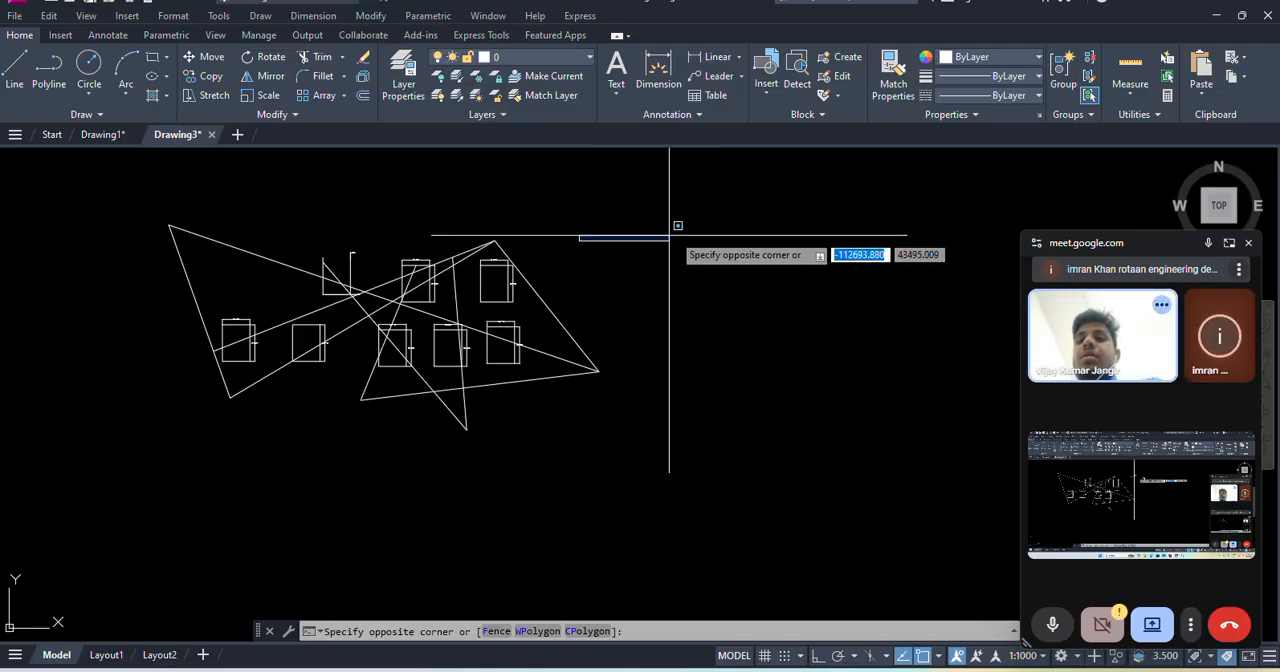
{"action": "left_click", "coordinate": [640, 250]}
- Select all the rectangles, dimensions and zigzag lines together and erase them
{"action": "left_click", "coordinate": [112, 194]}
{"action": "left_click", "coordinate": [792, 472]}
{"action": "key", "text": "Delete"}
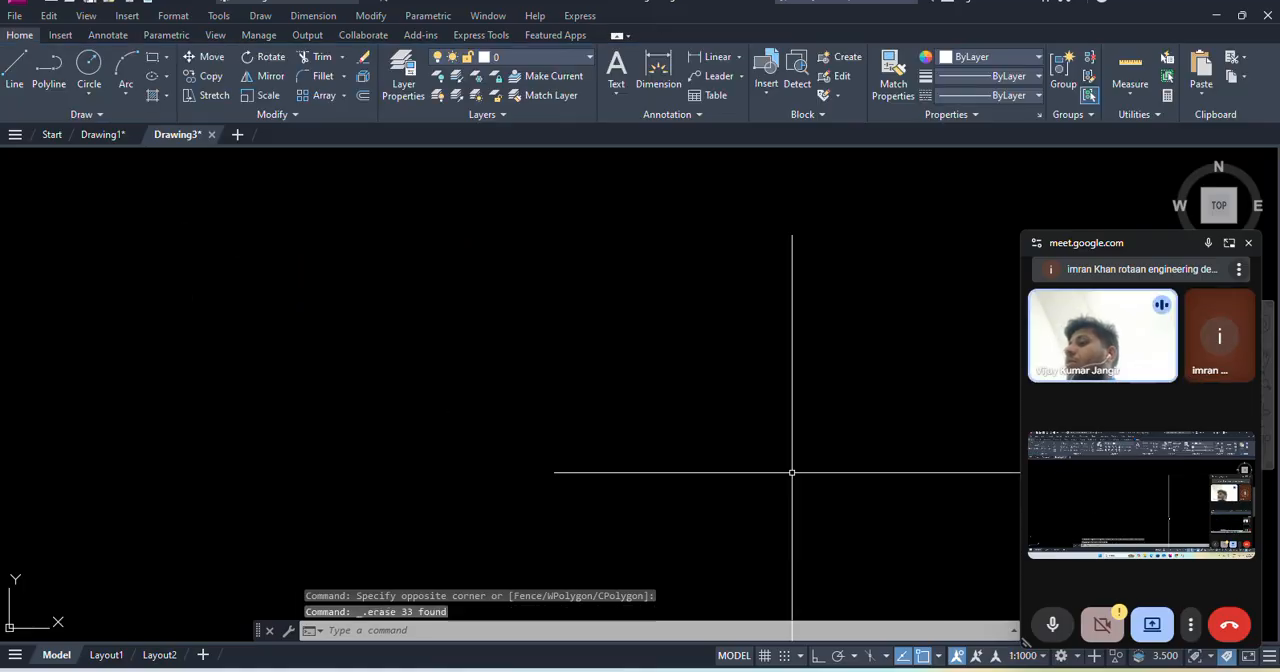